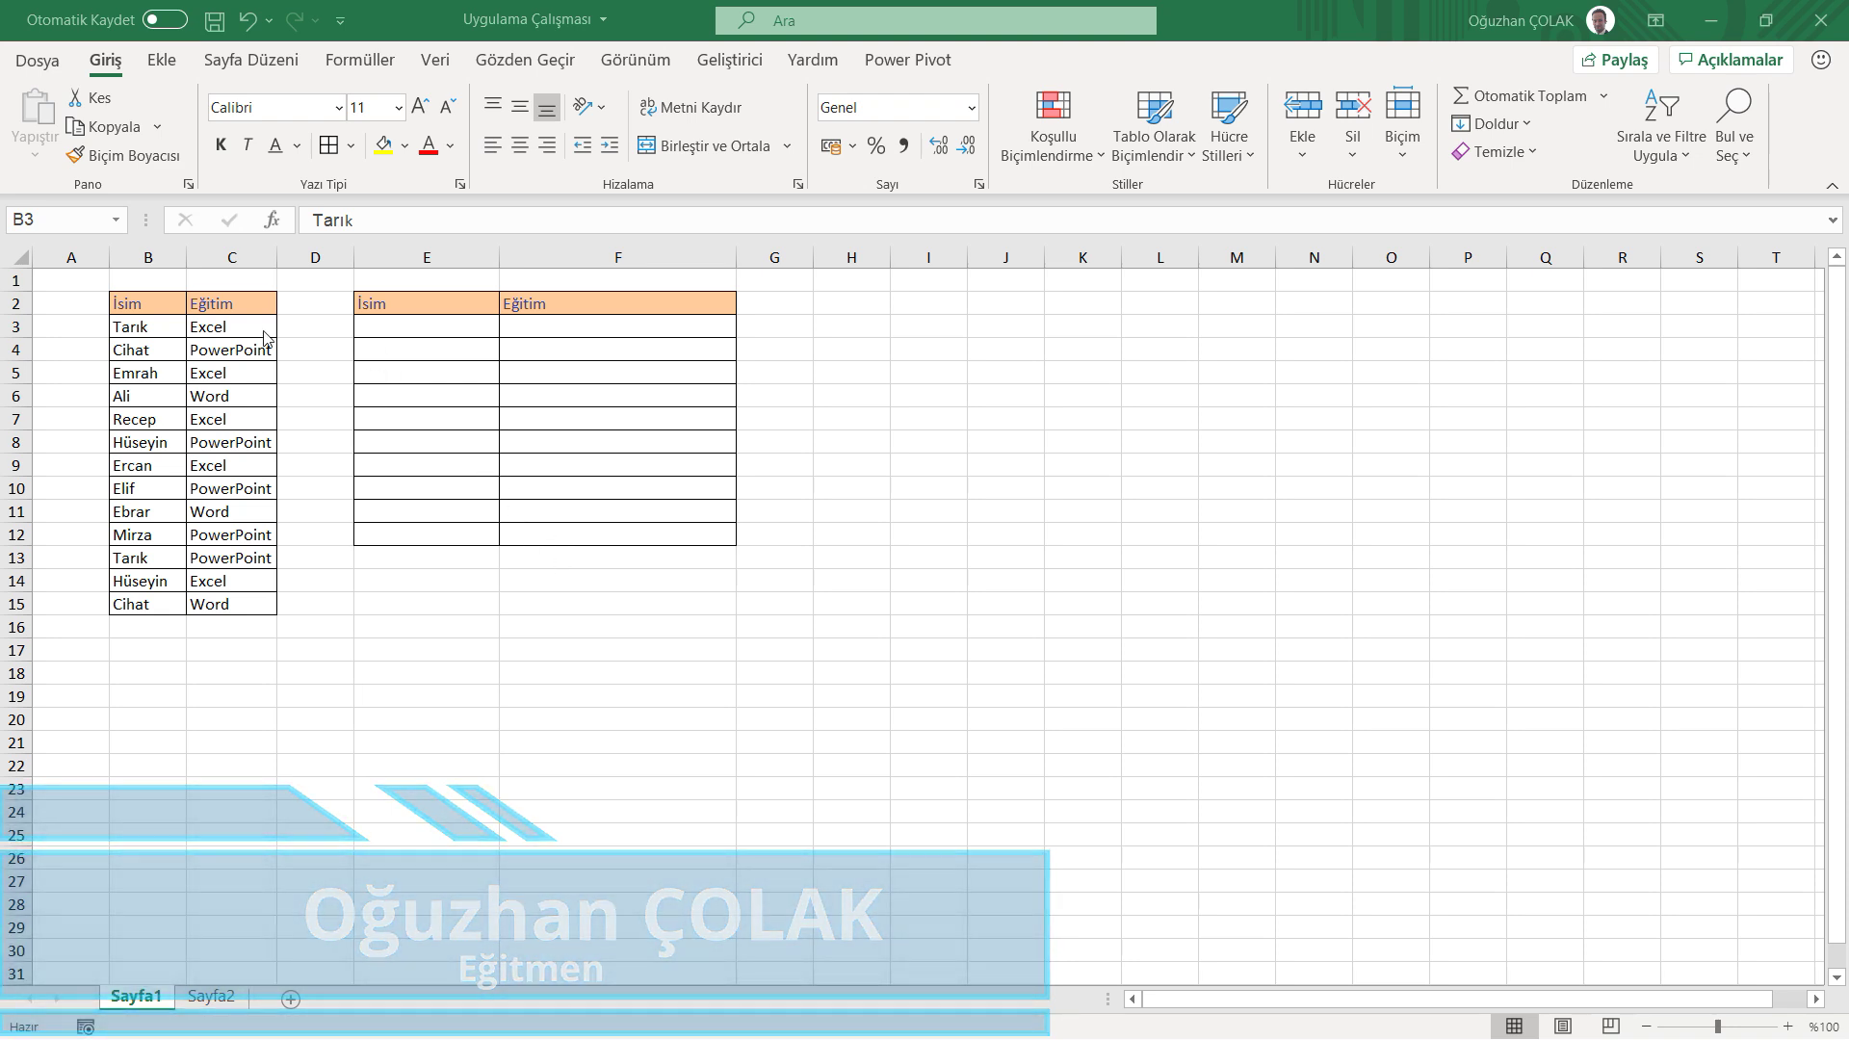
Review the names in column B and trainings in column C, noting Tarık's two records.
{"action": "left_click", "coordinate": [154, 329]}
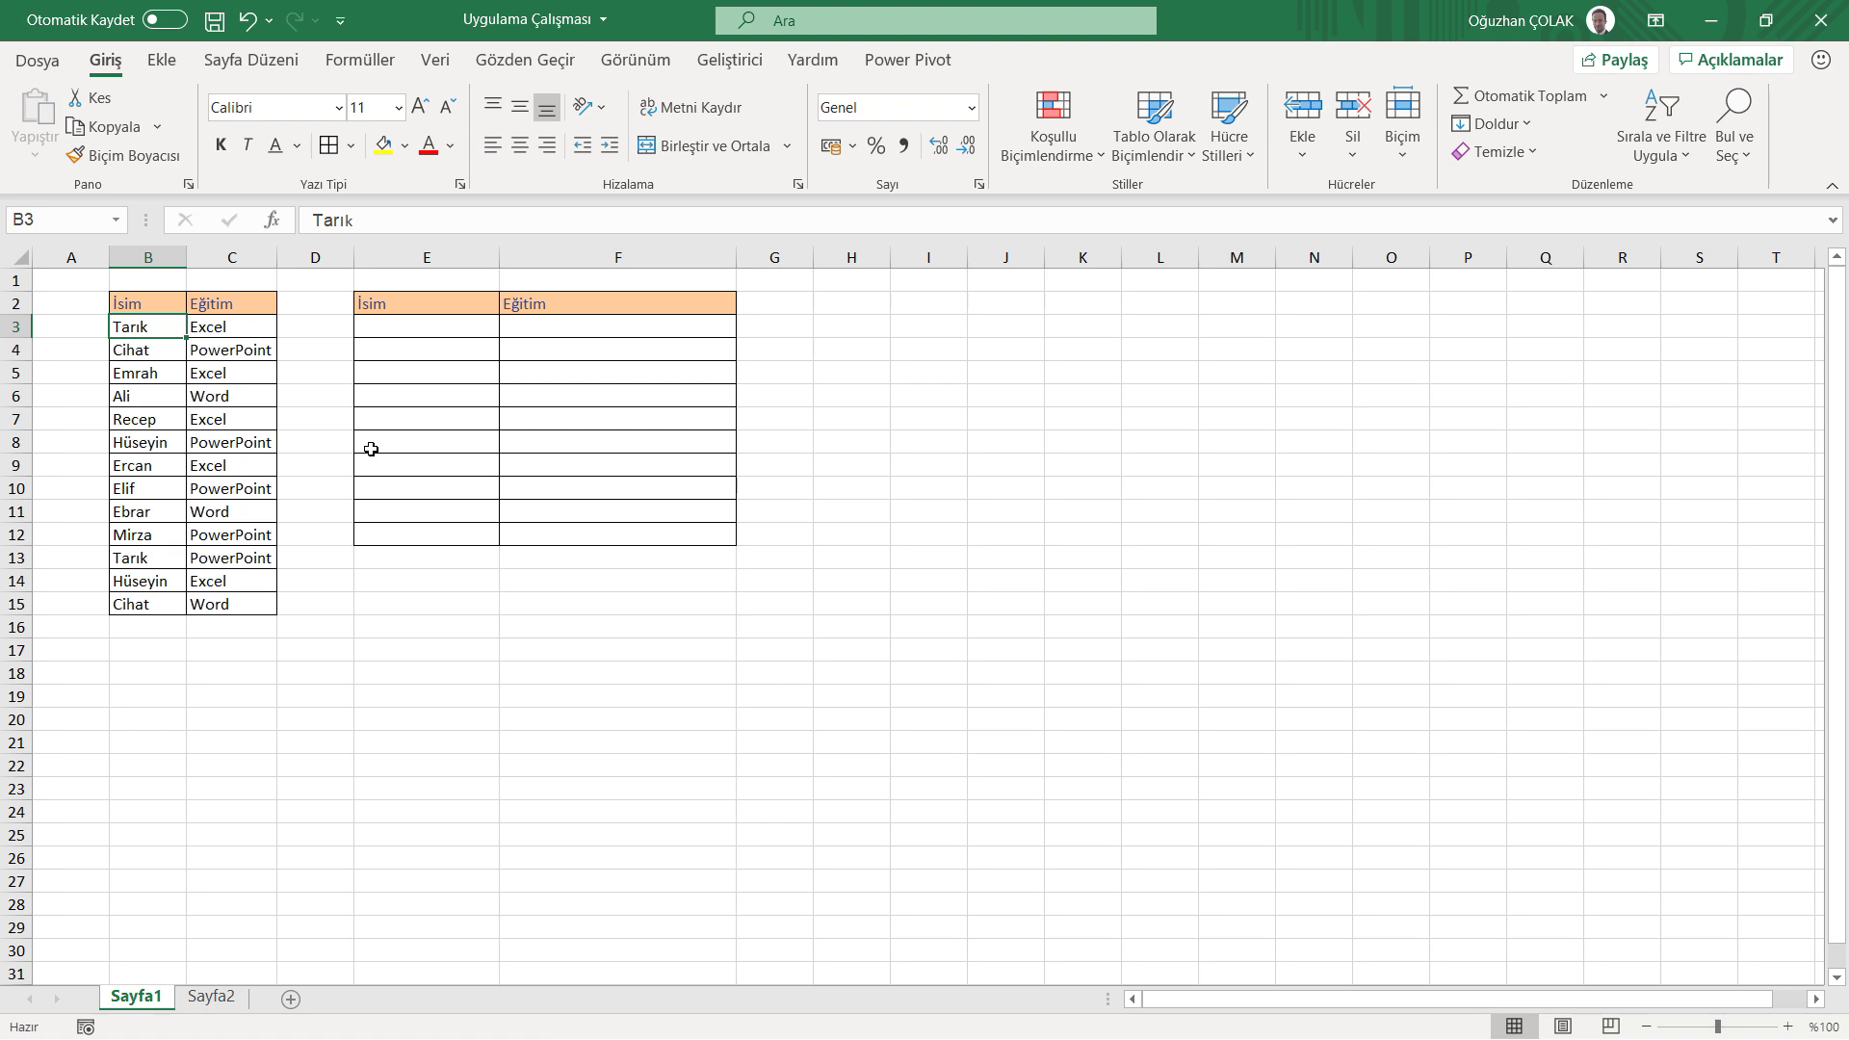
{"action": "left_click_drag", "start_coordinate": [150, 325], "coordinate": [147, 604]}
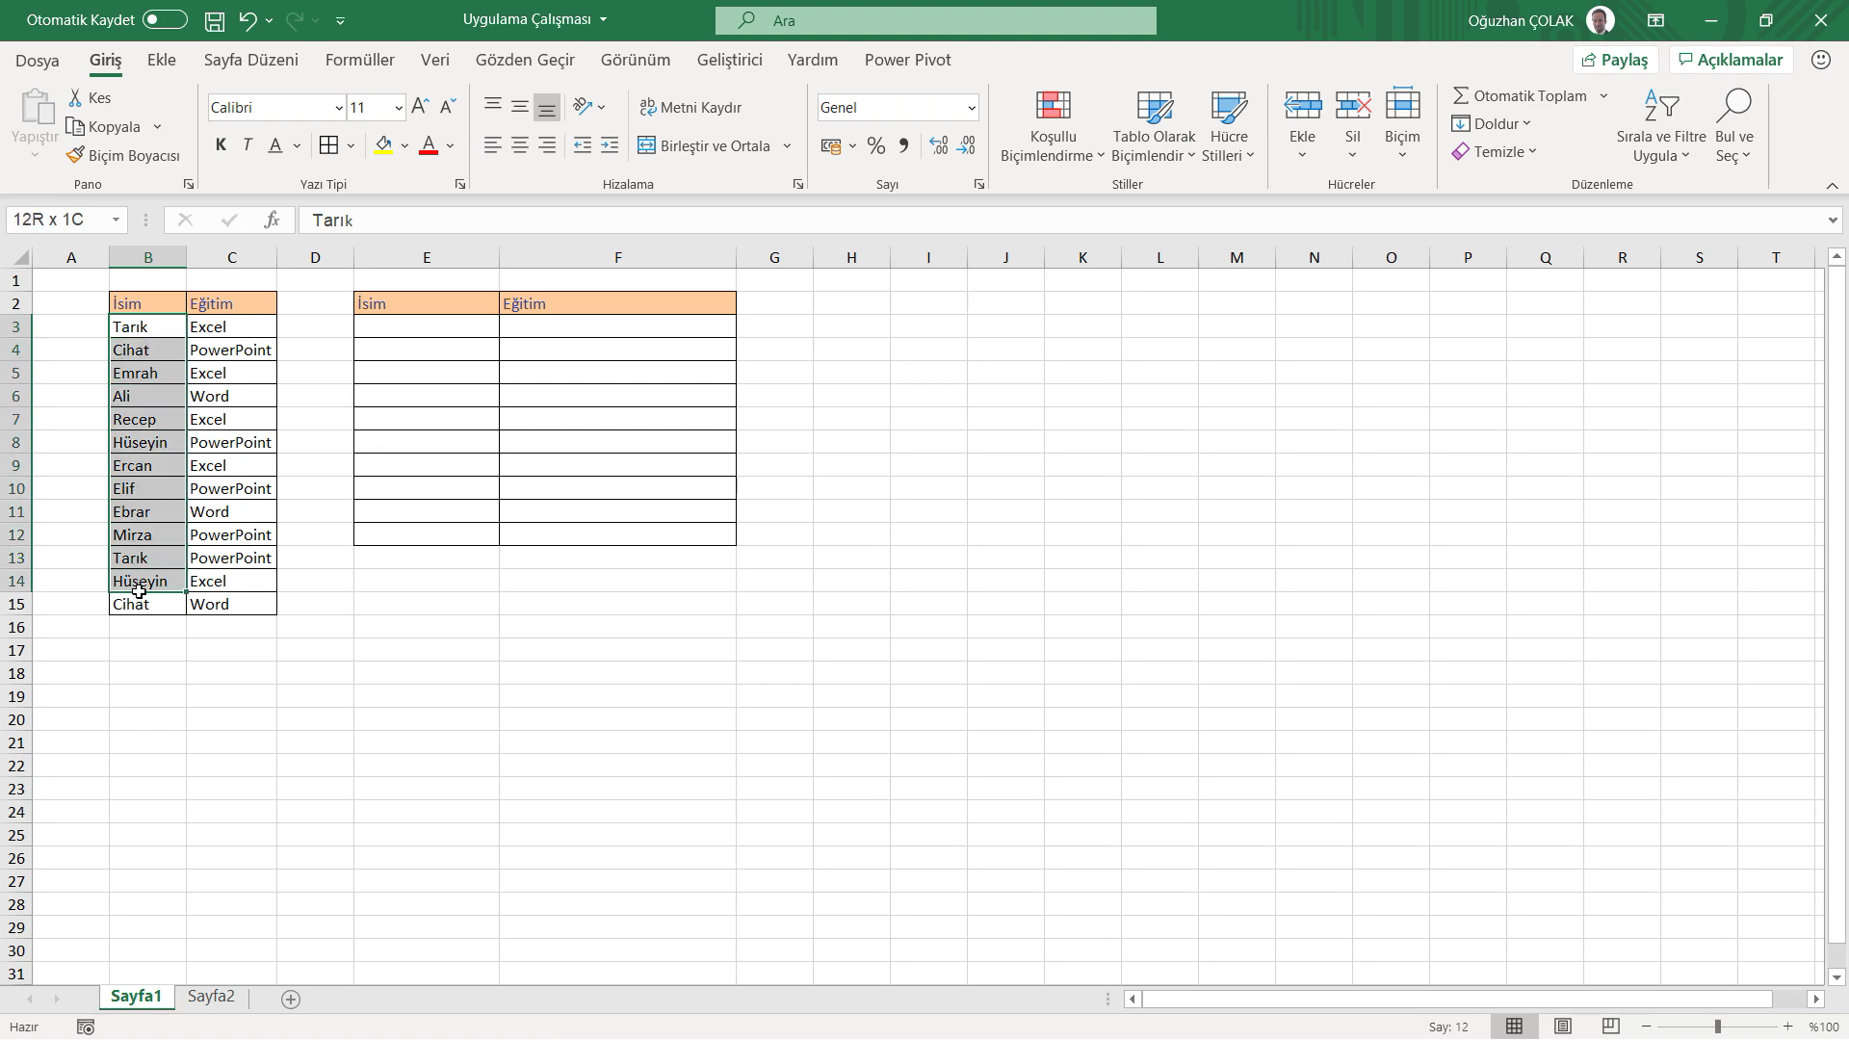
{"action": "left_click", "coordinate": [243, 337]}
{"action": "left_click_drag", "start_coordinate": [243, 337], "coordinate": [231, 604]}
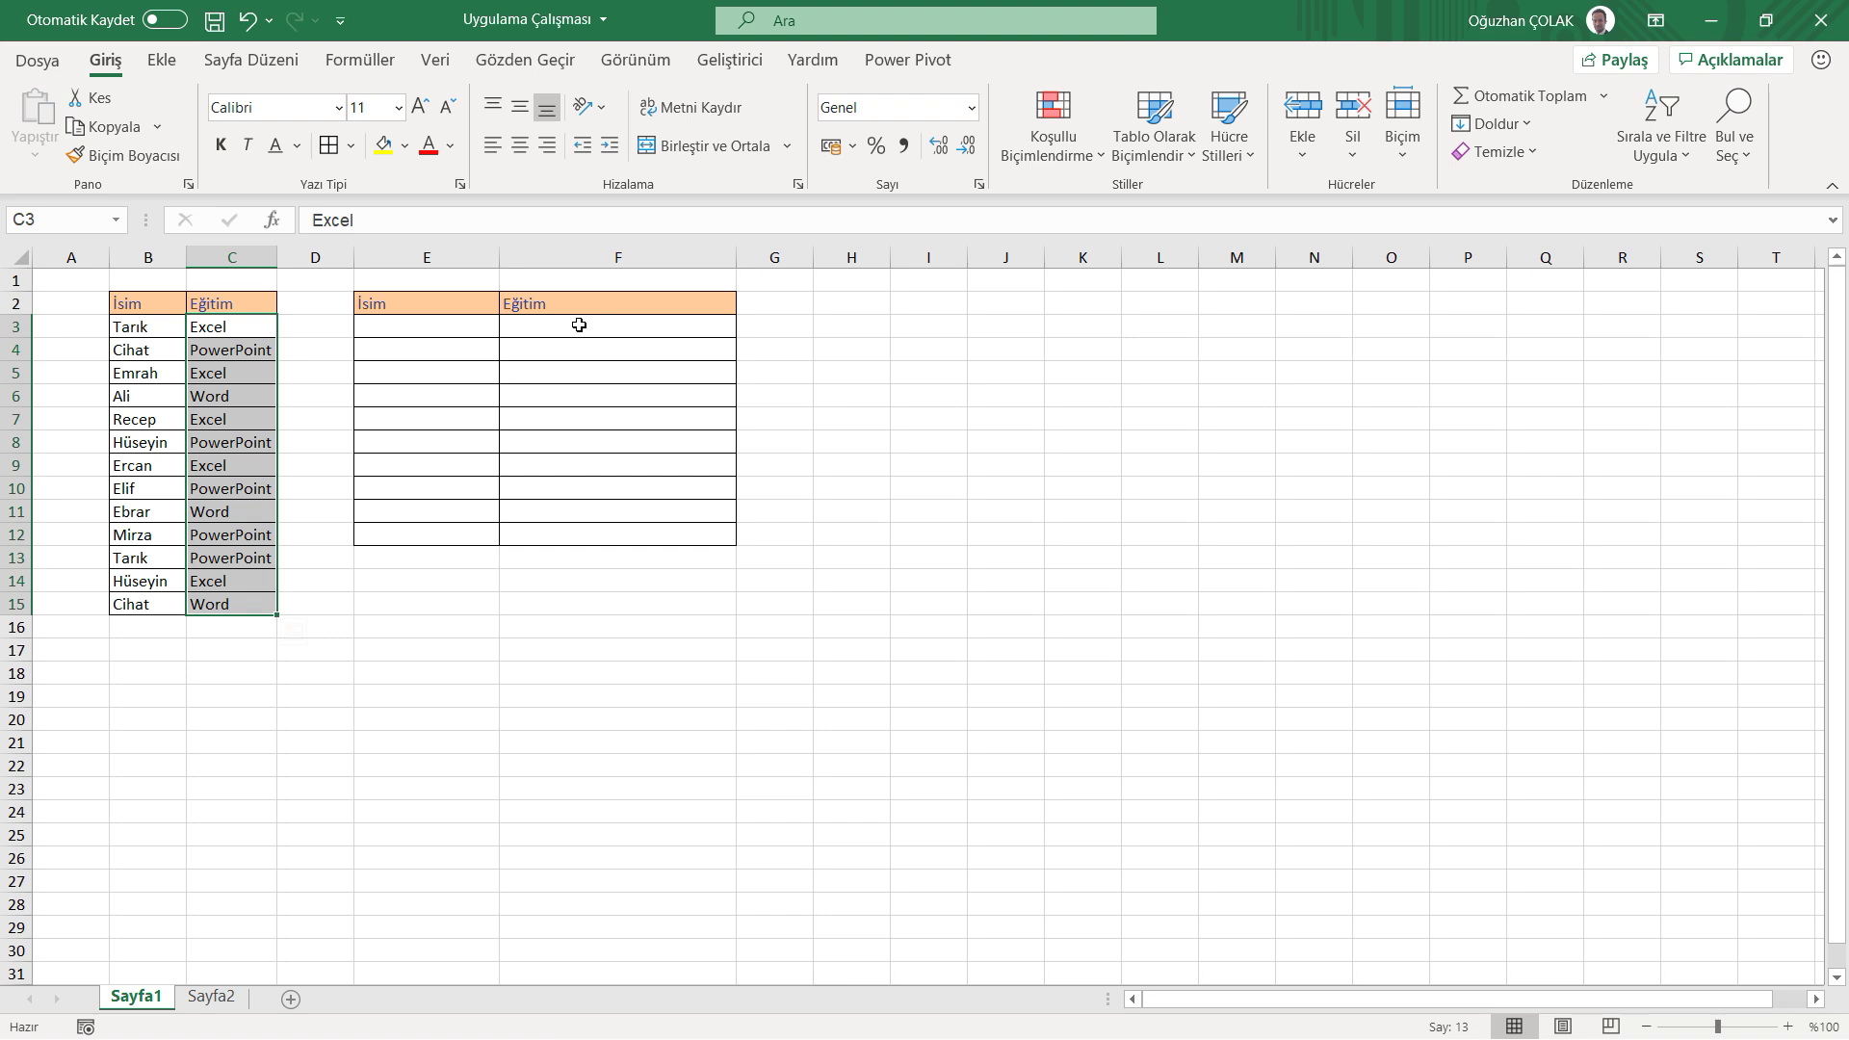
{"action": "left_click_drag", "start_coordinate": [120, 327], "coordinate": [236, 327]}
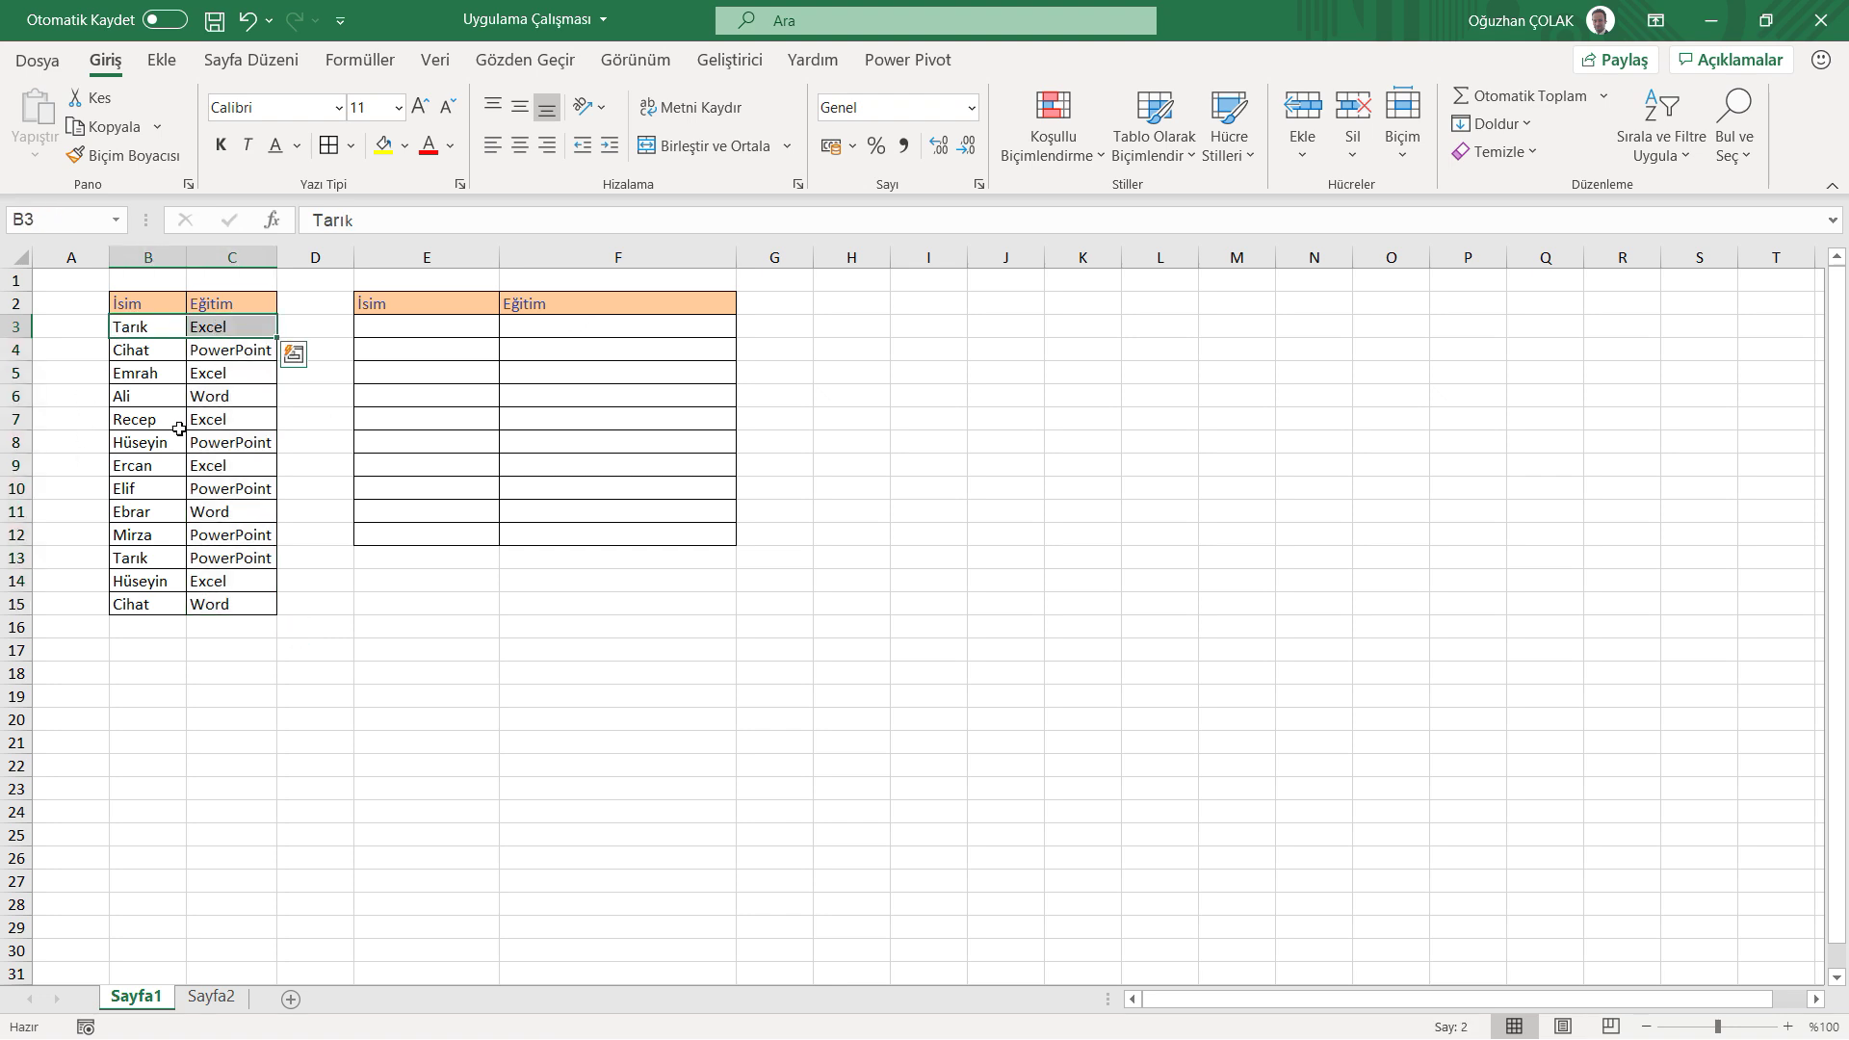
{"action": "left_click_drag", "start_coordinate": [155, 550], "coordinate": [232, 559]}
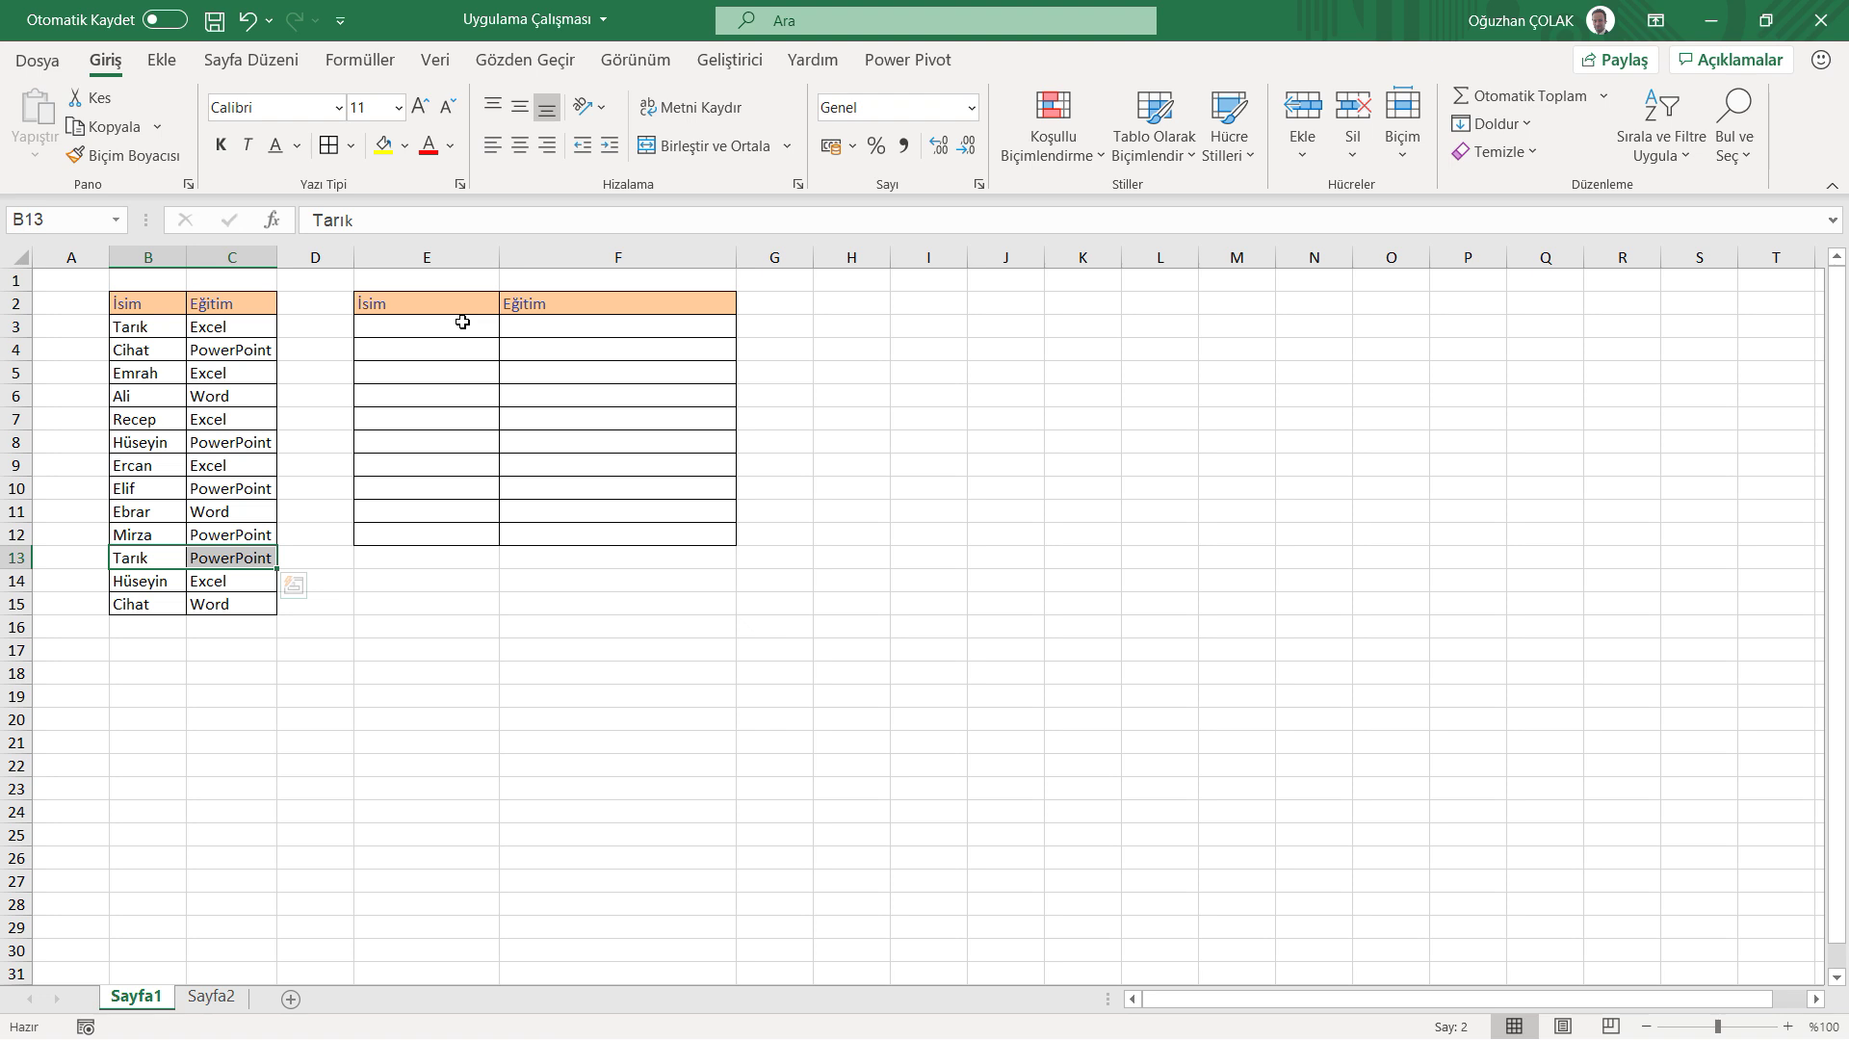
Enter =BENZERSİZ(B3:B15) in E3 to spill the ten unique names, Tarık through Mirza.
{"action": "left_click", "coordinate": [452, 331]}
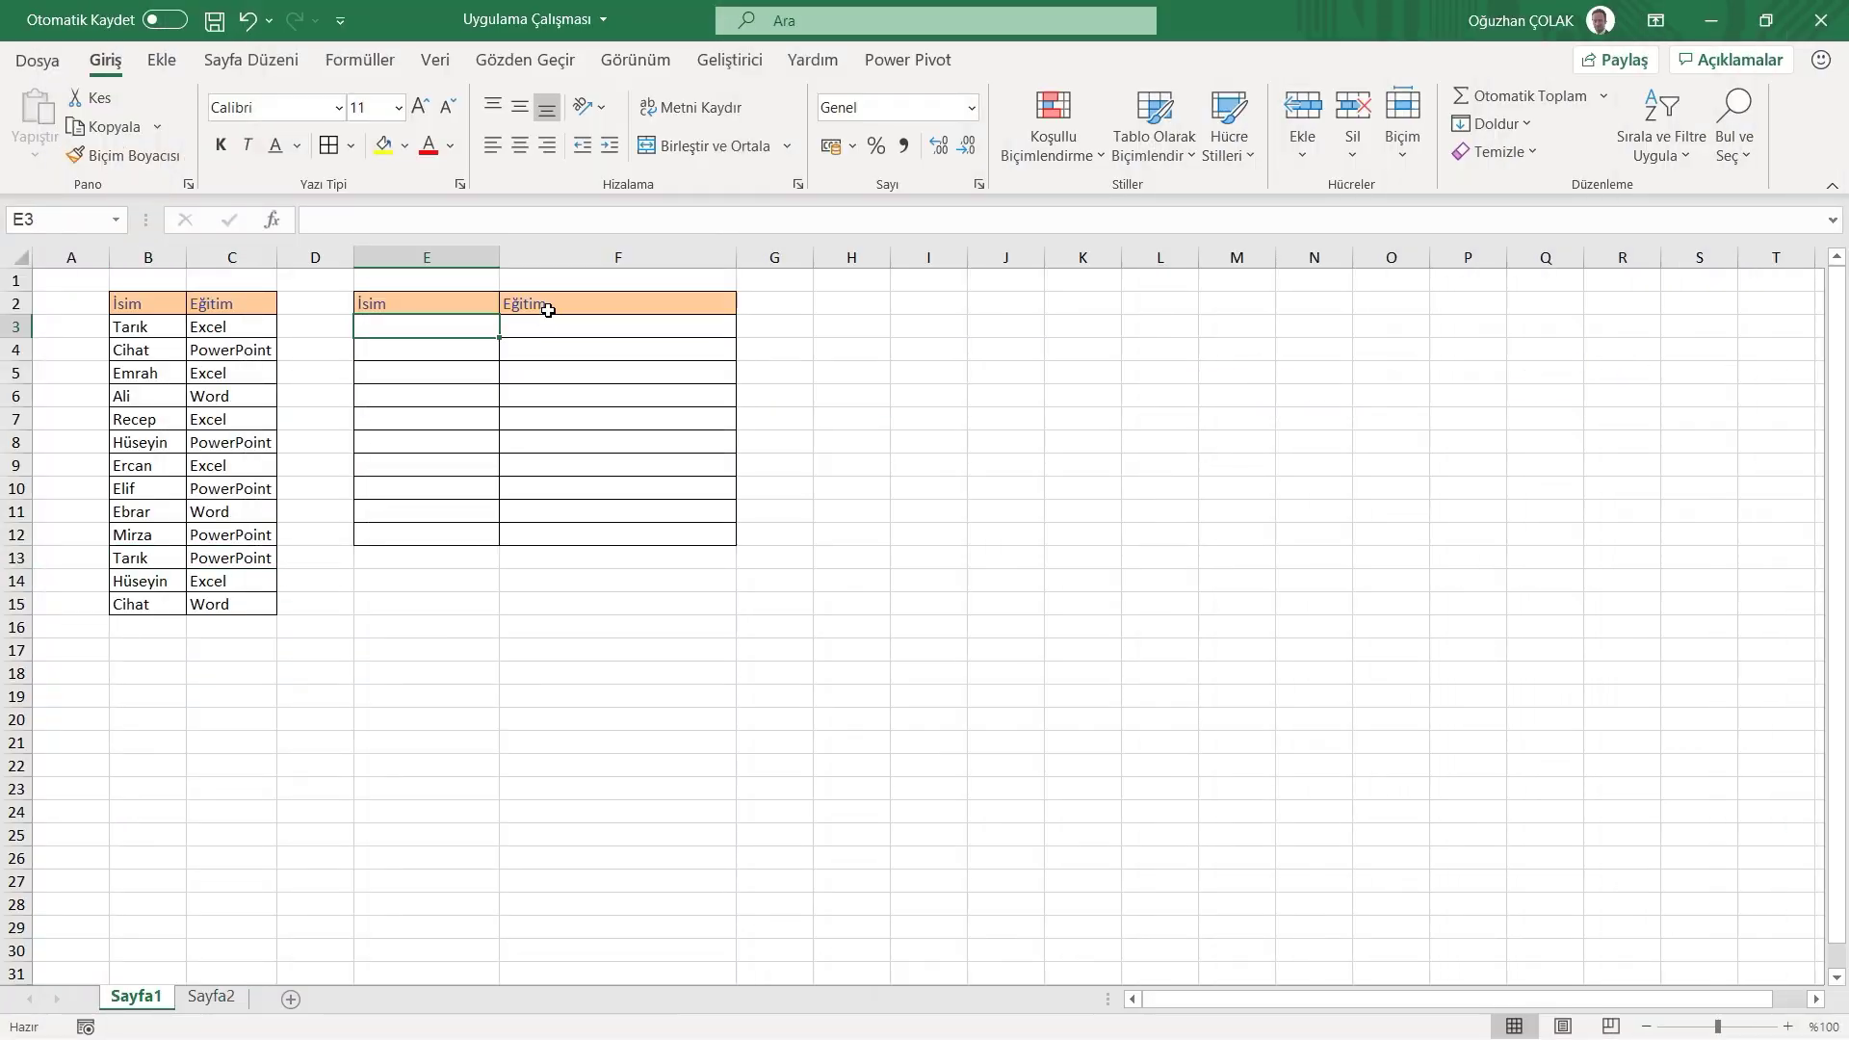
{"action": "type", "text": "=ben"}
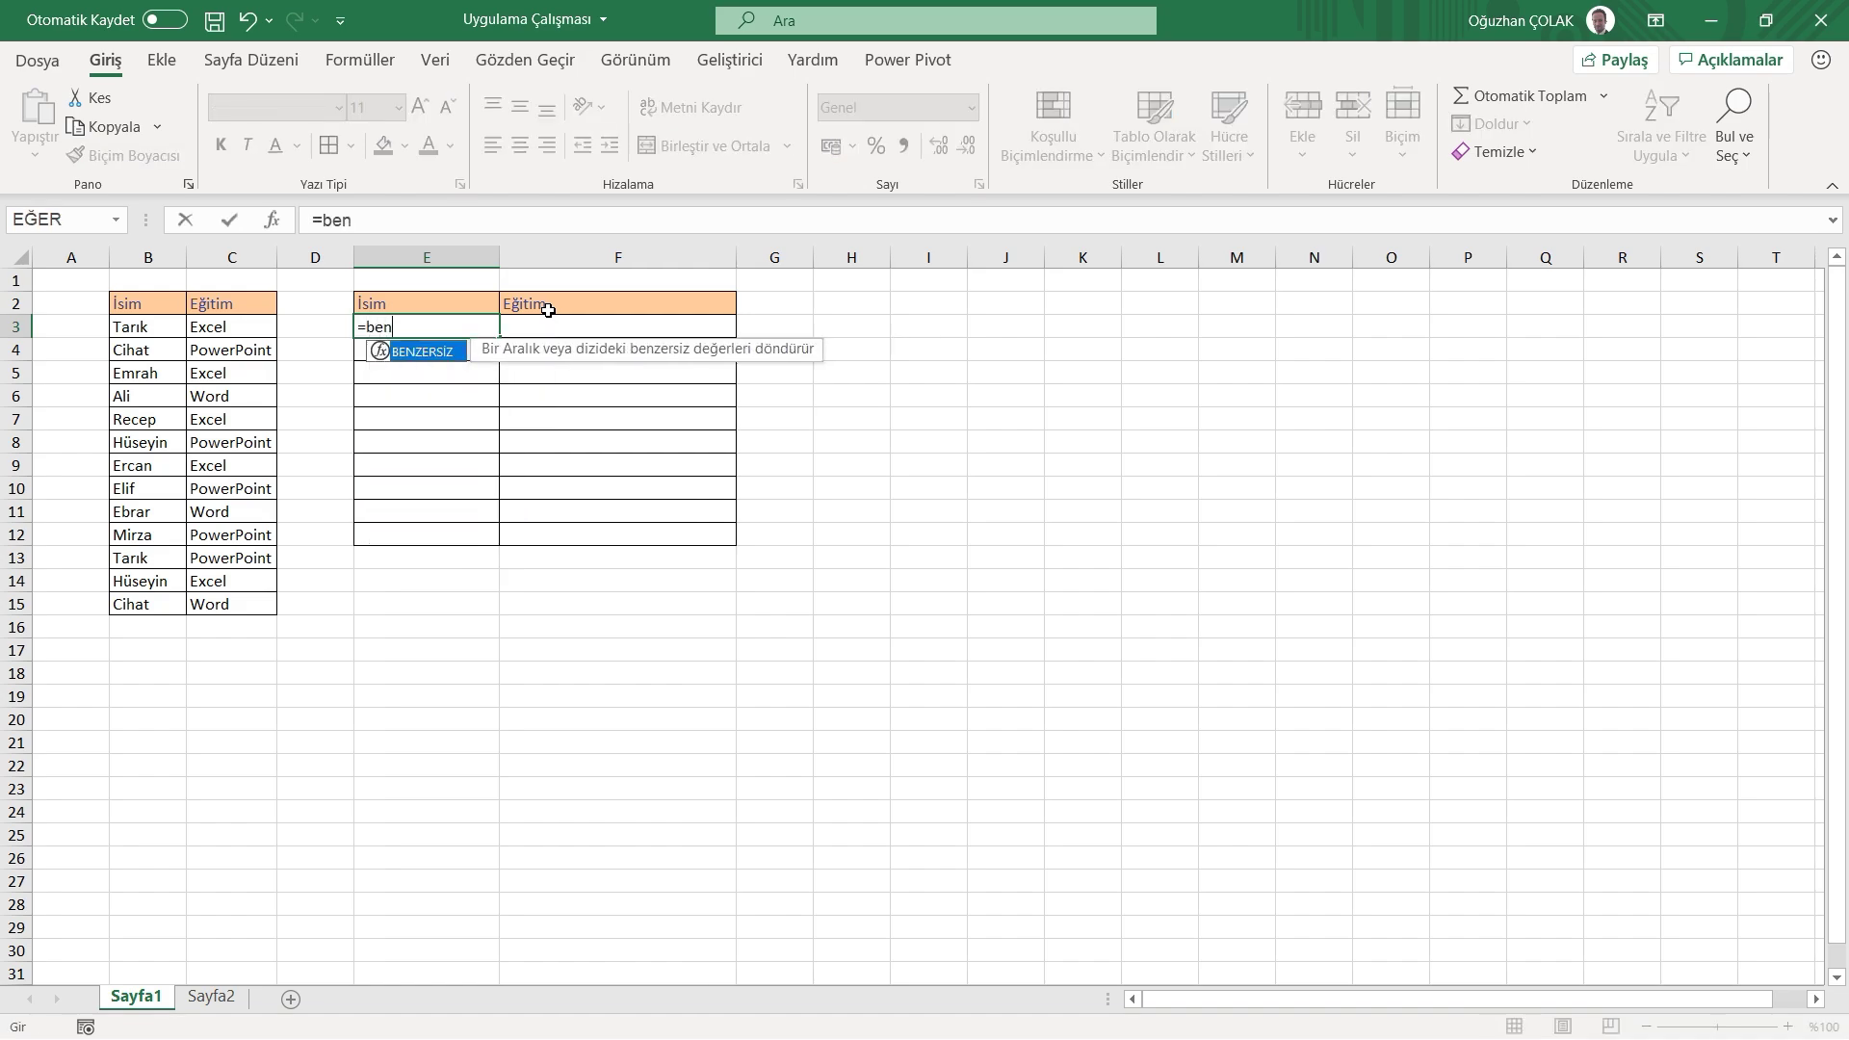
{"action": "type", "text": "z"}
{"action": "key", "text": "Tab"}
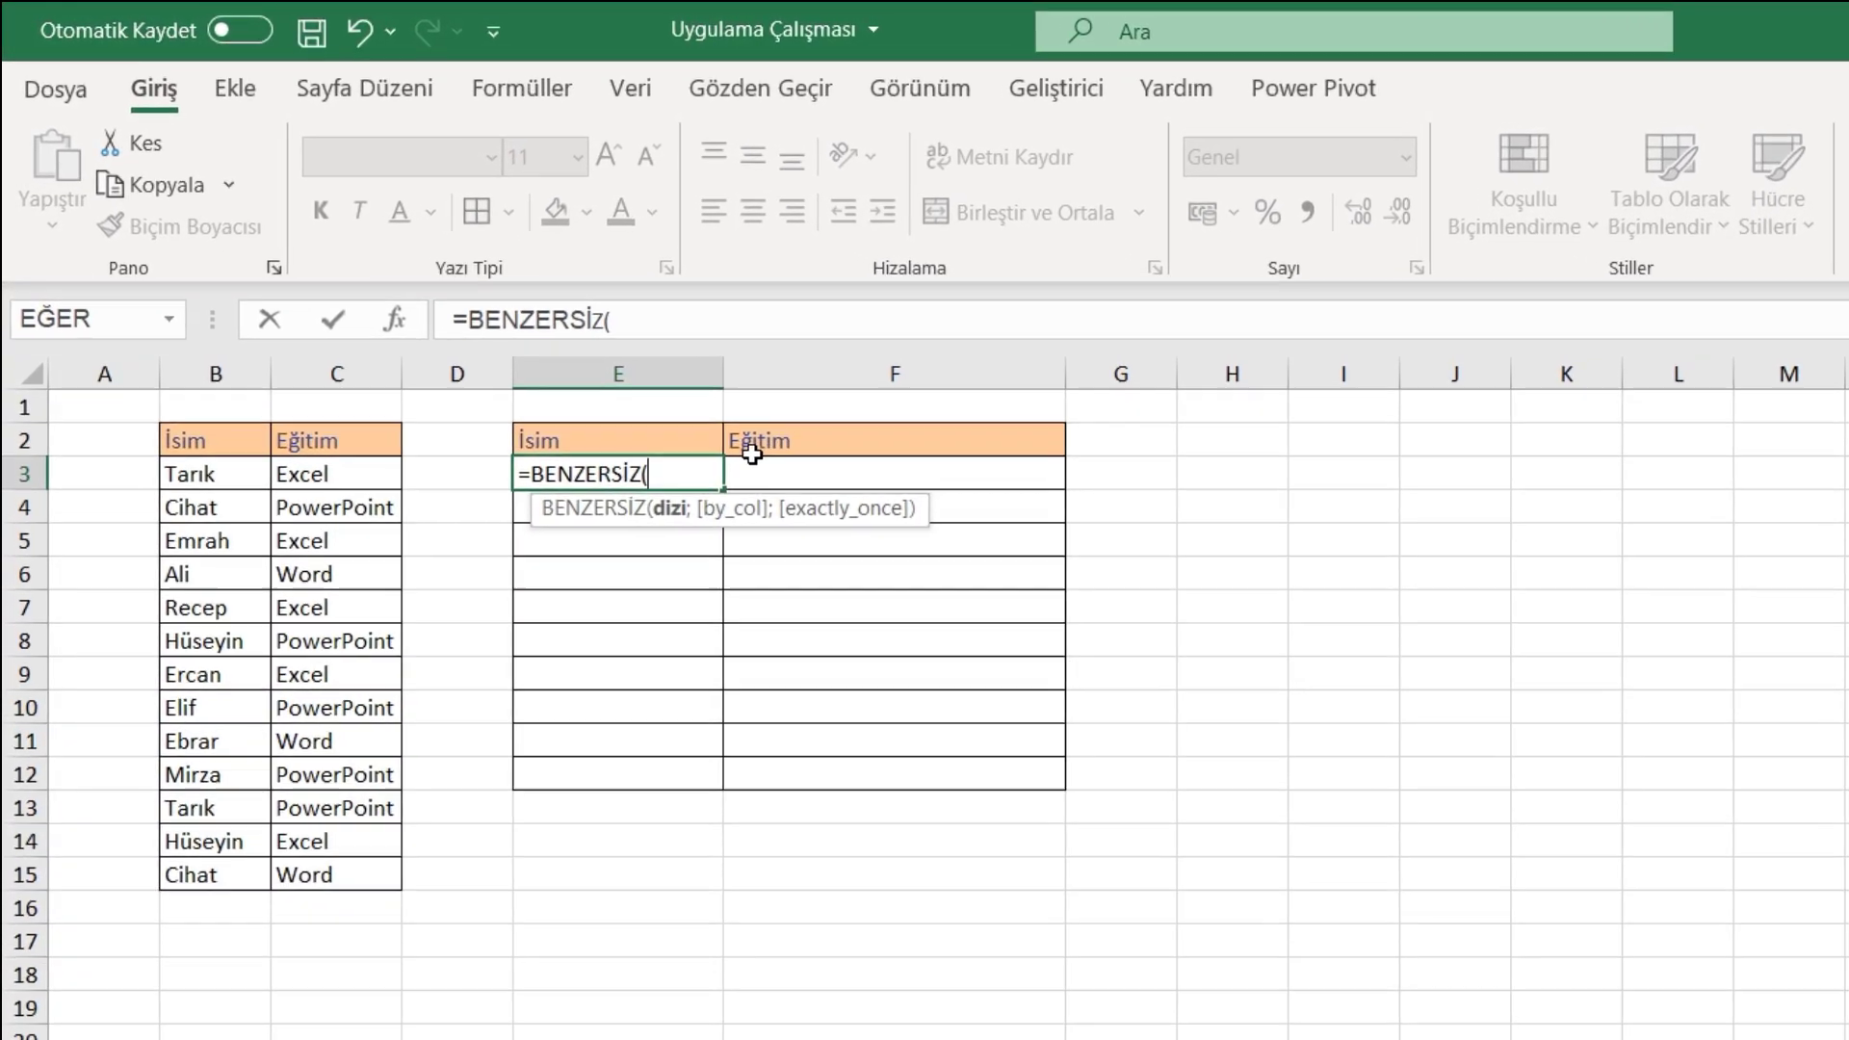
{"action": "left_click_drag", "start_coordinate": [241, 478], "coordinate": [204, 877]}
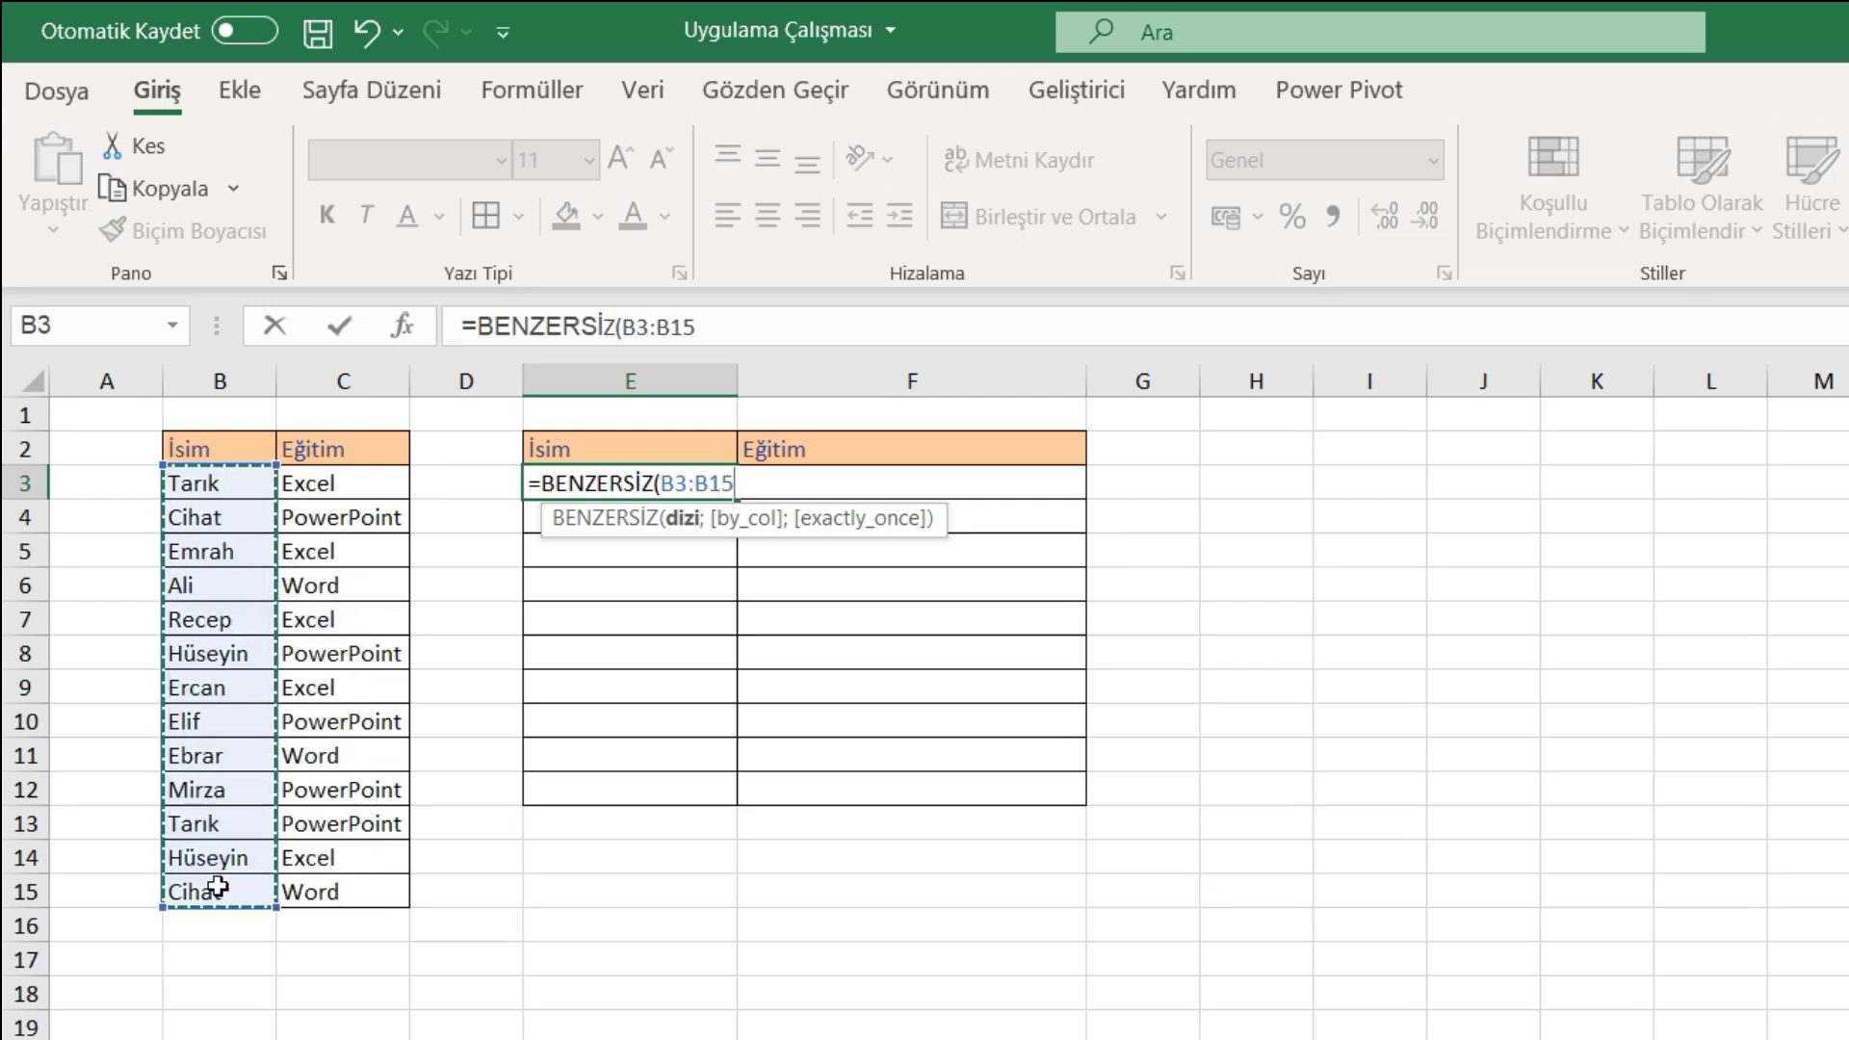
{"action": "key", "text": "Return"}
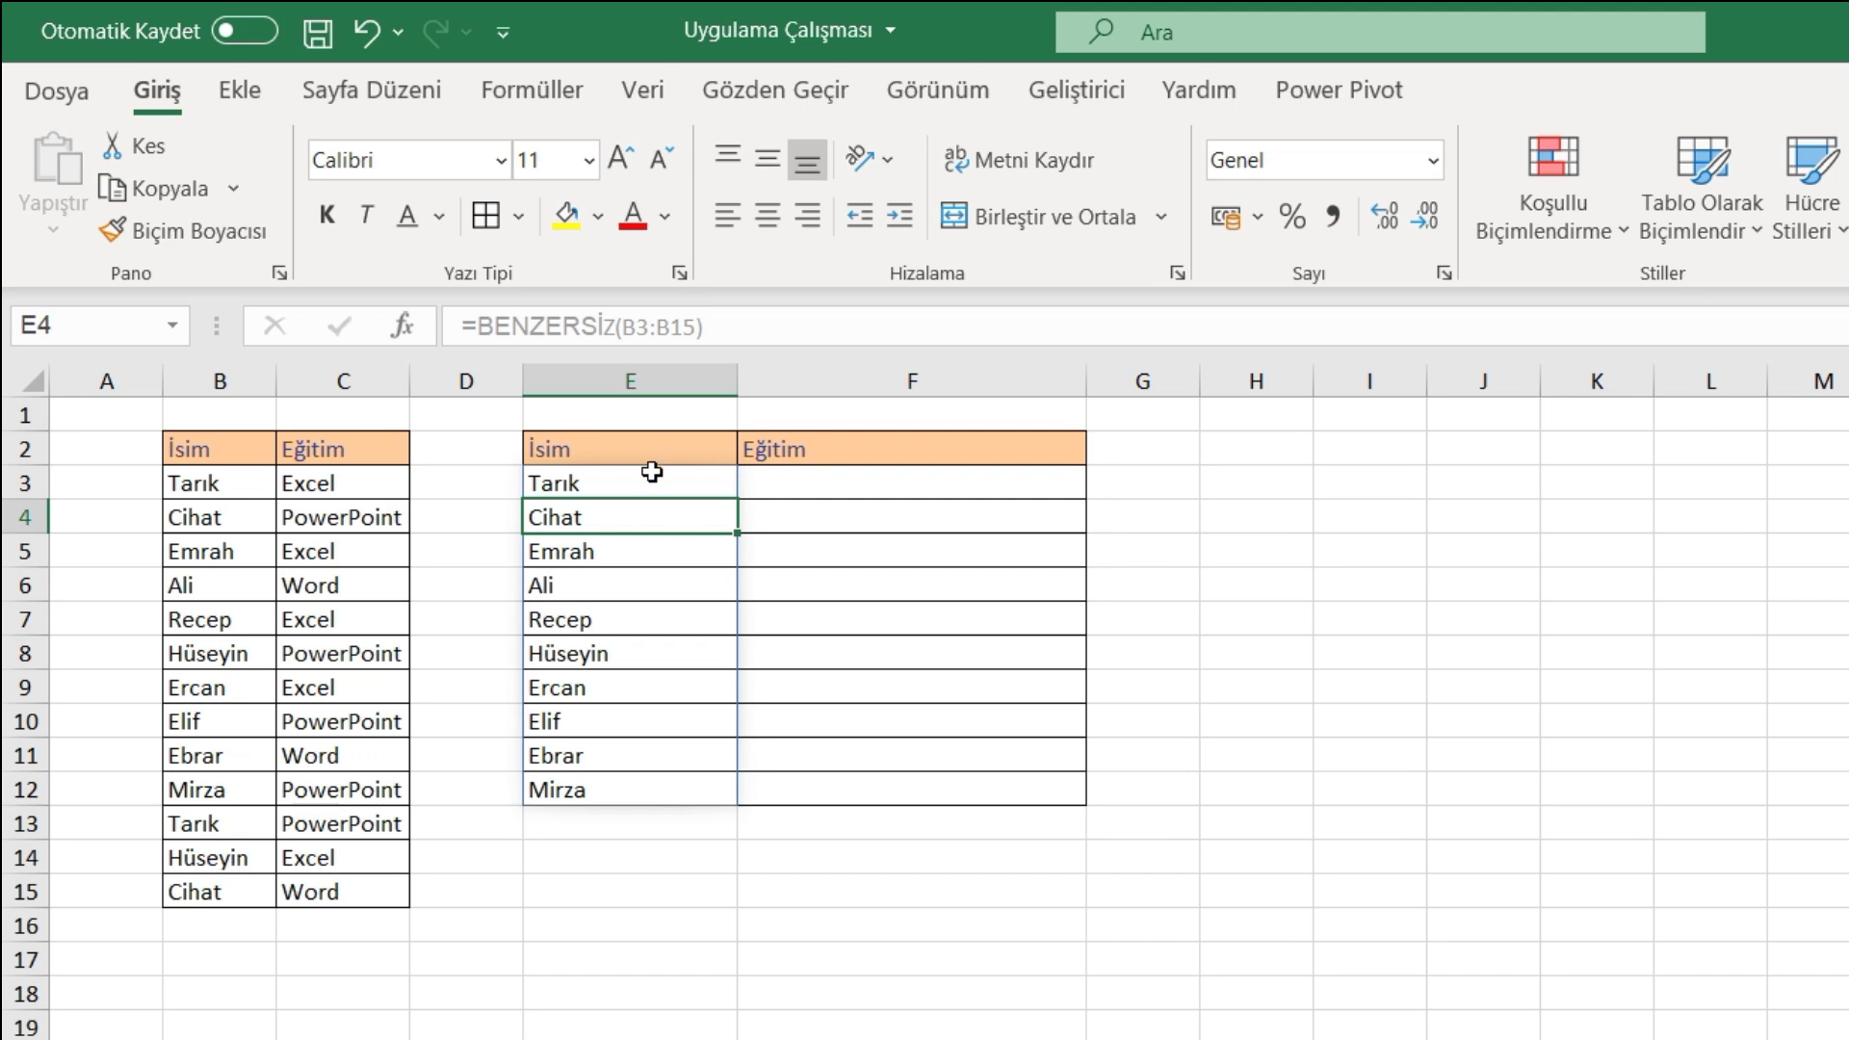
{"action": "left_click_drag", "start_coordinate": [652, 476], "coordinate": [655, 788]}
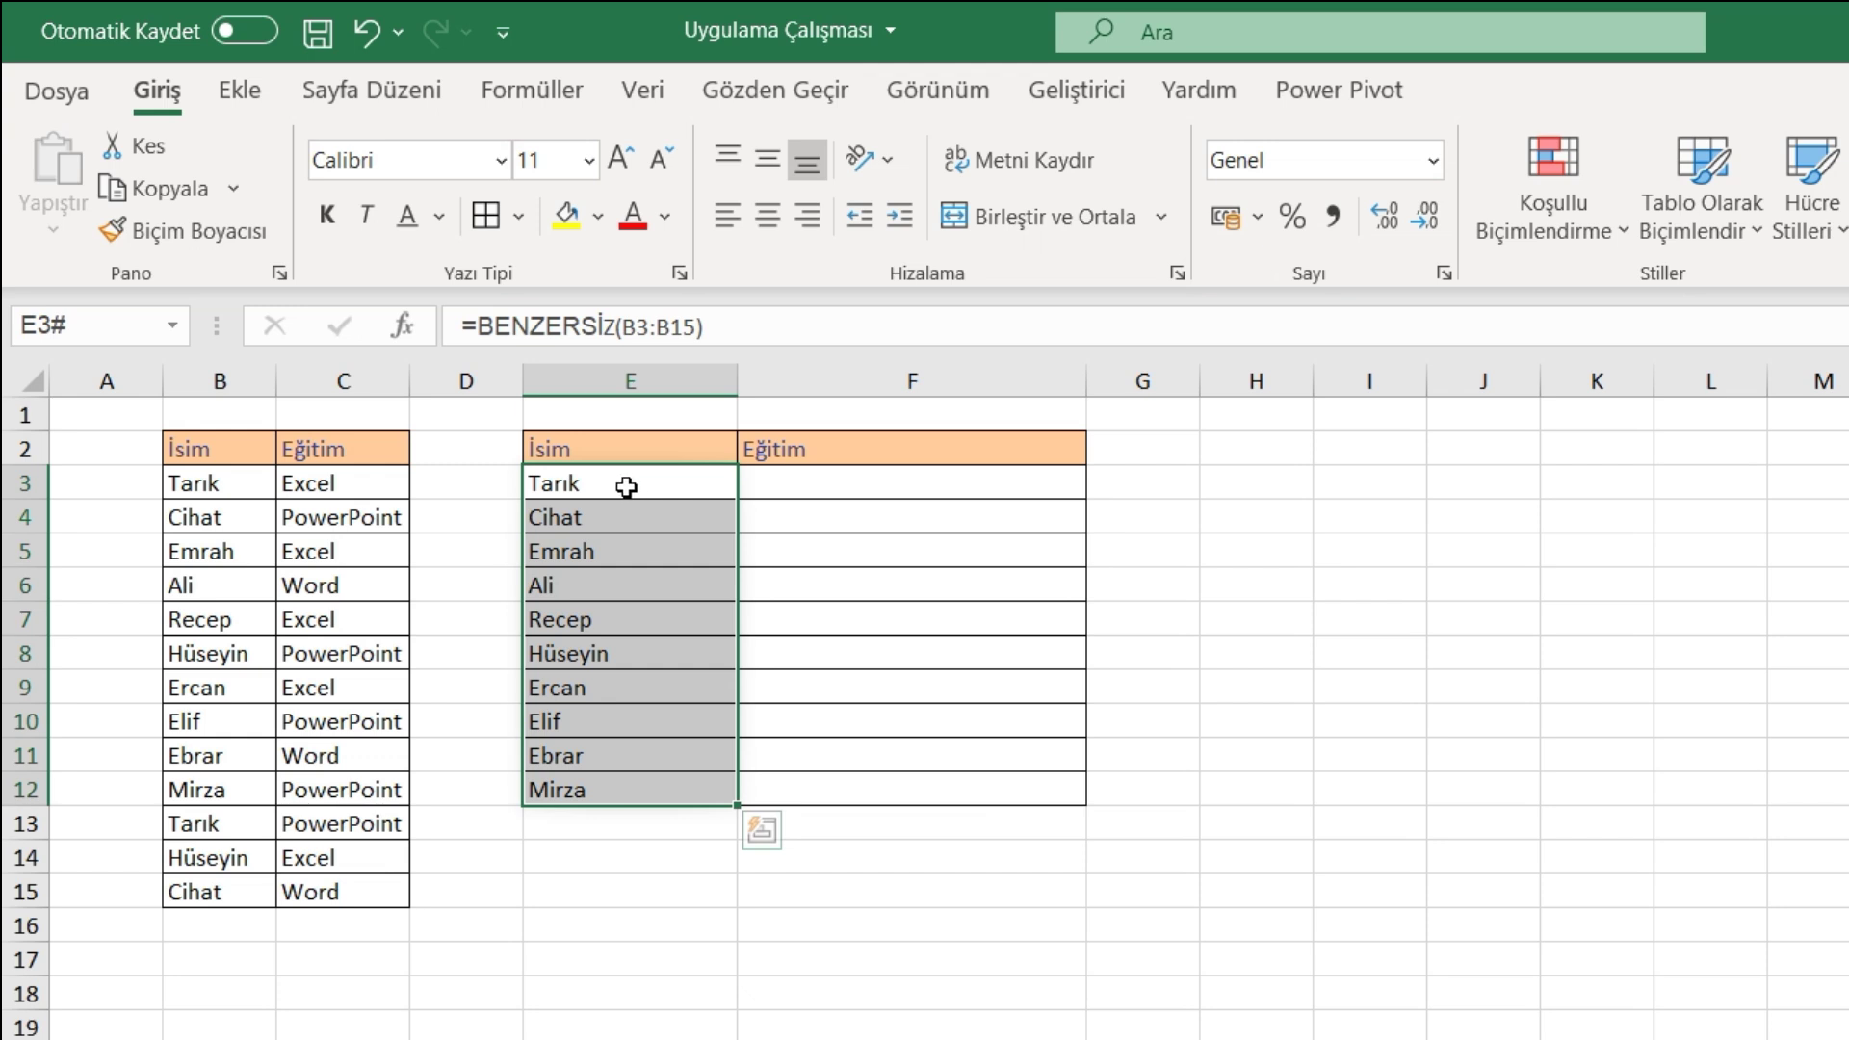
{"action": "left_click", "coordinate": [819, 486]}
{"action": "left_click", "coordinate": [1160, 488]}
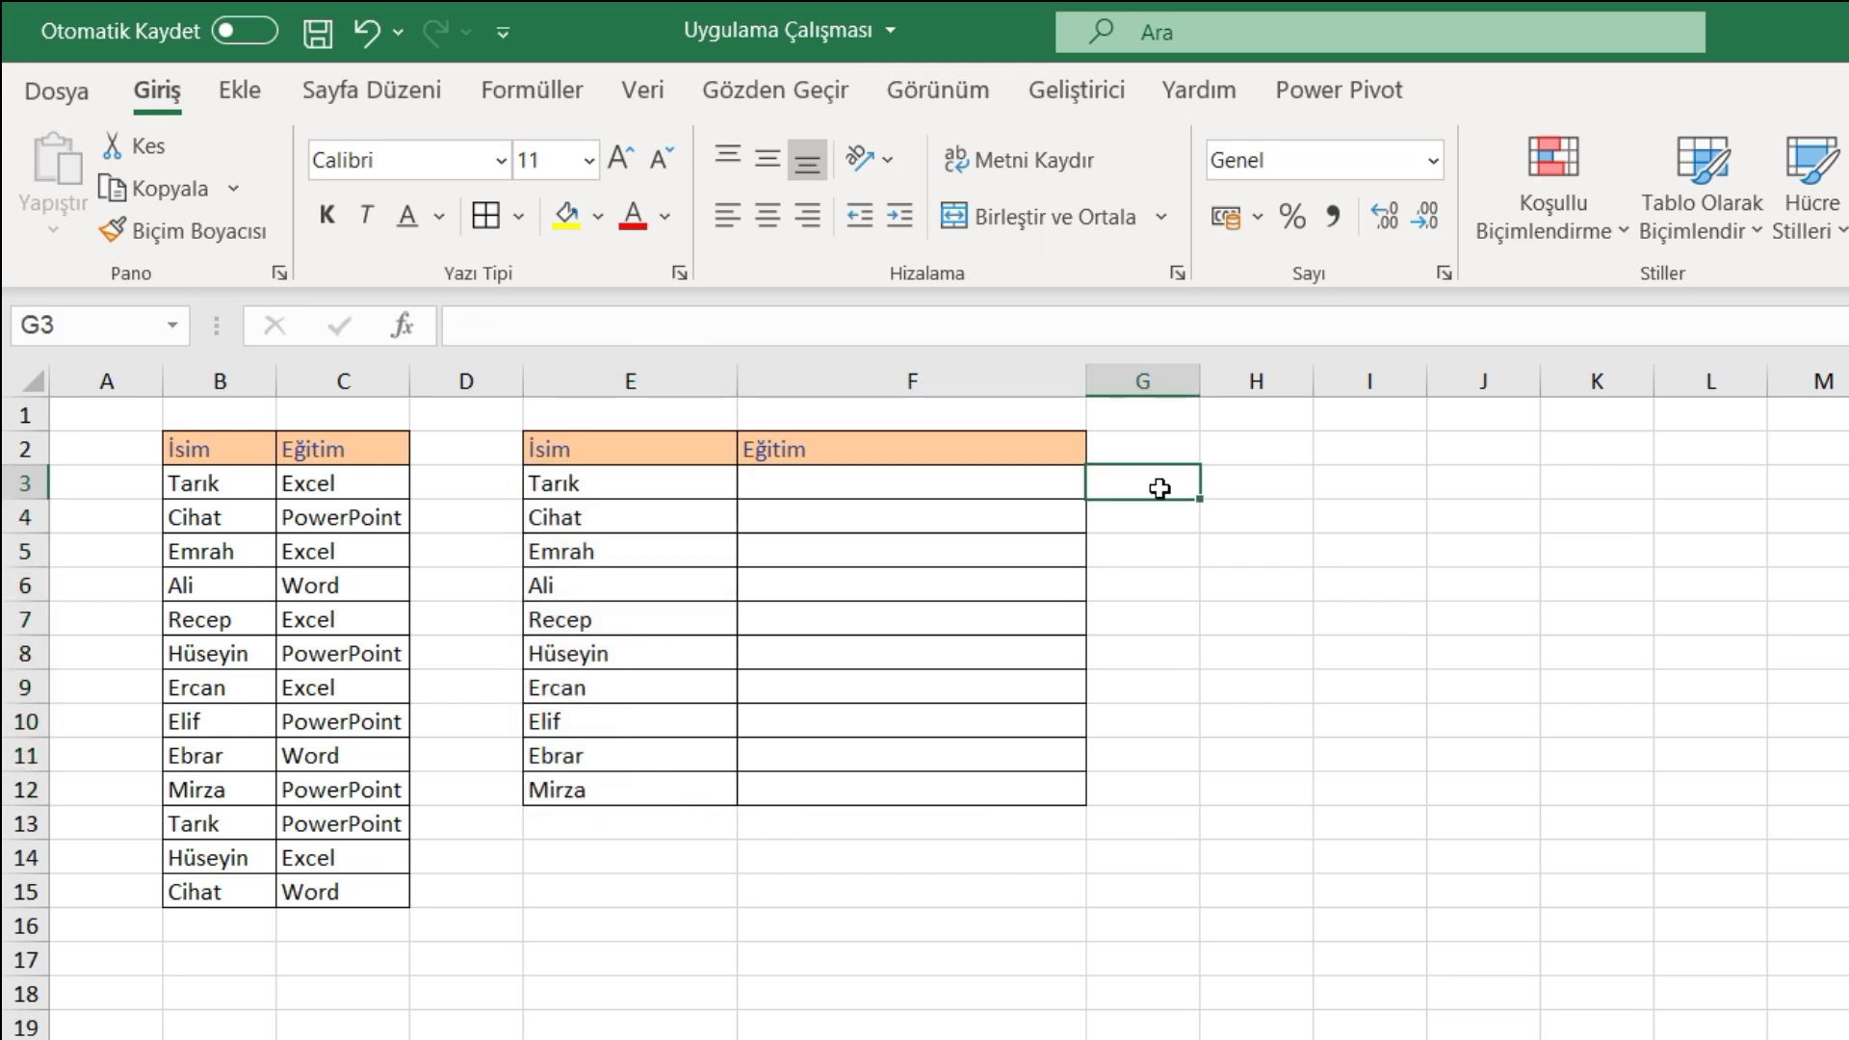
Enter =EĞER(E3=$B$3:$B$15;$C$3:$C$15;"") in G3 to spill Tarık's trainings.
{"action": "type", "text": "=eğer"}
{"action": "key", "text": "Tab"}
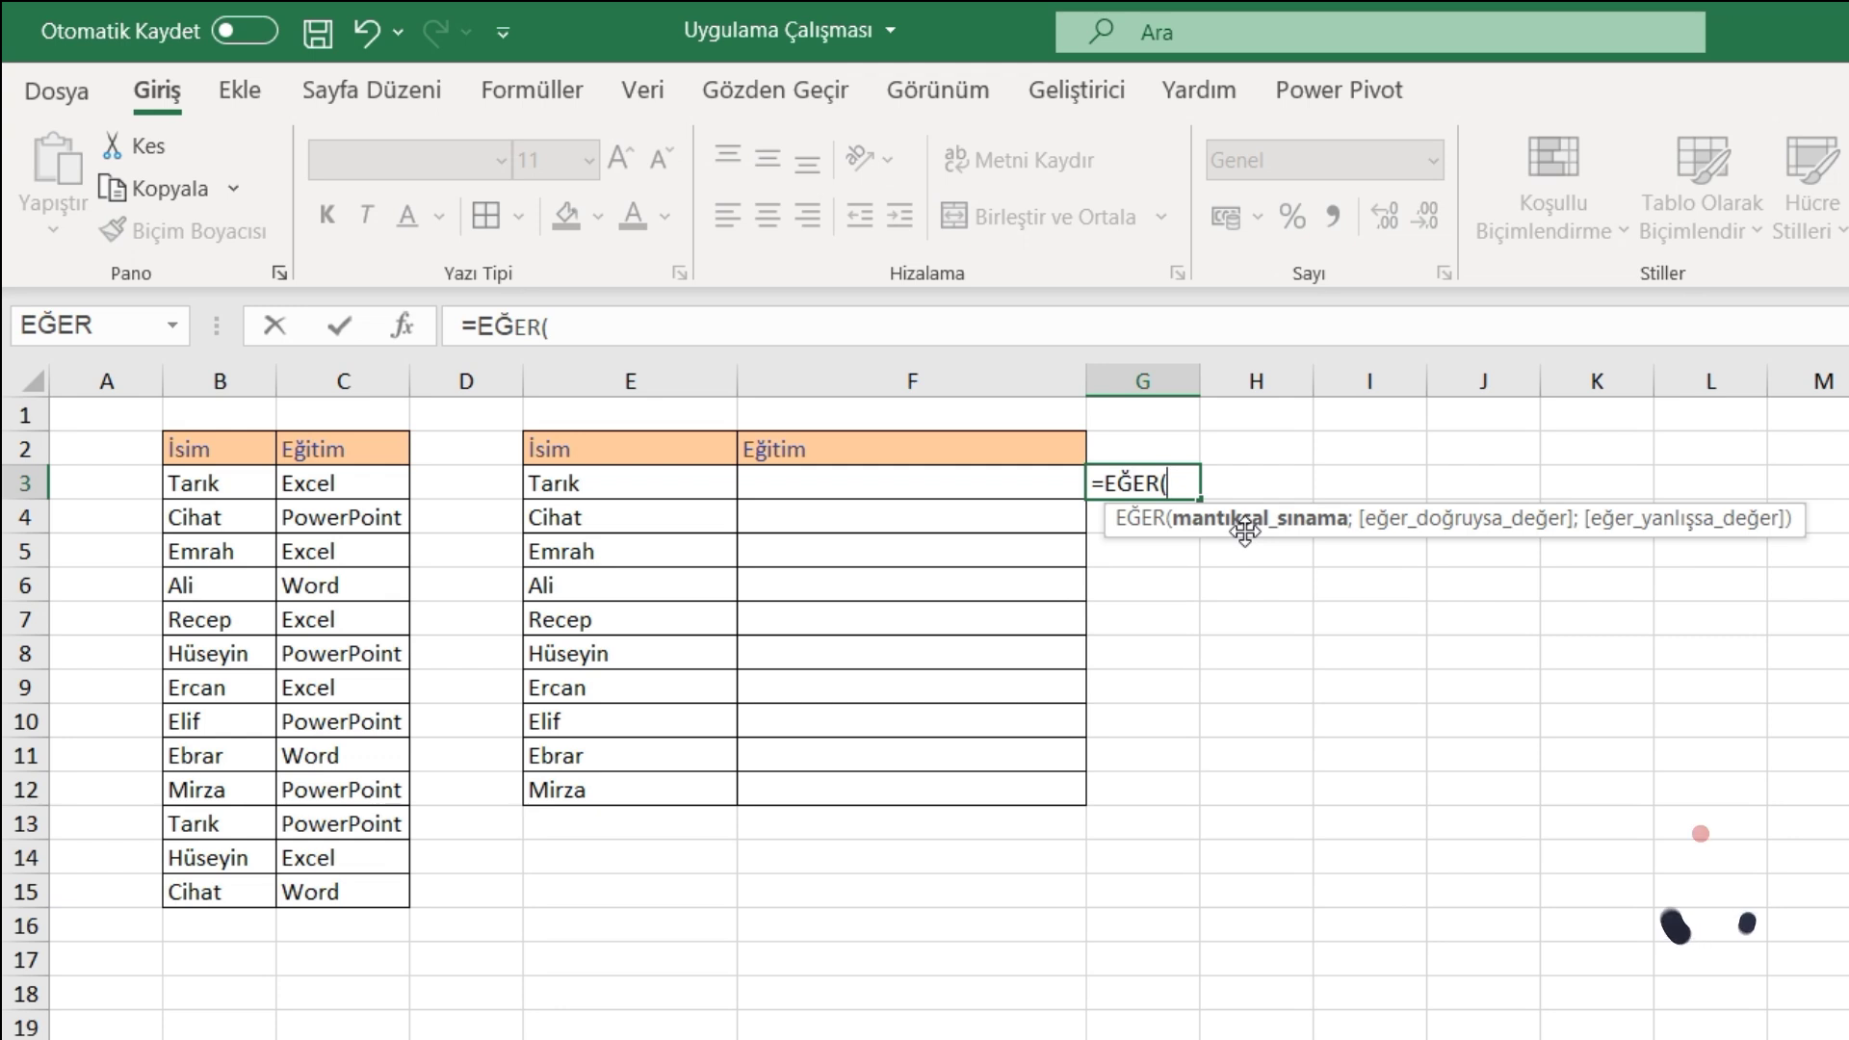
{"action": "left_click", "coordinate": [668, 480]}
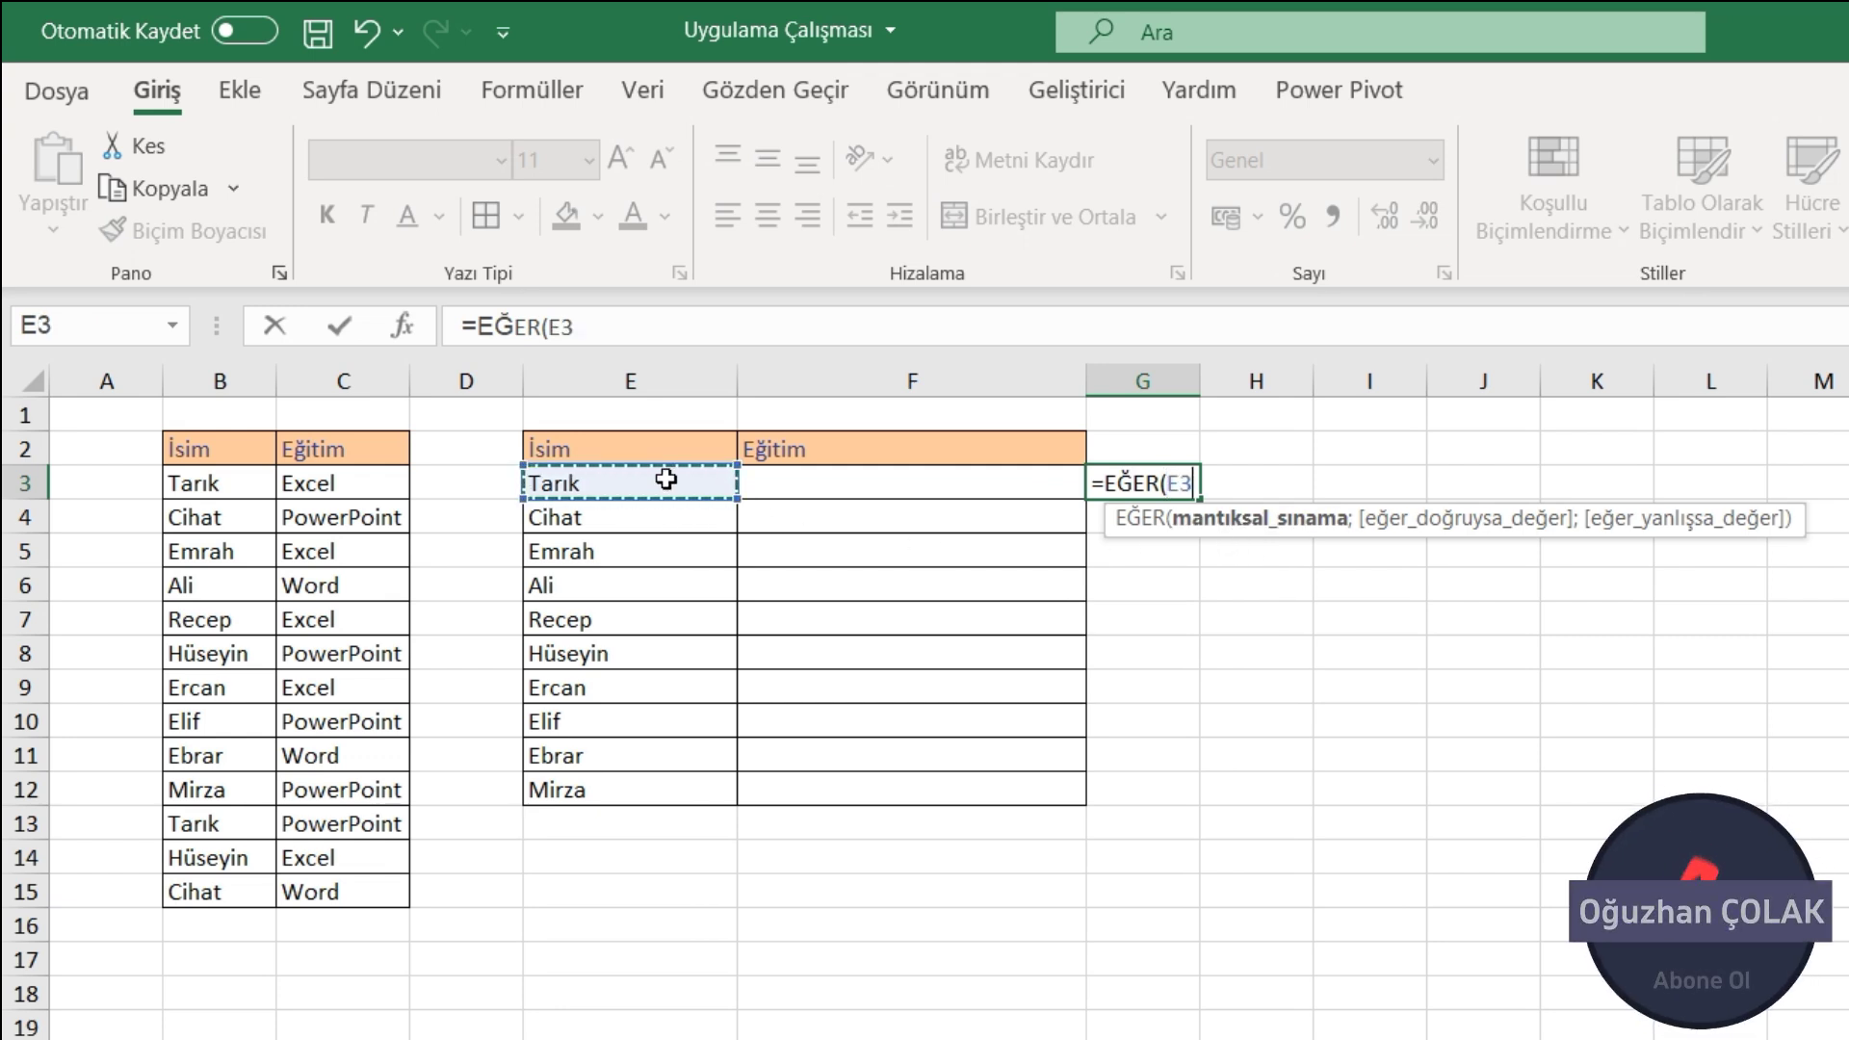
{"action": "type", "text": "="}
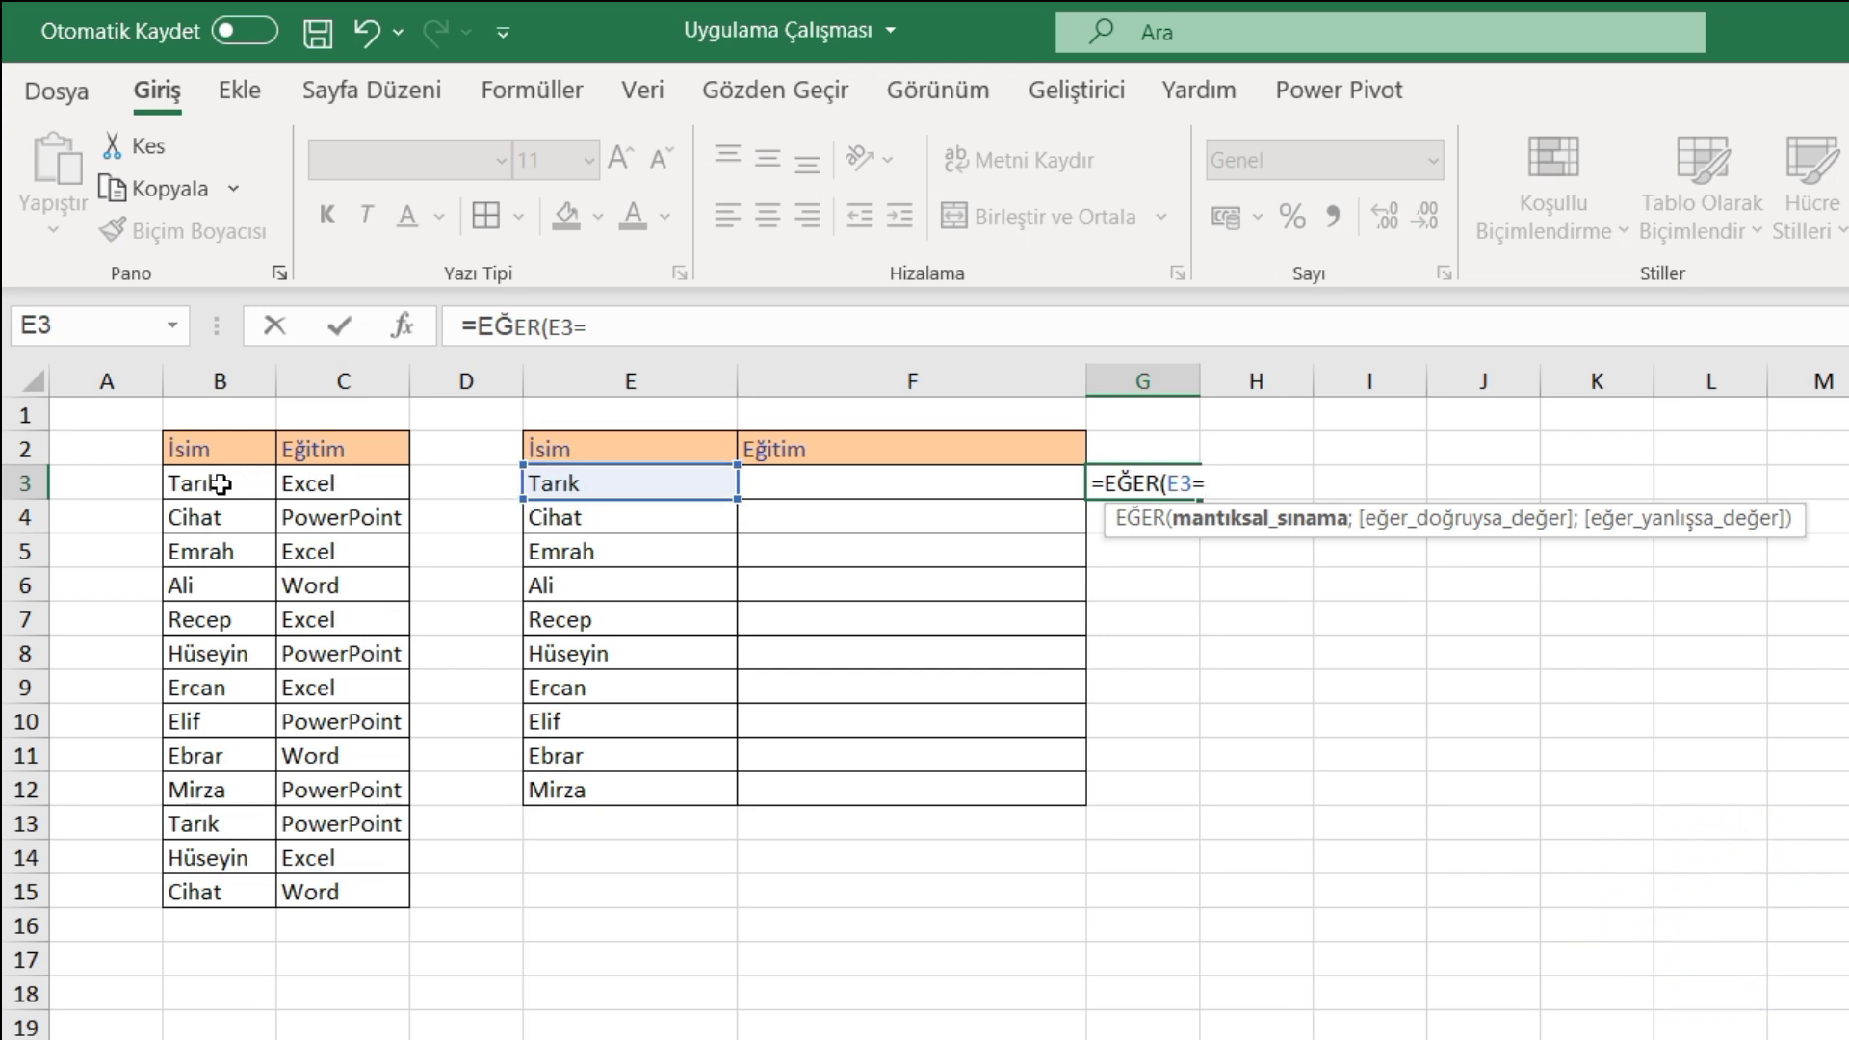
{"action": "left_click_drag", "start_coordinate": [206, 481], "coordinate": [181, 878]}
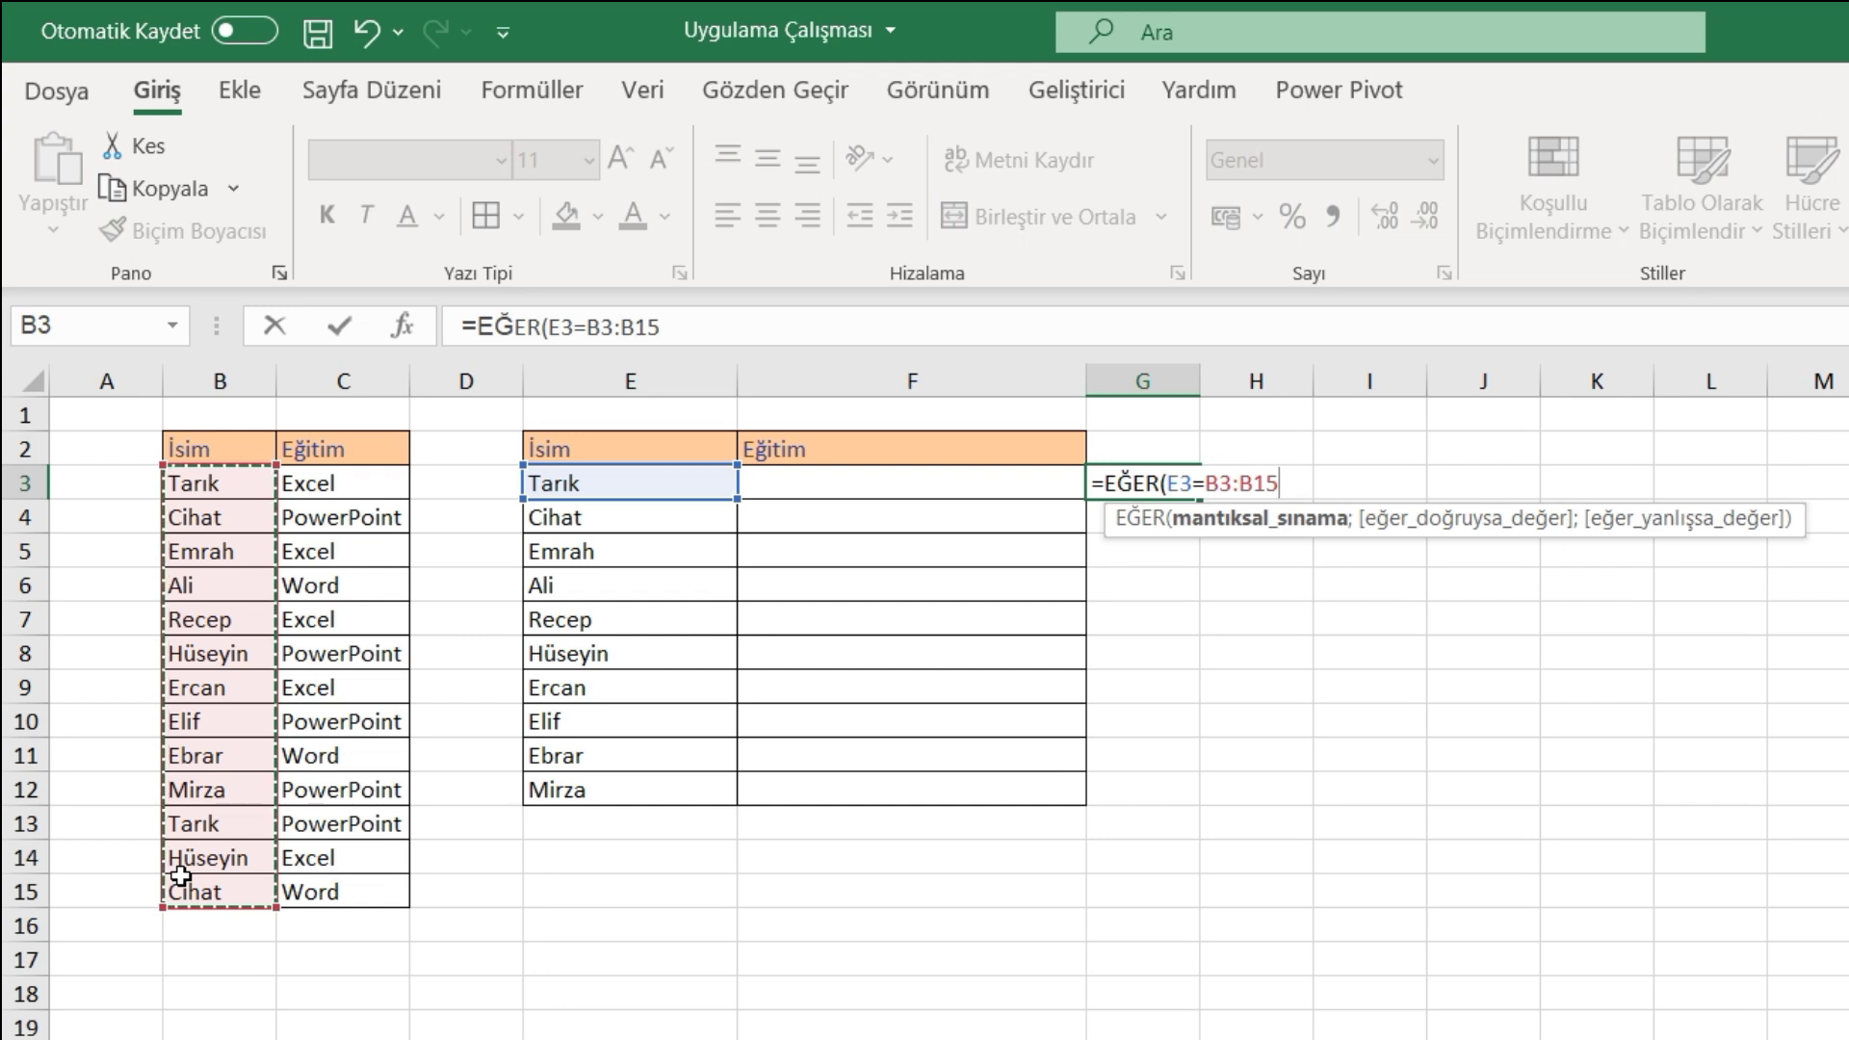
{"action": "key", "text": "F4"}
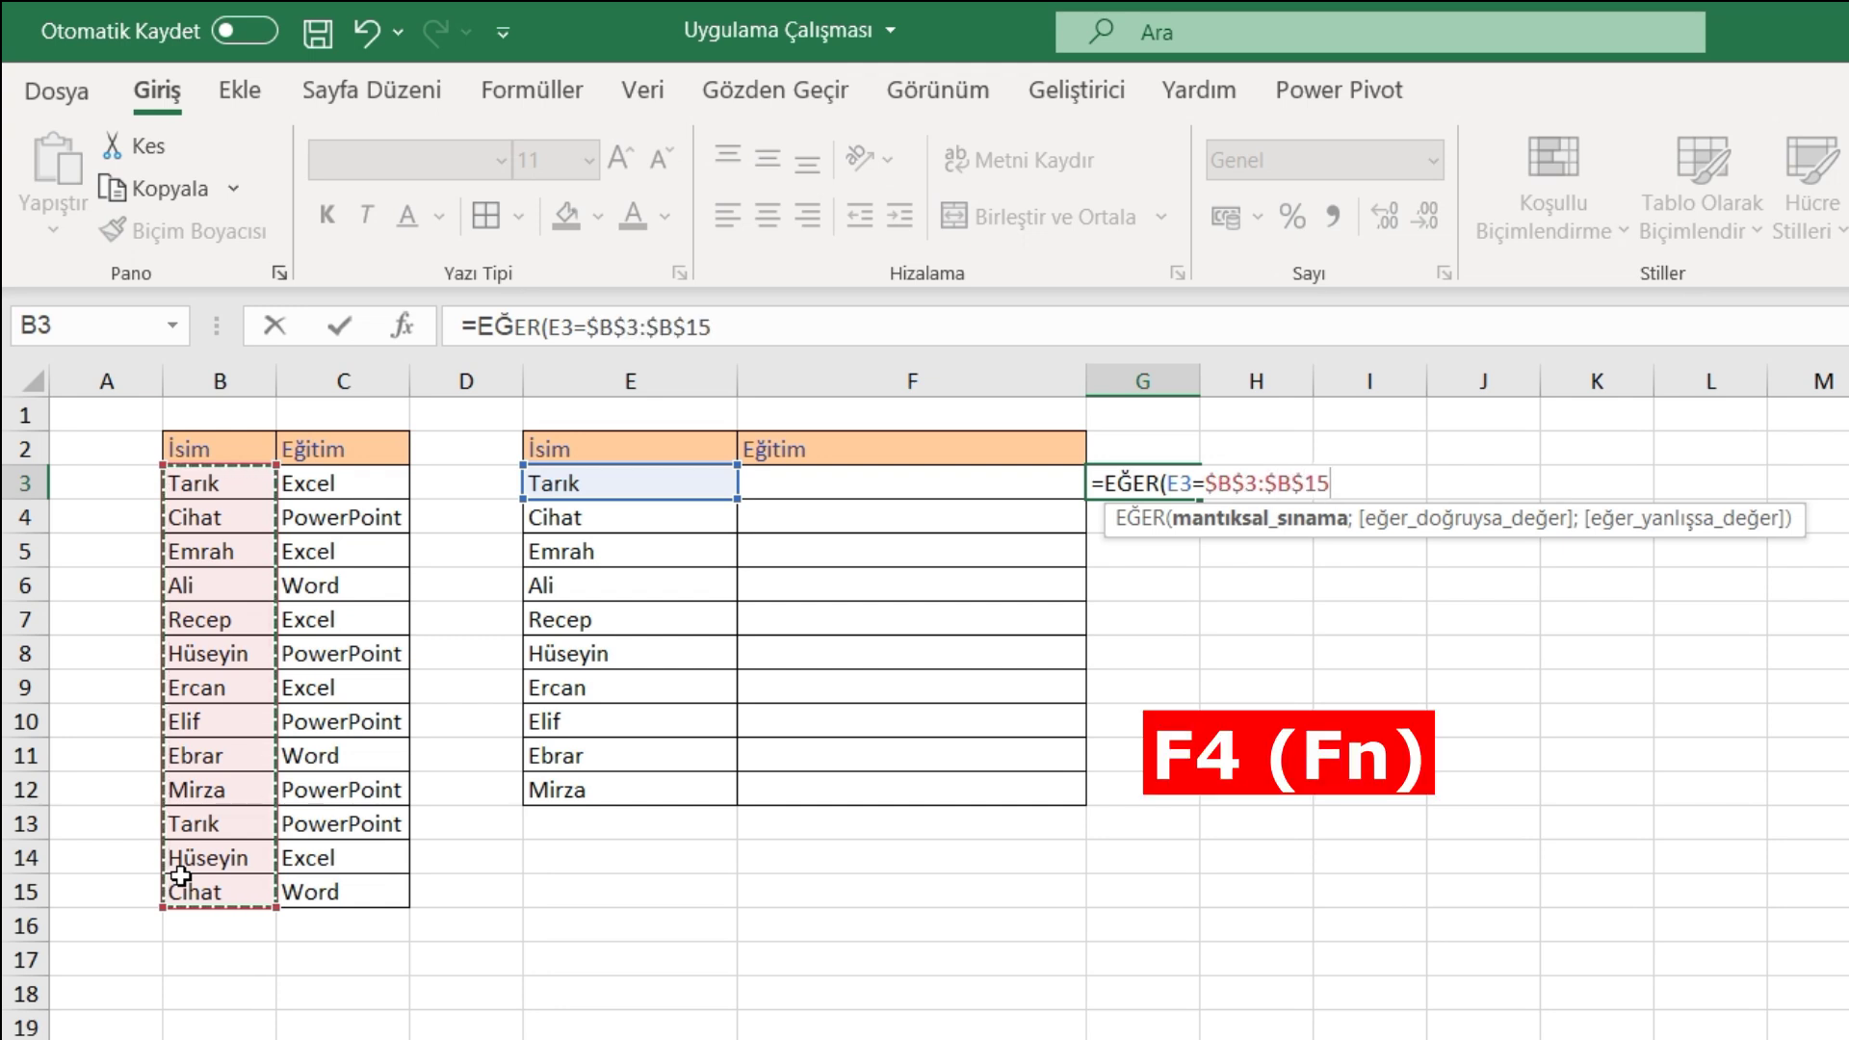
{"action": "type", "text": ";"}
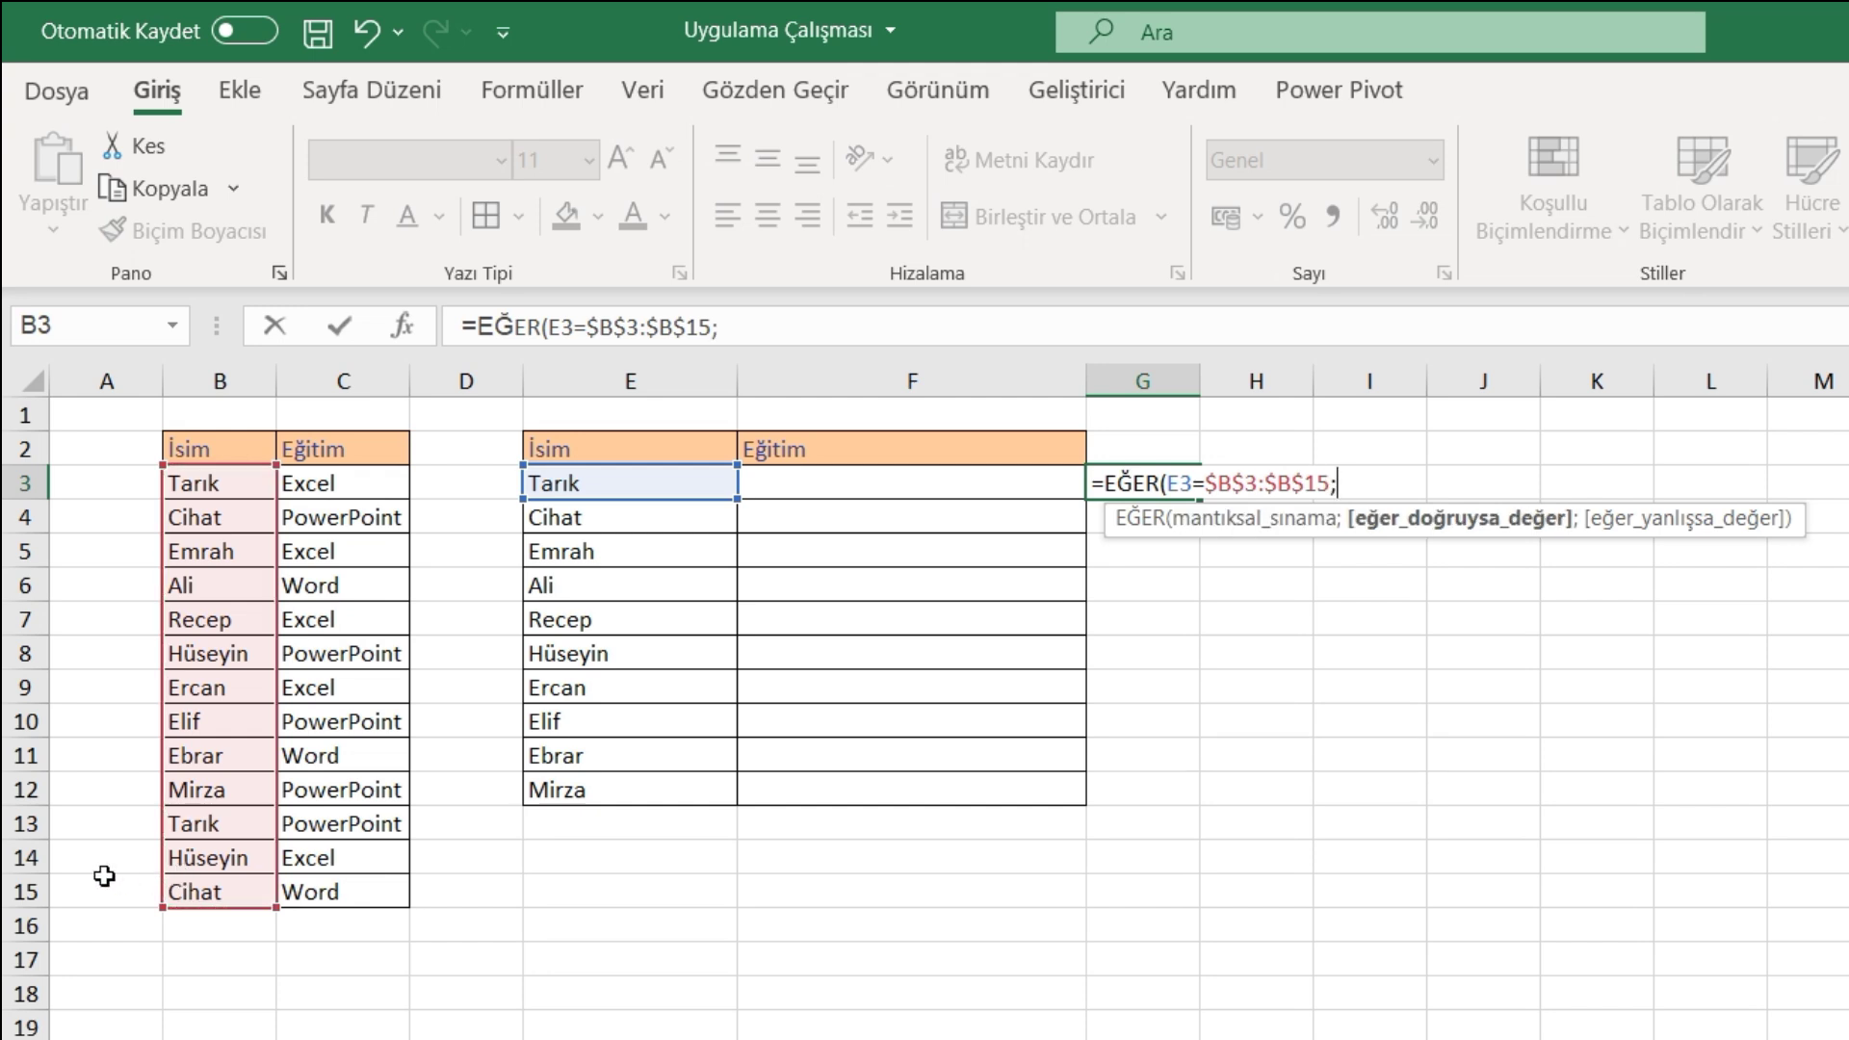
{"action": "left_click_drag", "start_coordinate": [327, 484], "coordinate": [339, 874]}
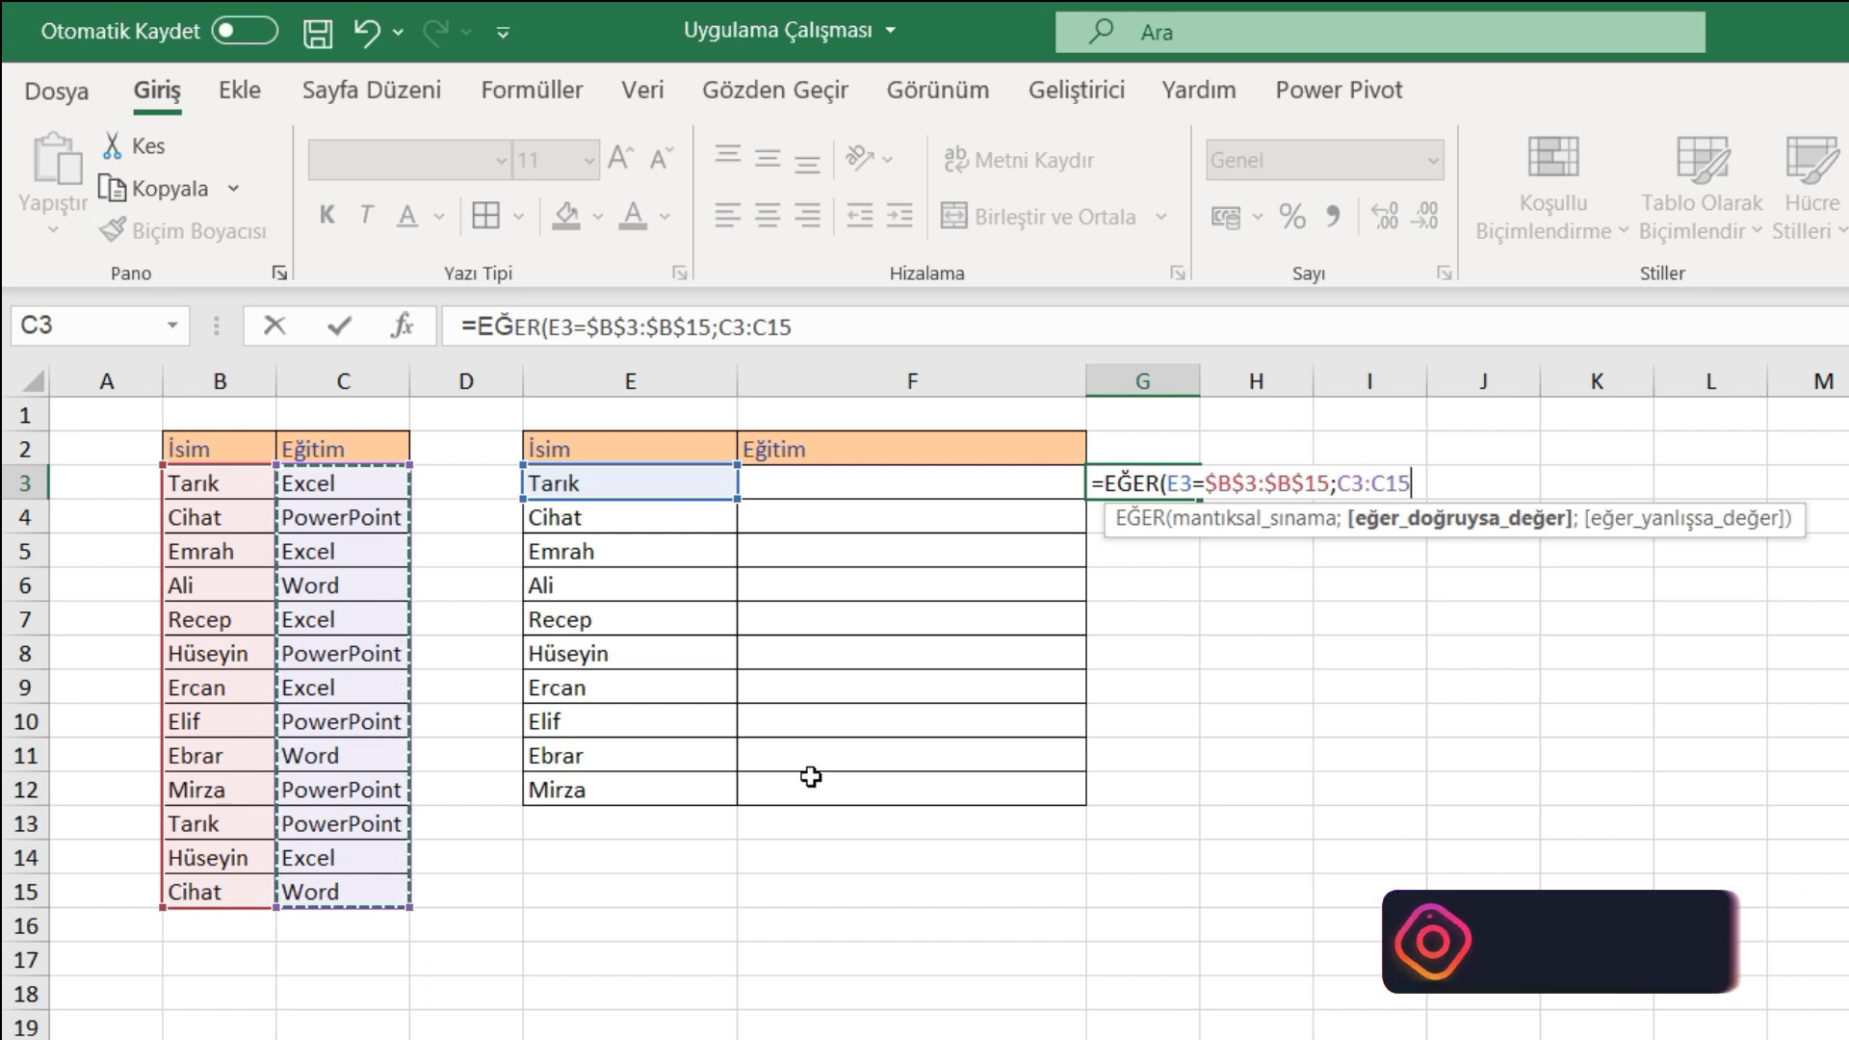
{"action": "key", "text": "F4"}
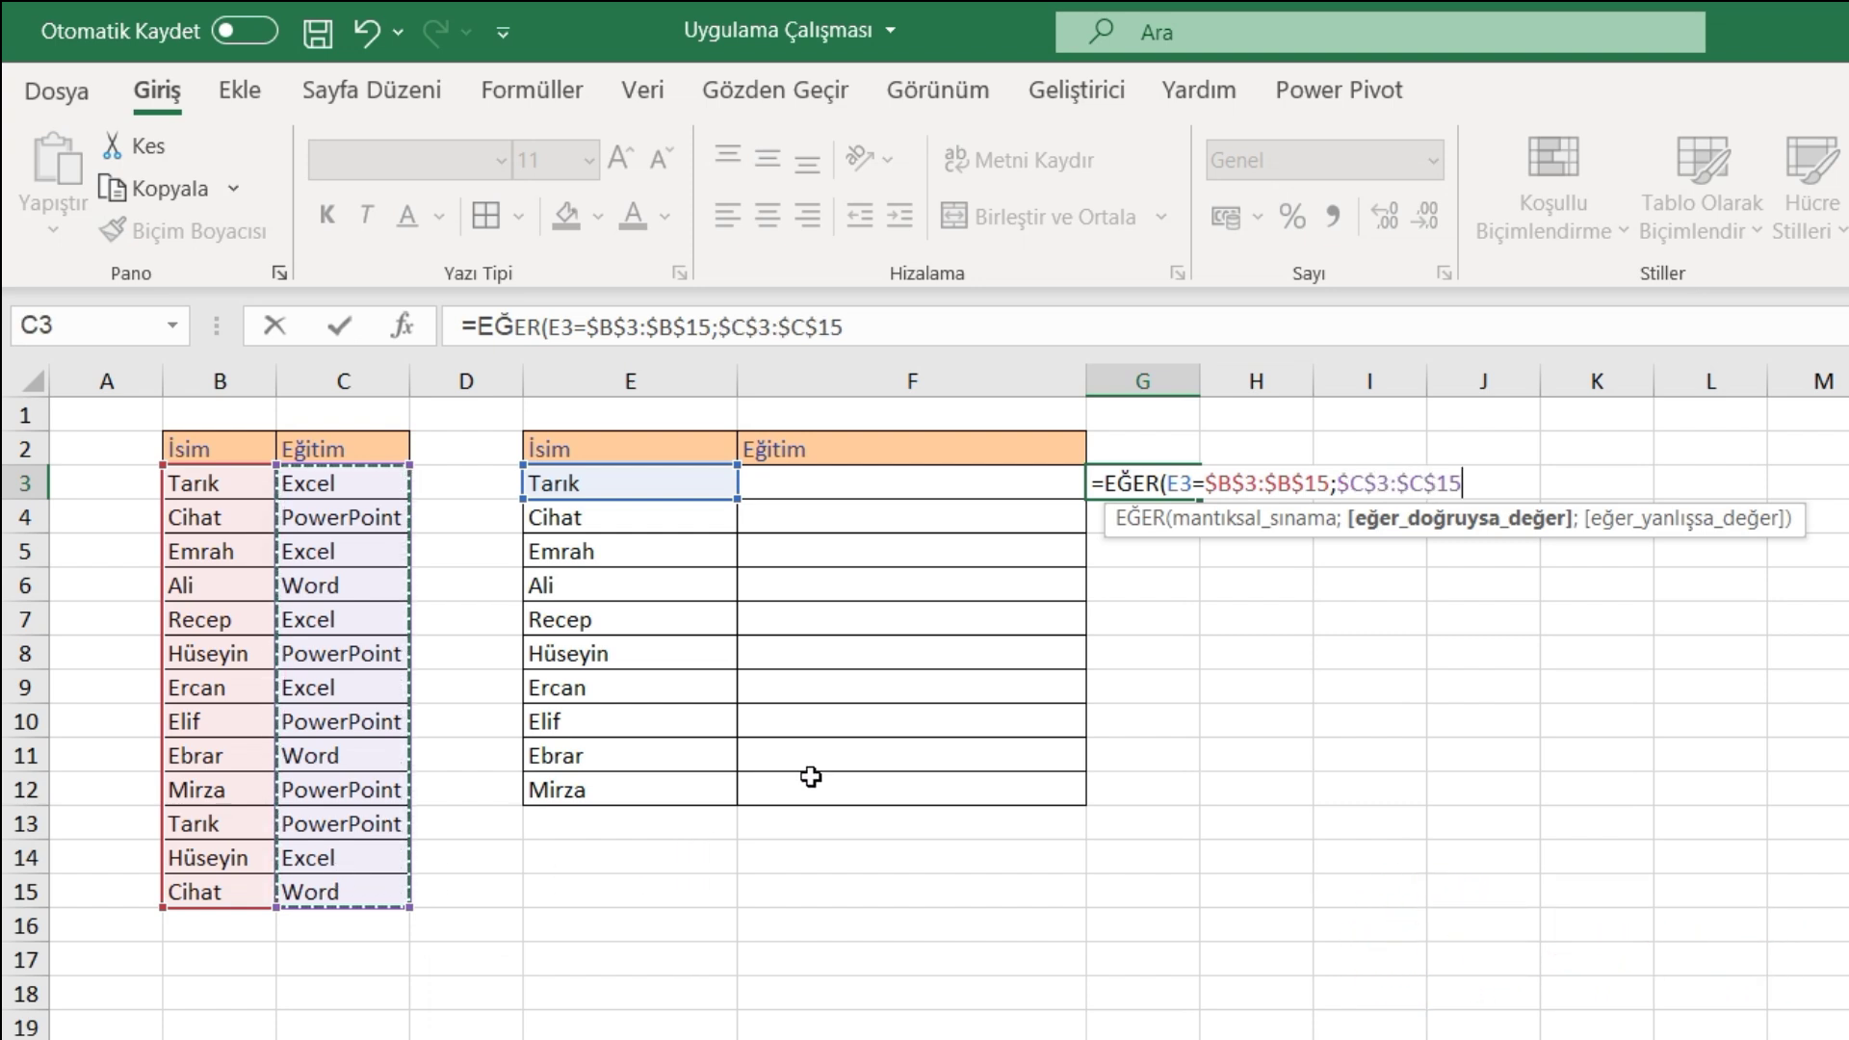
{"action": "type", "text": ";"}
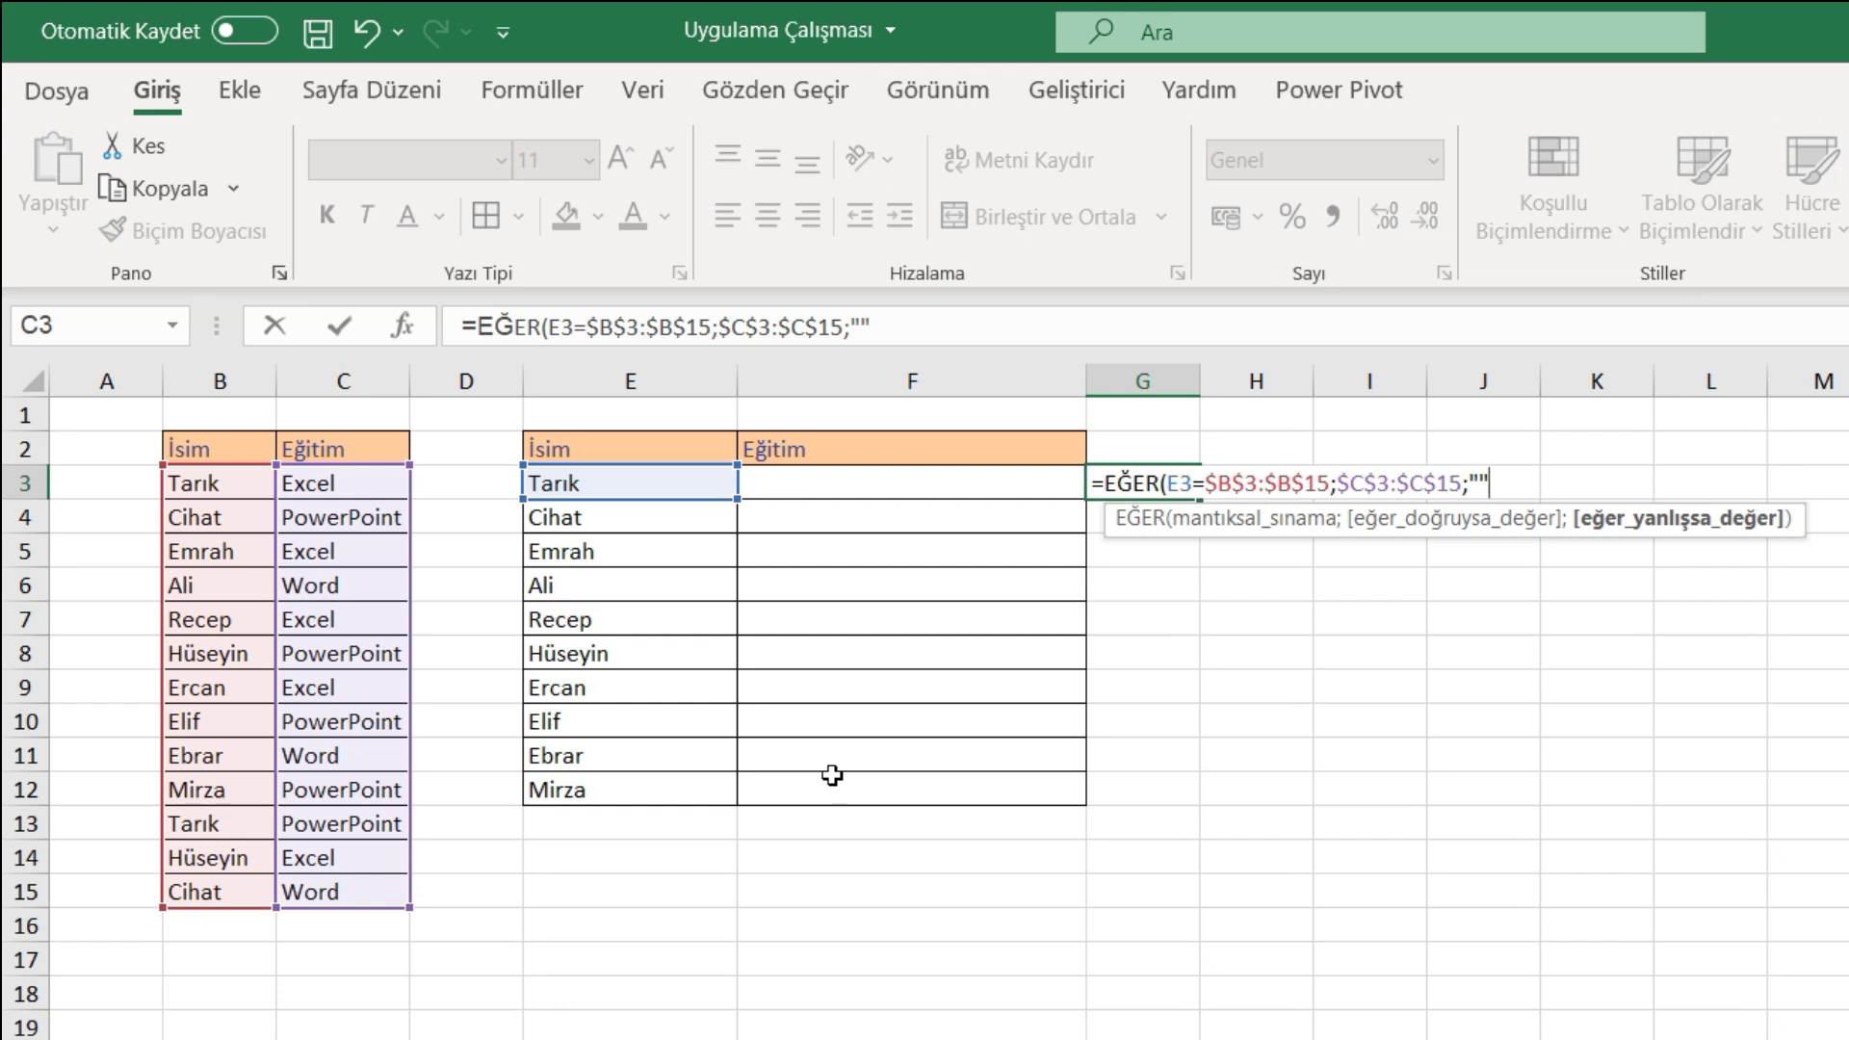
{"action": "type", "text": ")"}
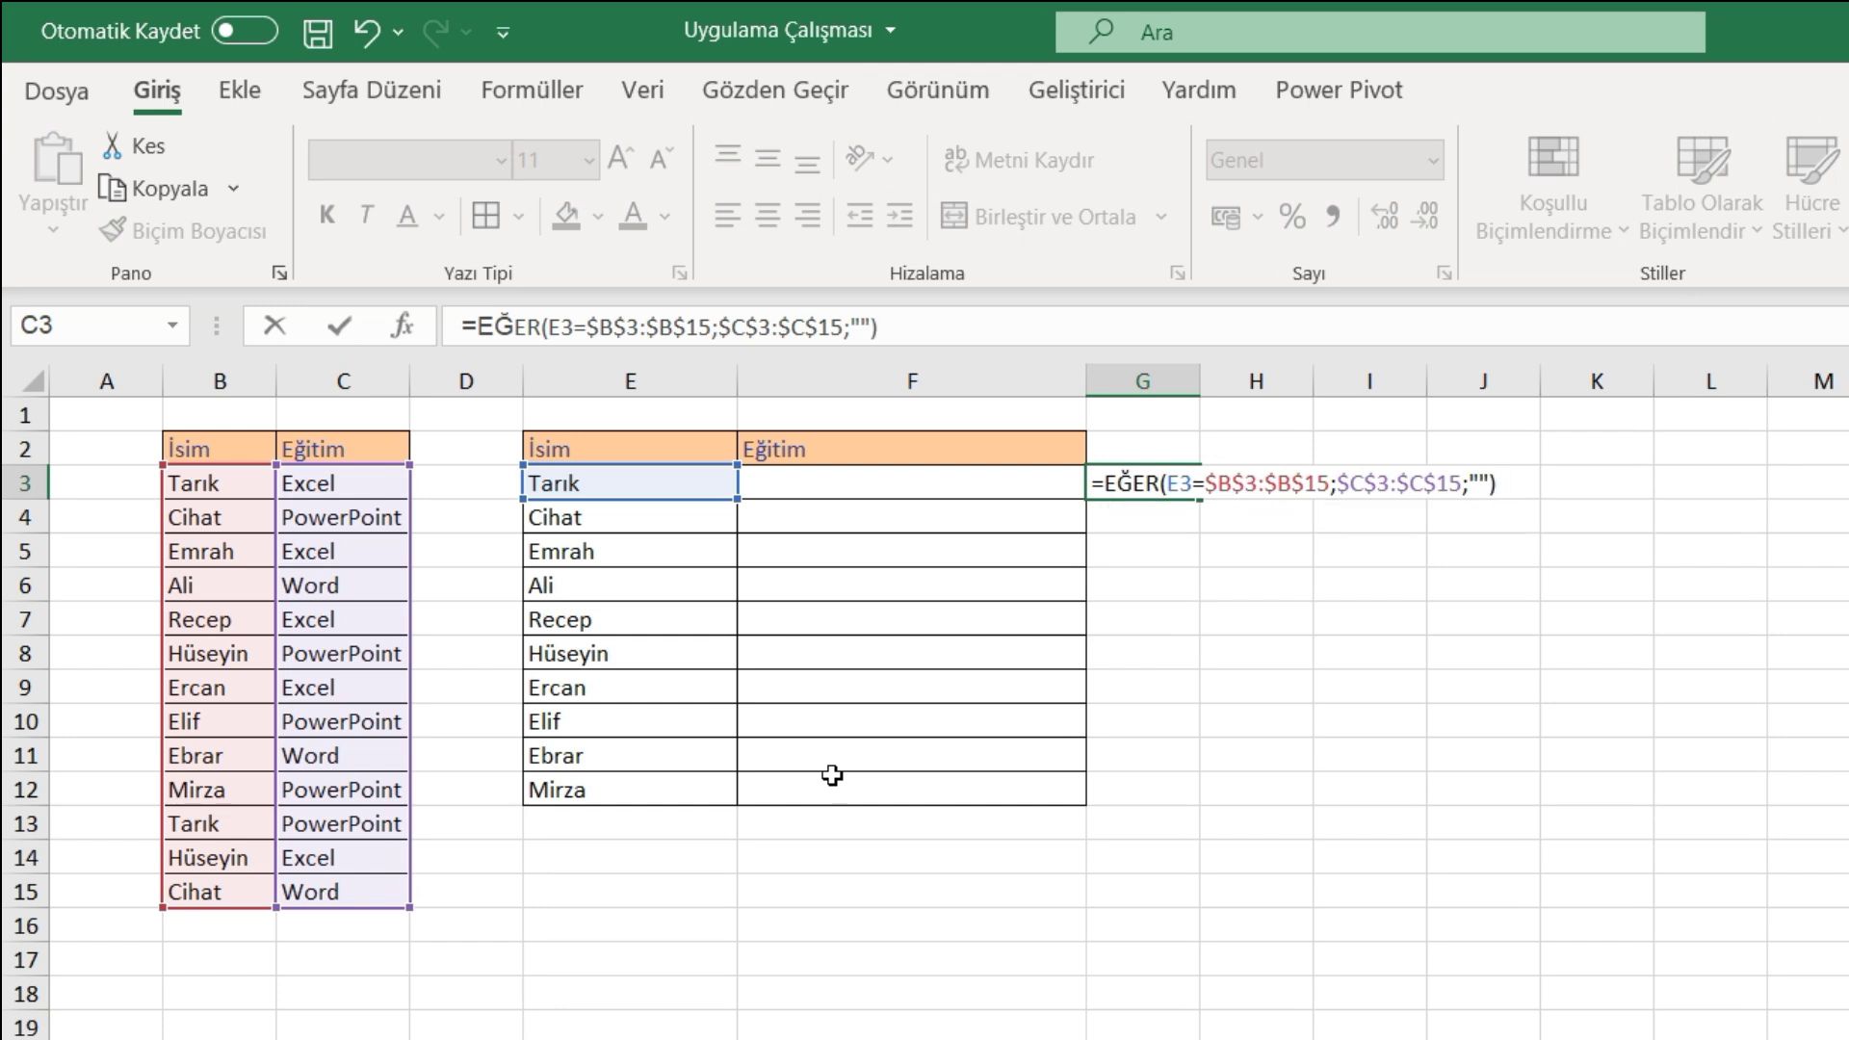
{"action": "key", "text": "Return"}
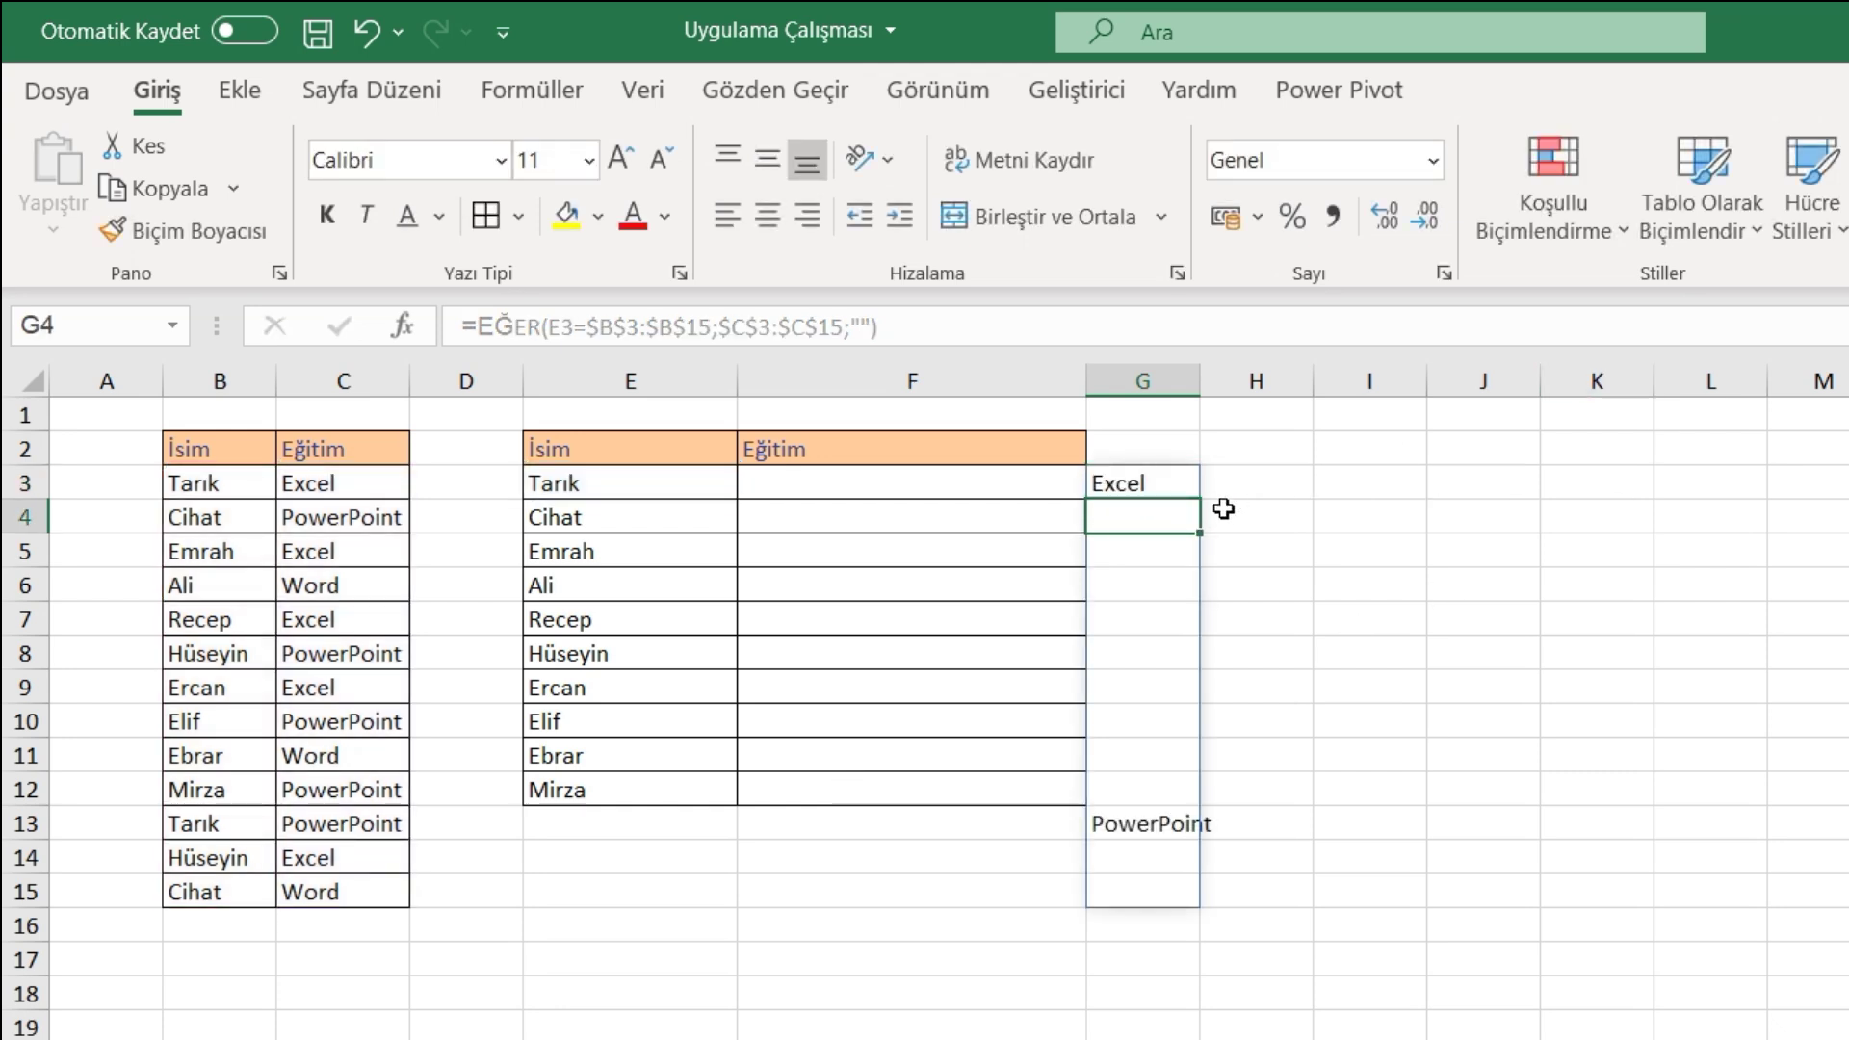
Autofit column G so Excel and PowerPoint show fully.
{"action": "left_click_drag", "start_coordinate": [1144, 484], "coordinate": [1147, 889]}
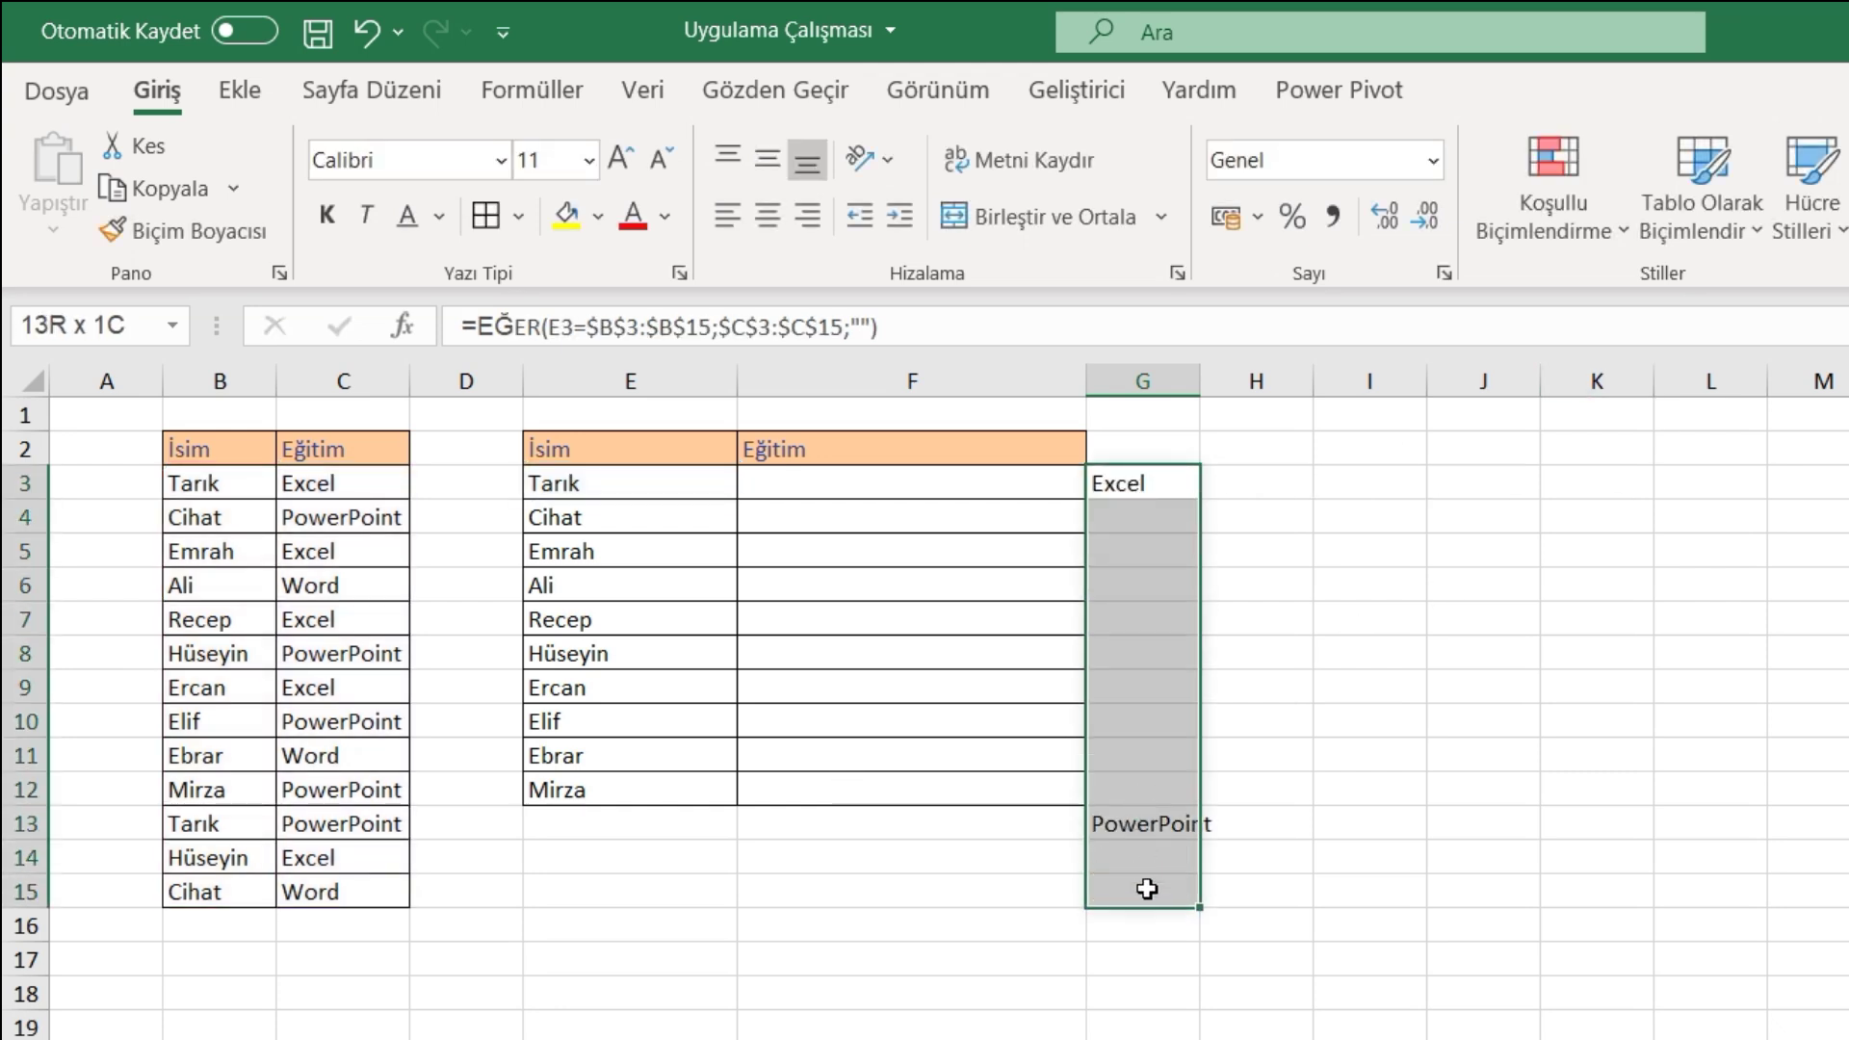
{"action": "left_click", "coordinate": [1239, 480]}
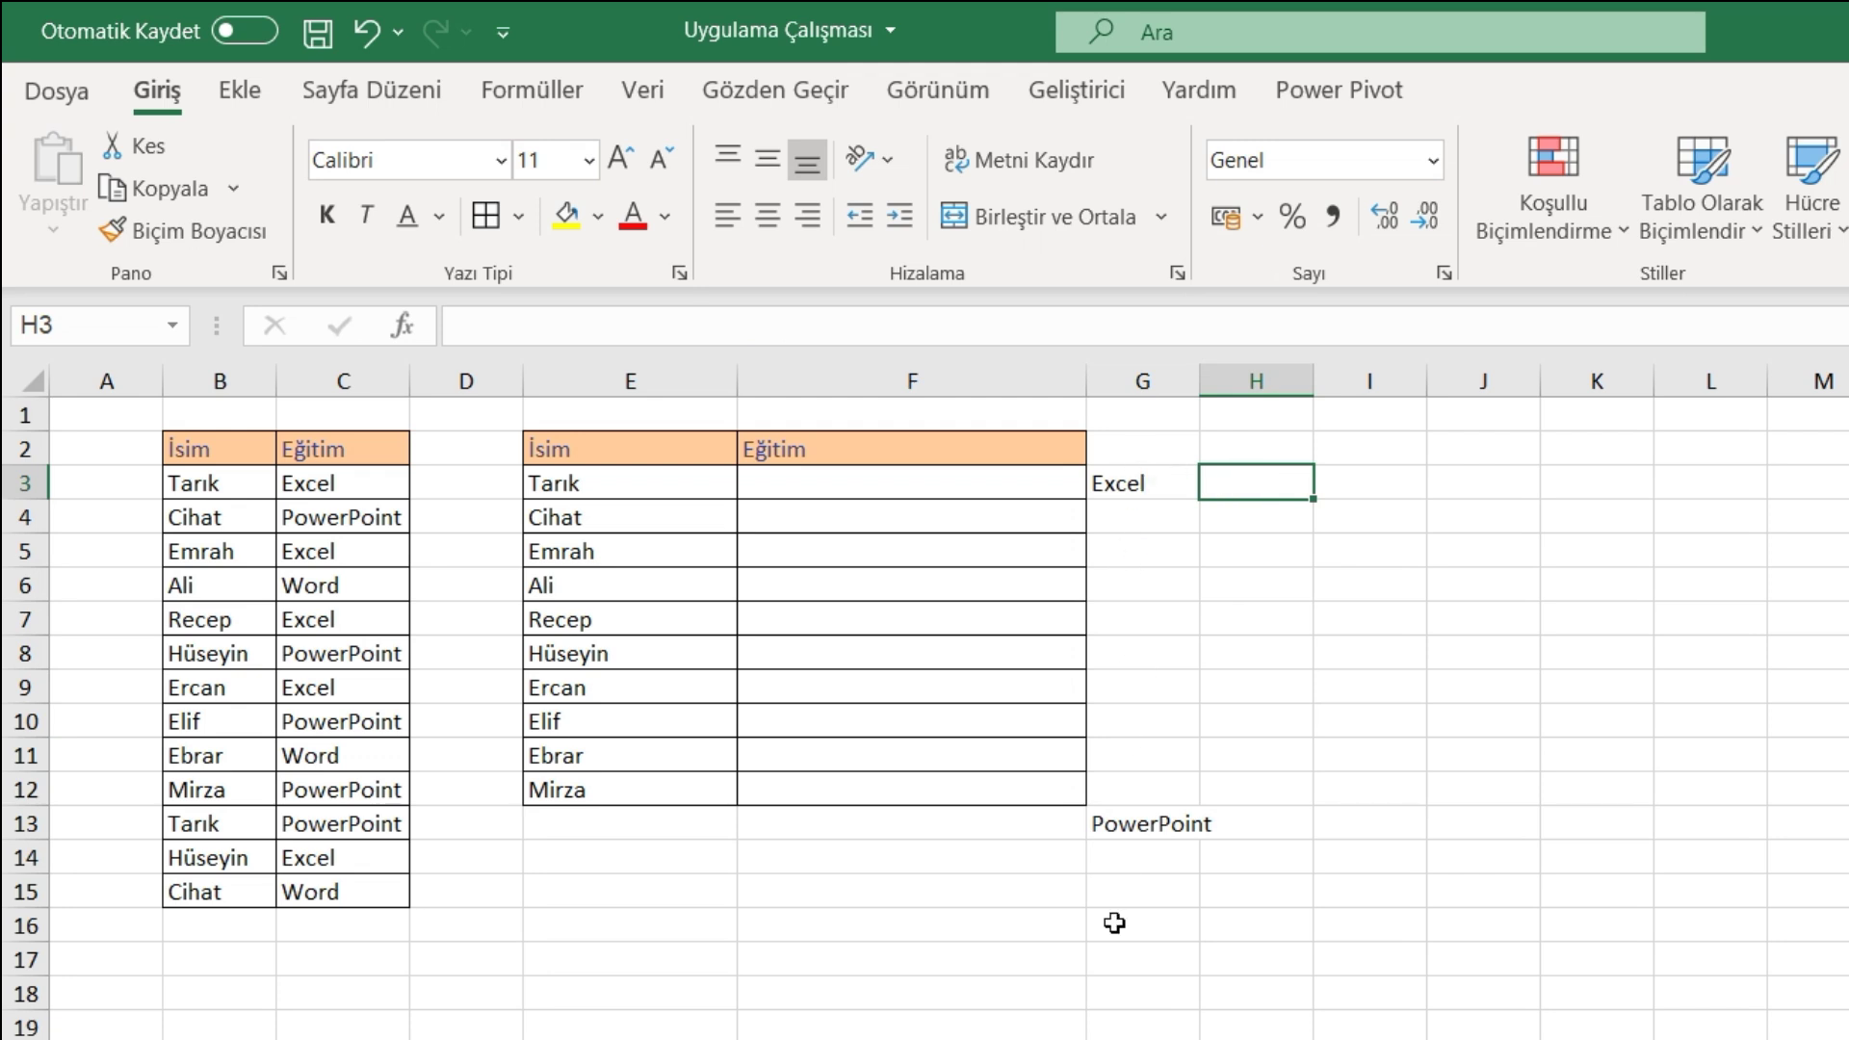
{"action": "double_click", "coordinate": [1200, 378]}
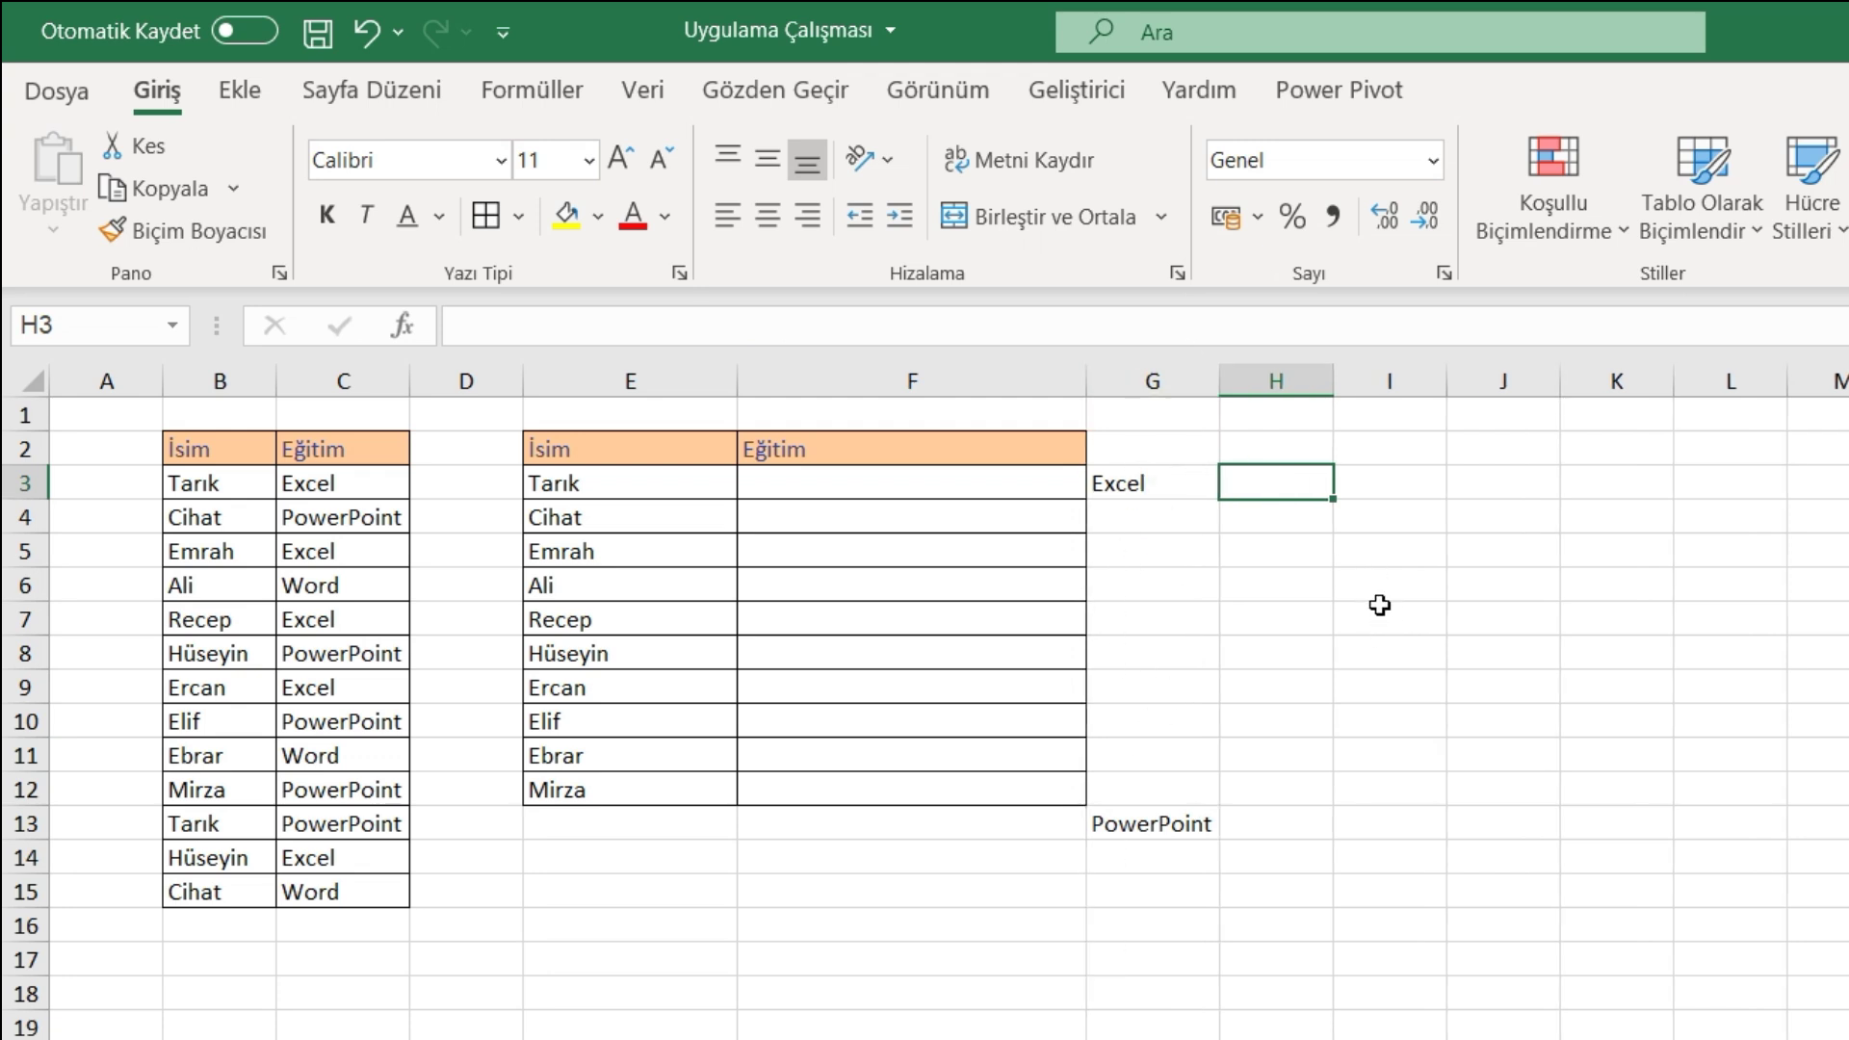
{"action": "type", "text": "=meti"}
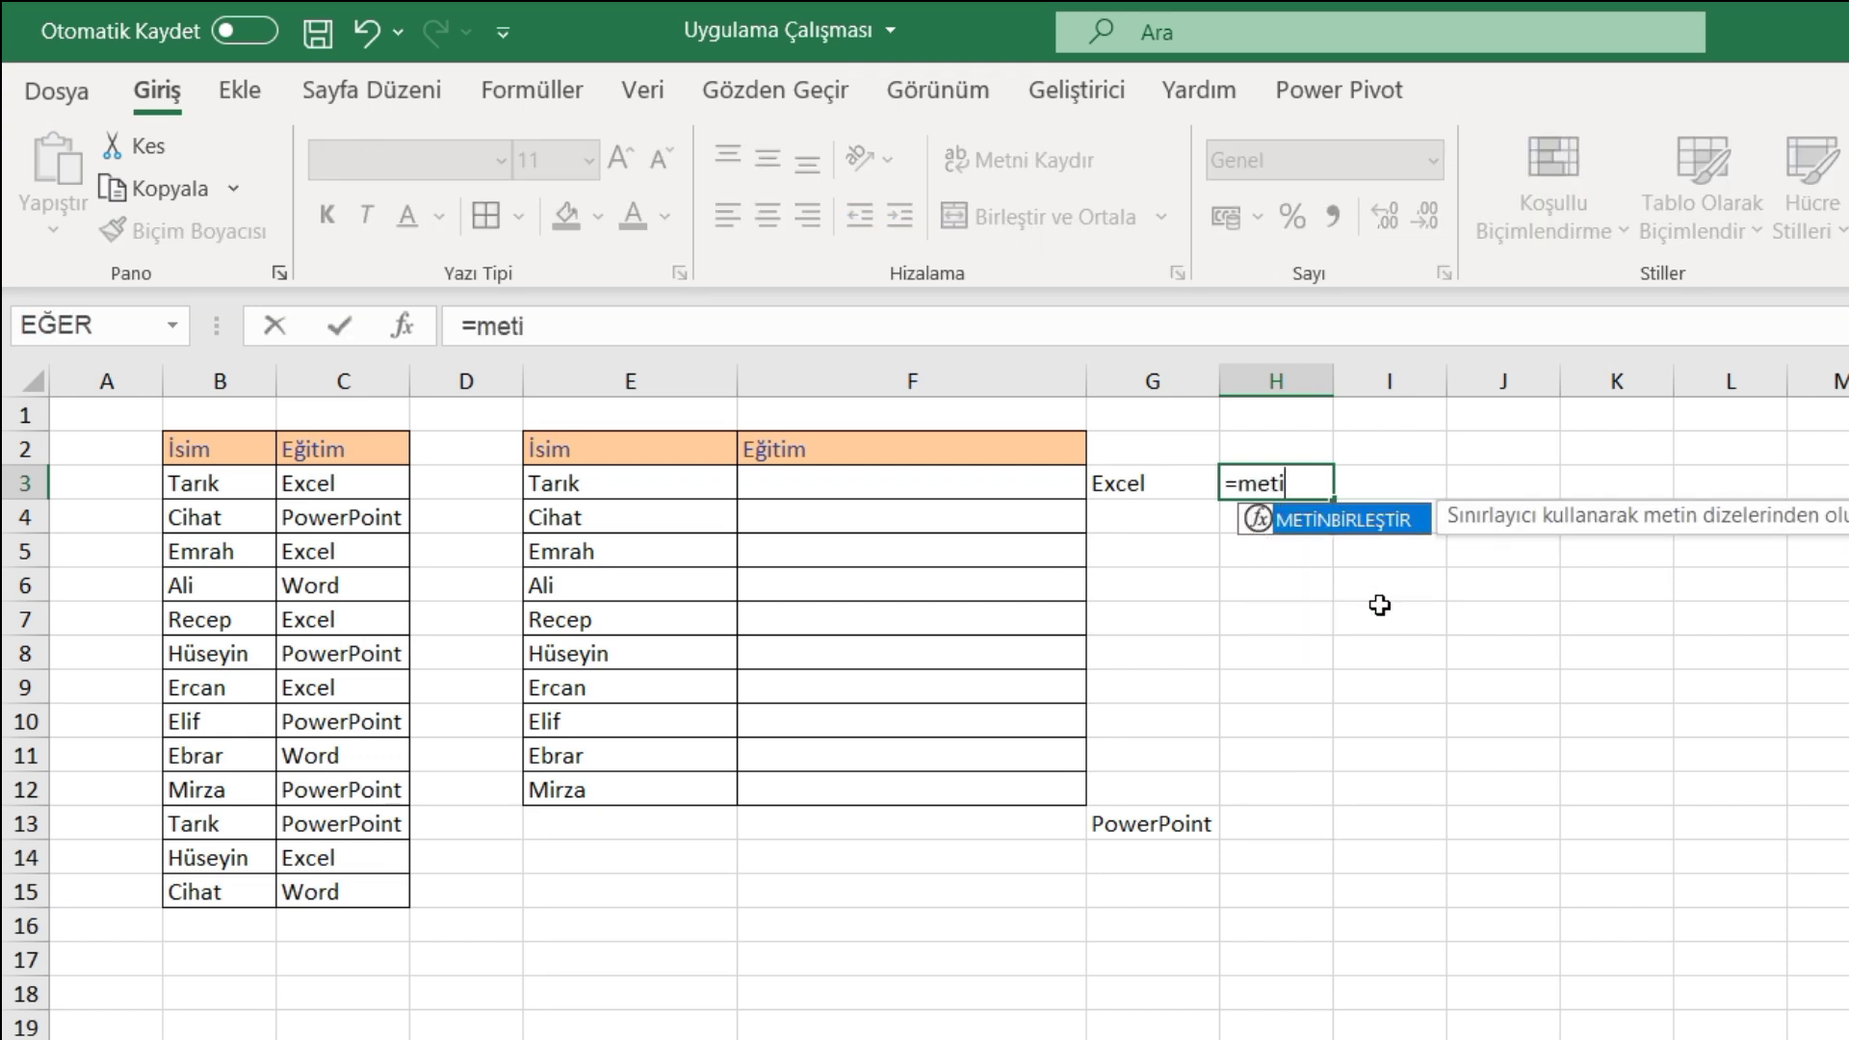
Complete =METİNBİRLEŞTİR(", ";DOĞRU;G3#) in H3, returning "Excel, PowerPoint".
{"action": "double_click", "coordinate": [1347, 531]}
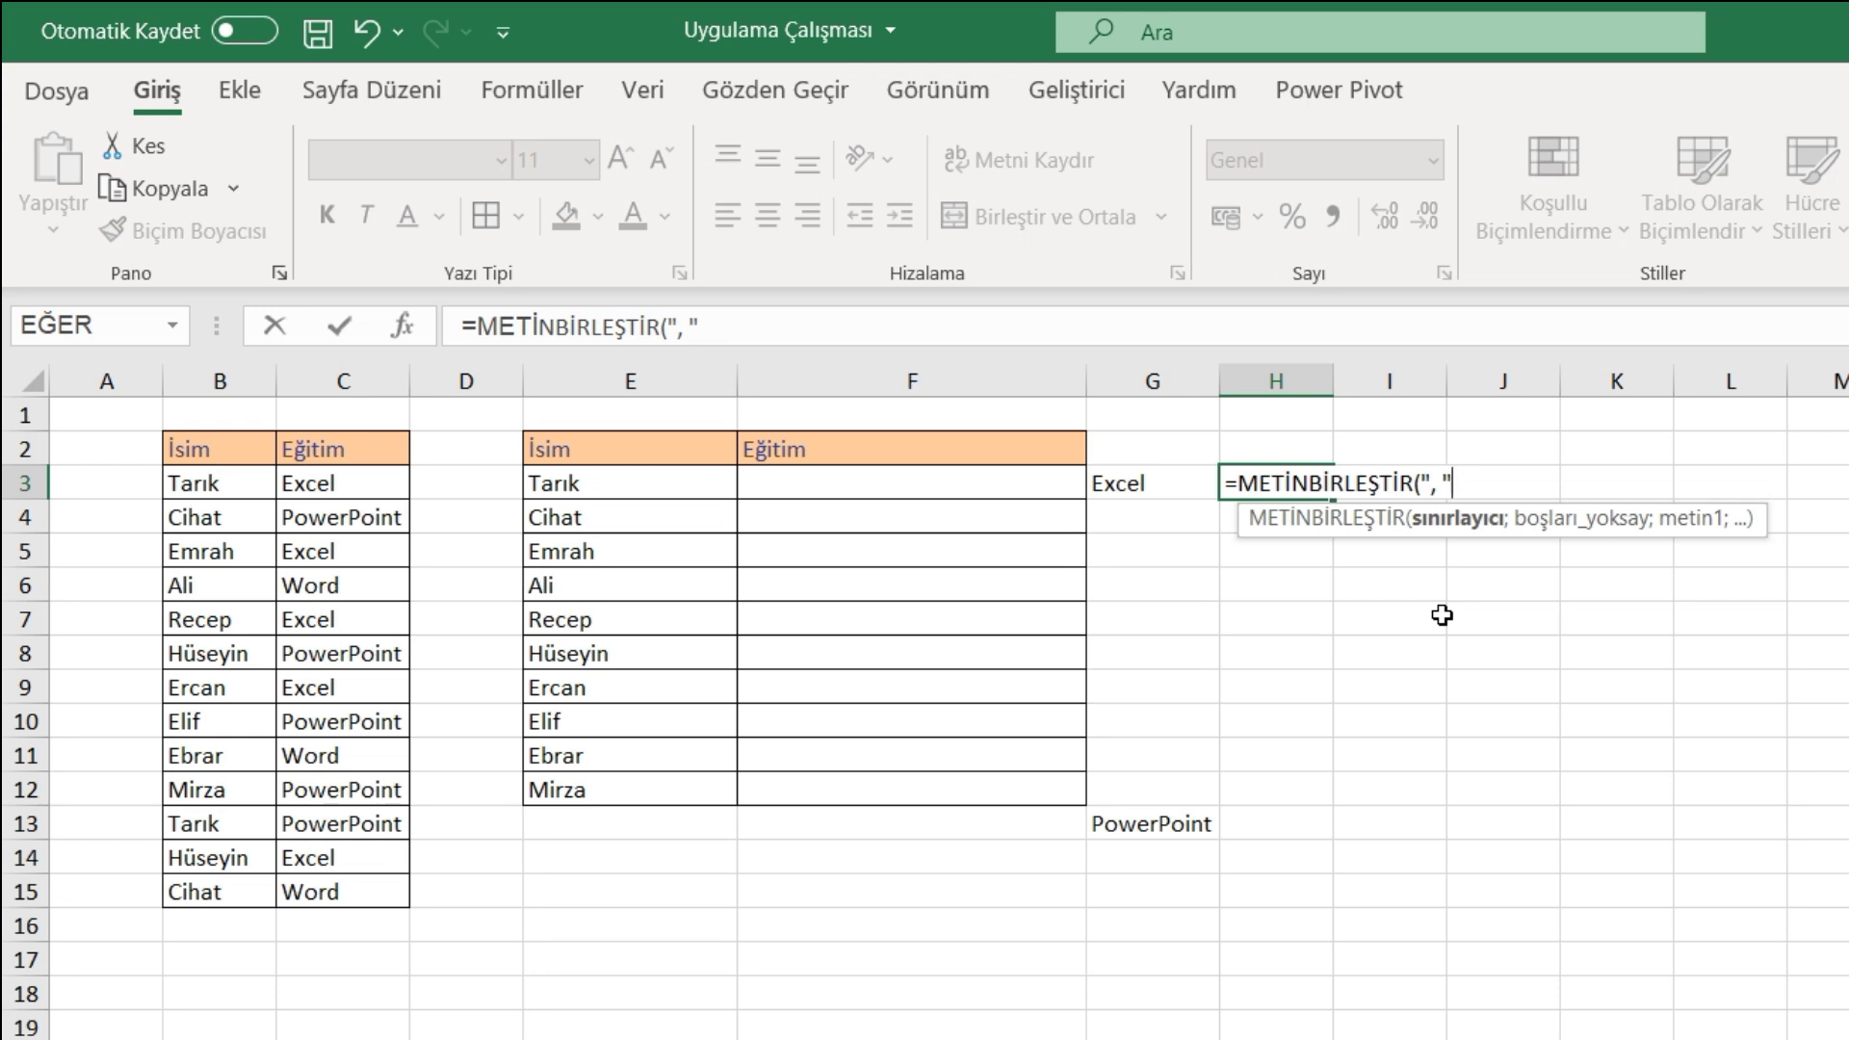
{"action": "type", "text": ";"}
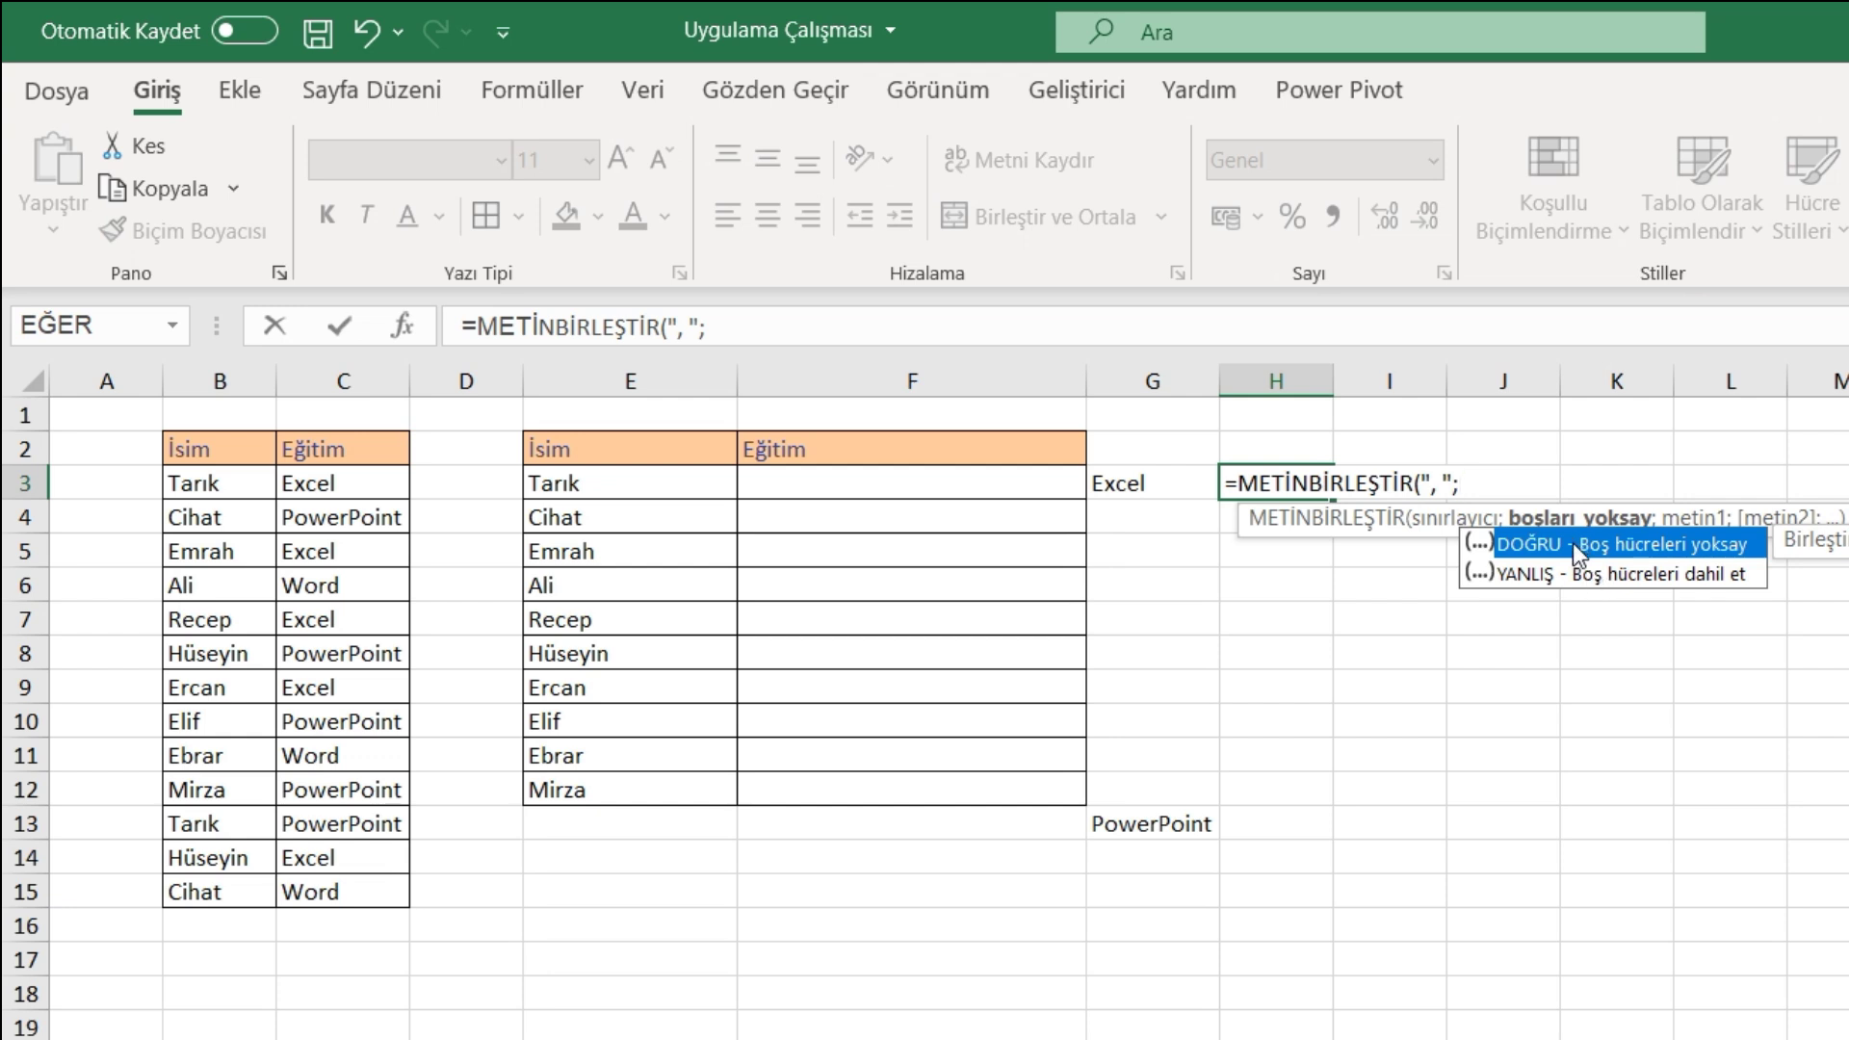
{"action": "double_click", "coordinate": [1574, 544]}
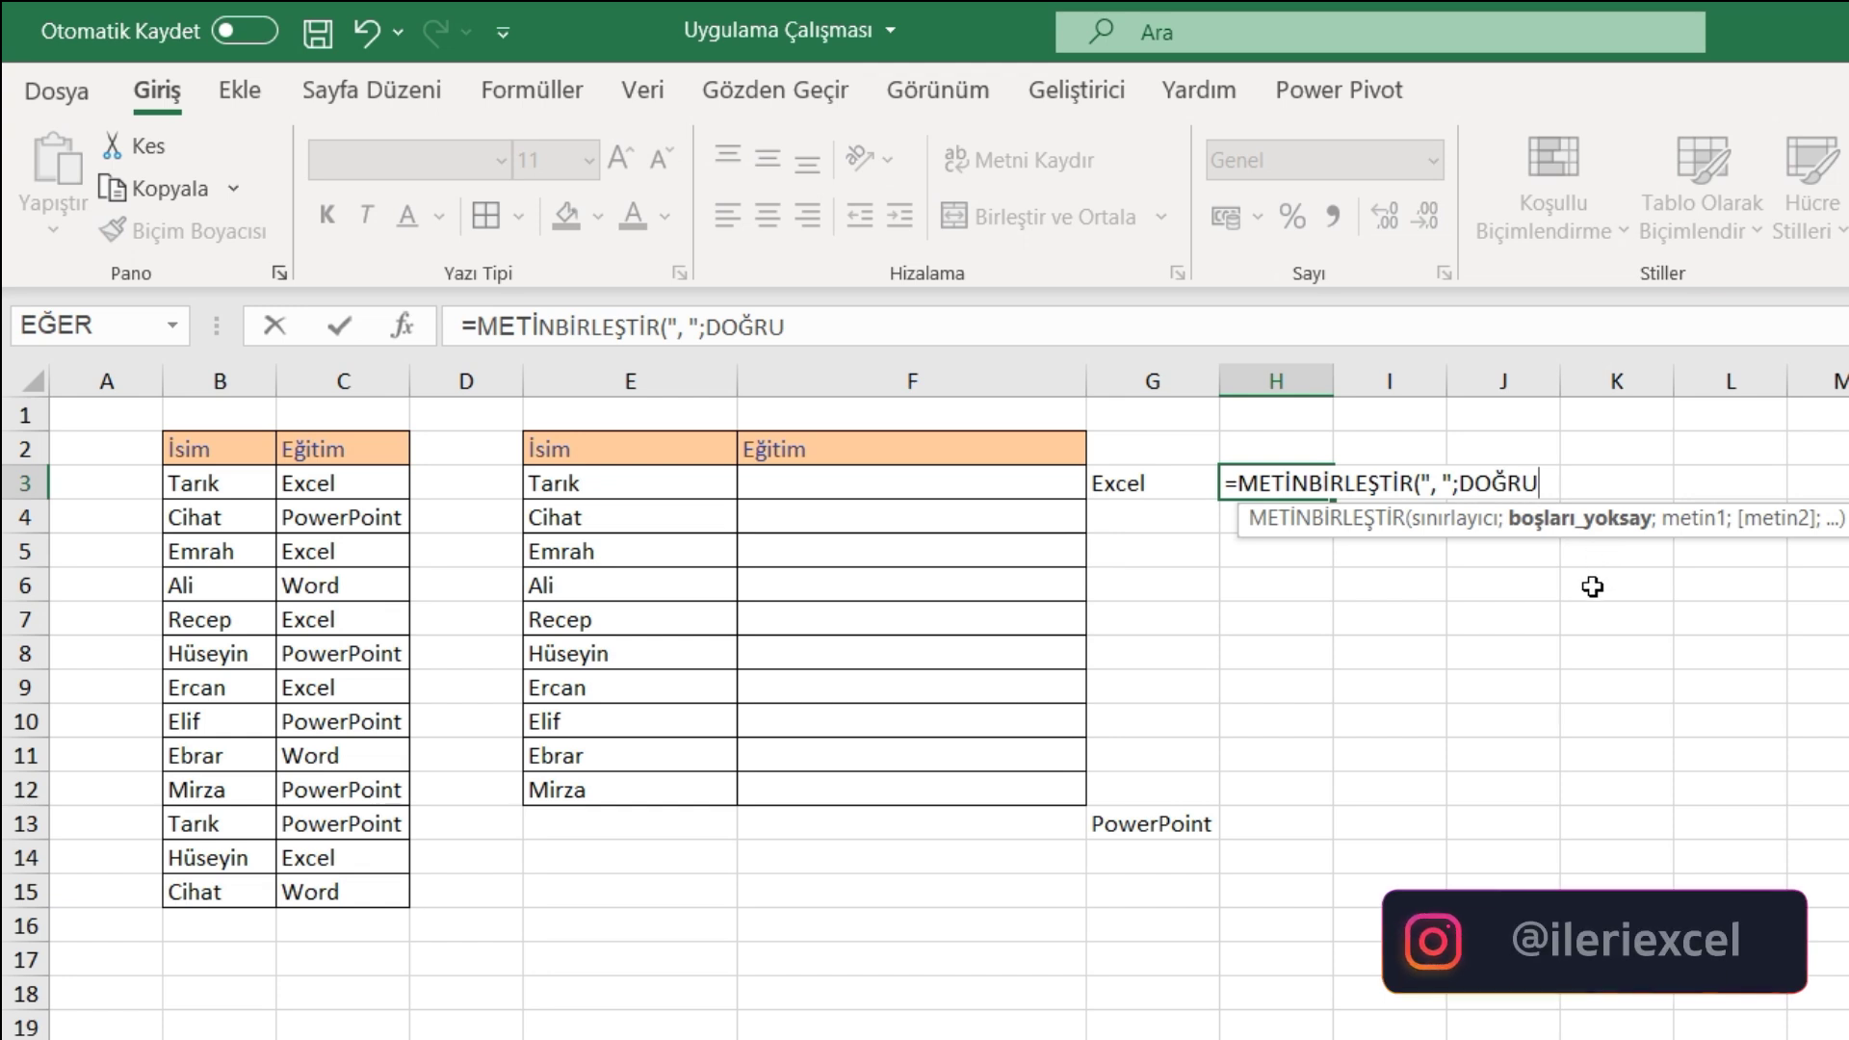
{"action": "type", "text": ";"}
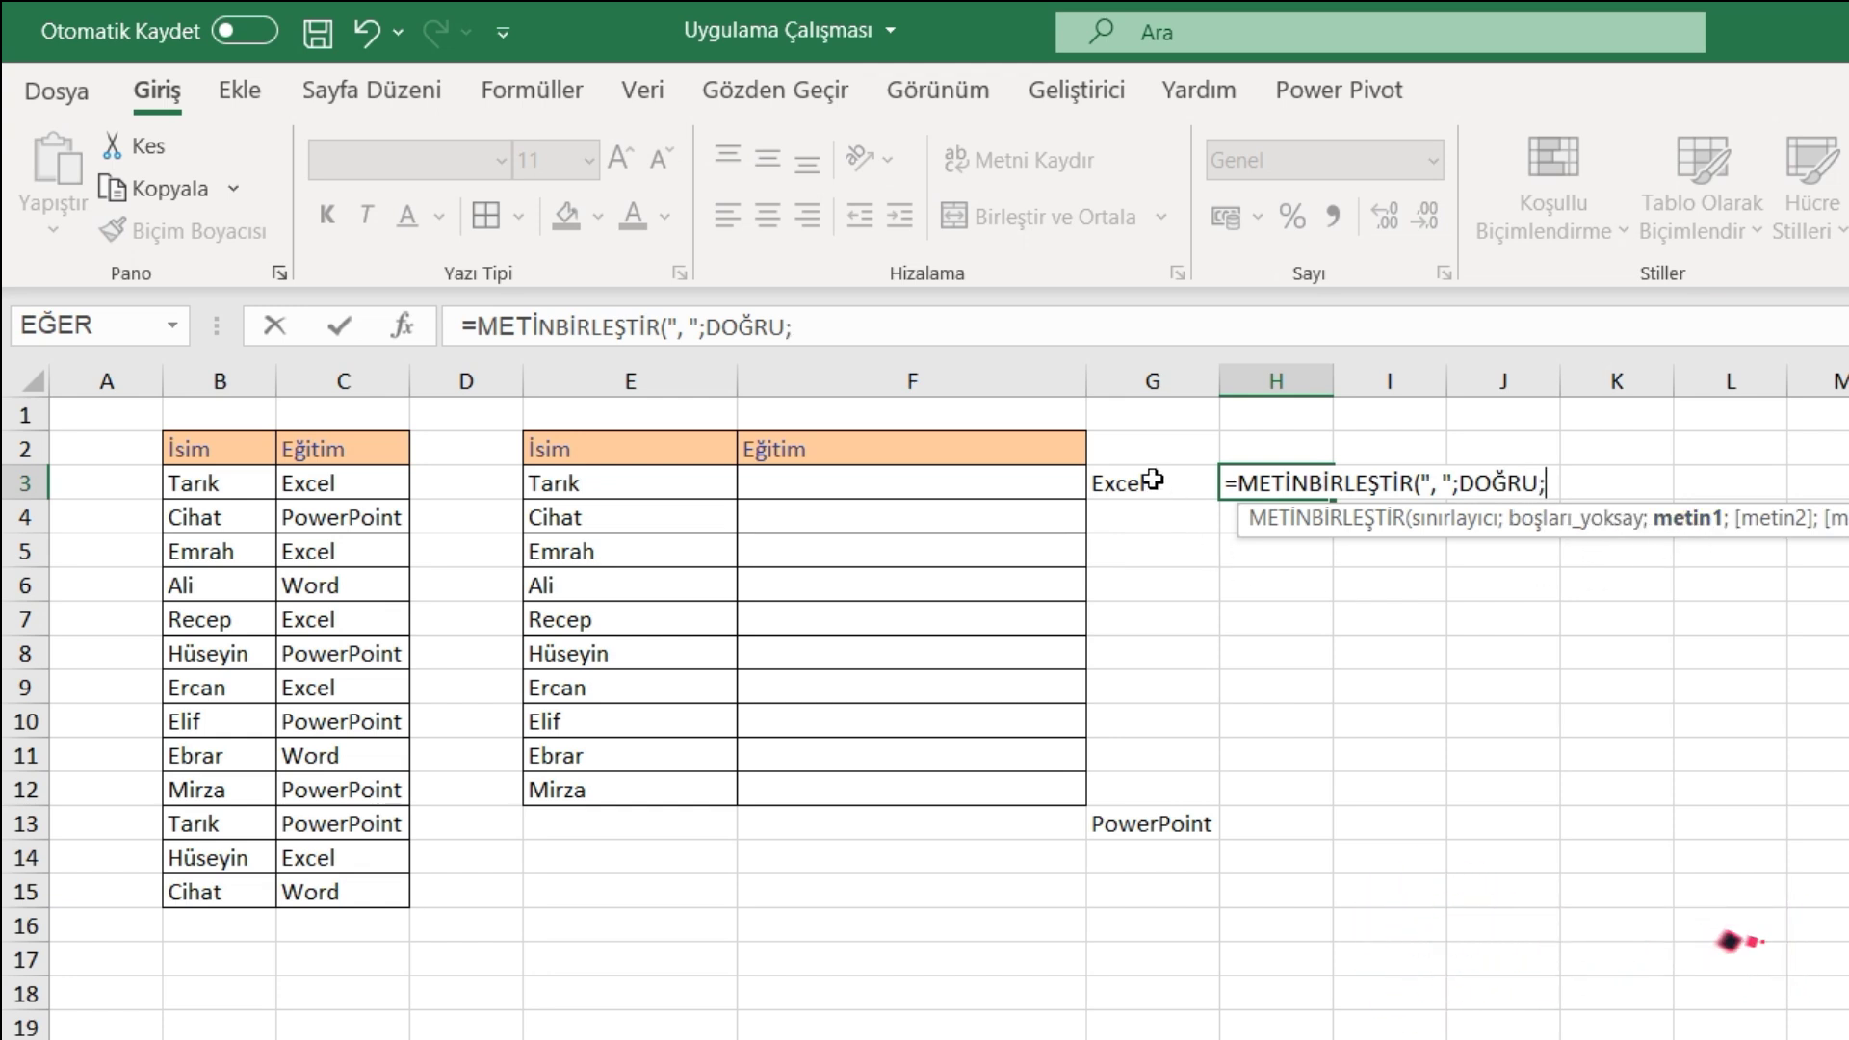
{"action": "left_click_drag", "start_coordinate": [1146, 484], "coordinate": [1111, 916]}
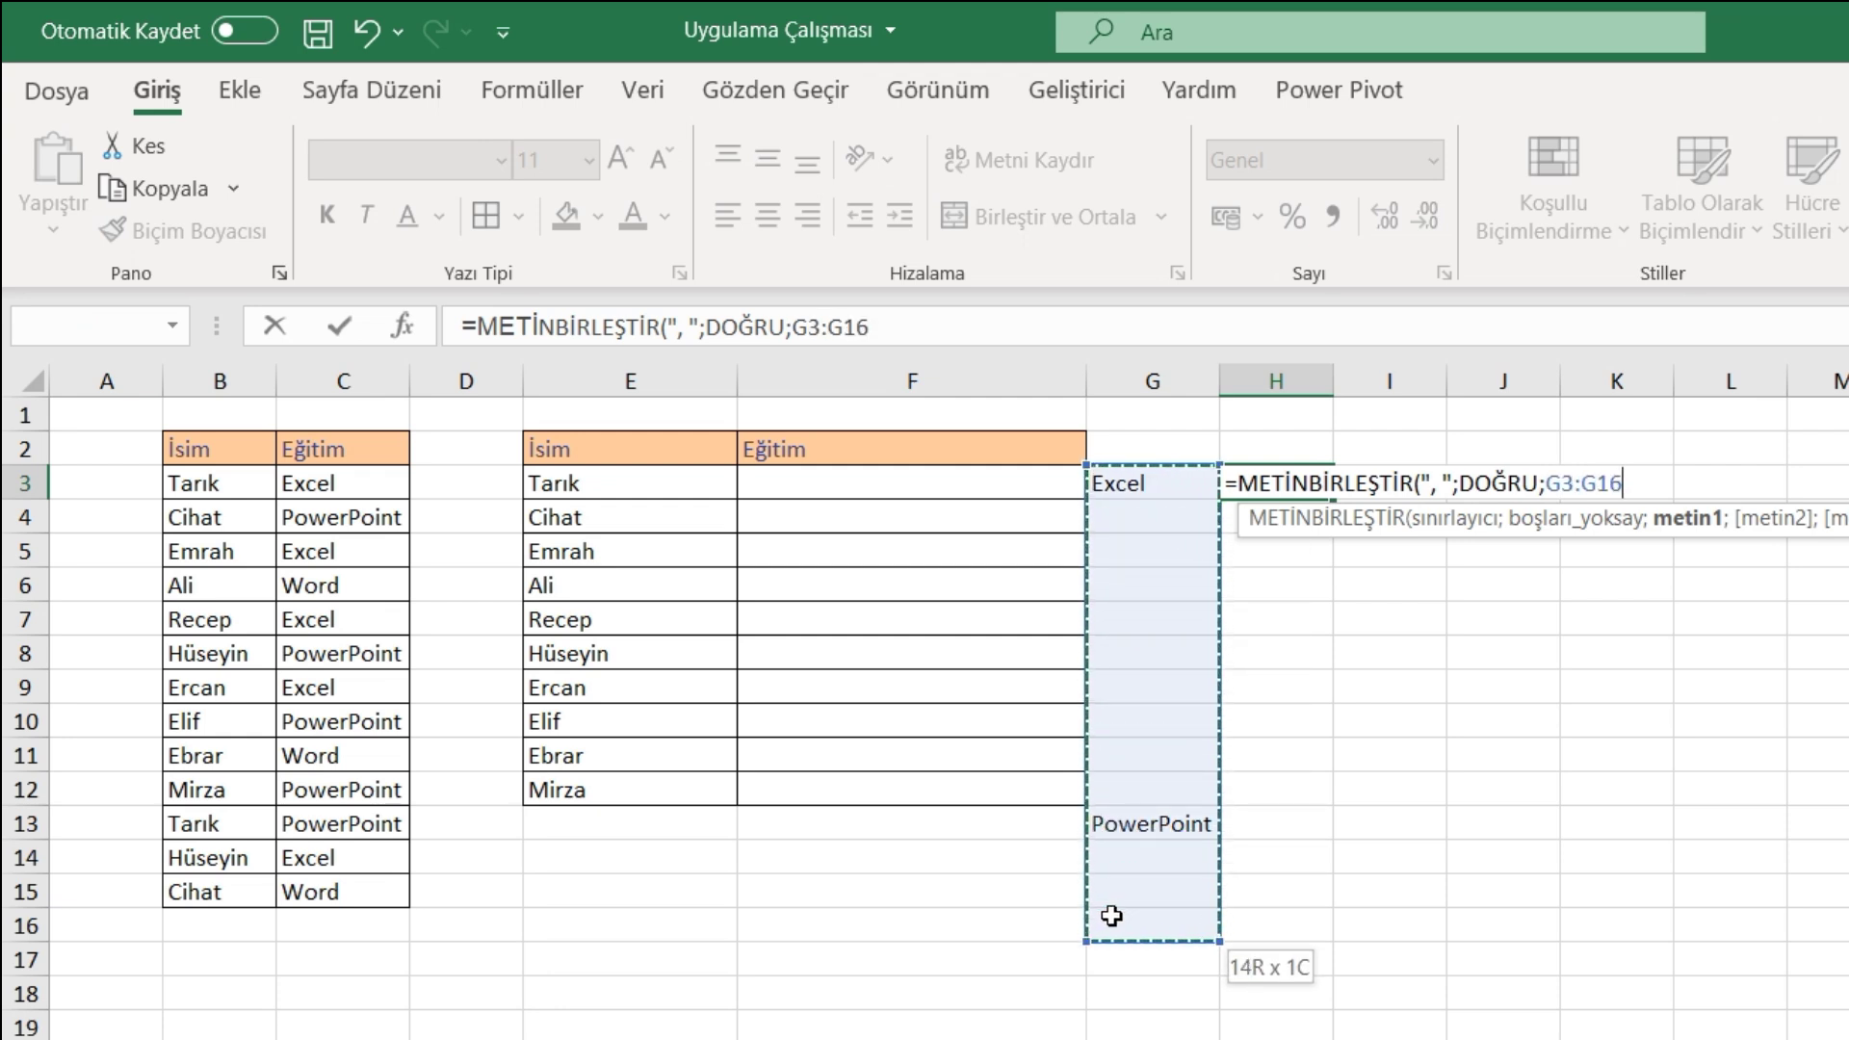
{"action": "left_click_drag", "start_coordinate": [1110, 916], "coordinate": [1115, 907]}
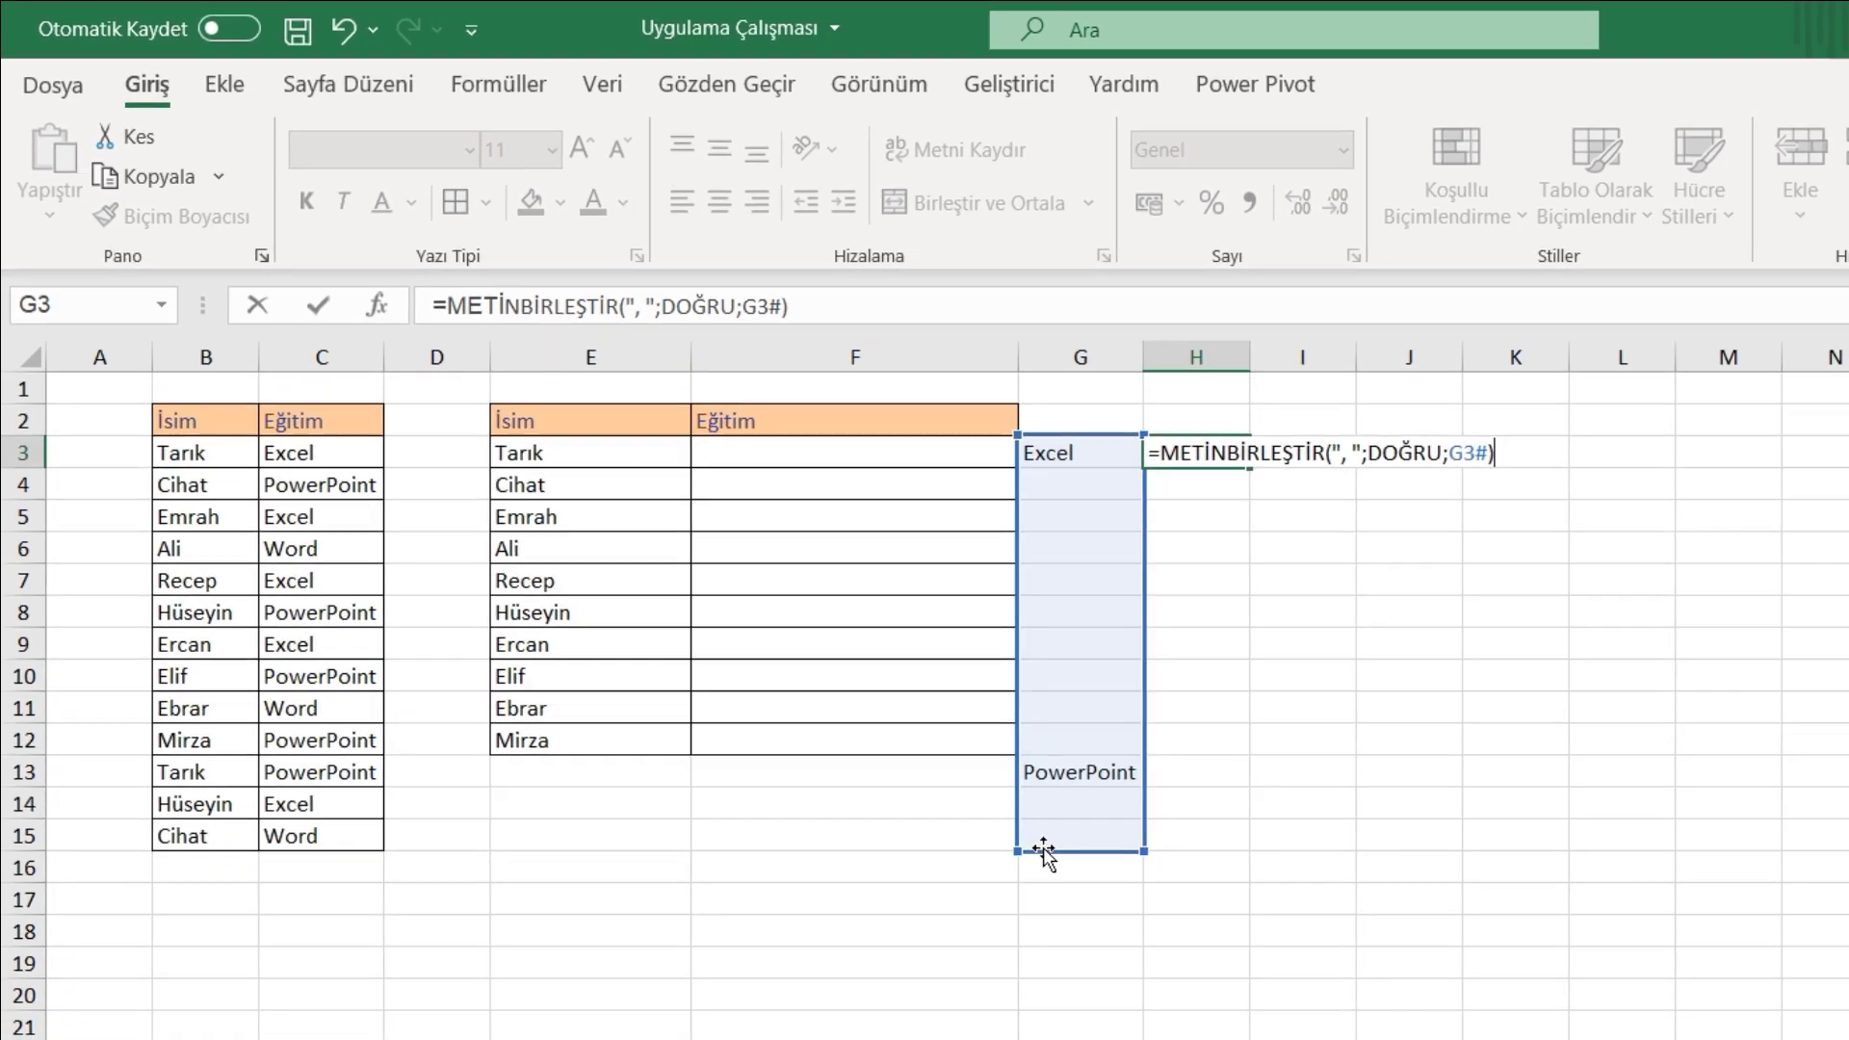
{"action": "key", "text": "Return"}
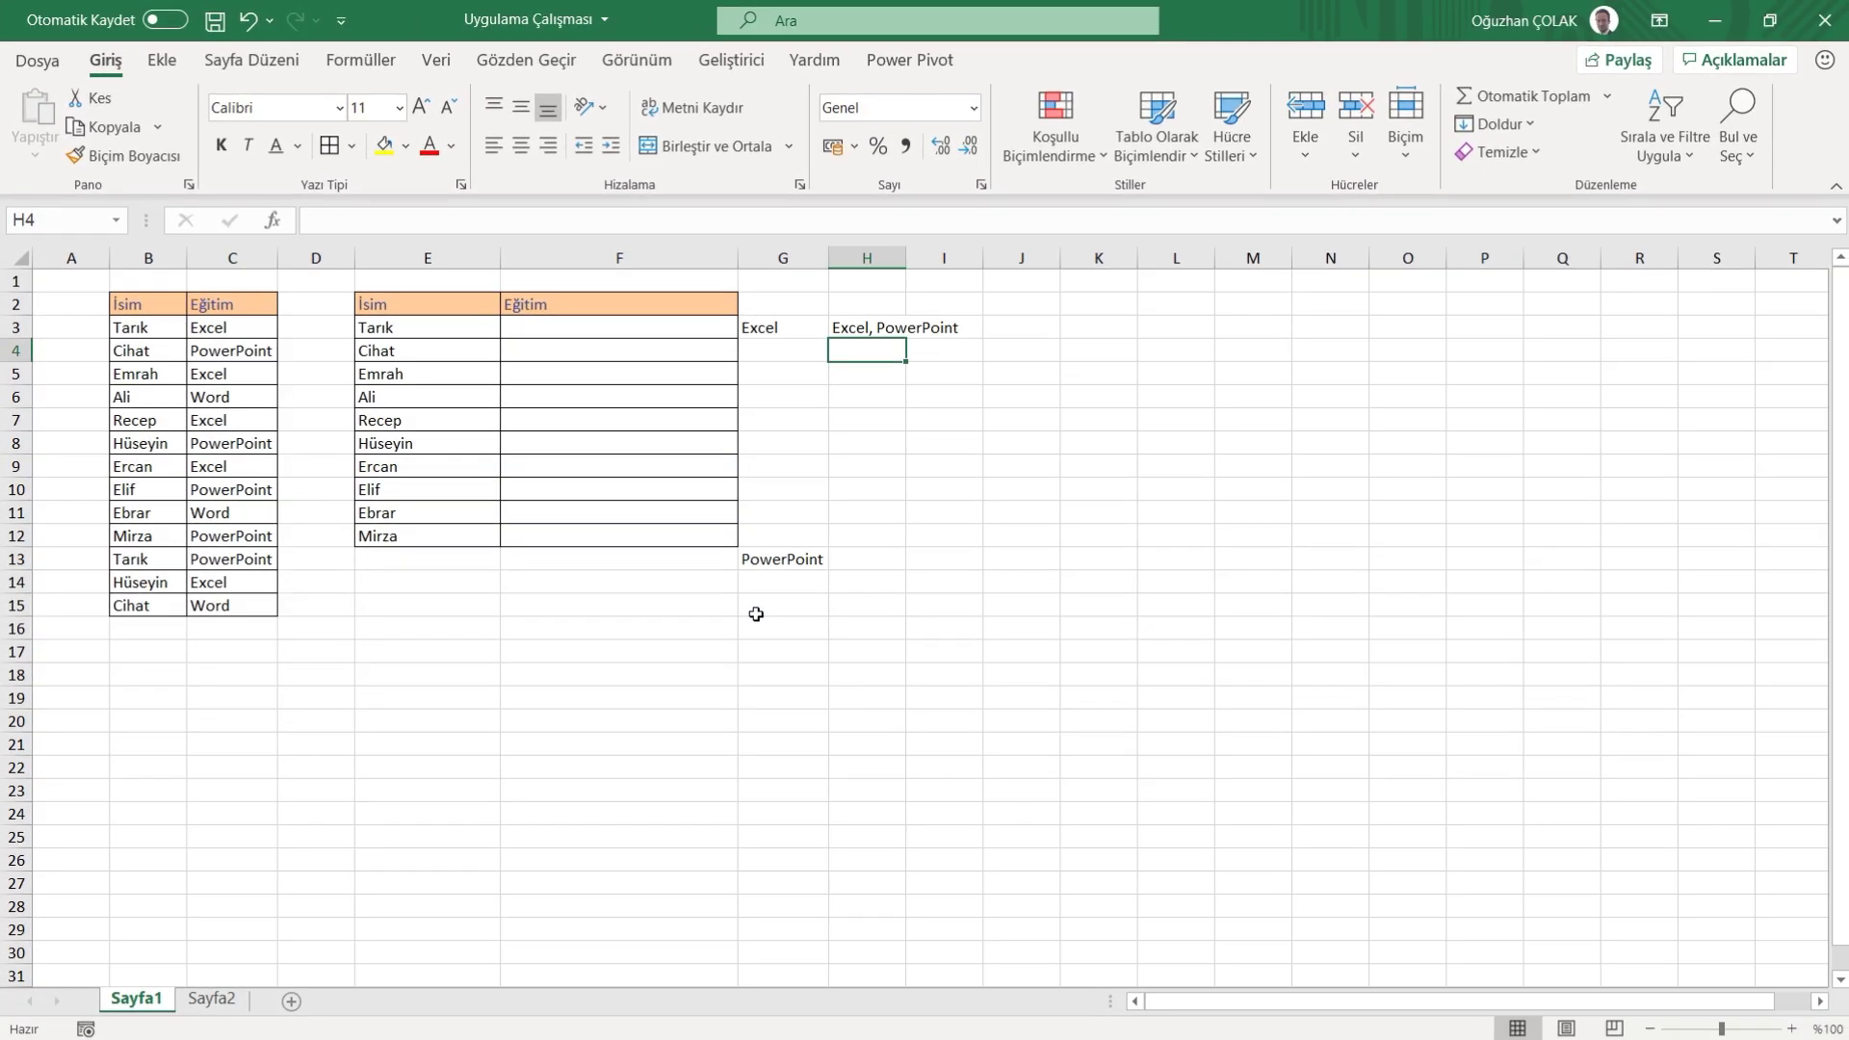
{"action": "double_click", "coordinate": [905, 267]}
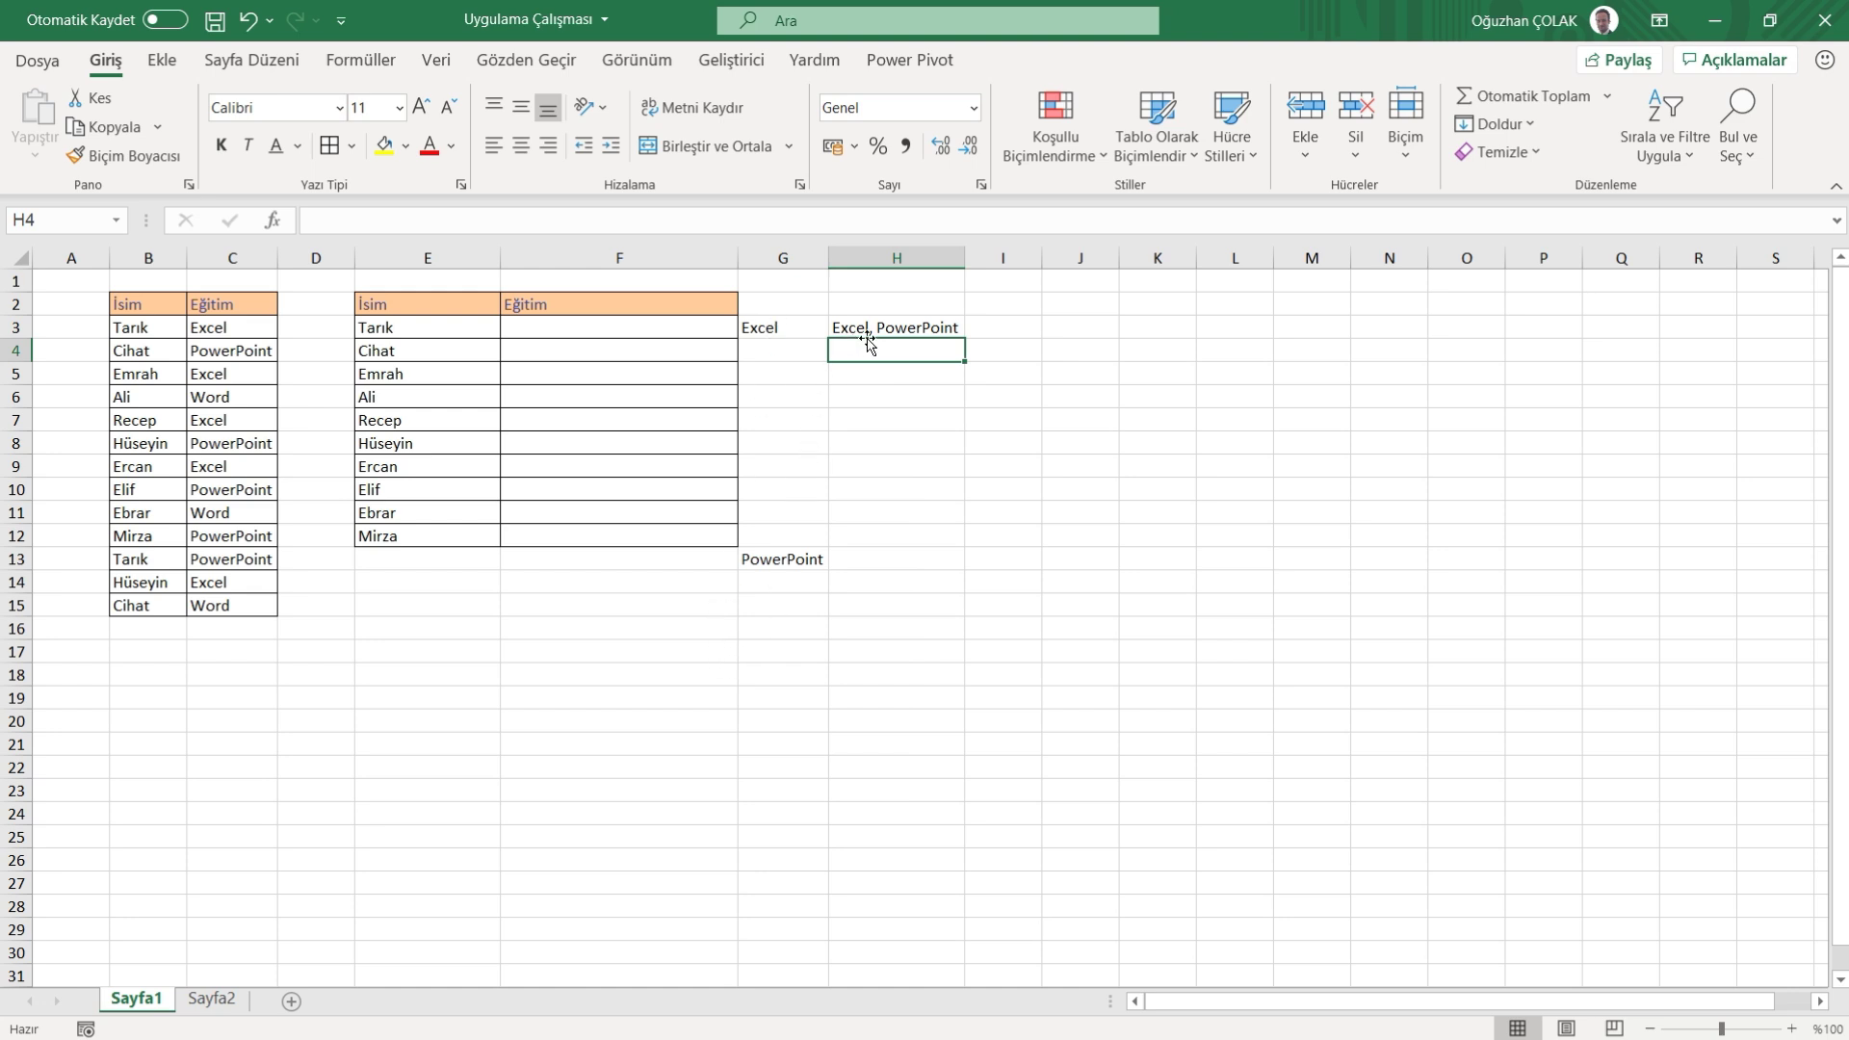
Compare H3's joining formula with G3's EĞER formula and copy the EĞER expression.
{"action": "left_click", "coordinate": [937, 327]}
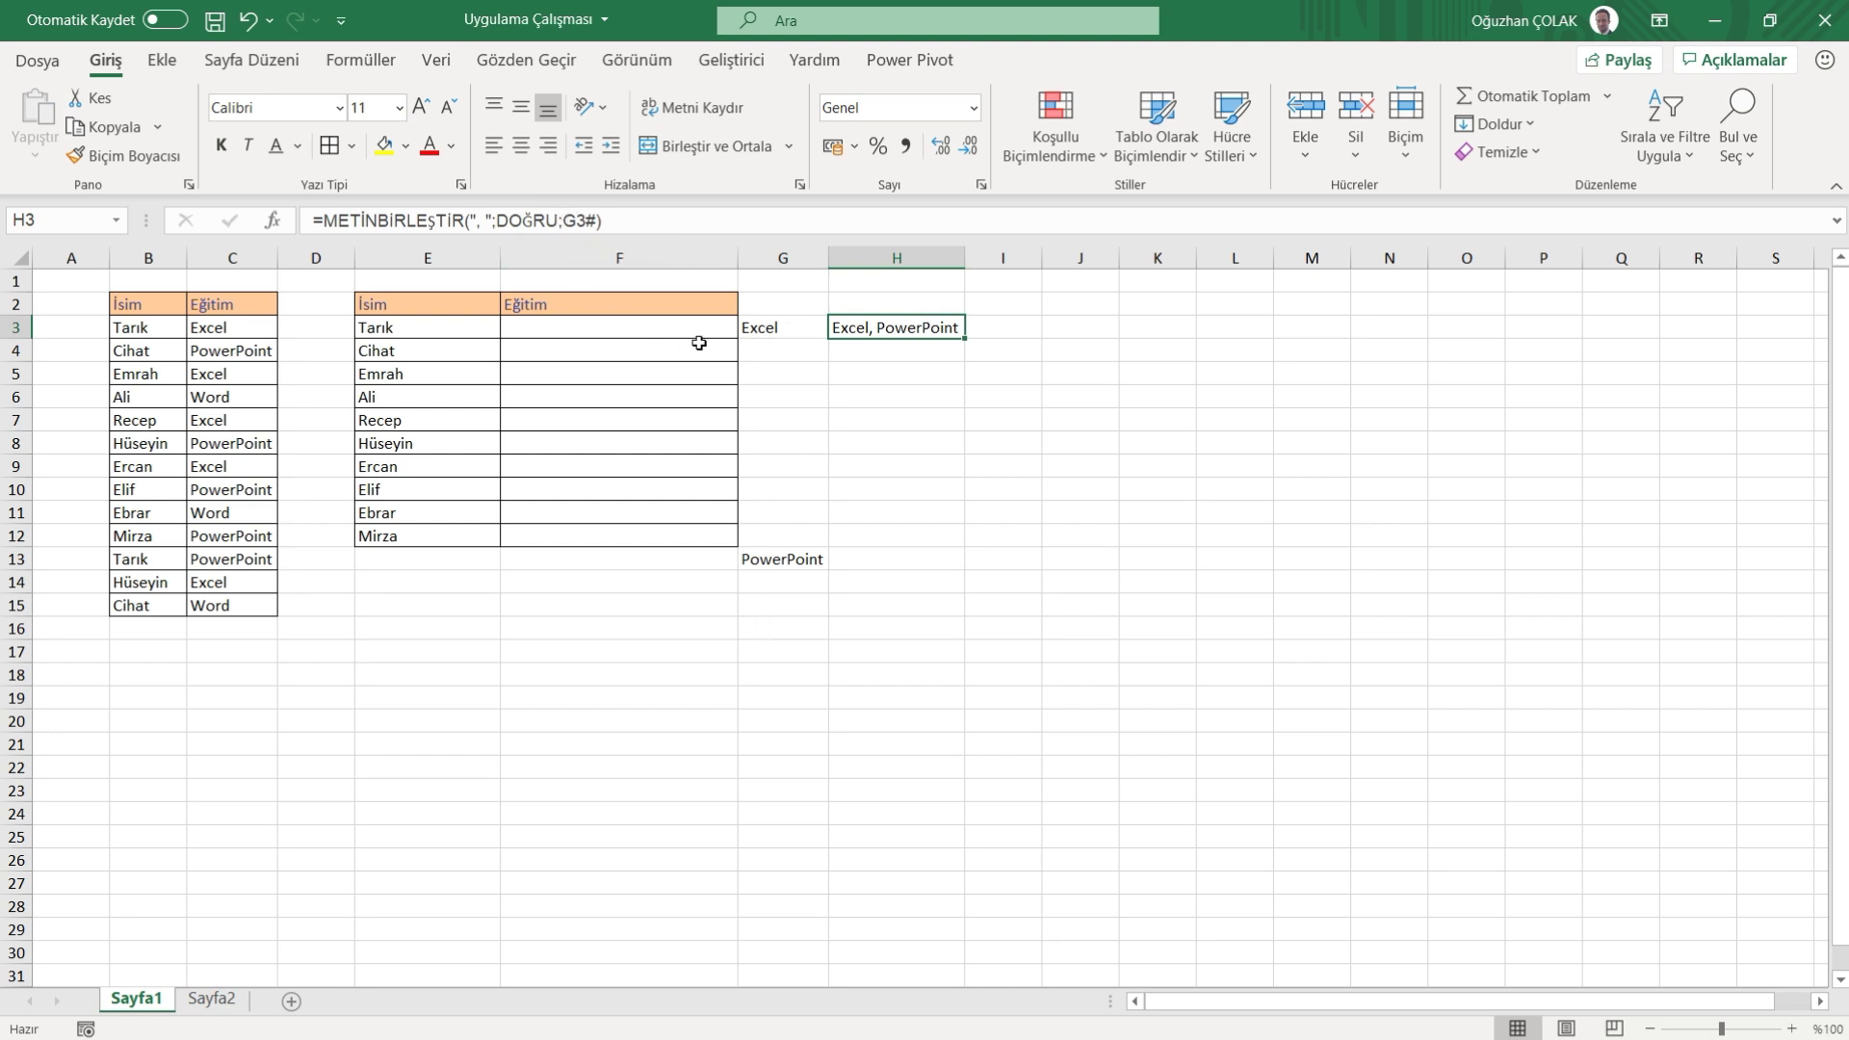
{"action": "left_click", "coordinate": [784, 326]}
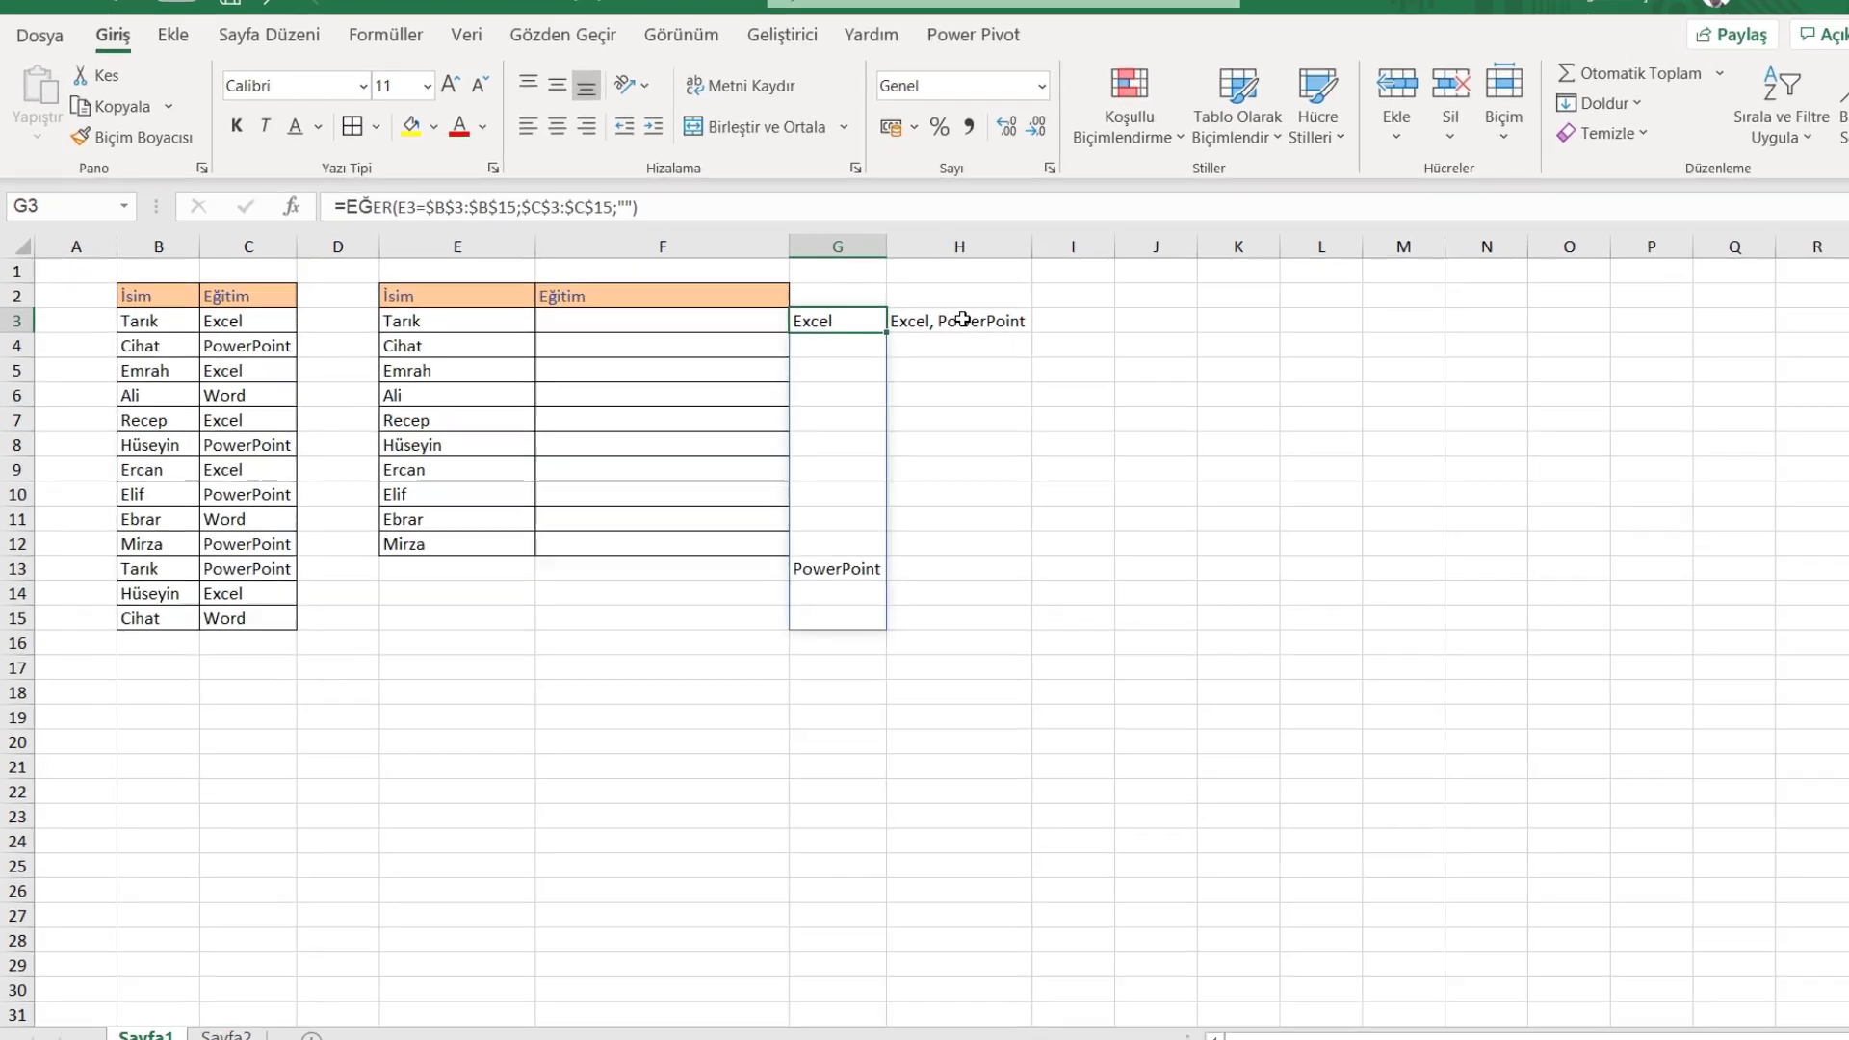
{"action": "left_click", "coordinate": [895, 327]}
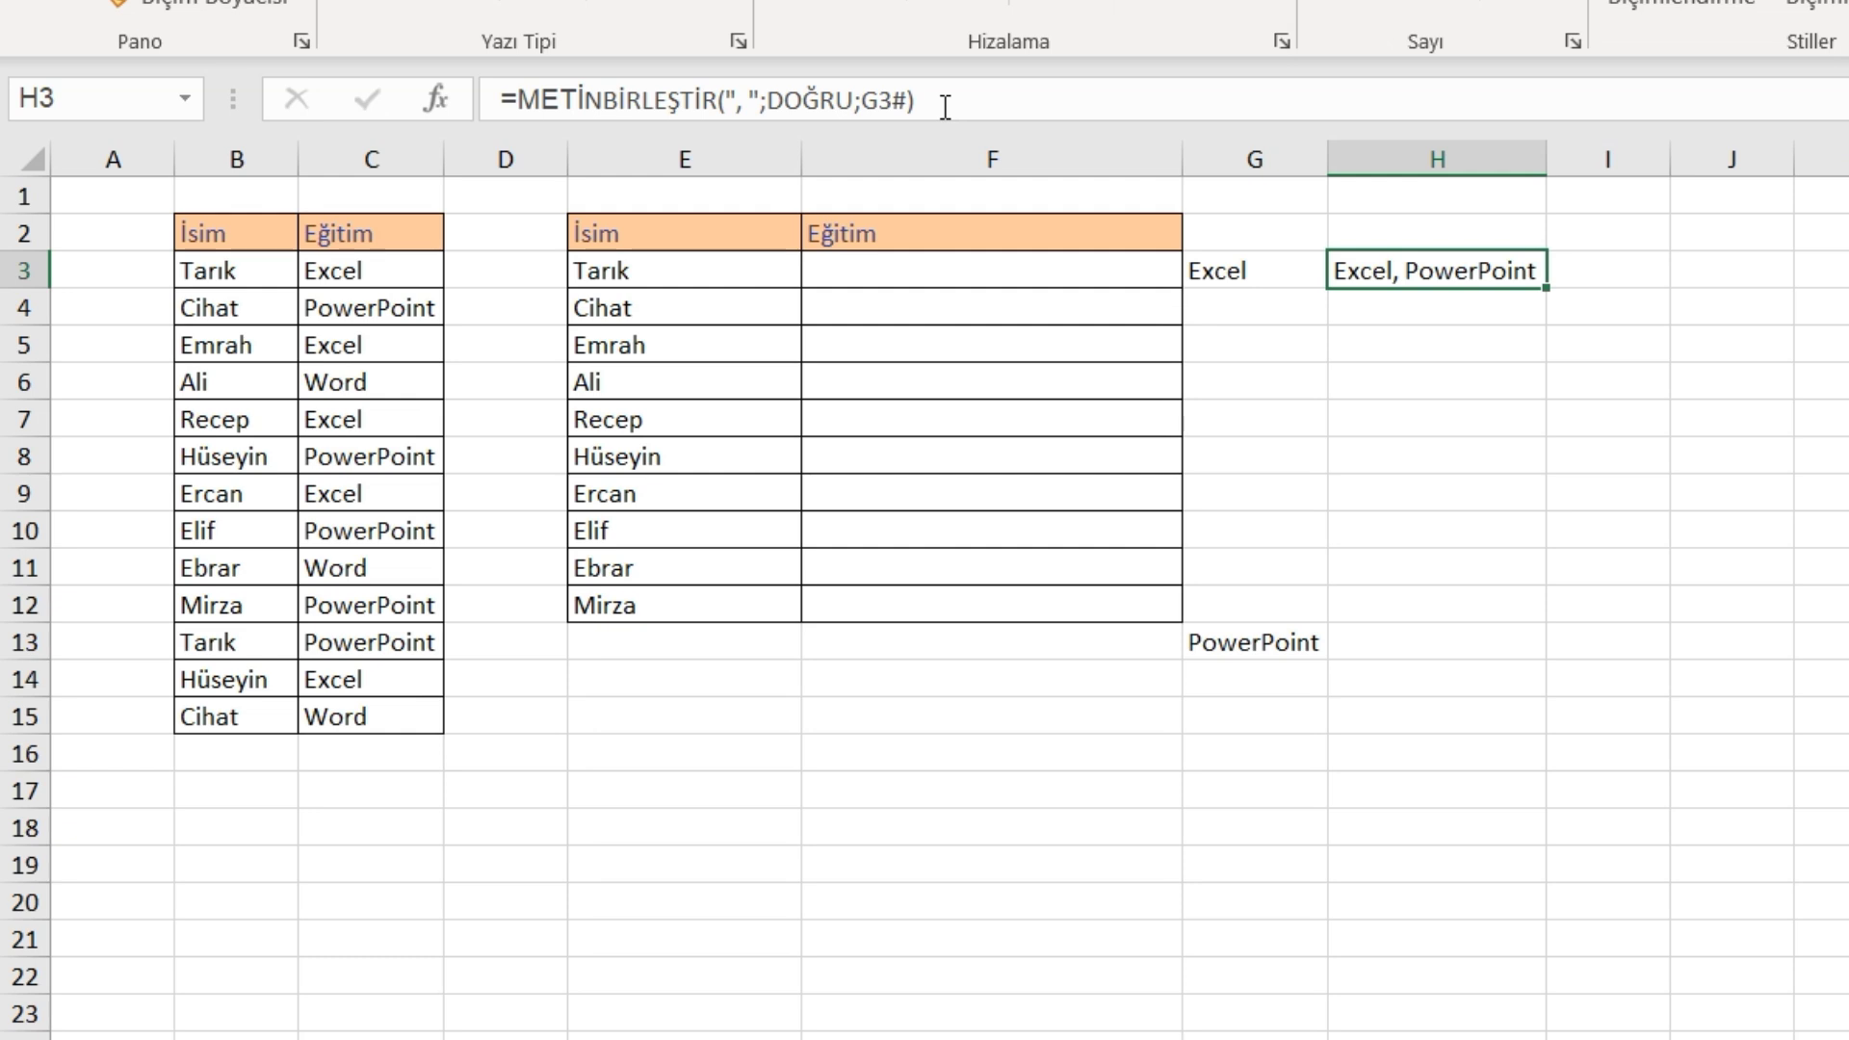
{"action": "left_click", "coordinate": [1241, 269]}
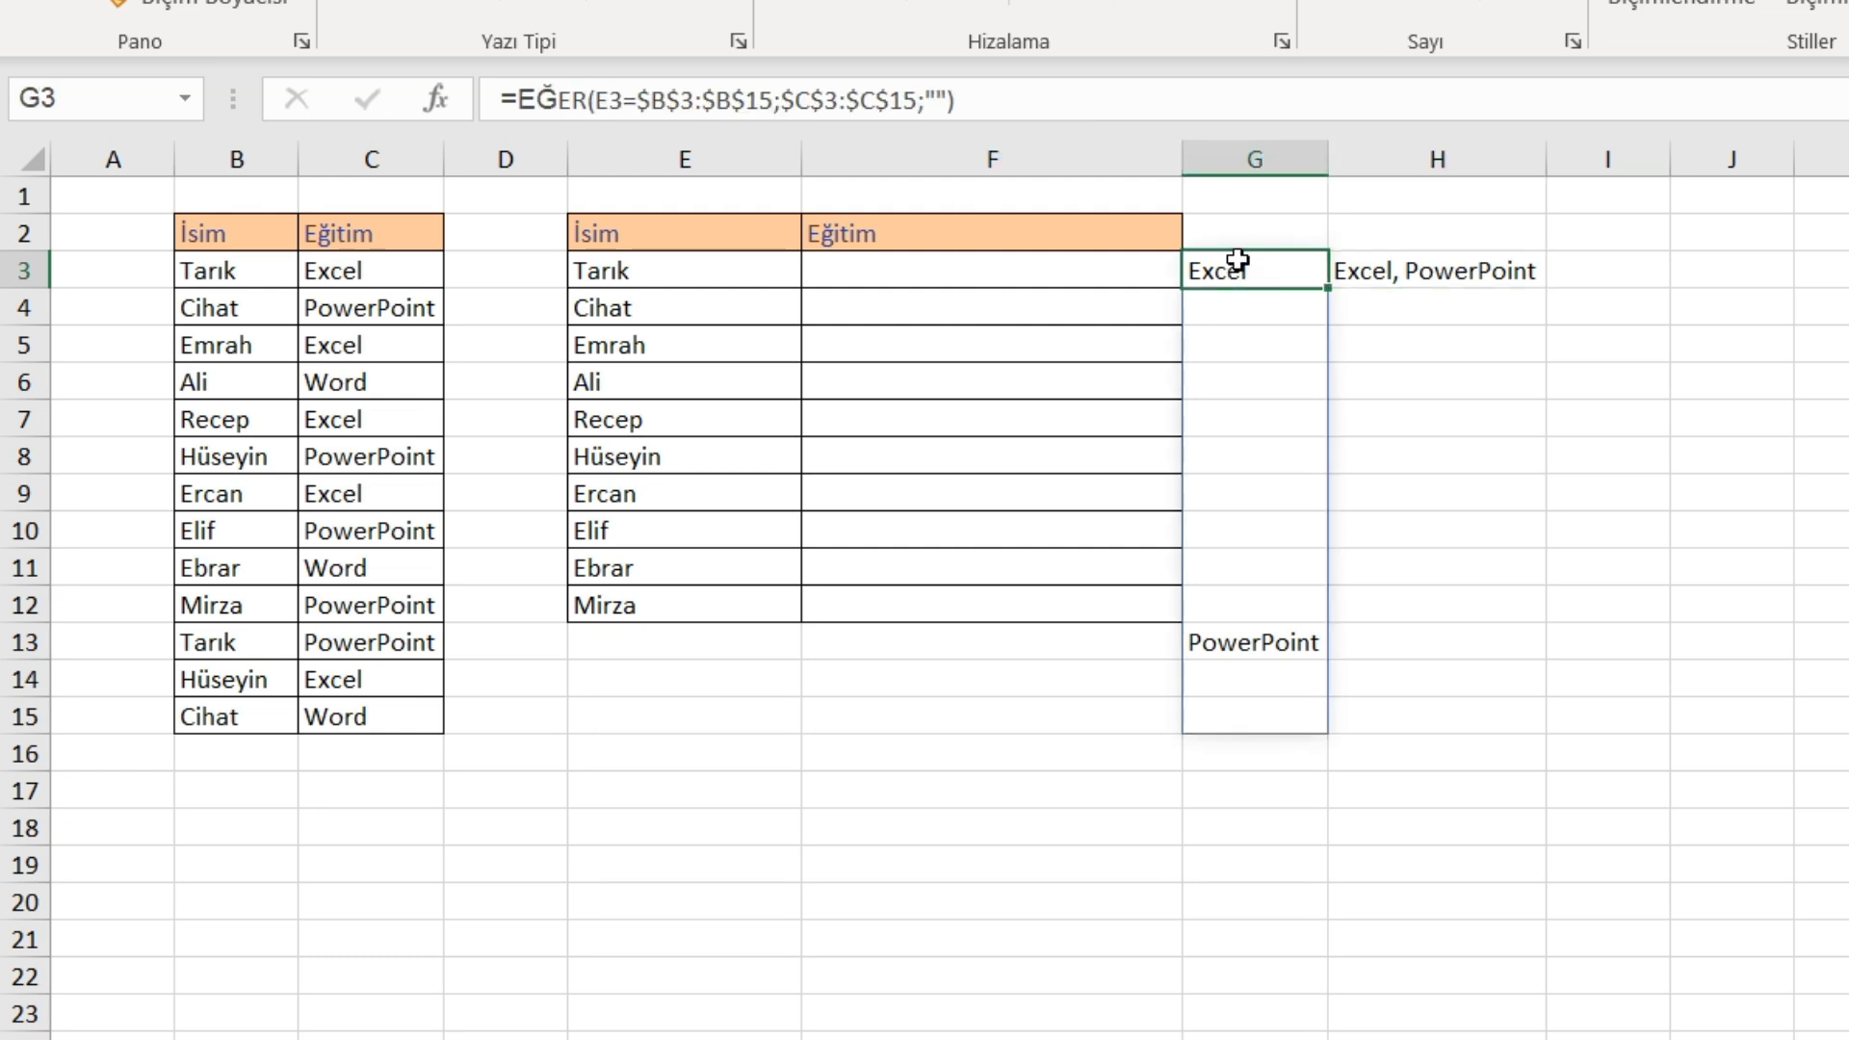
{"action": "left_click_drag", "start_coordinate": [1054, 101], "coordinate": [519, 101]}
{"action": "key", "text": "ctrl+c"}
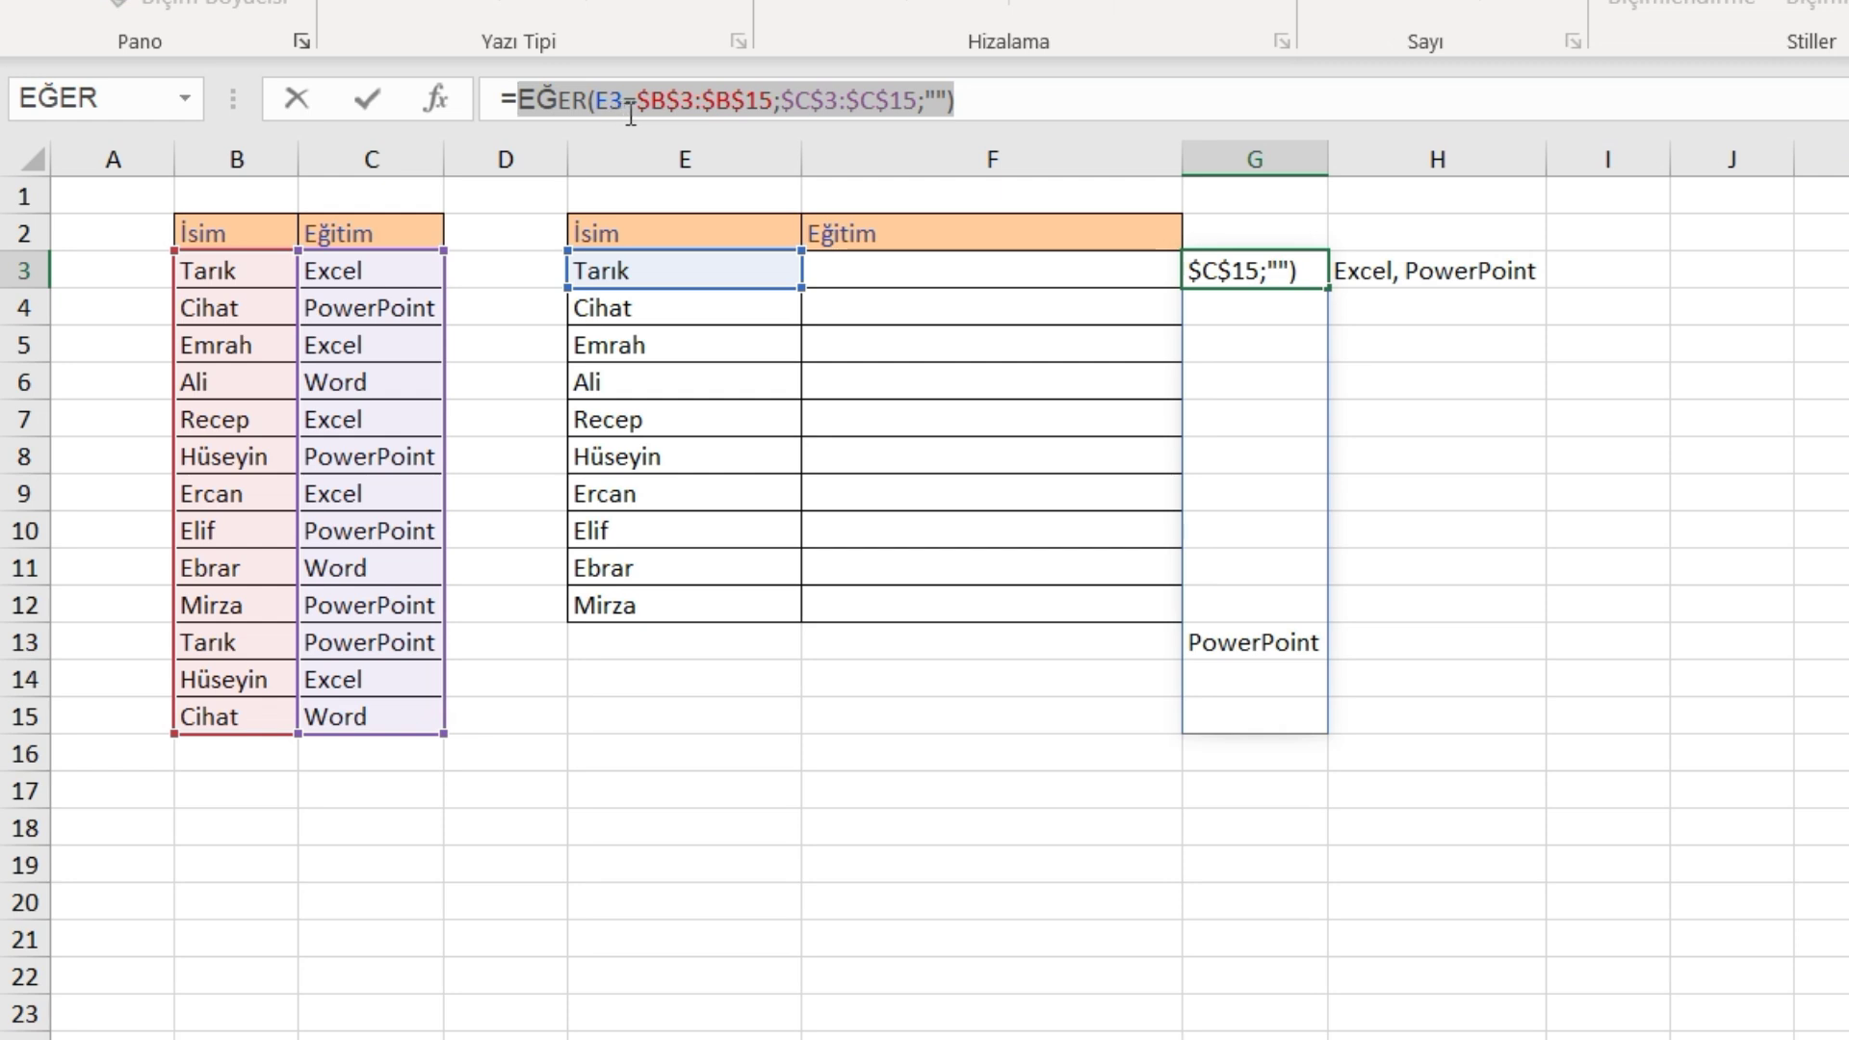
{"action": "key", "text": "Escape"}
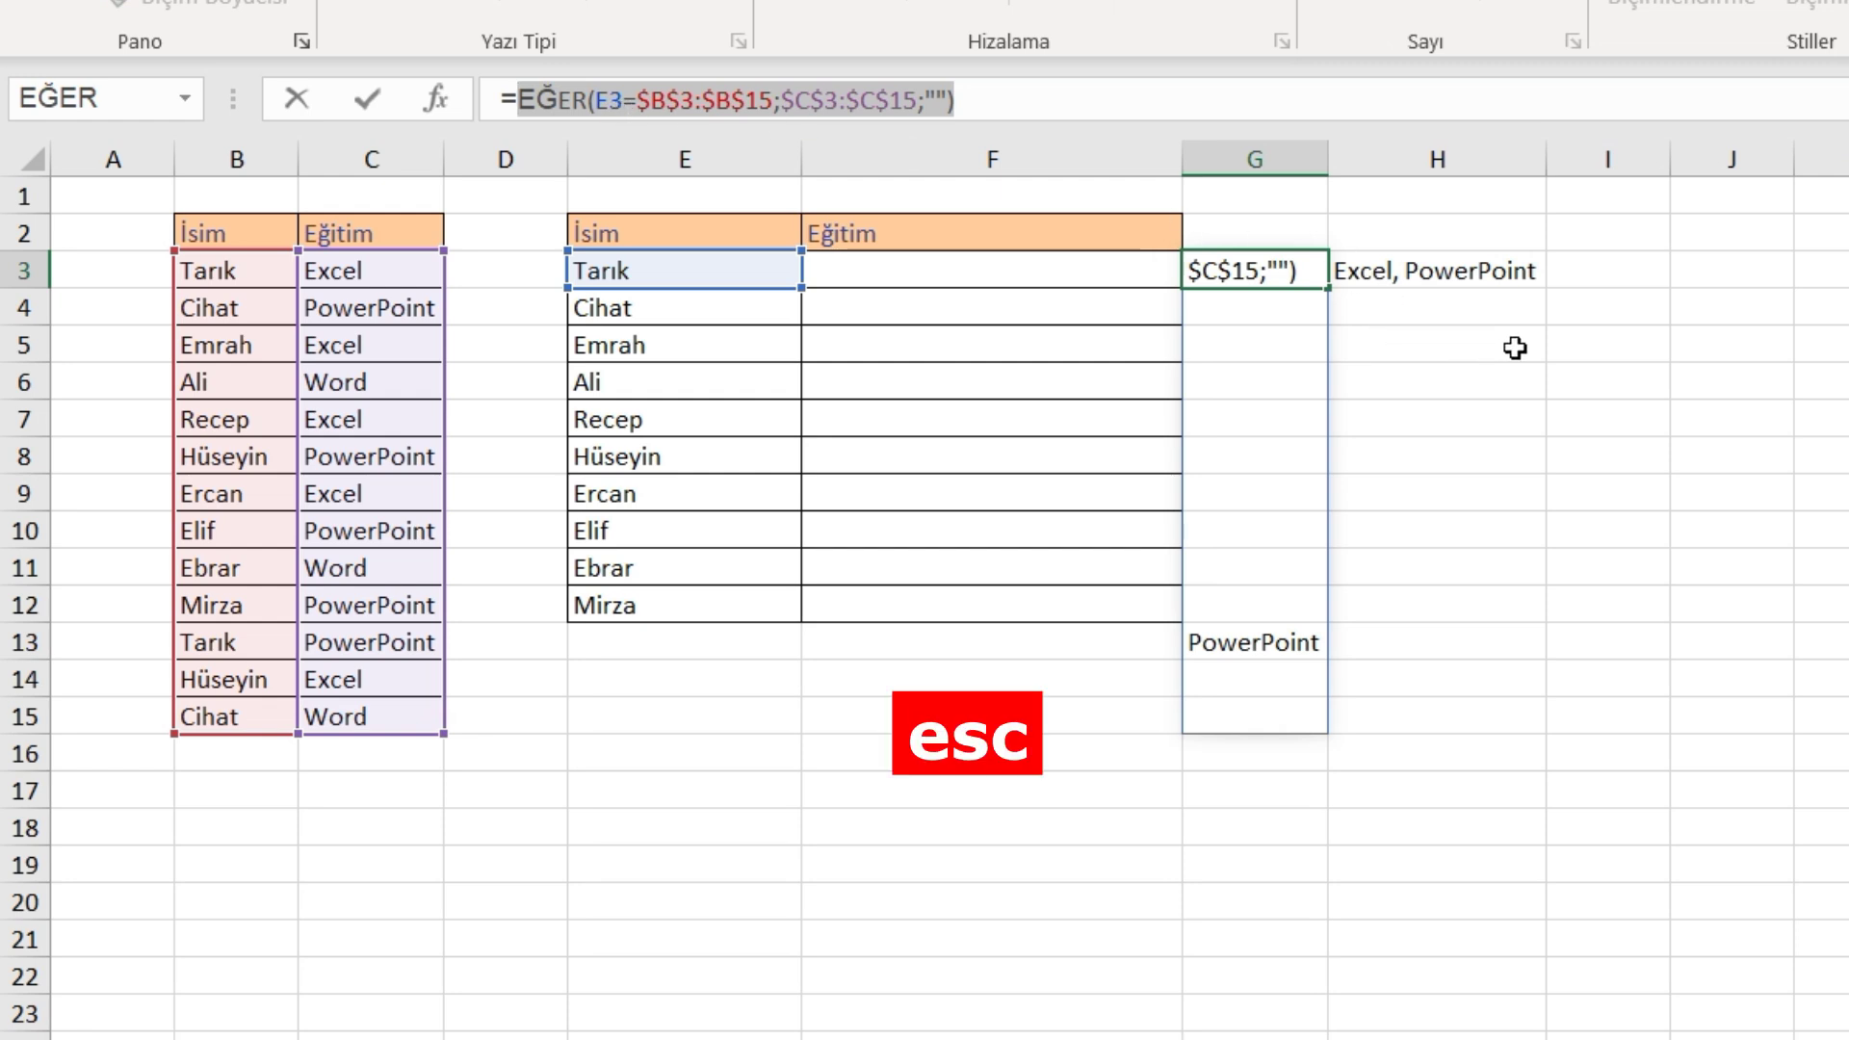
{"action": "left_click", "coordinate": [1462, 280]}
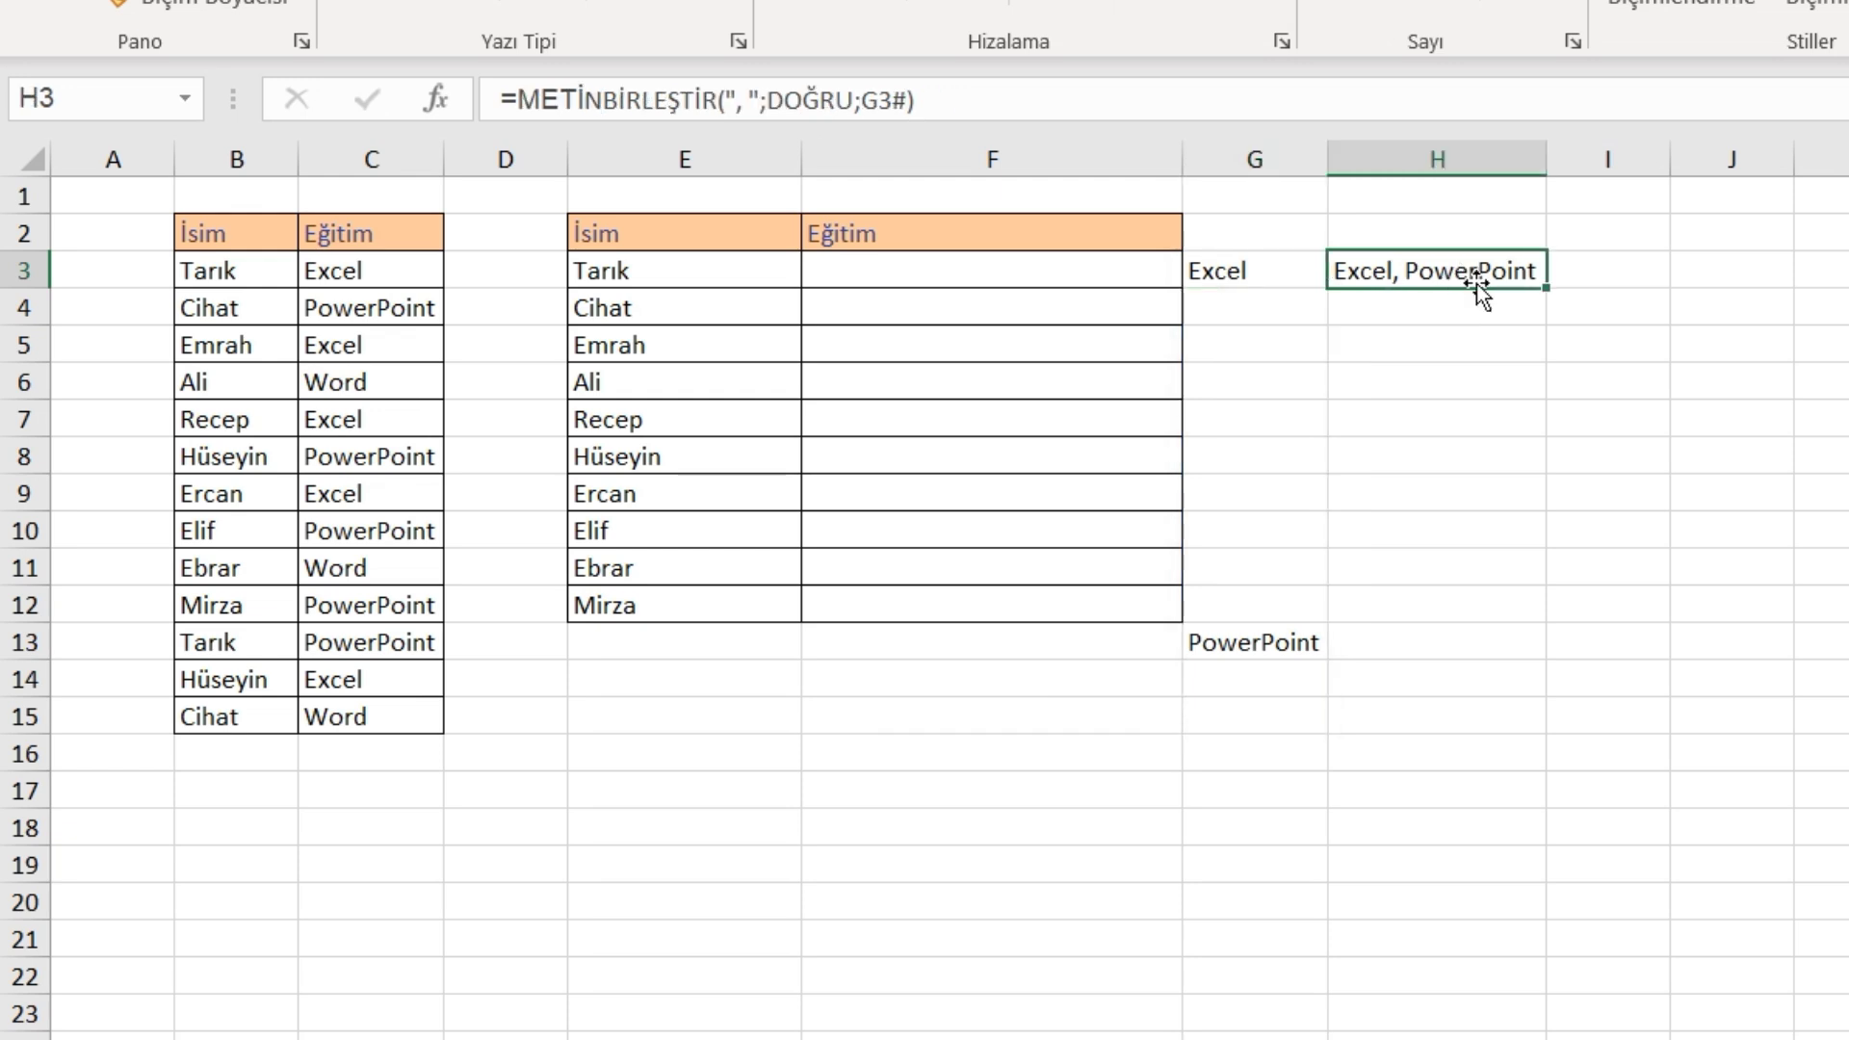
{"action": "left_click", "coordinate": [911, 99]}
Replace G3# in H3 with the copied EĞER expression, then copy the full nested formula.
{"action": "left_click_drag", "start_coordinate": [872, 101], "coordinate": [862, 100]}
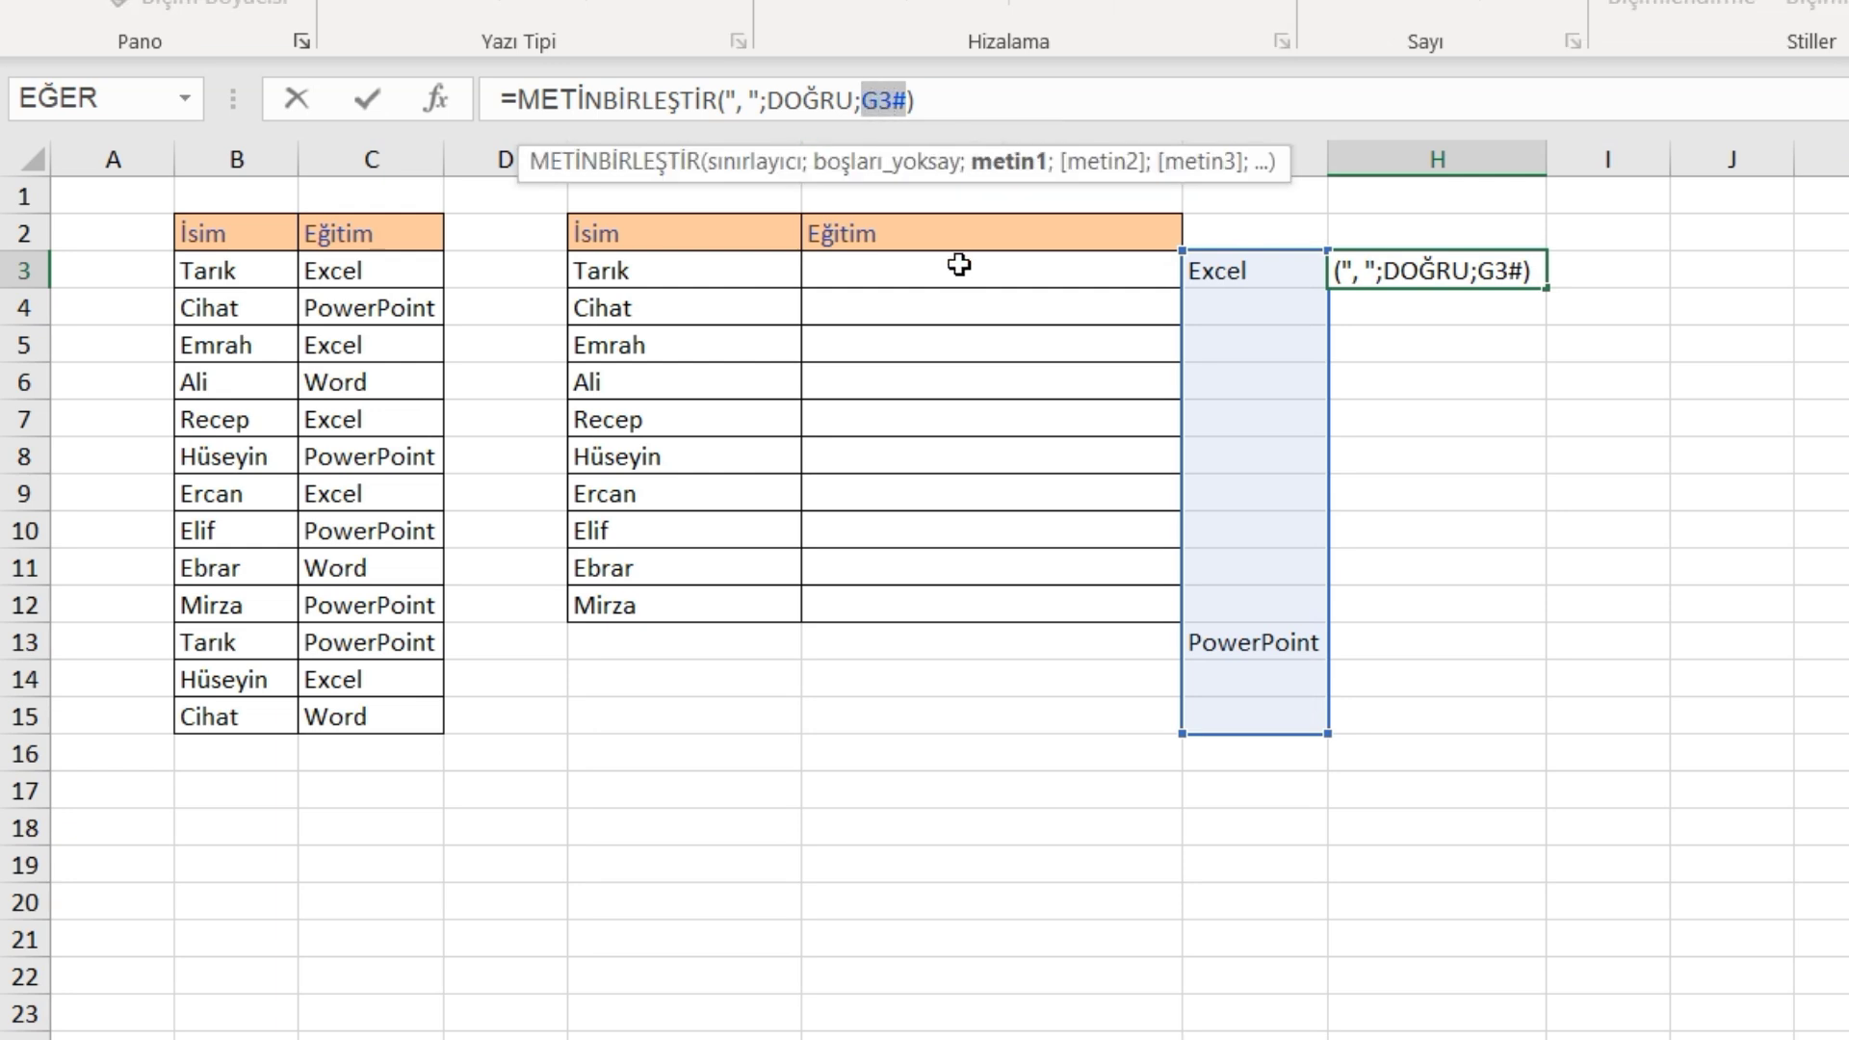
{"action": "key", "text": "ctrl+v"}
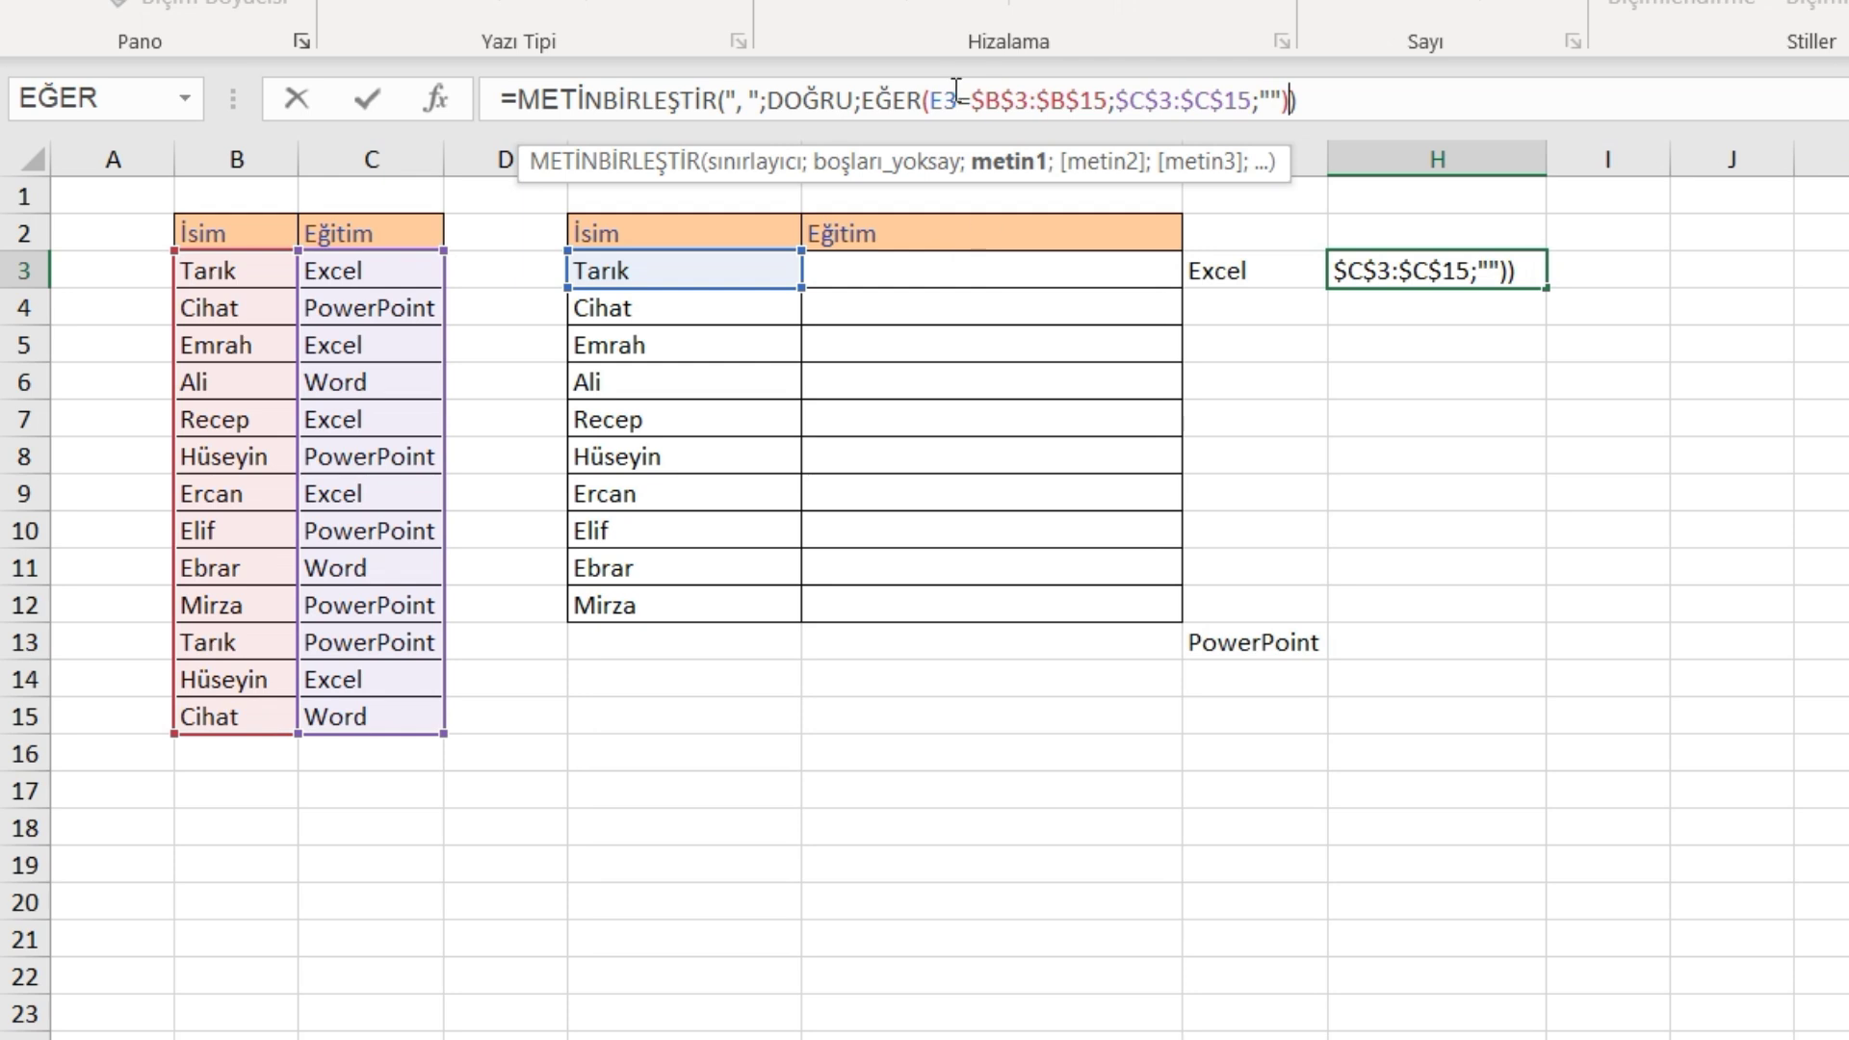
{"action": "key", "text": "Return"}
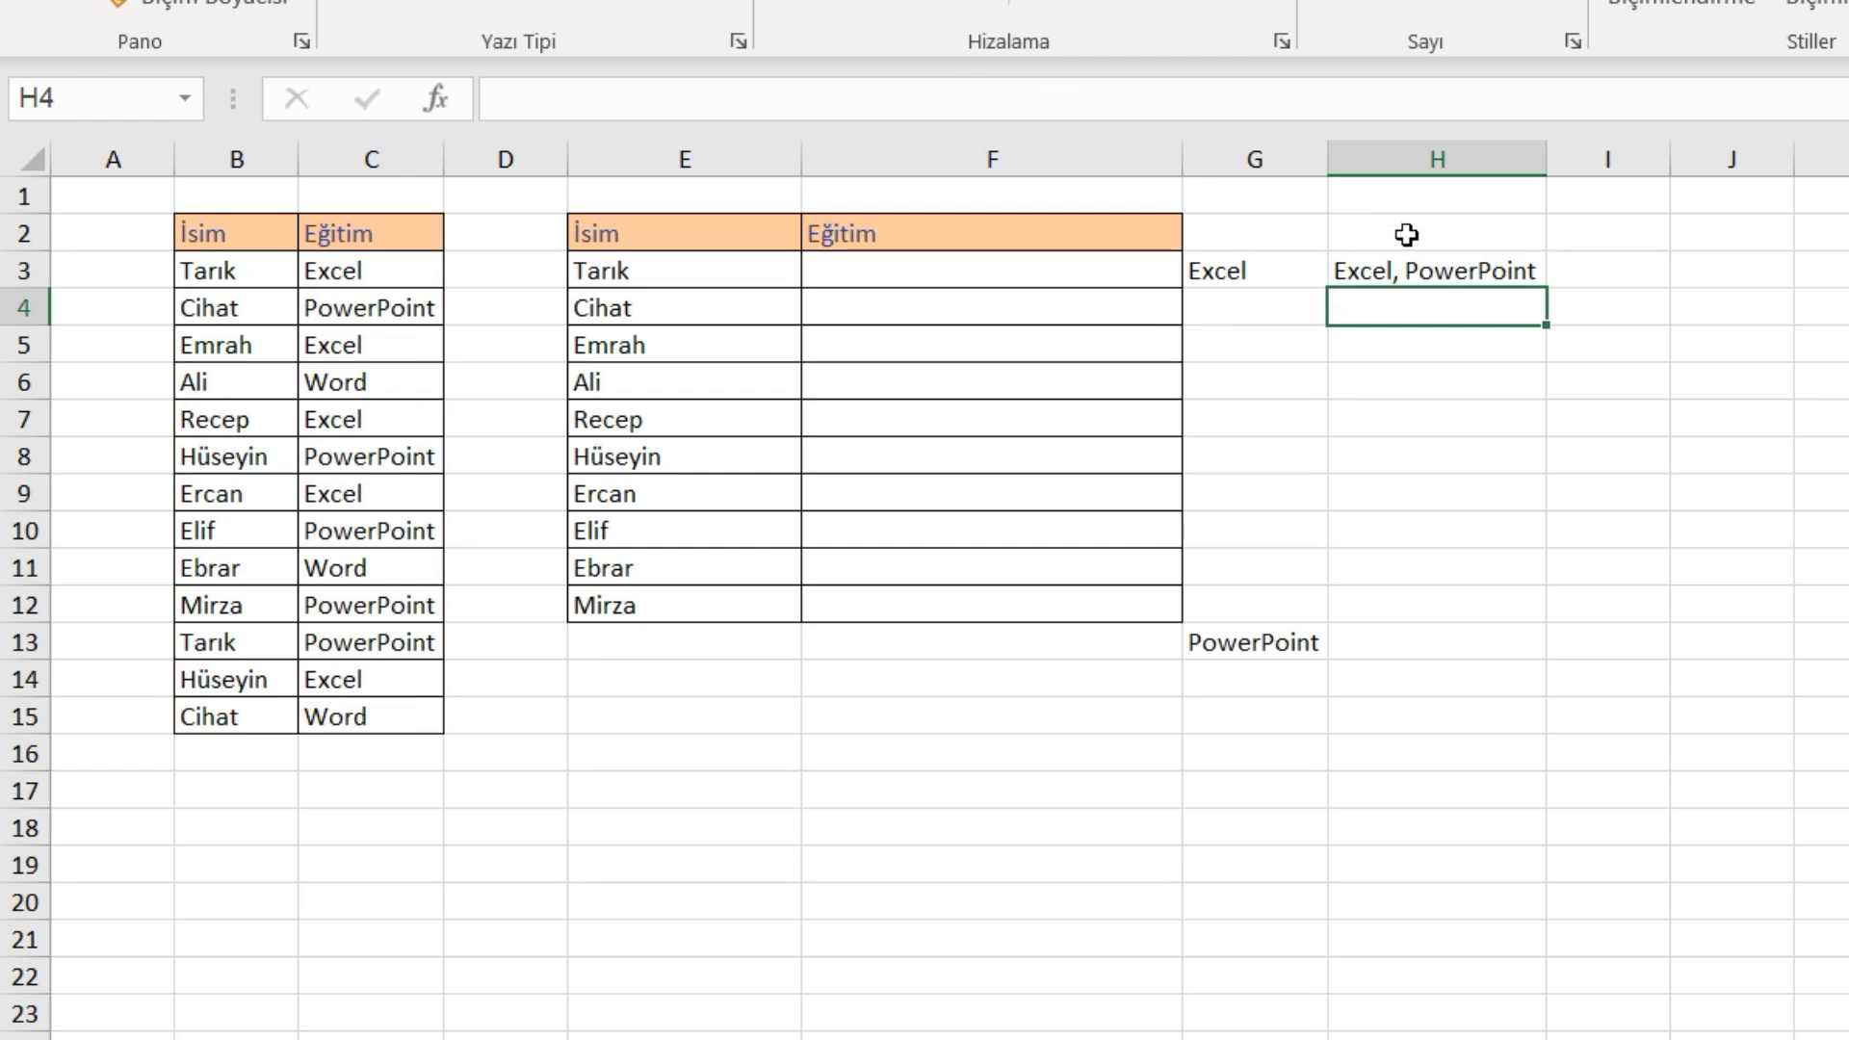
{"action": "left_click", "coordinate": [1414, 273]}
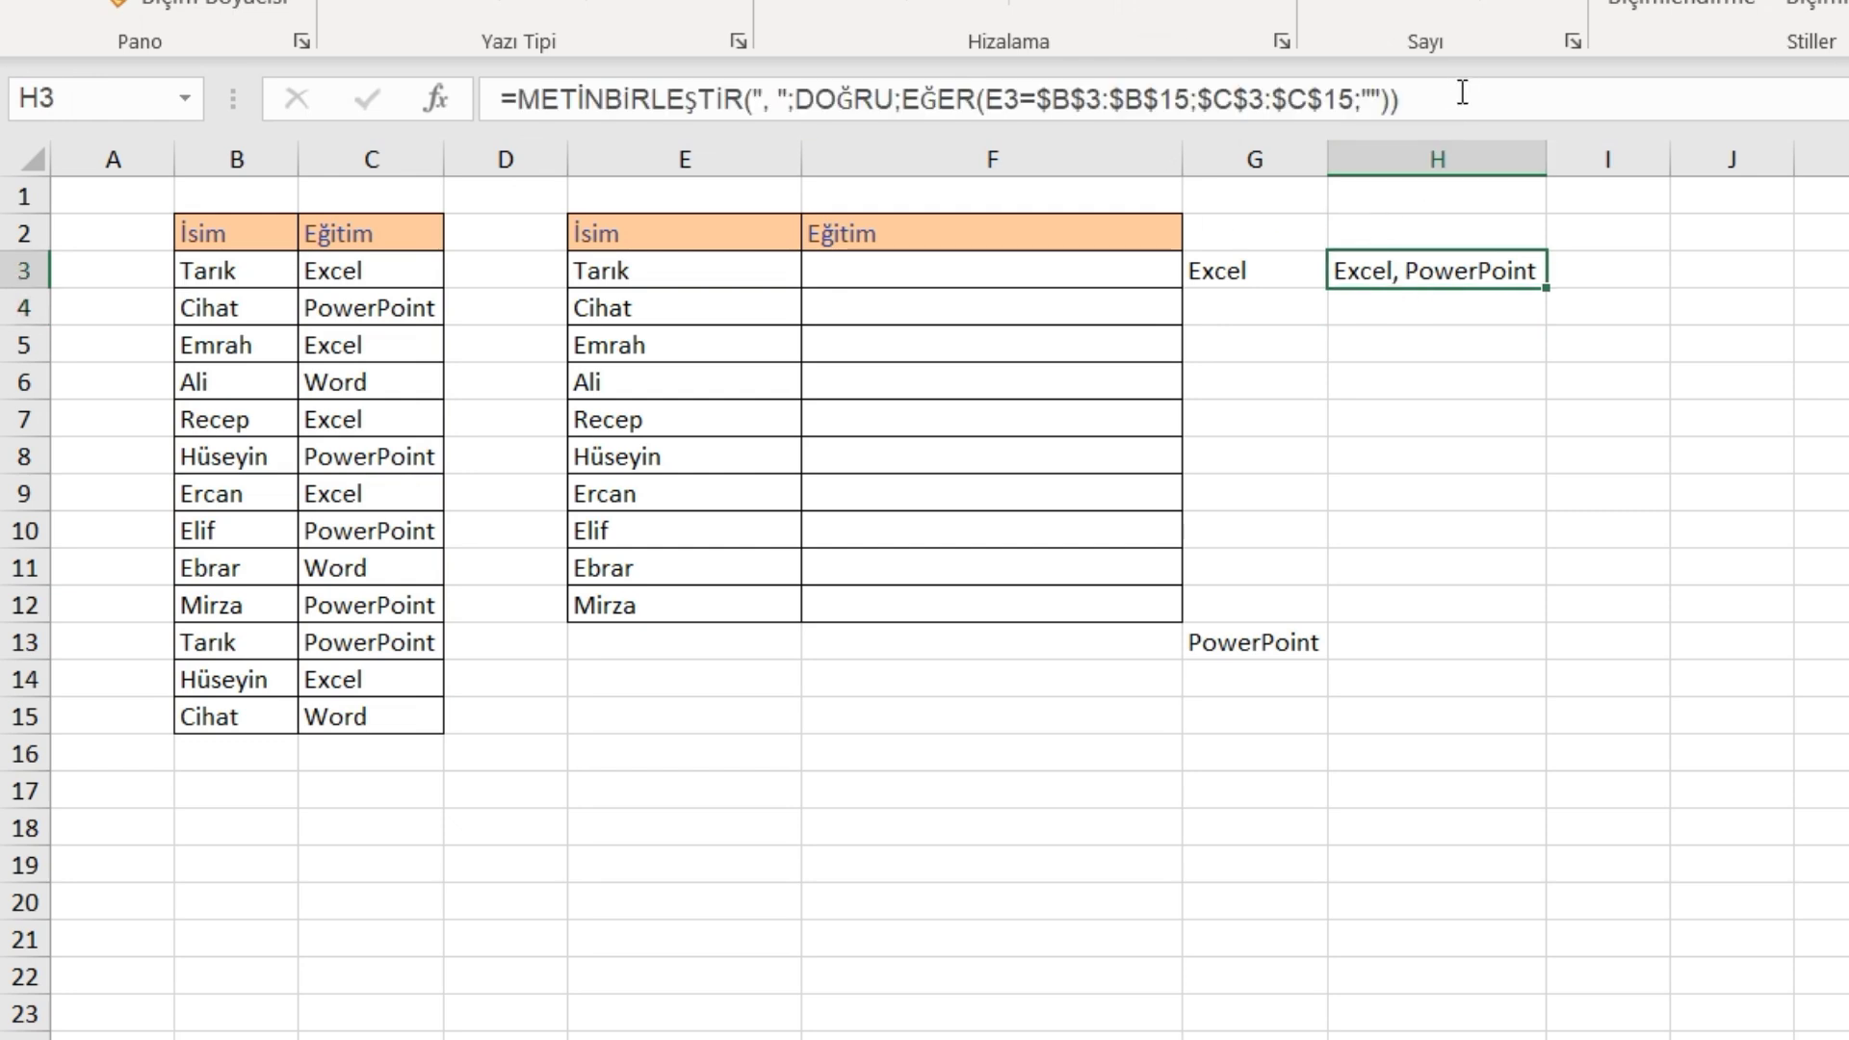
{"action": "left_click_drag", "start_coordinate": [1463, 92], "coordinate": [501, 99]}
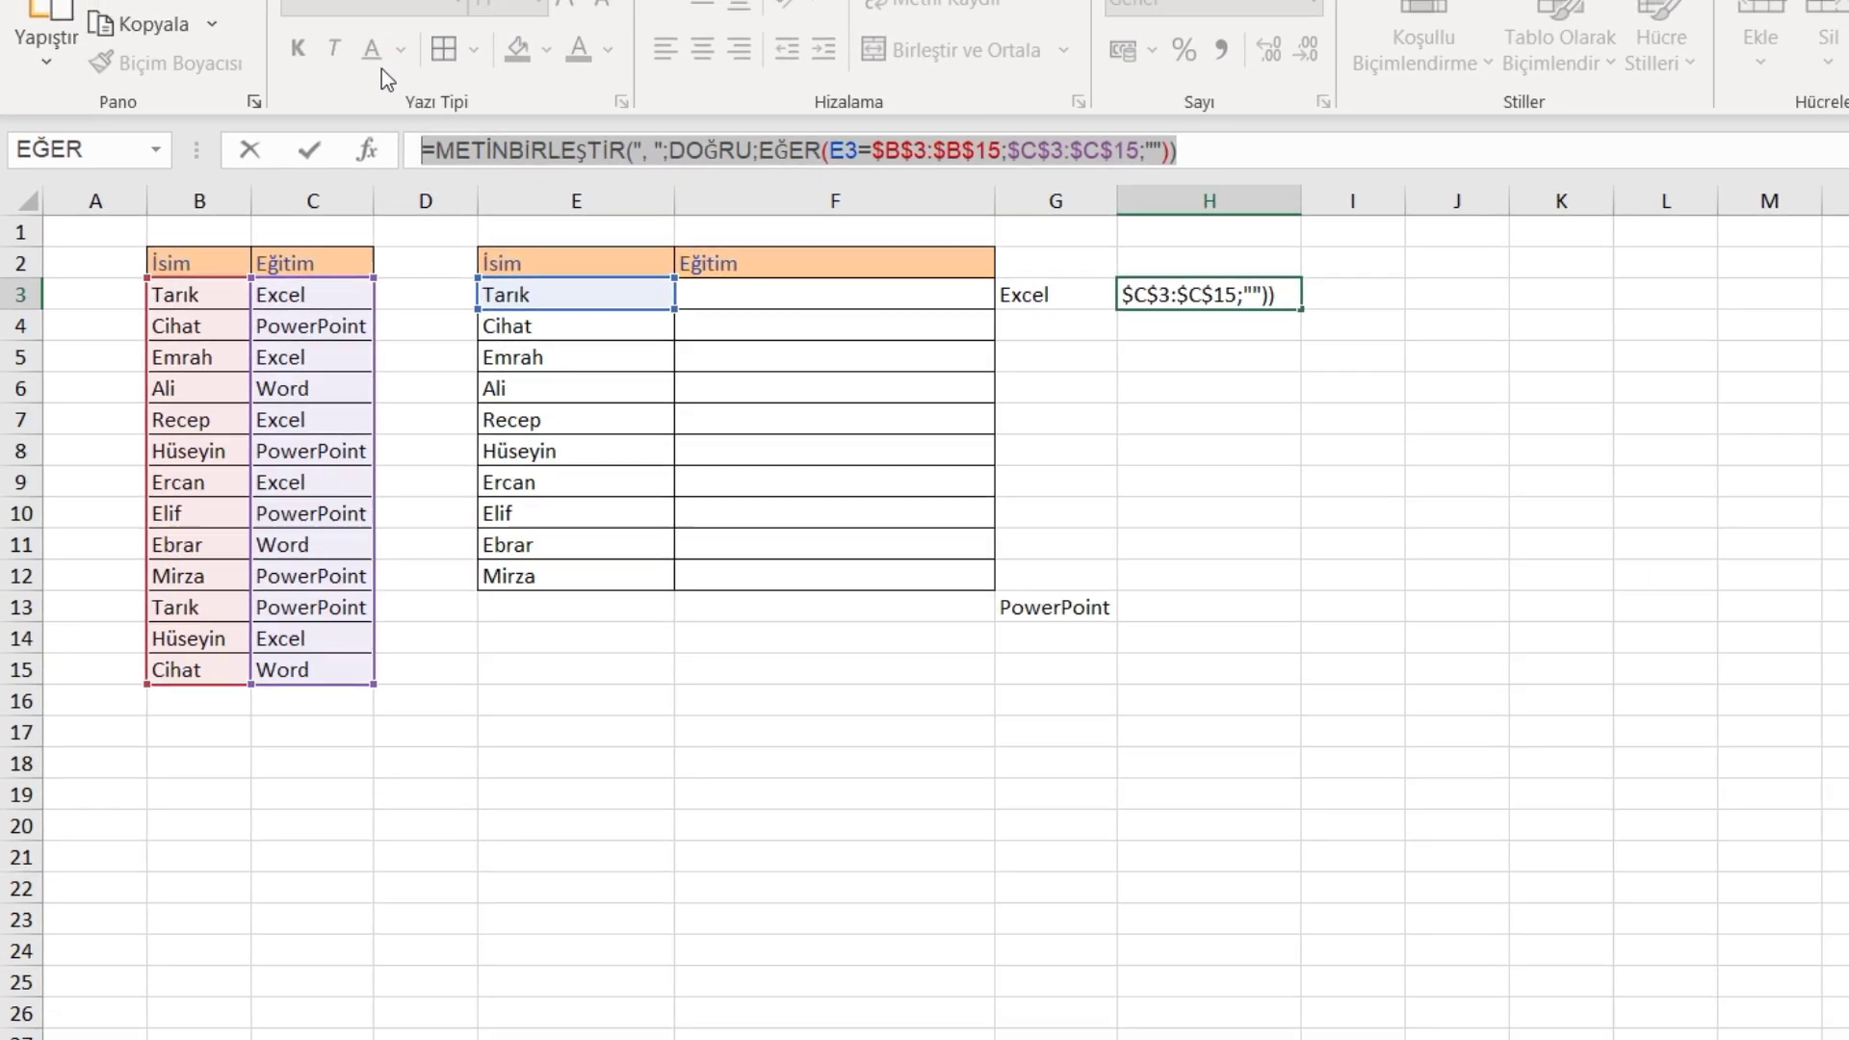
{"action": "key", "text": "Escape"}
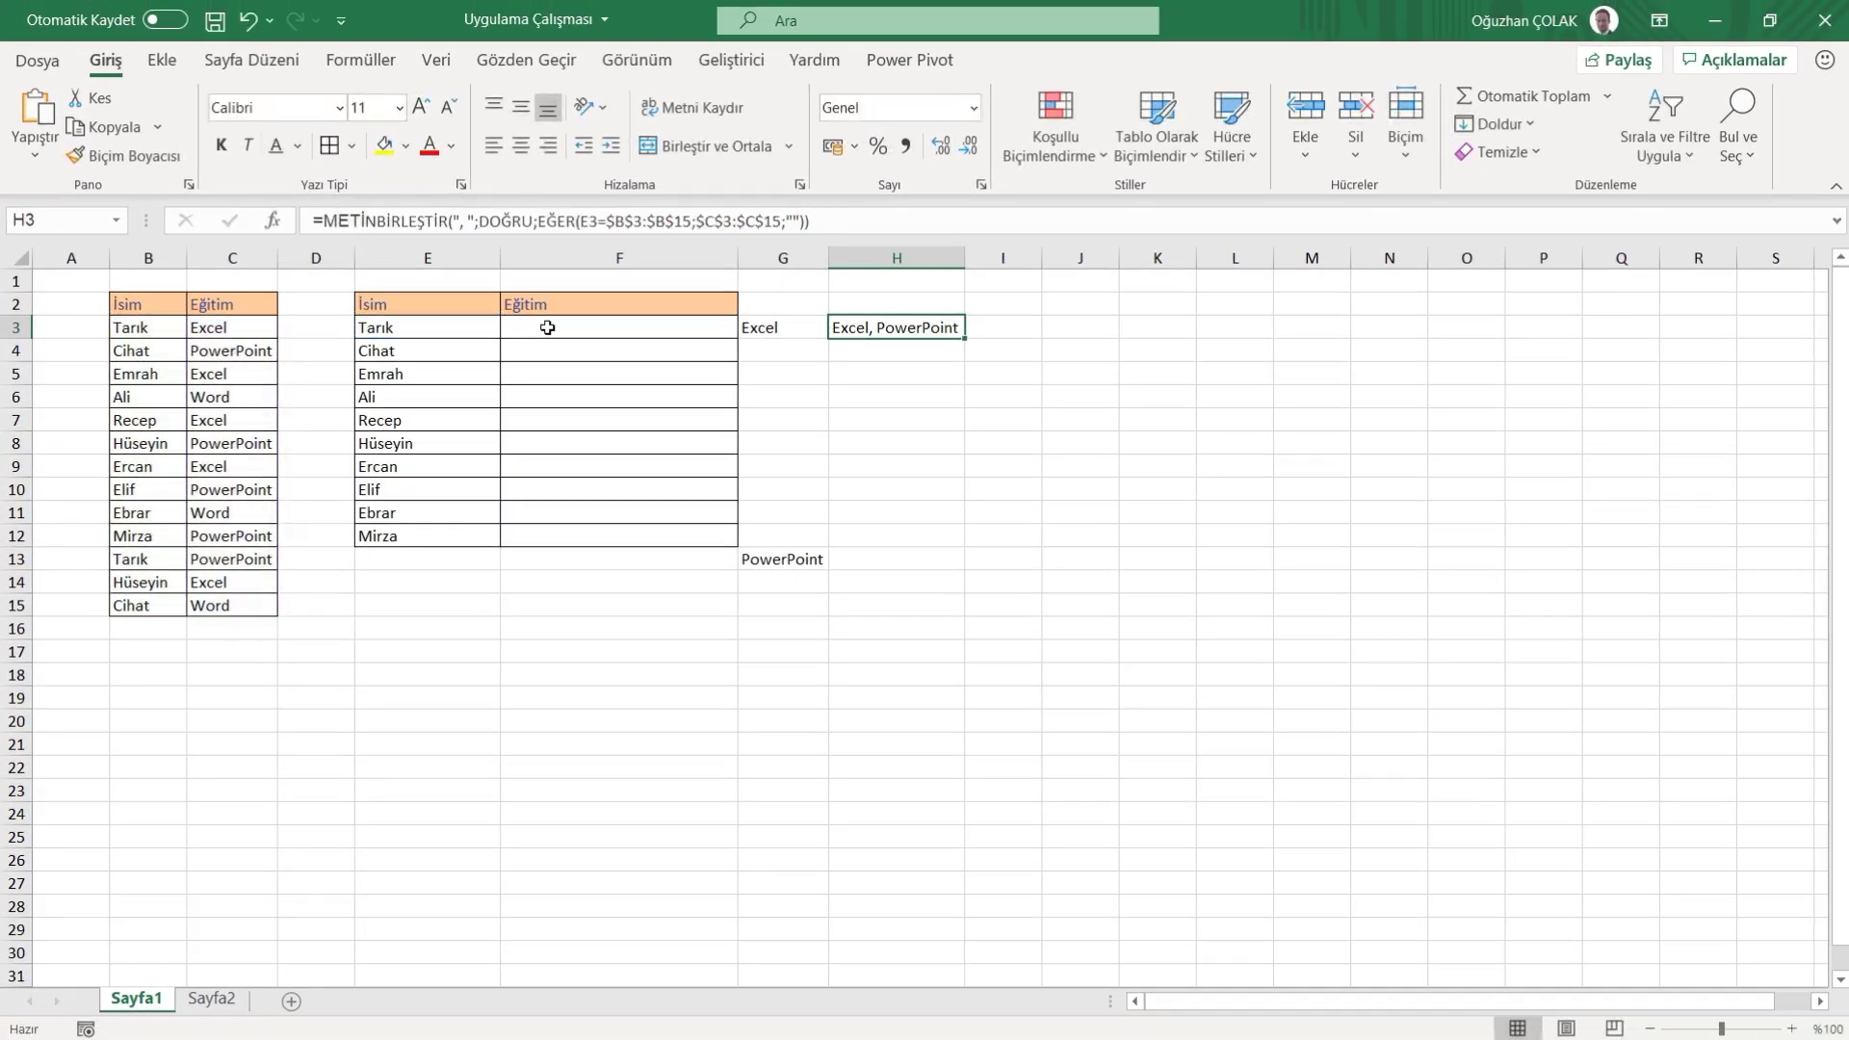
{"action": "double_click", "coordinate": [547, 327]}
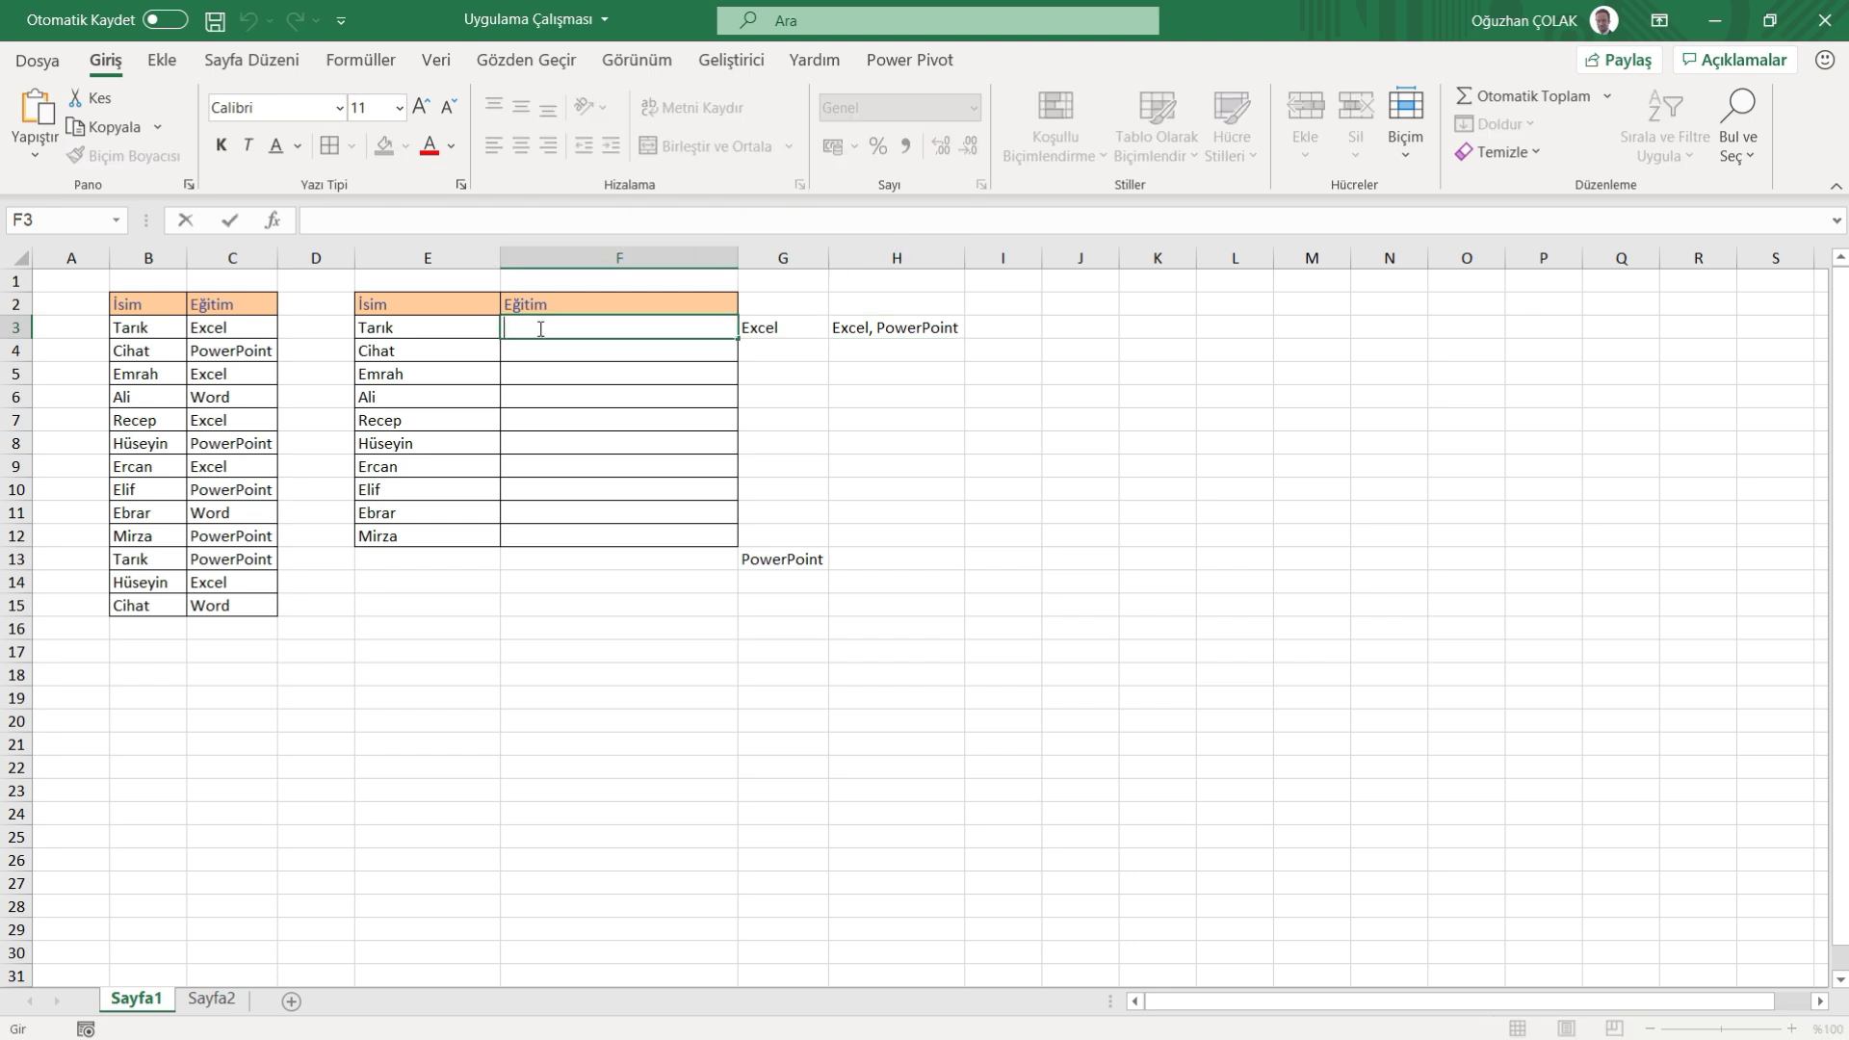
Paste the nested joining formula into F3 and fill it down to F12.
{"action": "type", "text": "=METİNBİRLEŞTİR(\", \";DOĞRU;EĞER(E3=$B$3:$B$15;$C$3:$C$15;\"\"))"}
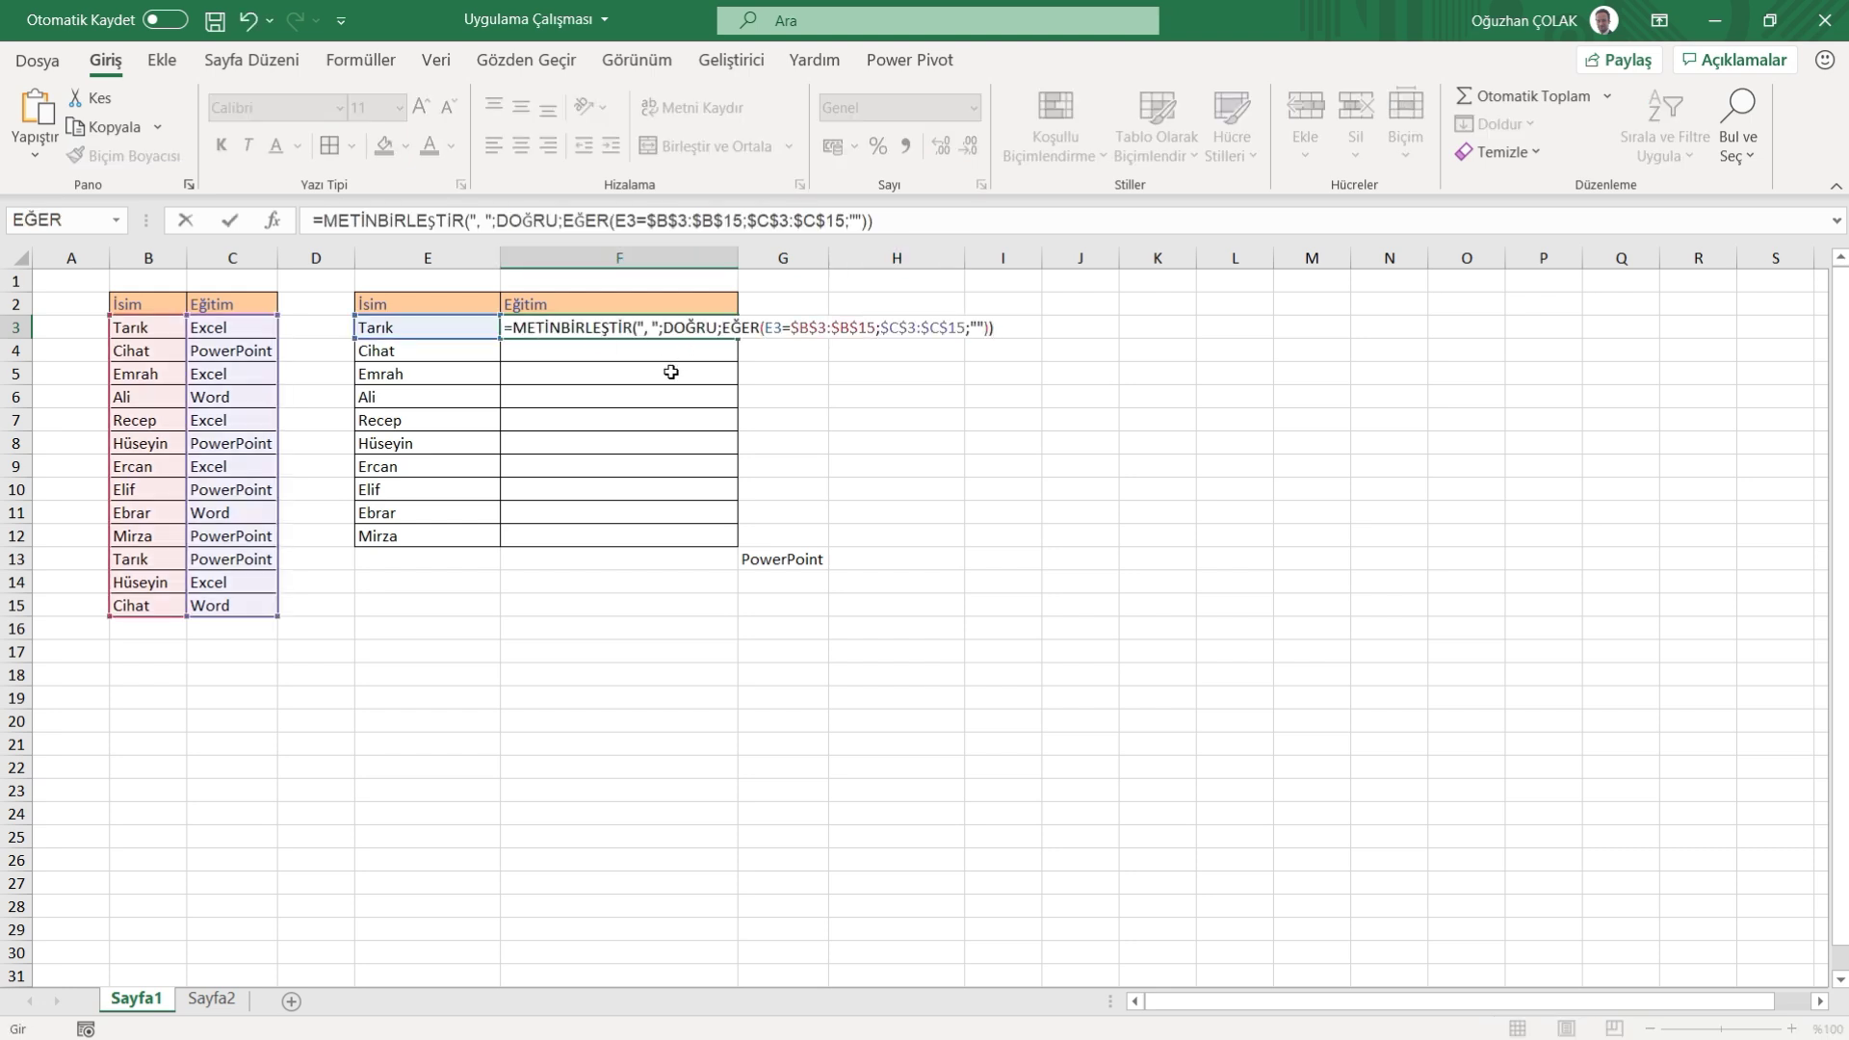
{"action": "key", "text": "Return"}
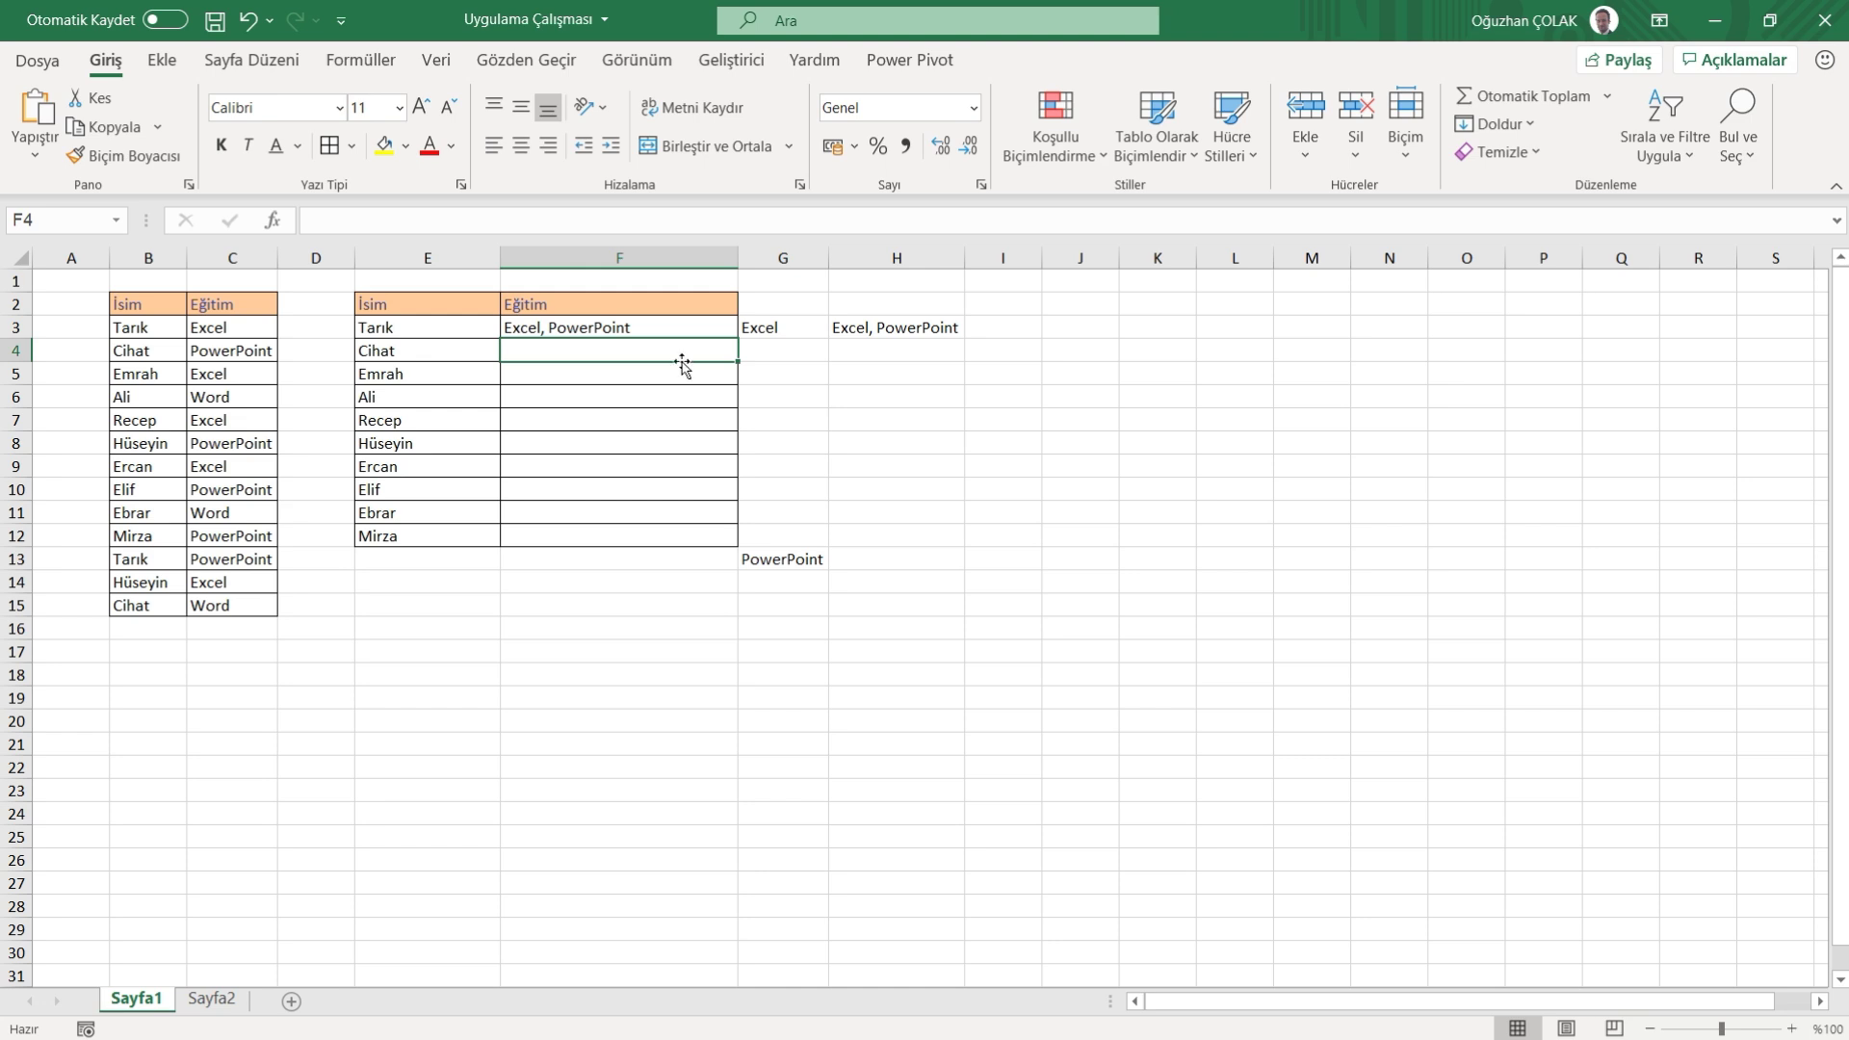
{"action": "left_click", "coordinate": [694, 328]}
{"action": "left_click_drag", "start_coordinate": [736, 340], "coordinate": [718, 539]}
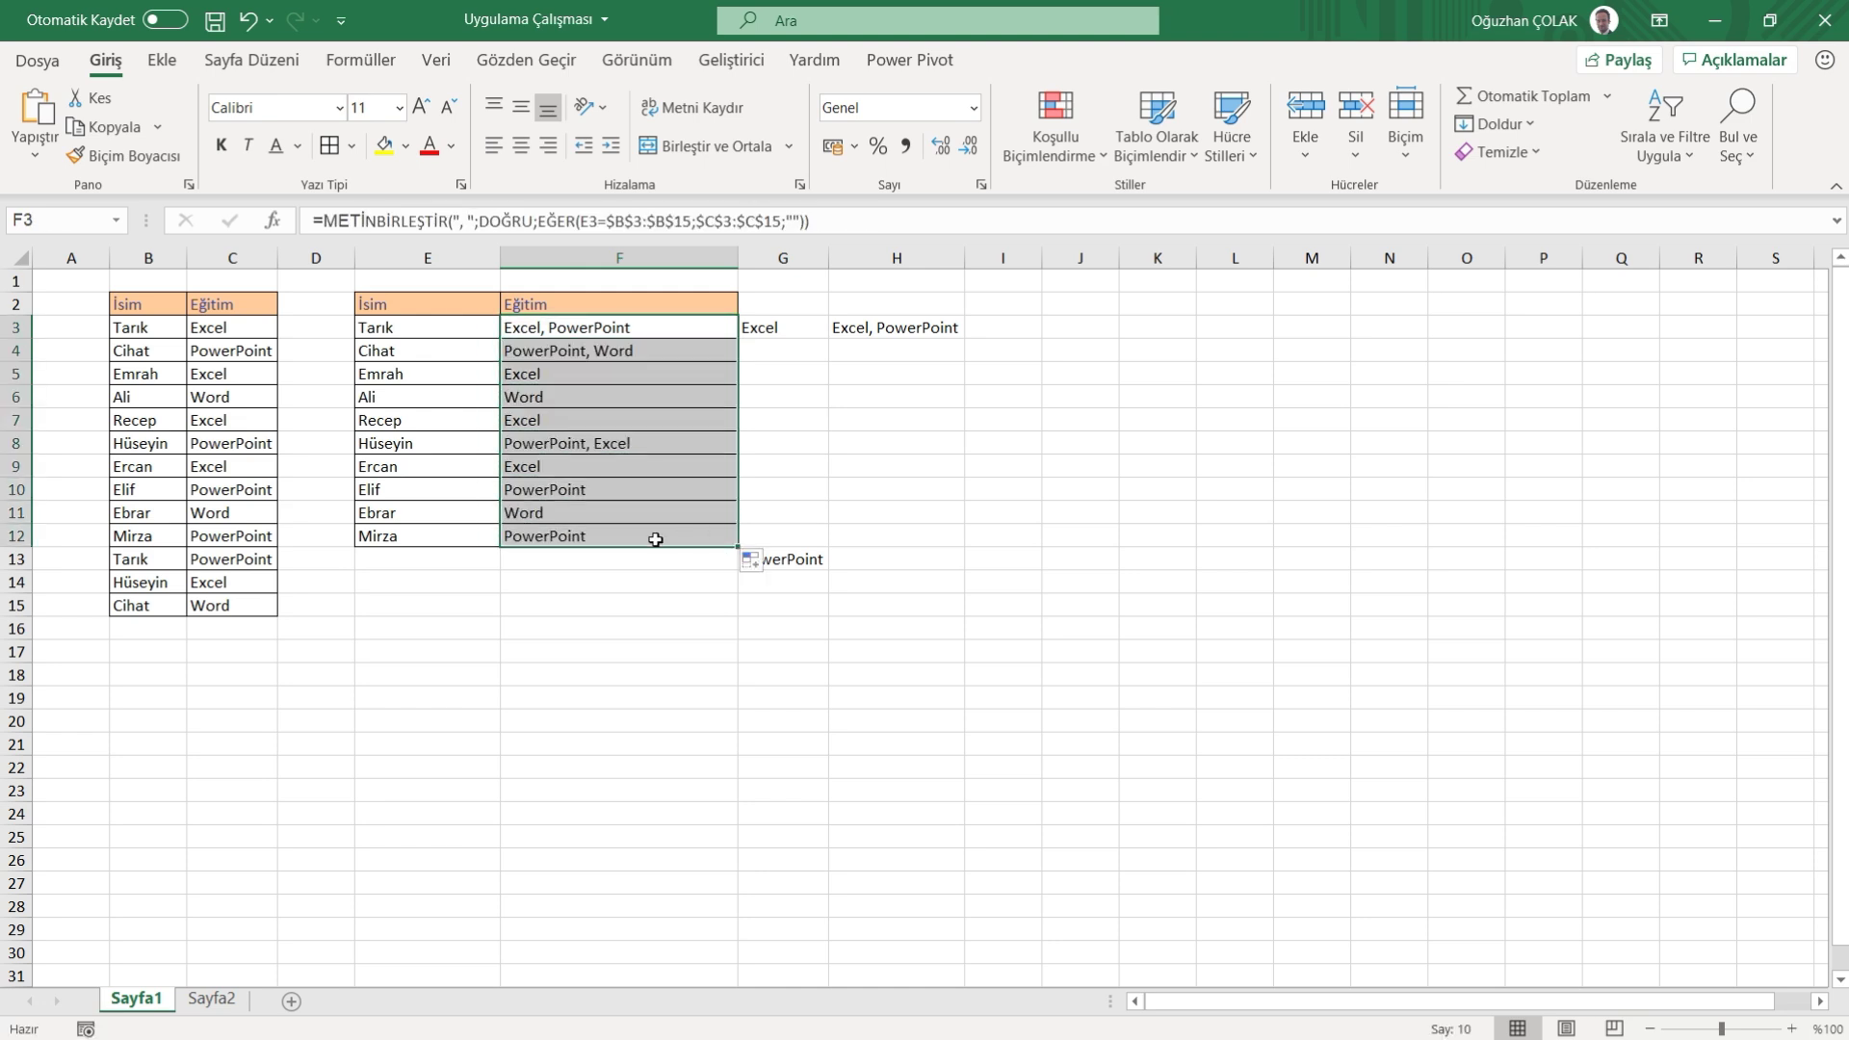
{"action": "left_click", "coordinate": [413, 446]}
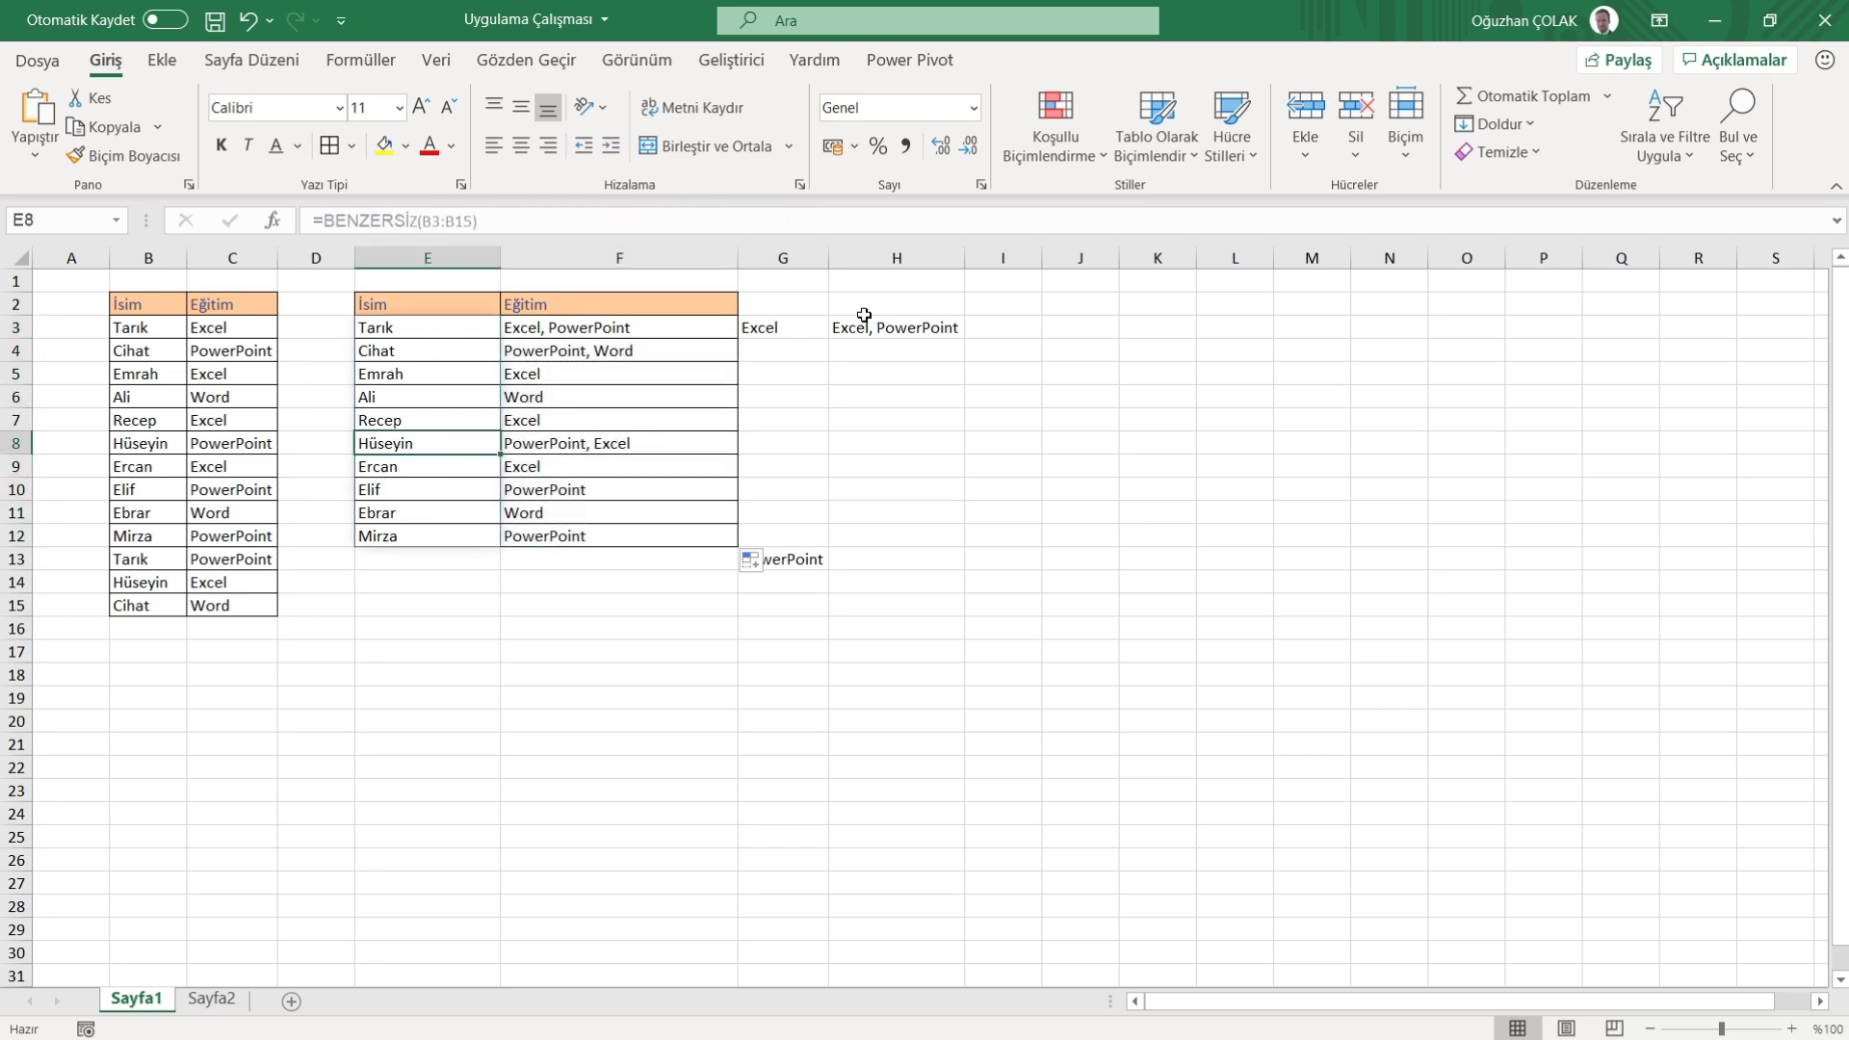
{"action": "left_click_drag", "start_coordinate": [778, 329], "coordinate": [887, 598]}
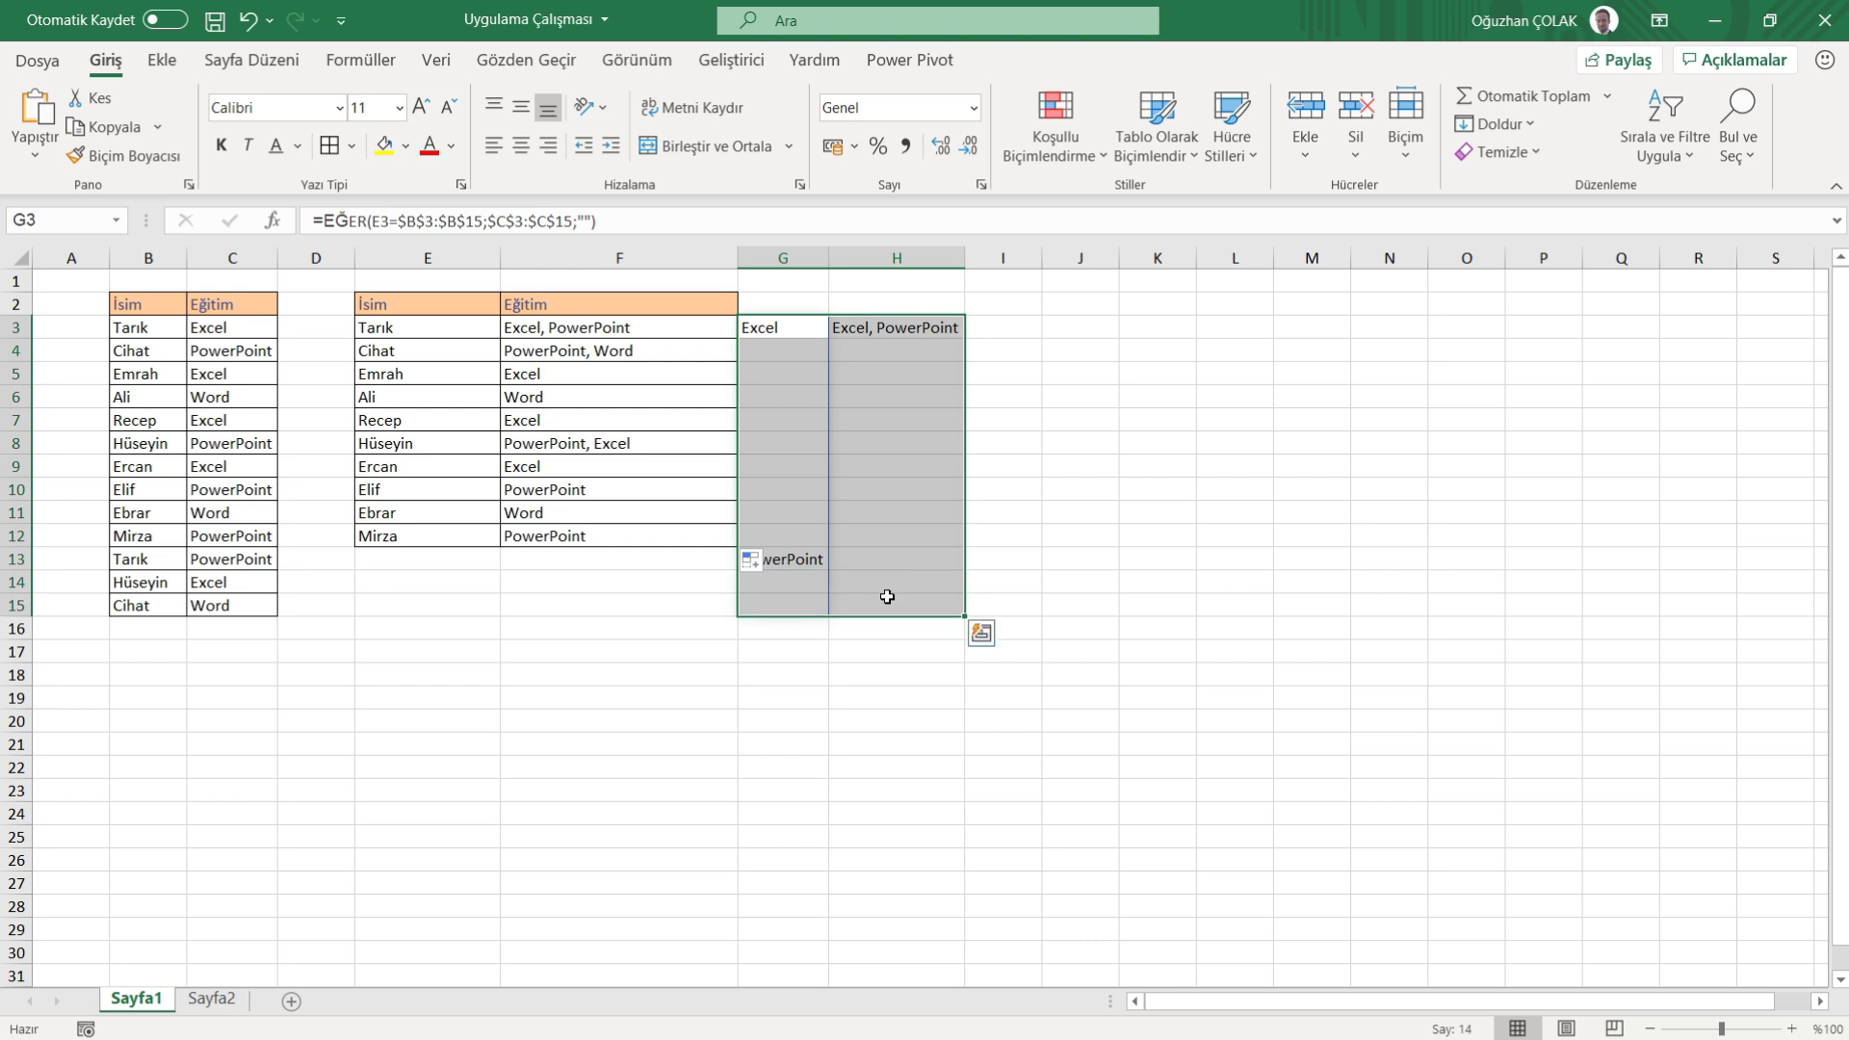
{"action": "key", "text": "Delete"}
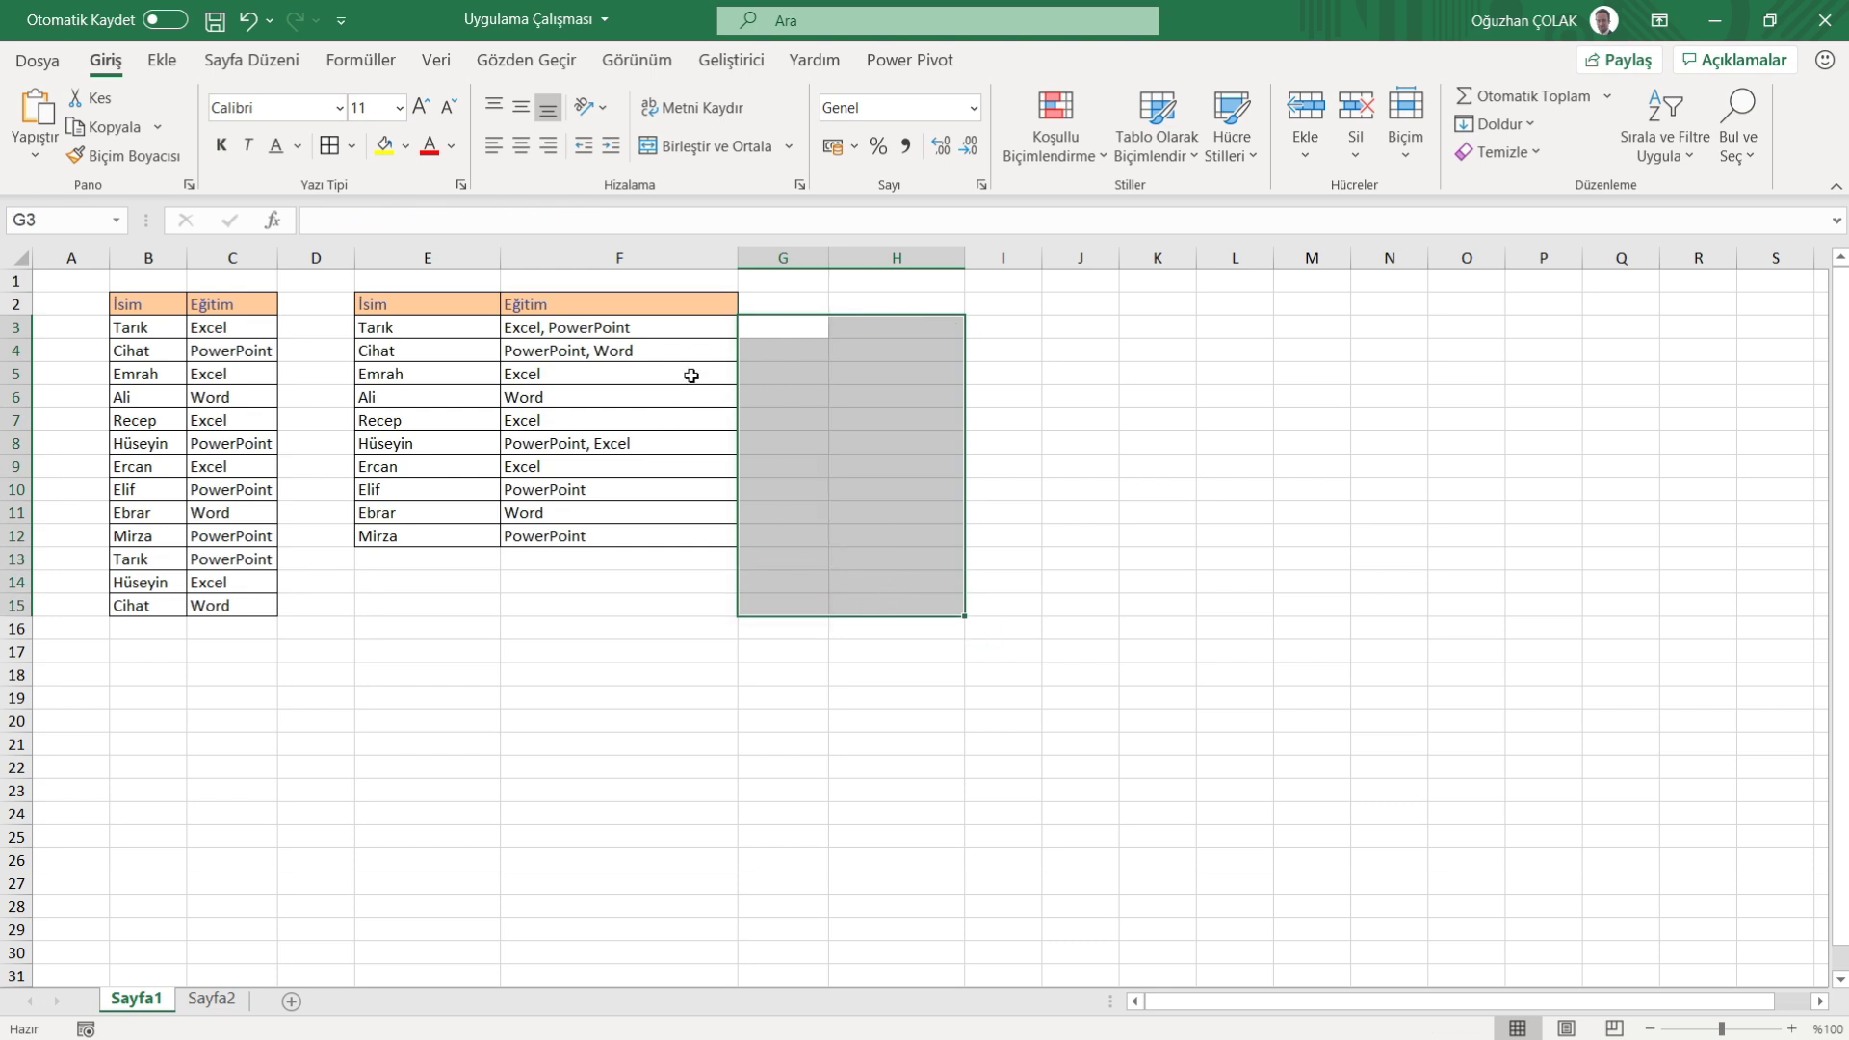
{"action": "left_click", "coordinate": [682, 374]}
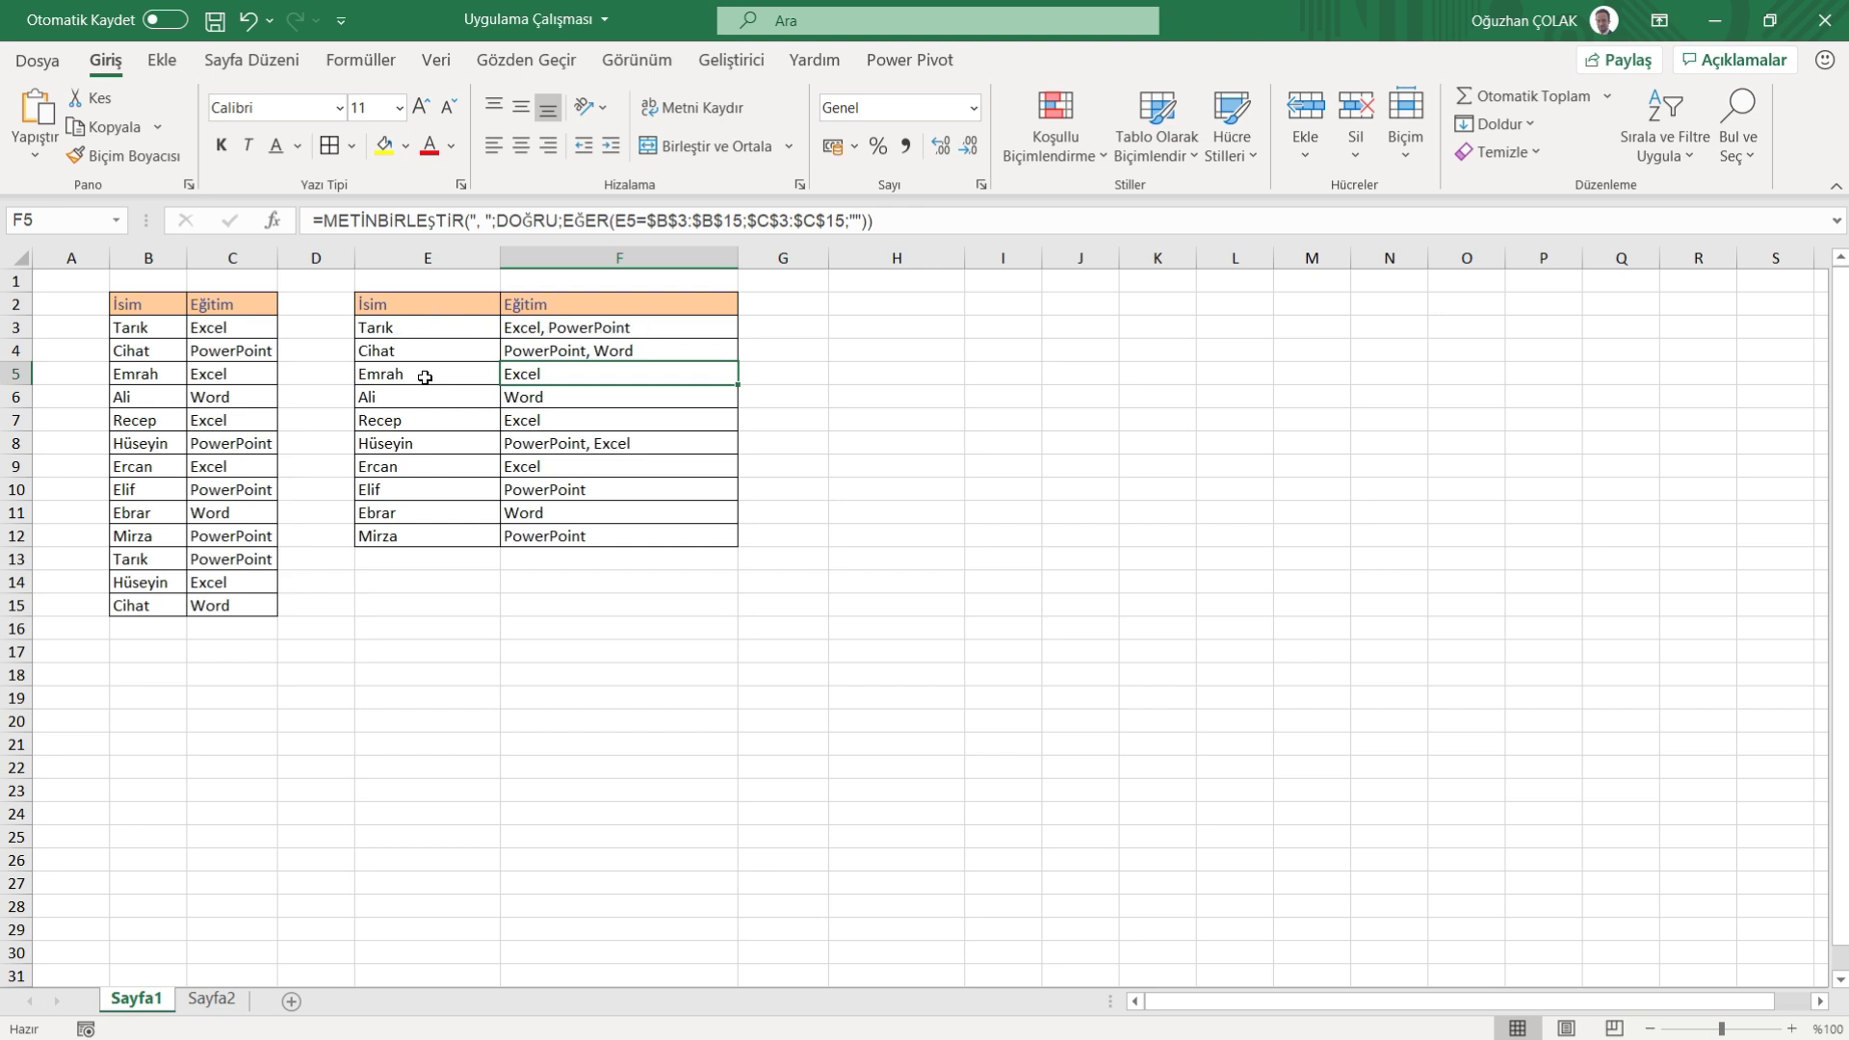
{"action": "left_click", "coordinate": [793, 397]}
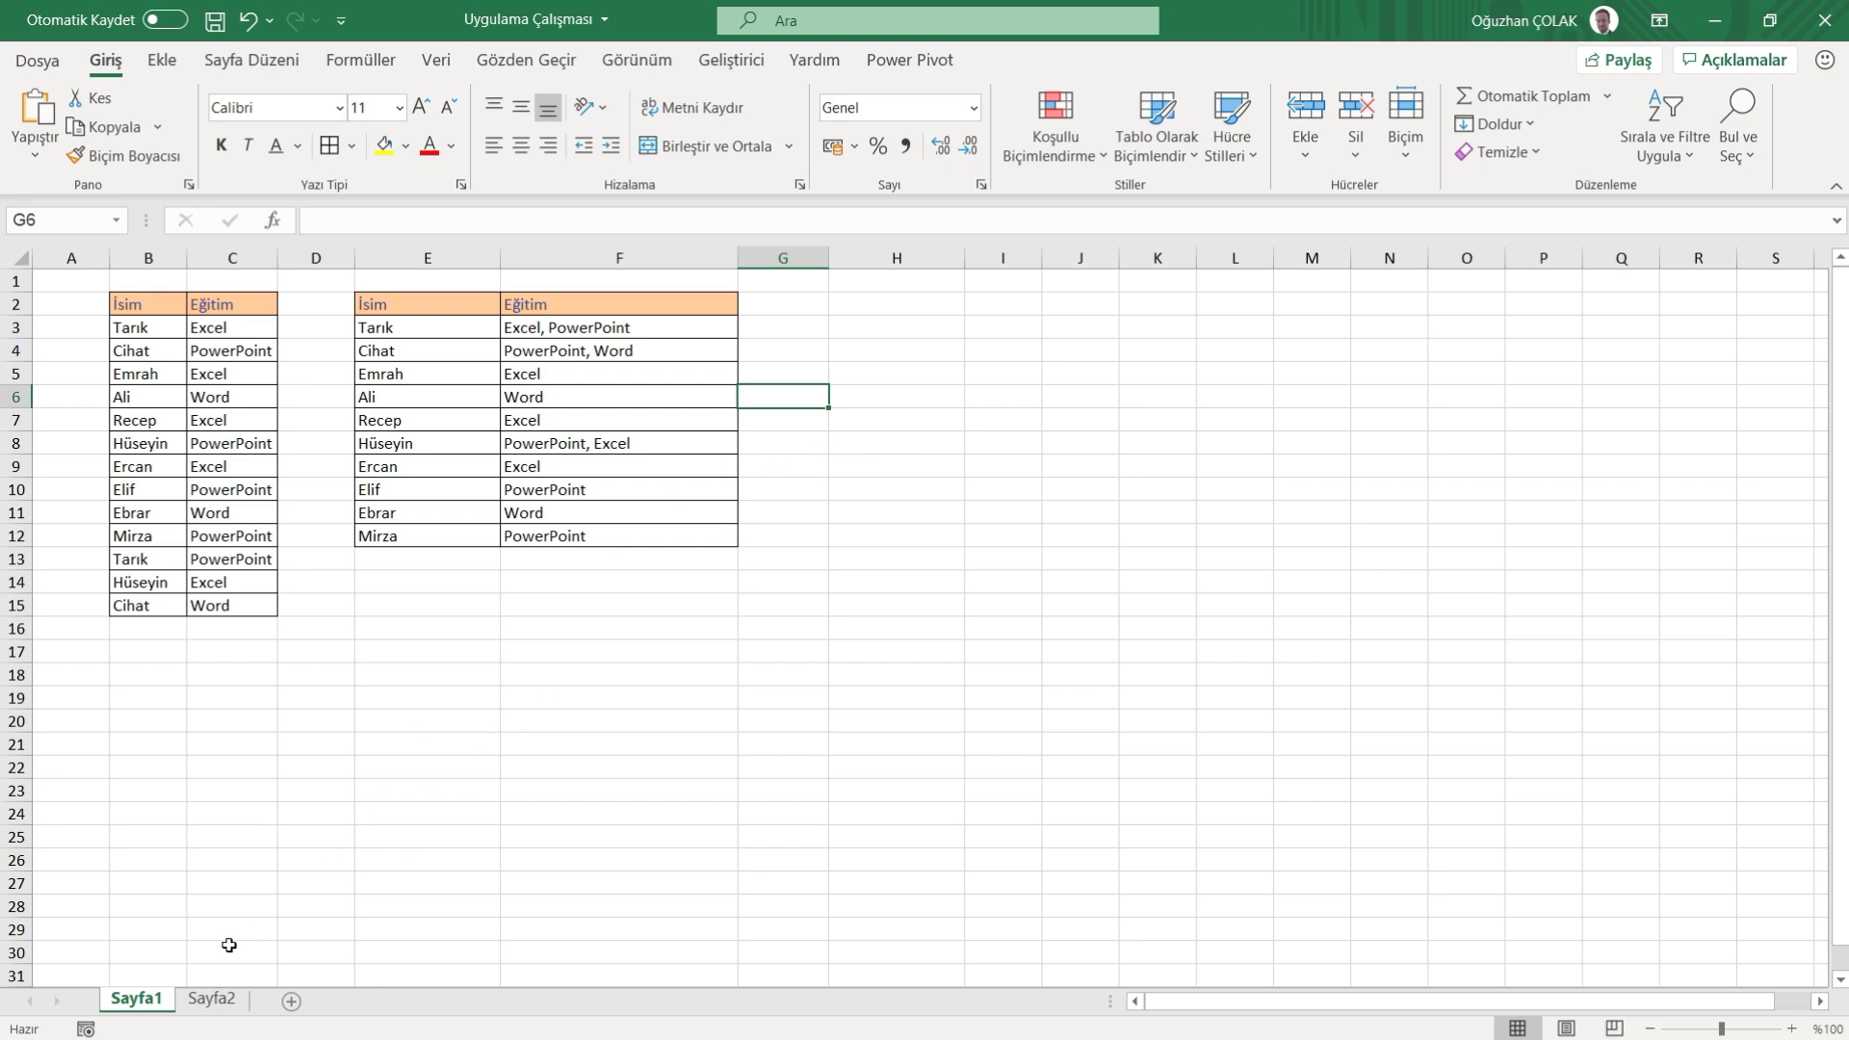
{"action": "left_click", "coordinate": [211, 999]}
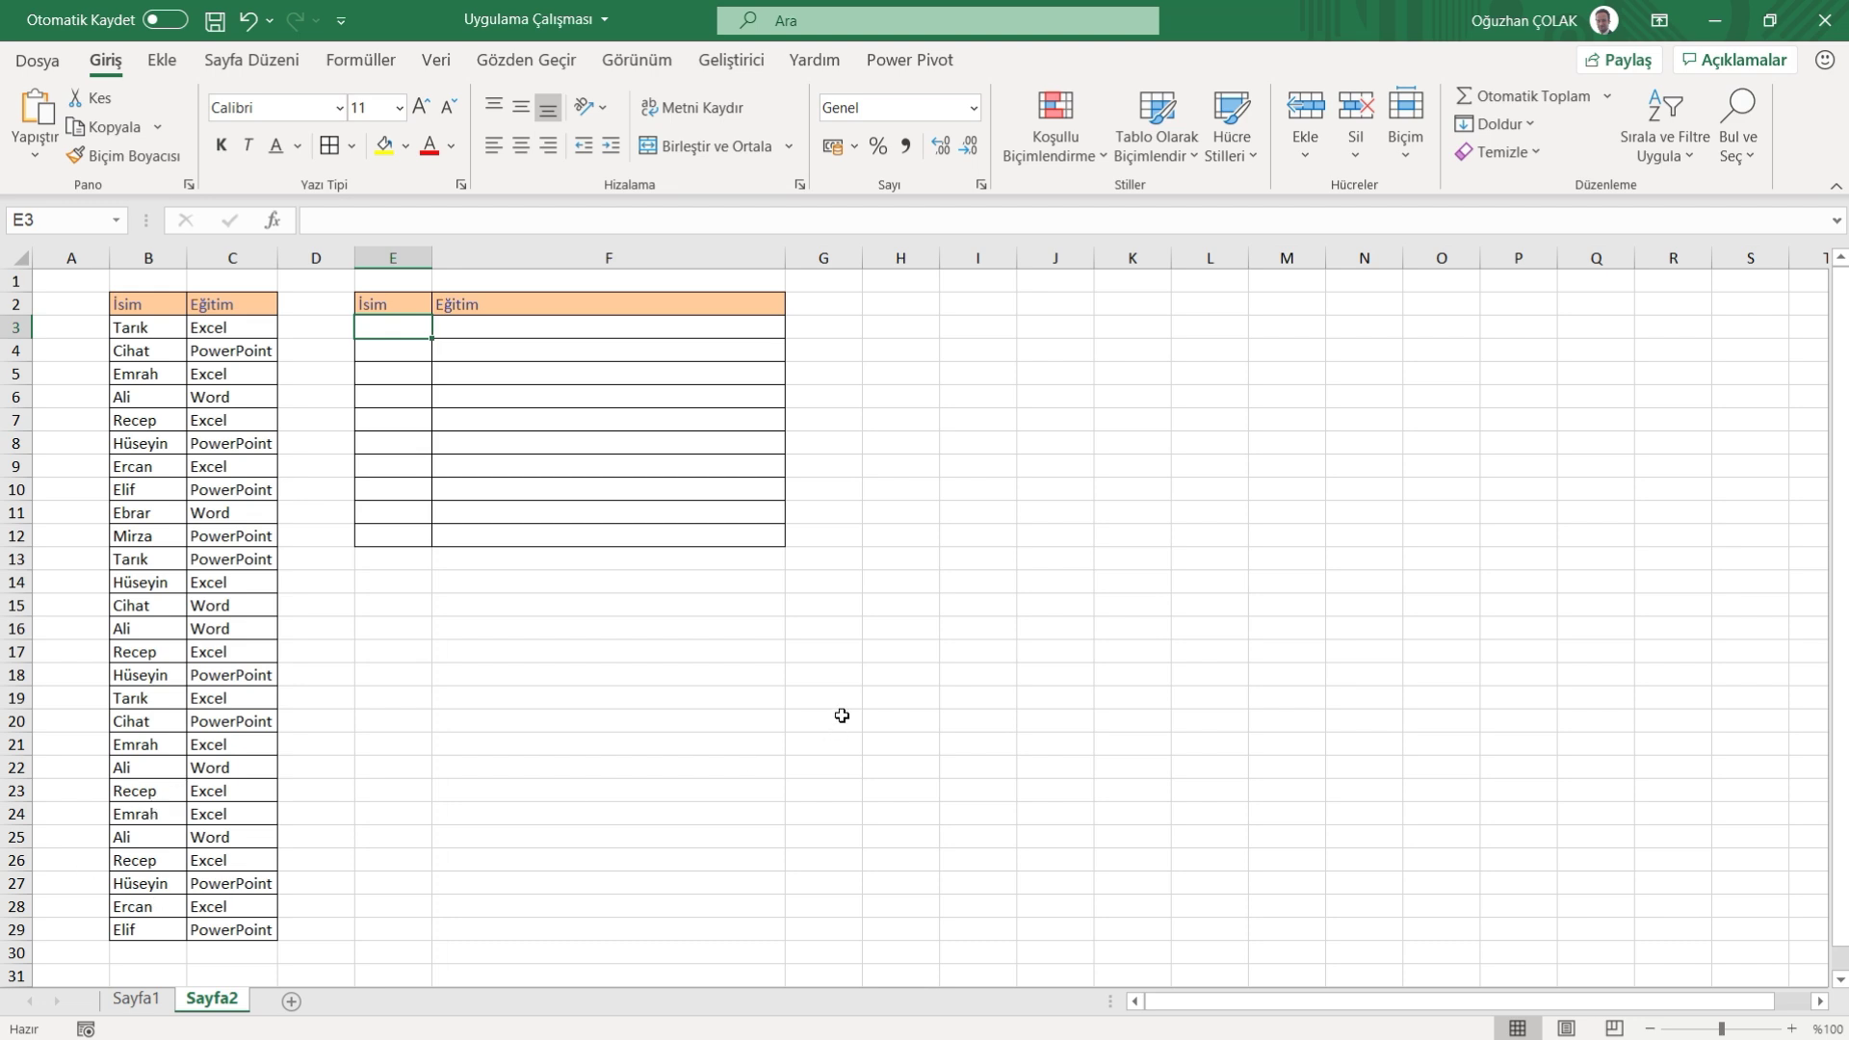
On Sayfa2, enter =BENZERSİZ(B3:B29) in E3 to spill the ten unique names.
{"action": "type", "text": "=benzer"}
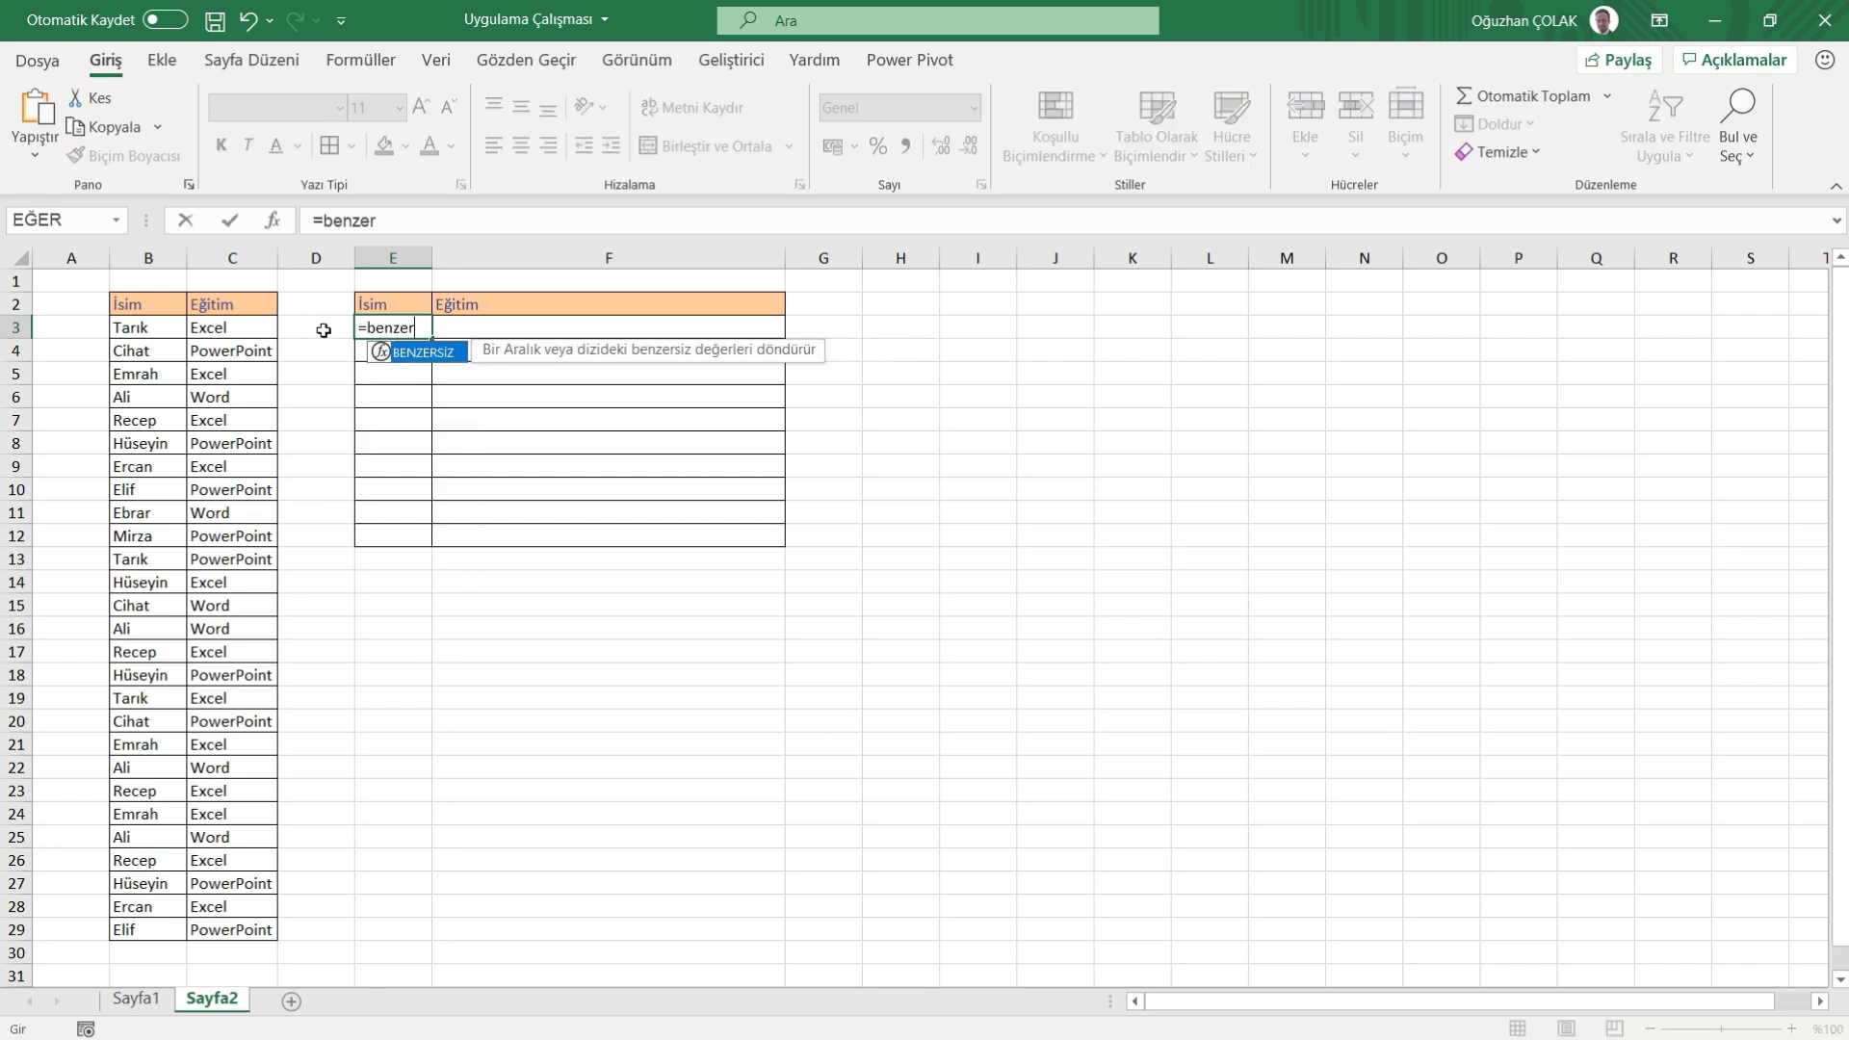
{"action": "key", "text": "Tab"}
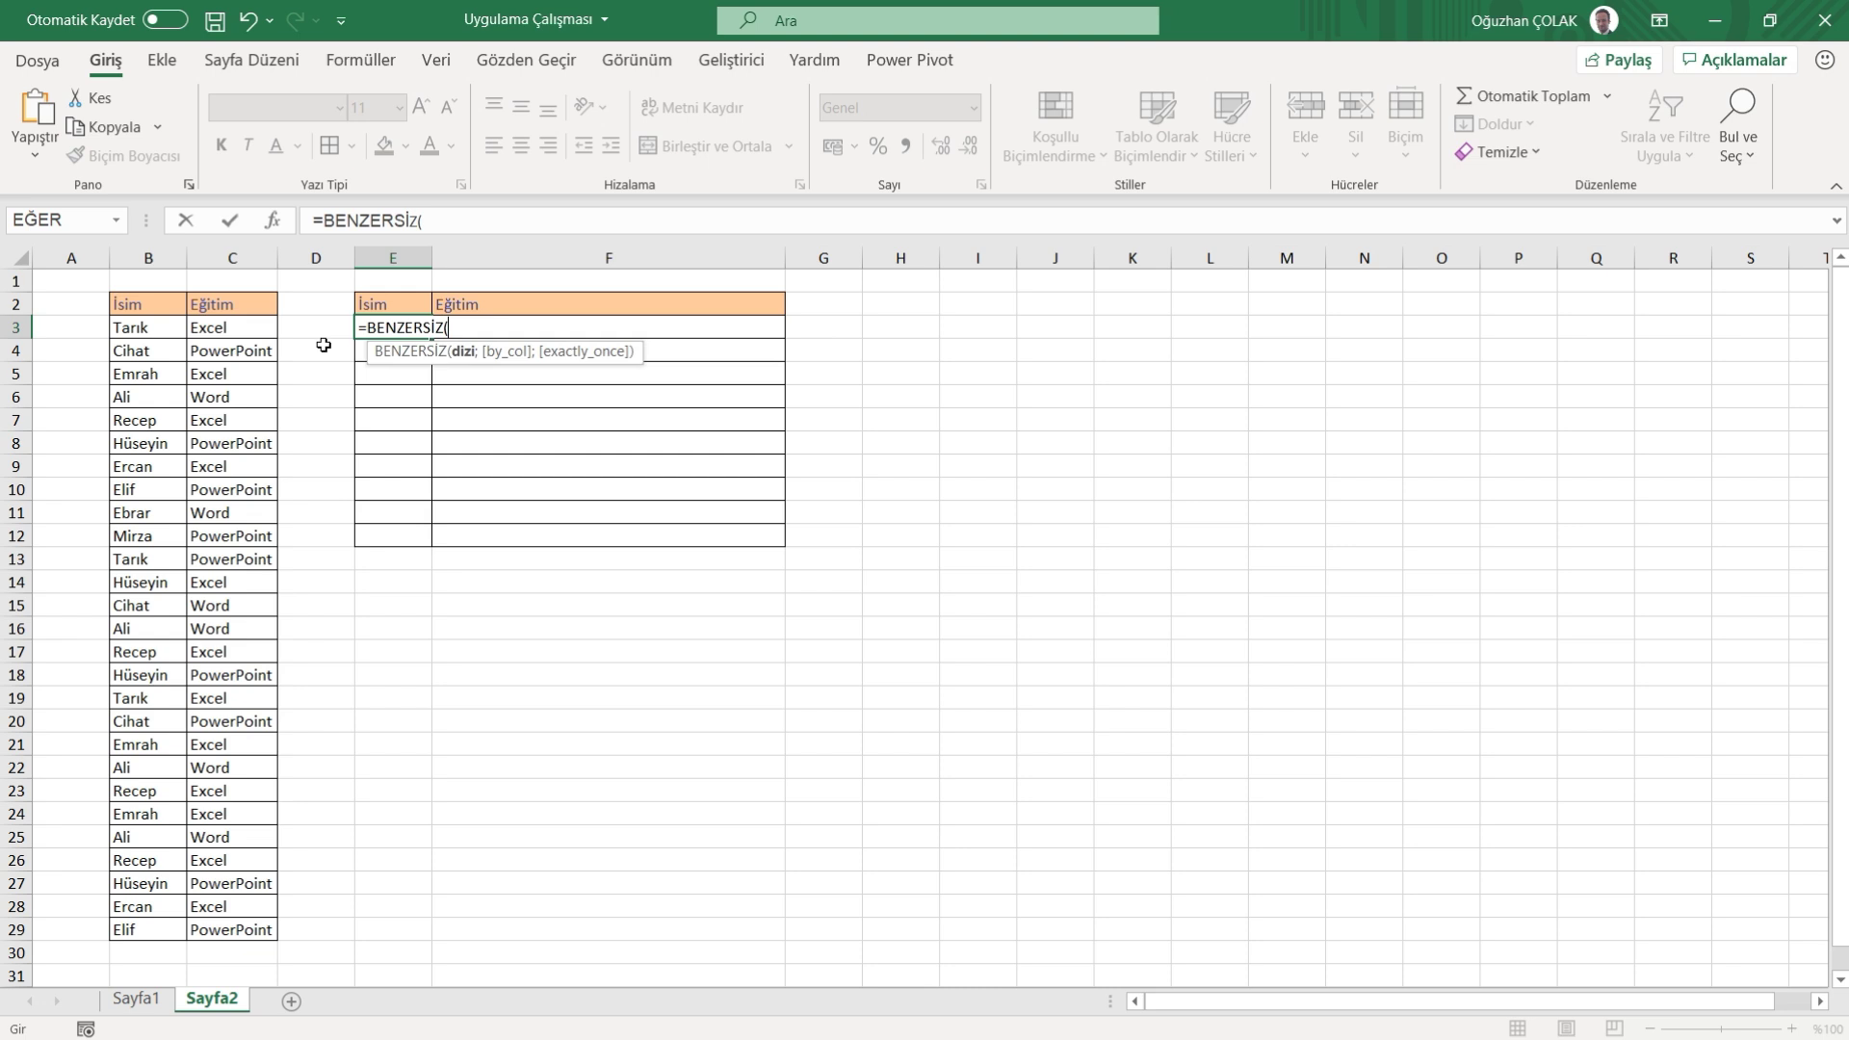
{"action": "left_click_drag", "start_coordinate": [121, 320], "coordinate": [129, 929]}
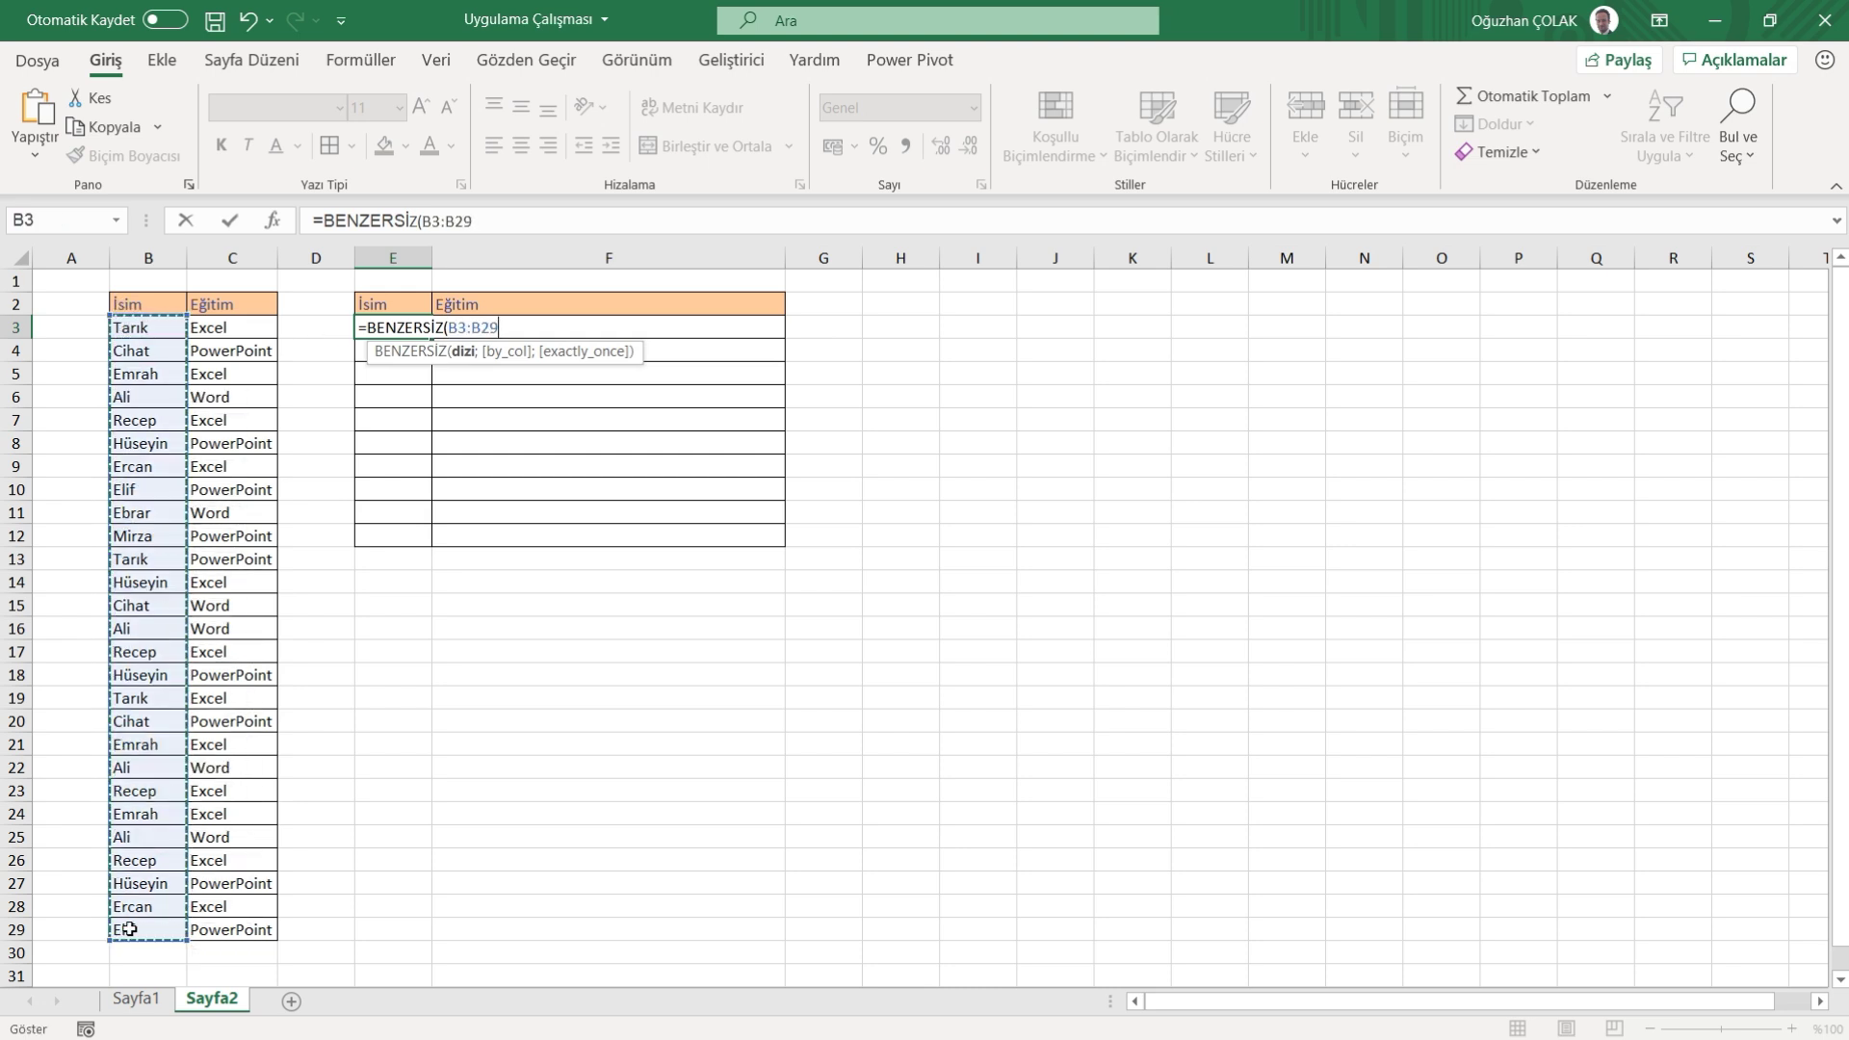
{"action": "type", "text": ")"}
{"action": "key", "text": "Return"}
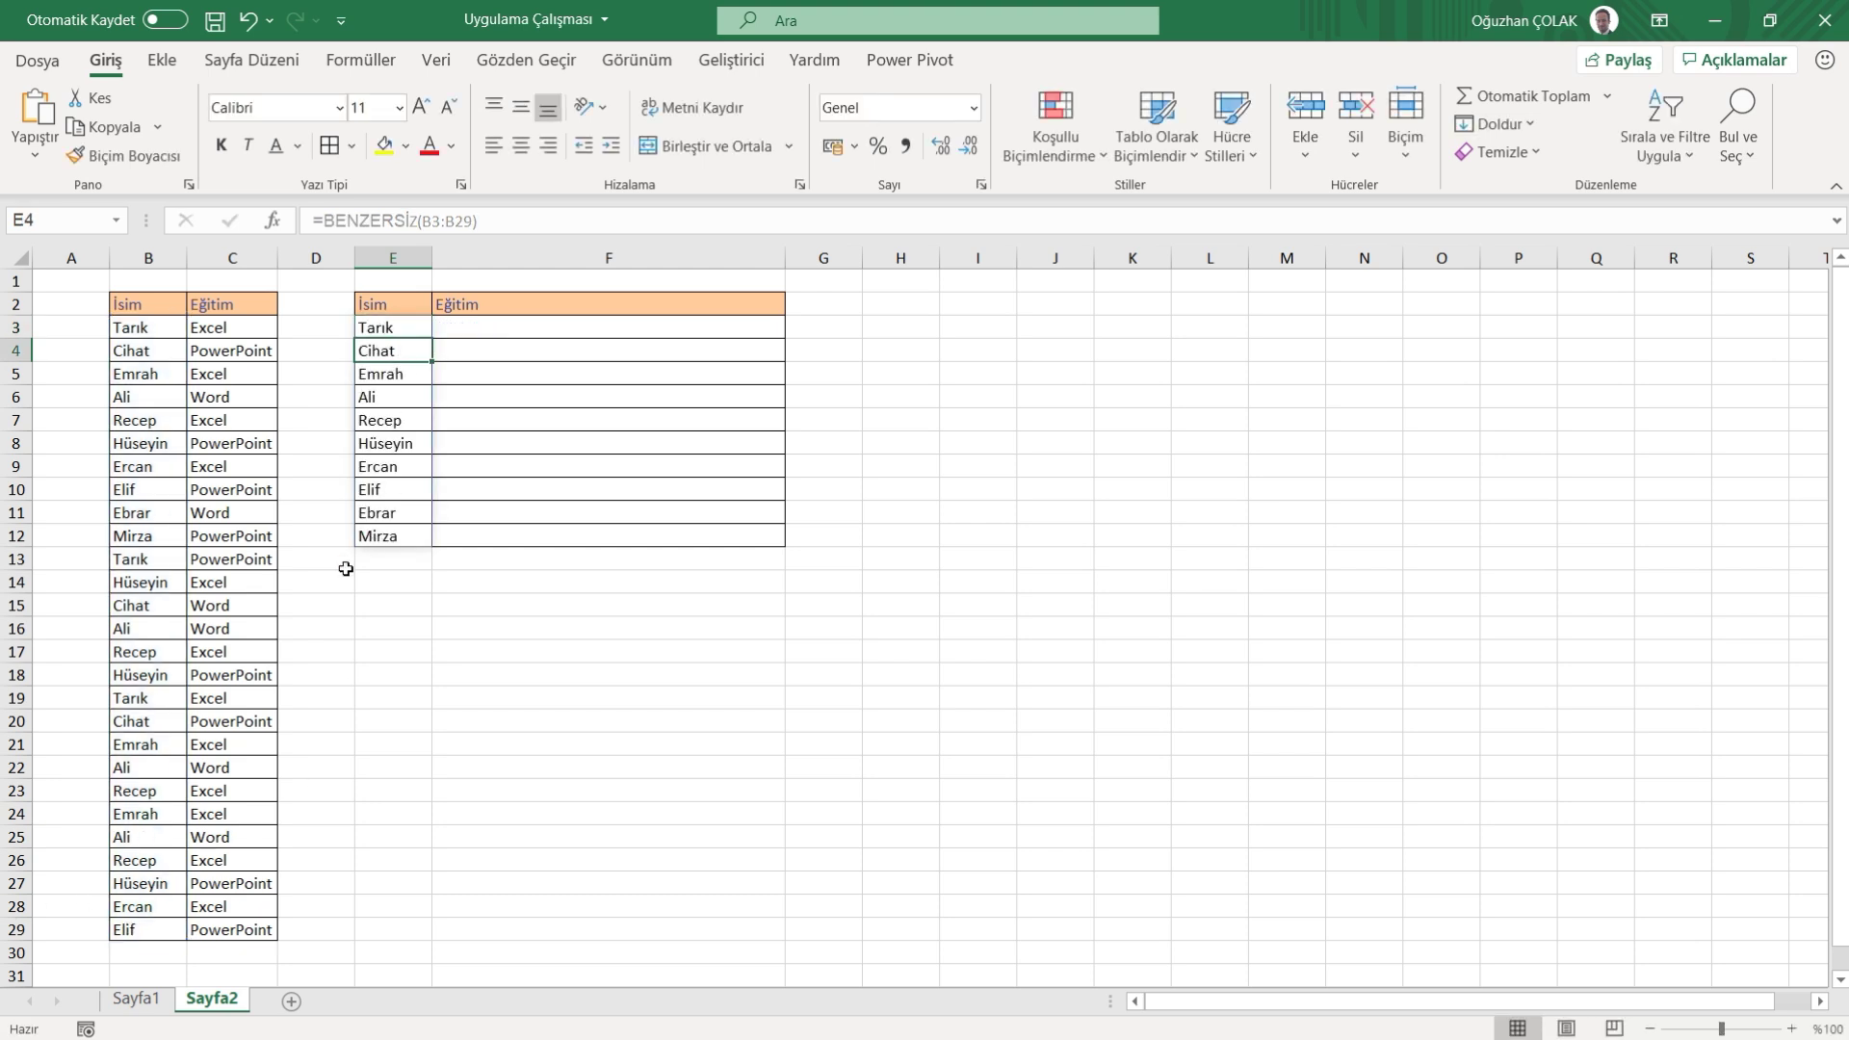
{"action": "double_click", "coordinate": [528, 329]}
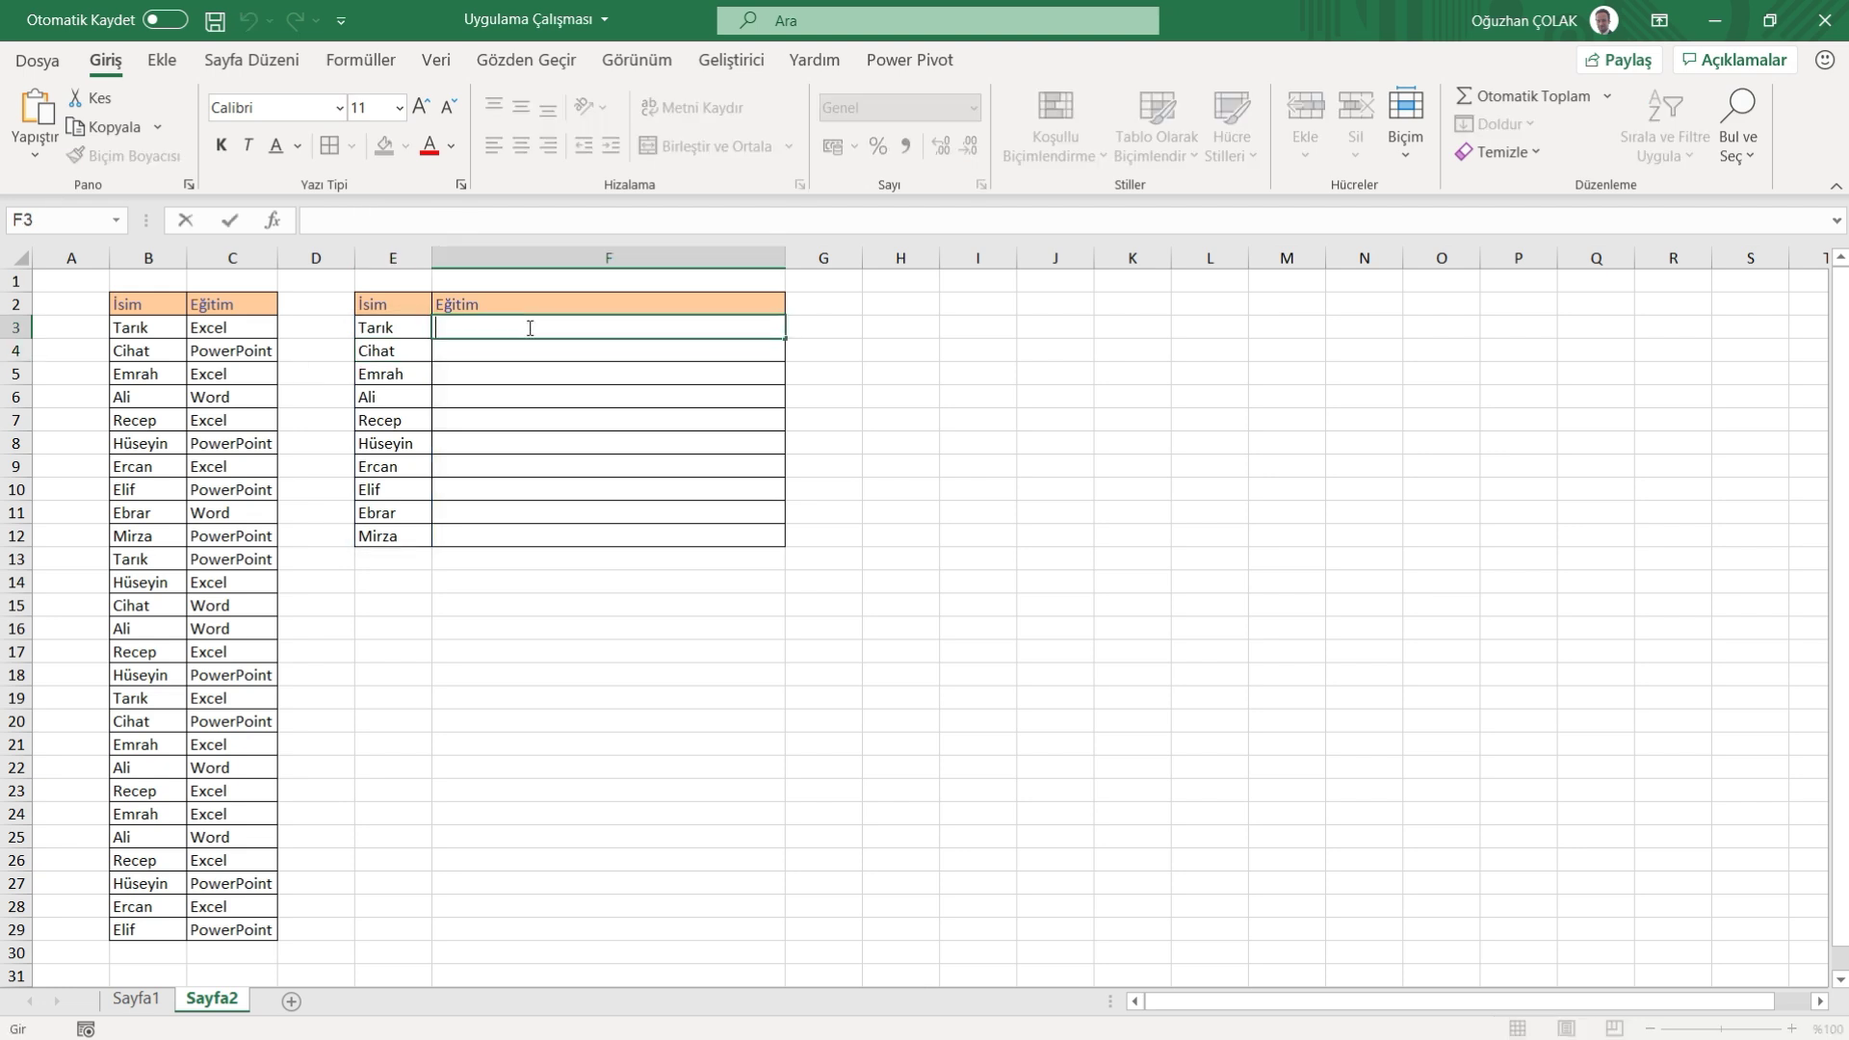
{"action": "type", "text": "=METİNBİRLEŞTİR(\", \";DOĞRU;EĞER(E3=$B$3:$B$15;$C$3:$C$15;\"\"))"}
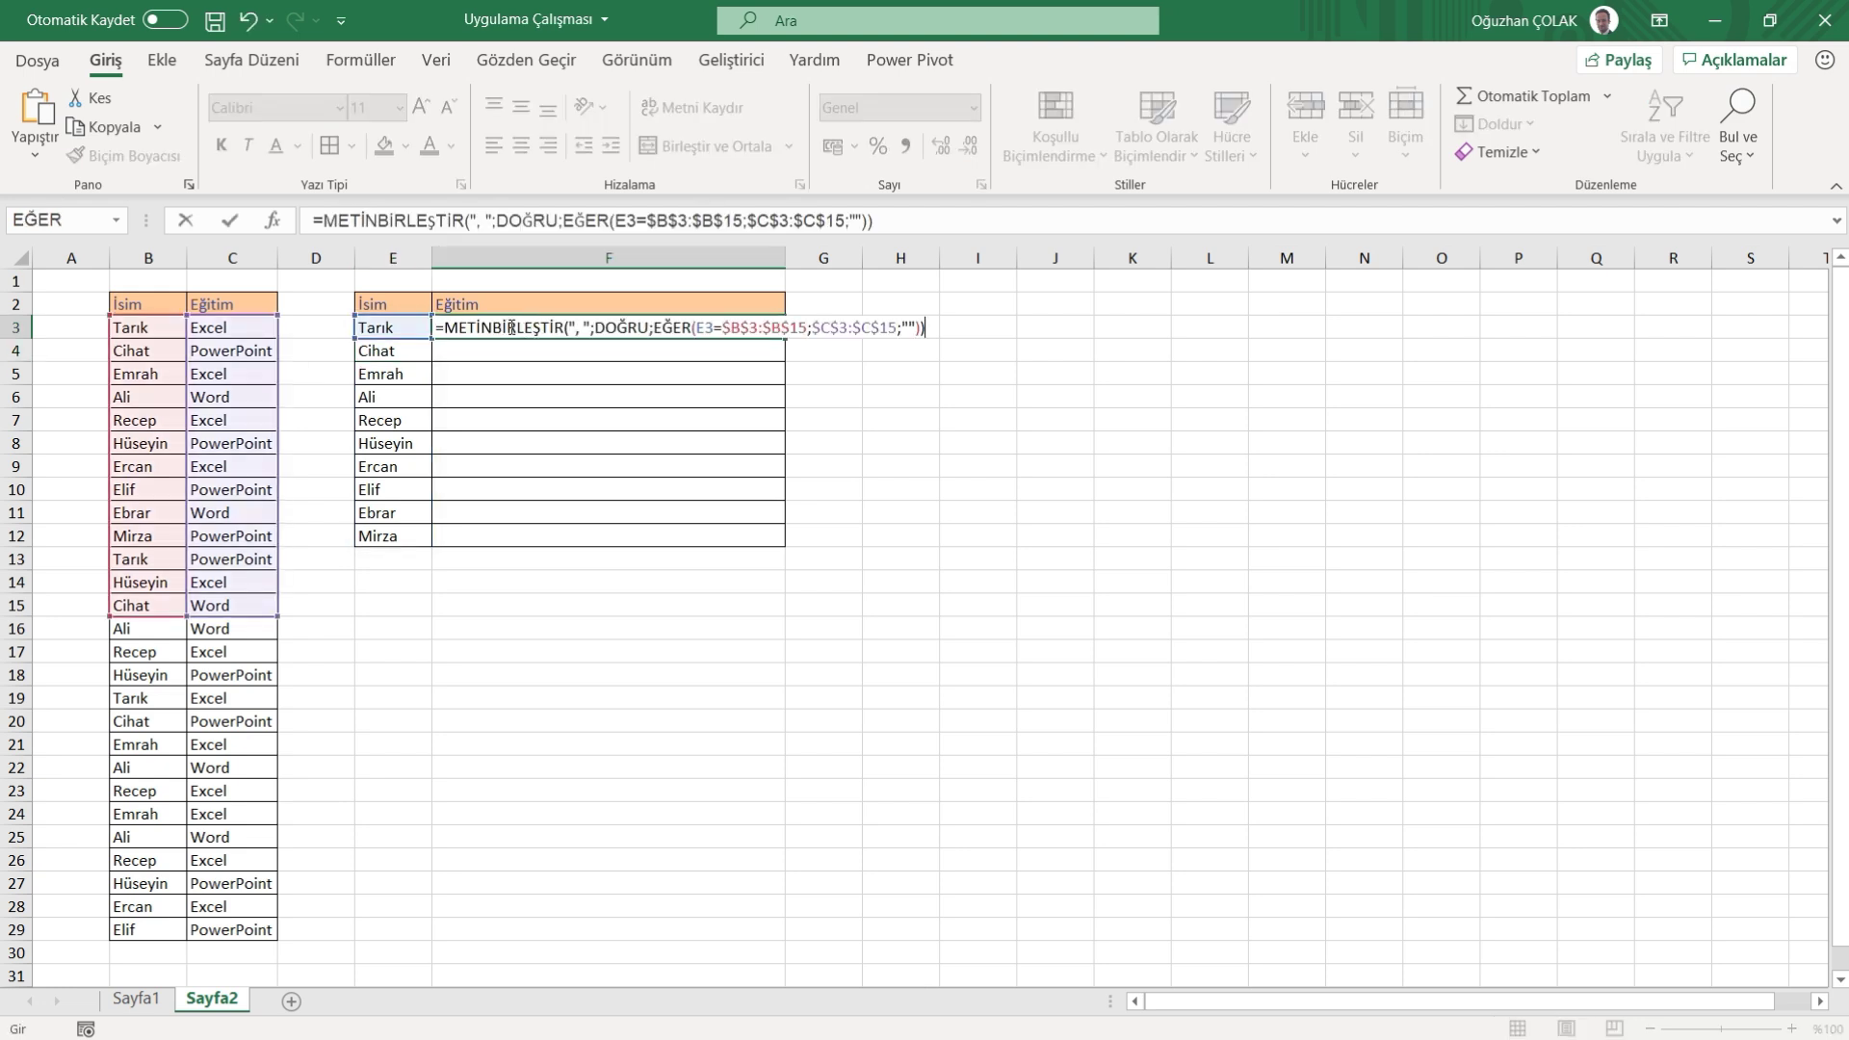
{"action": "left_click_drag", "start_coordinate": [272, 612], "coordinate": [277, 941]}
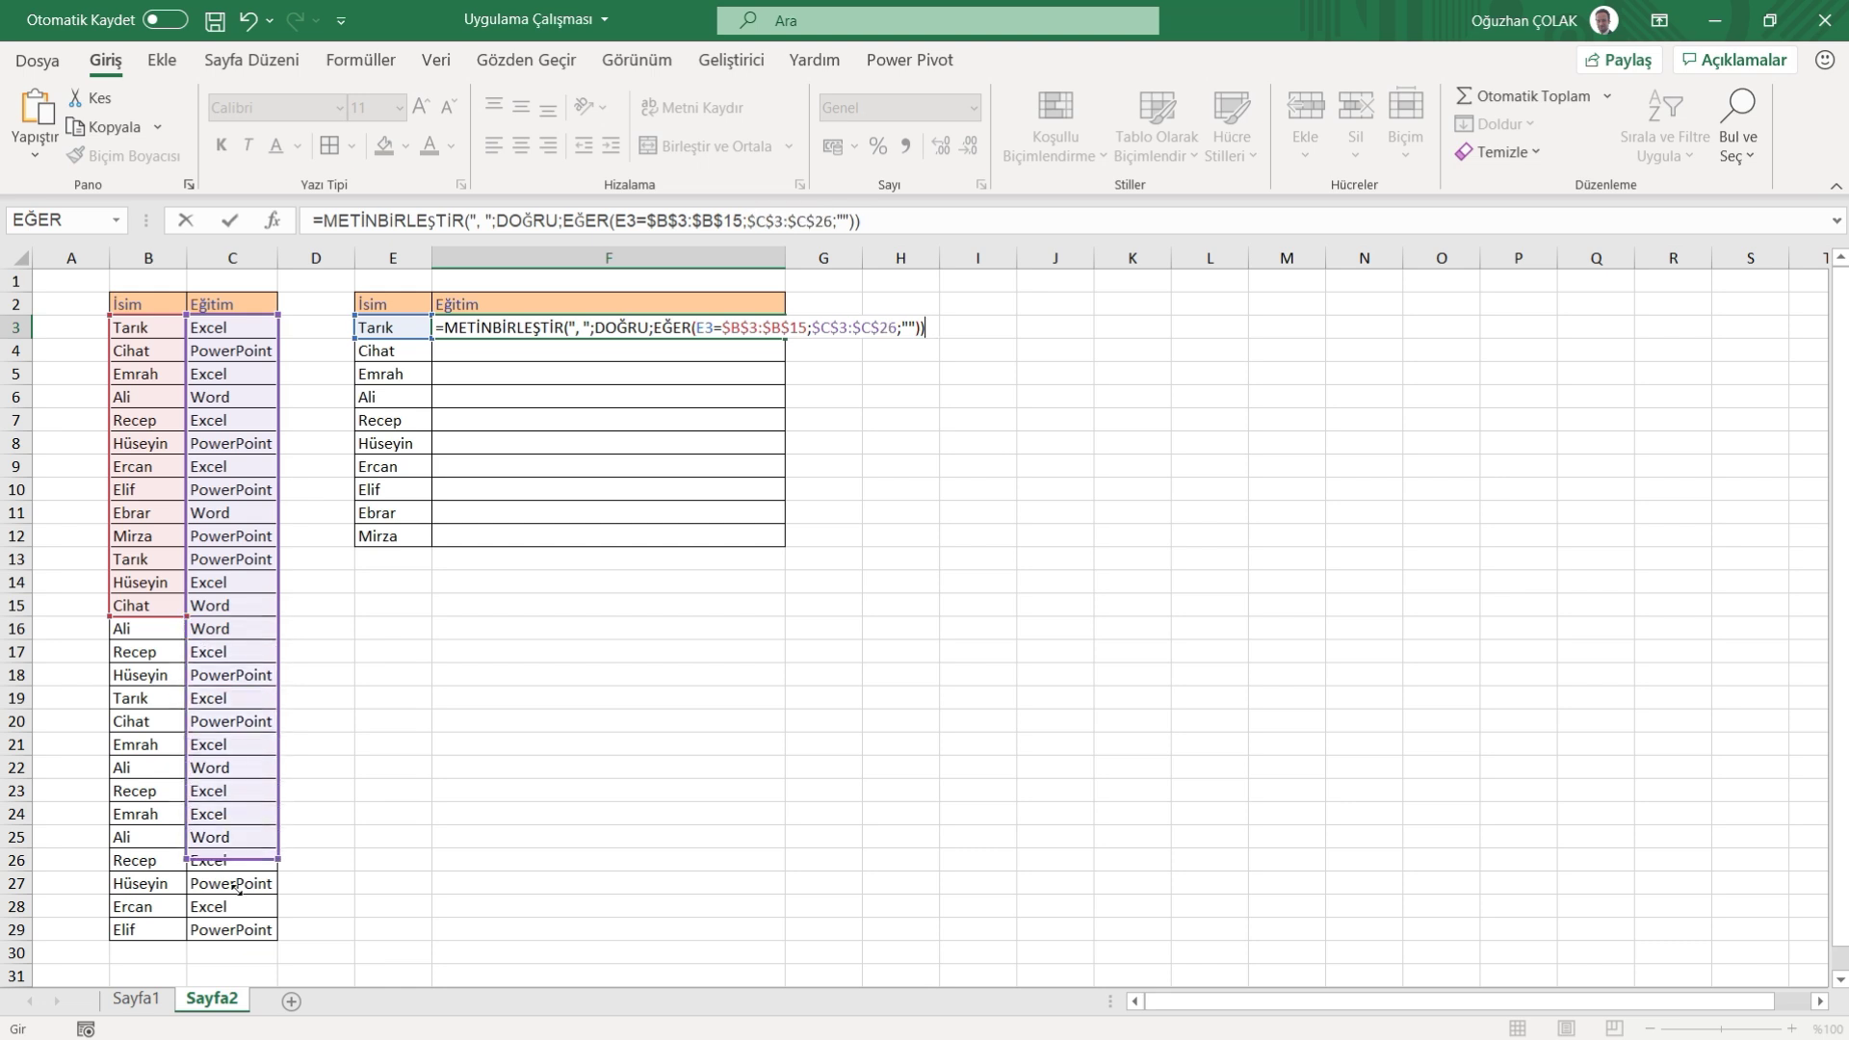
{"action": "left_click_drag", "start_coordinate": [174, 618], "coordinate": [137, 932]}
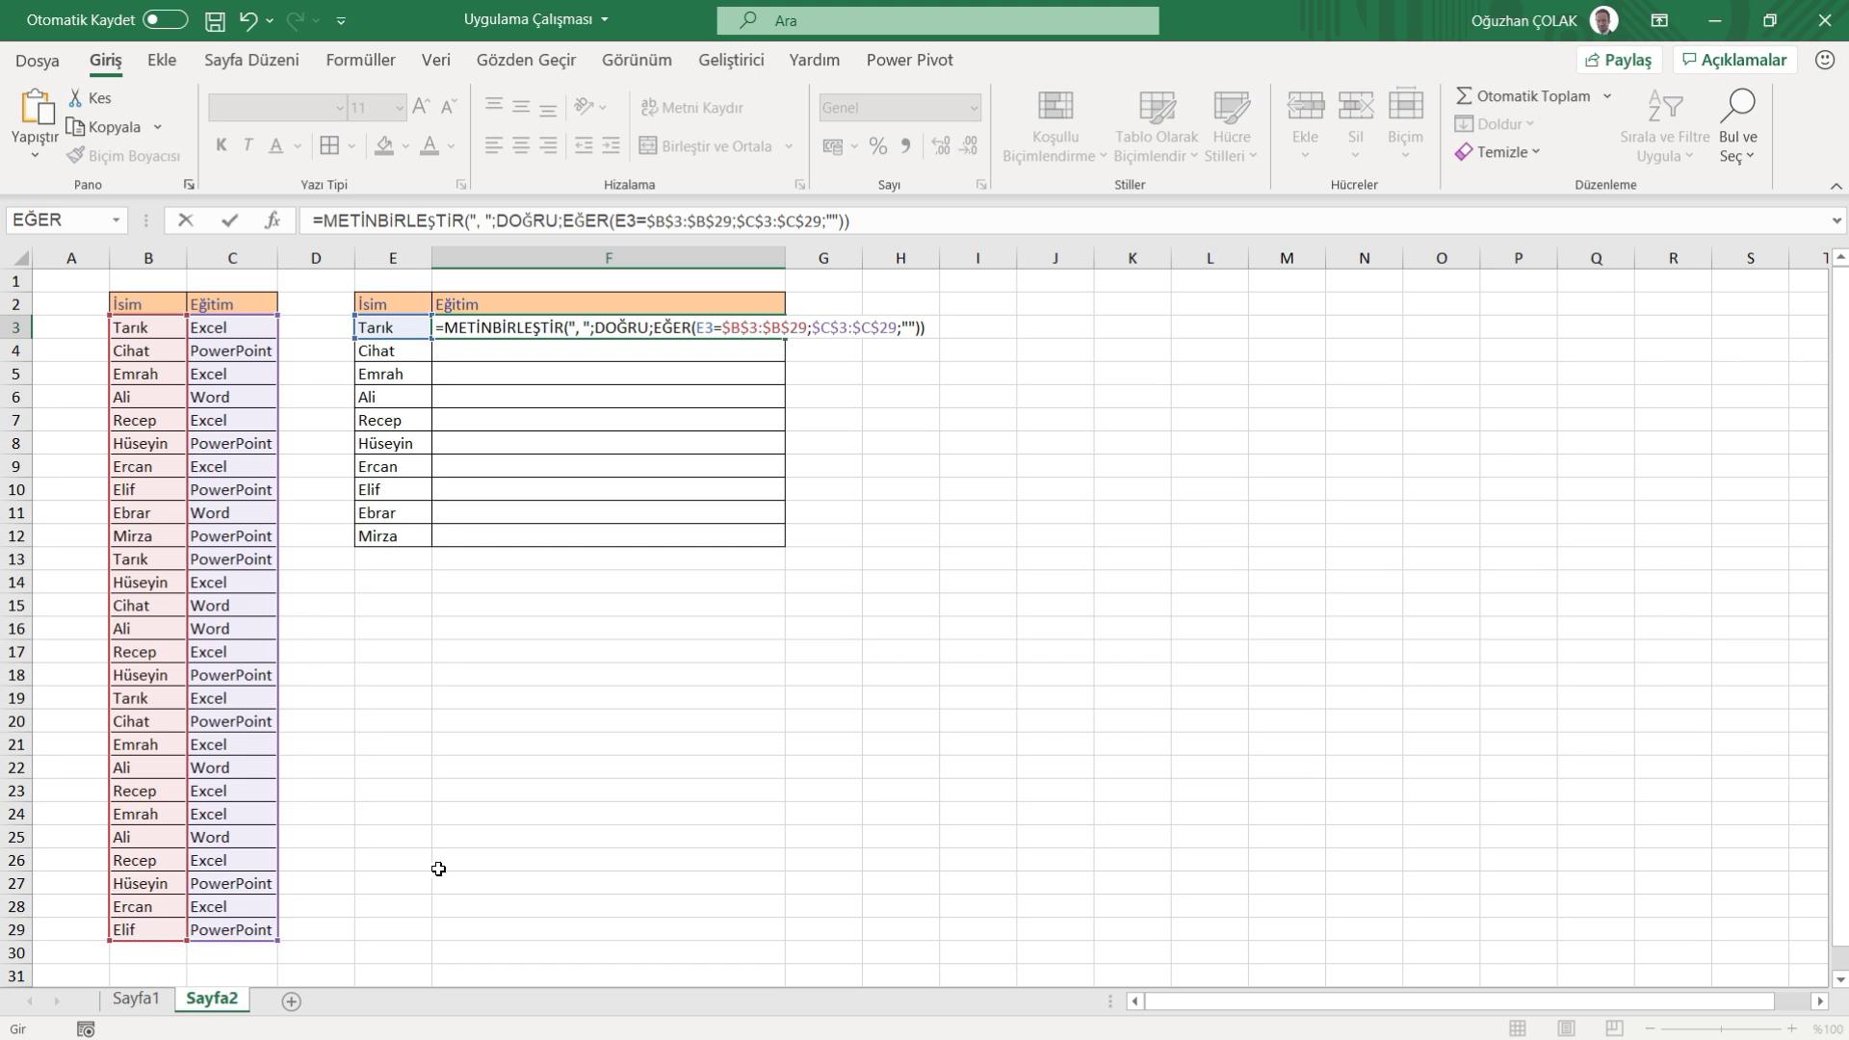
{"action": "key", "text": "Return"}
{"action": "left_click", "coordinate": [559, 321]}
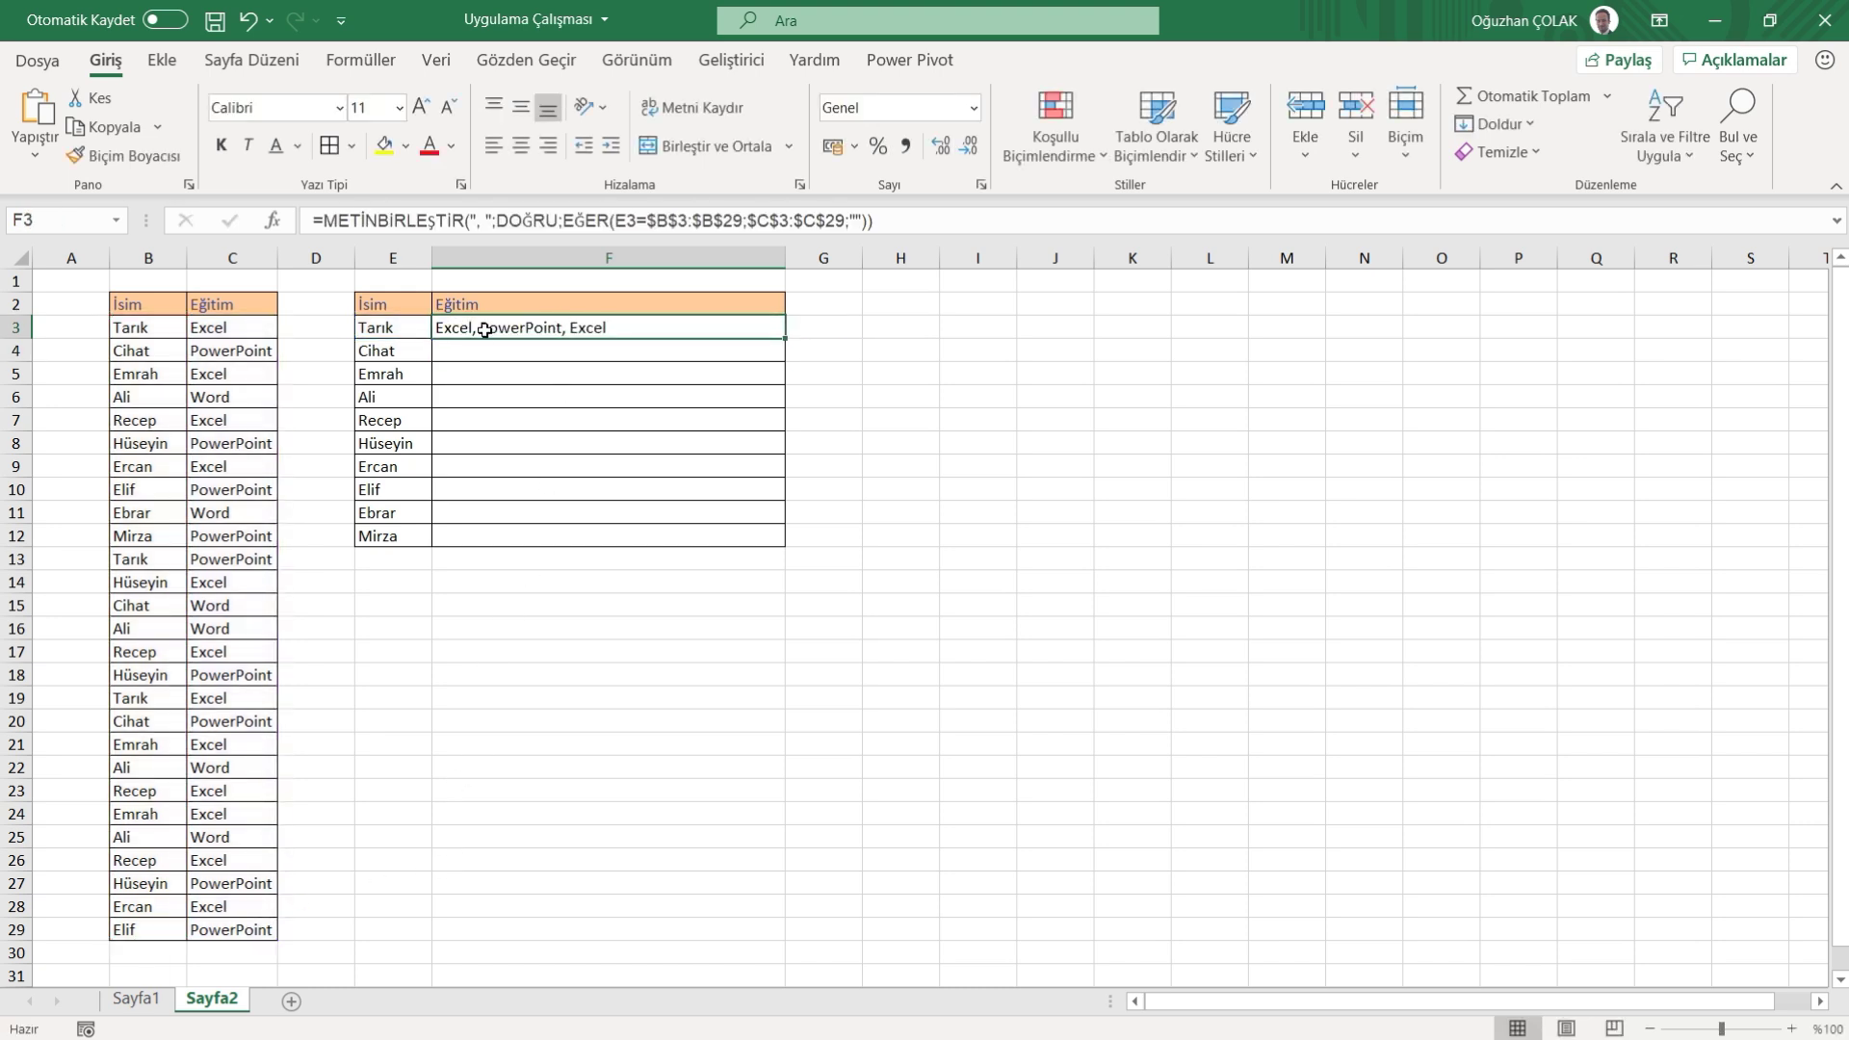
{"action": "left_click_drag", "start_coordinate": [789, 342], "coordinate": [764, 545]}
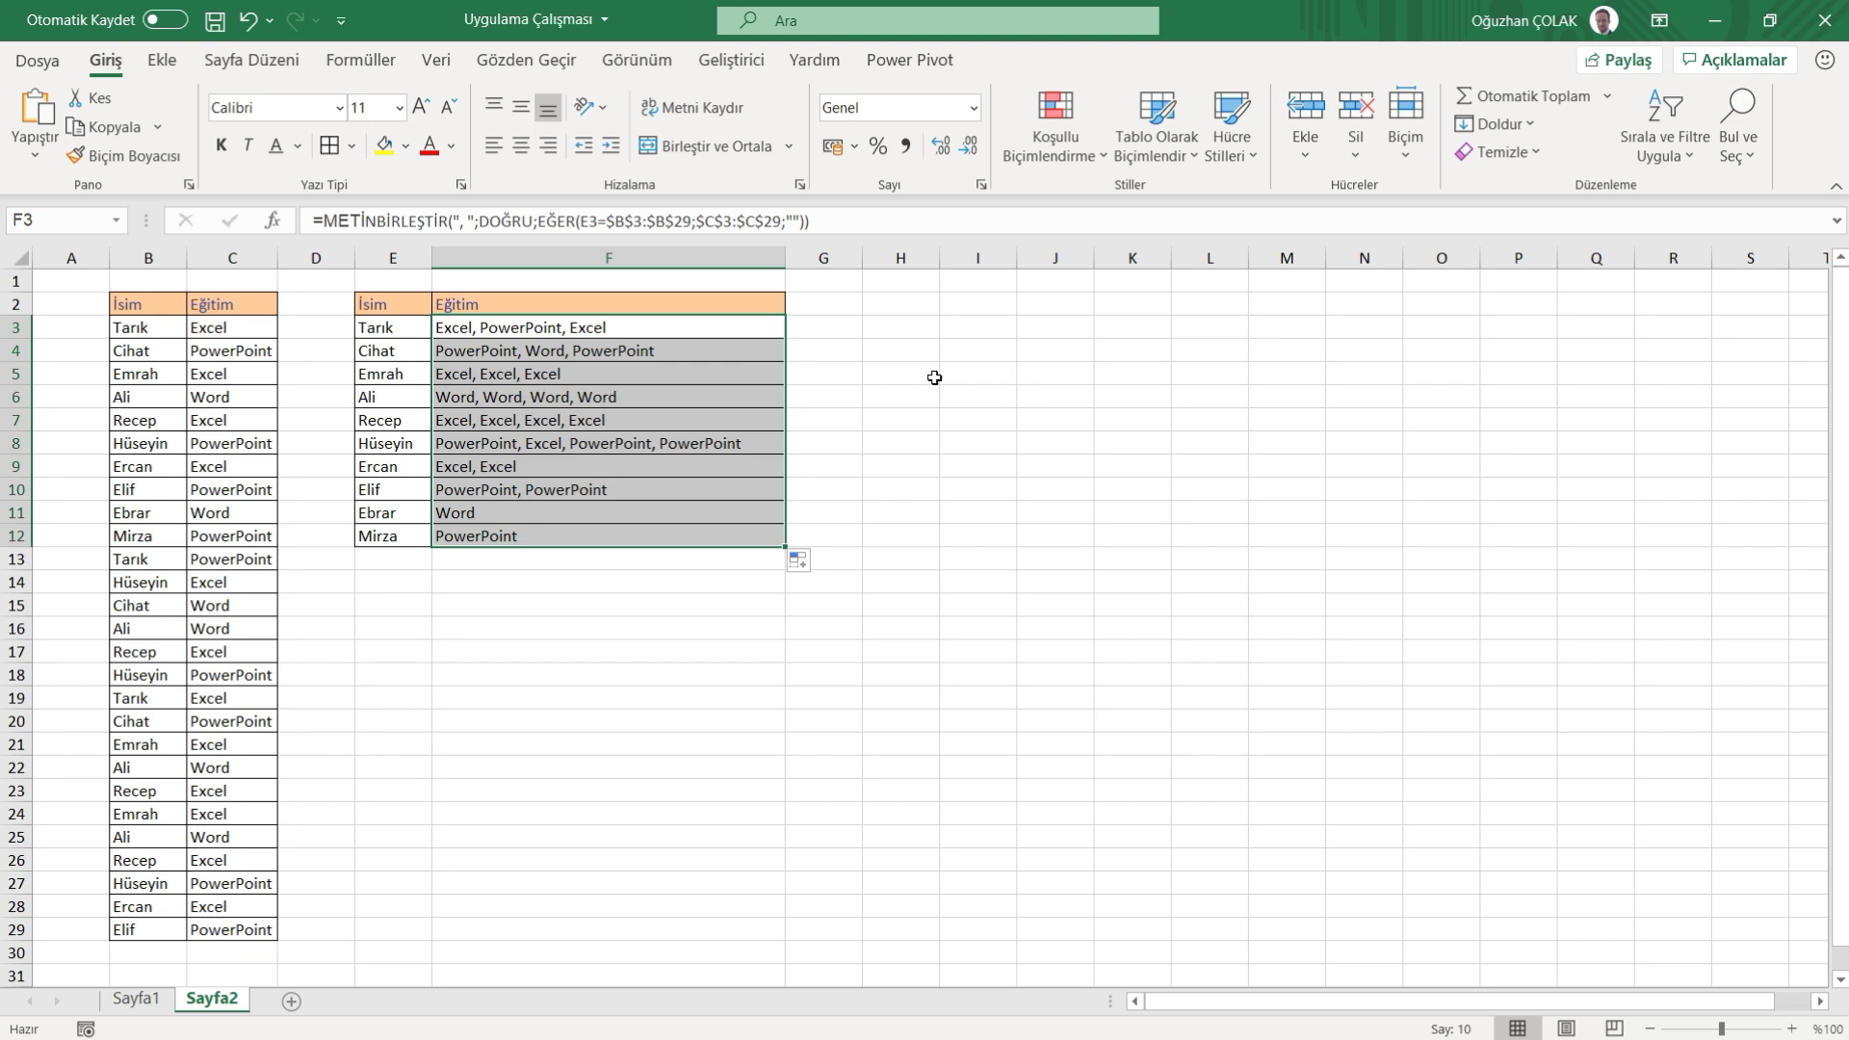
{"action": "key", "text": "Delete"}
{"action": "left_click", "coordinate": [827, 333]}
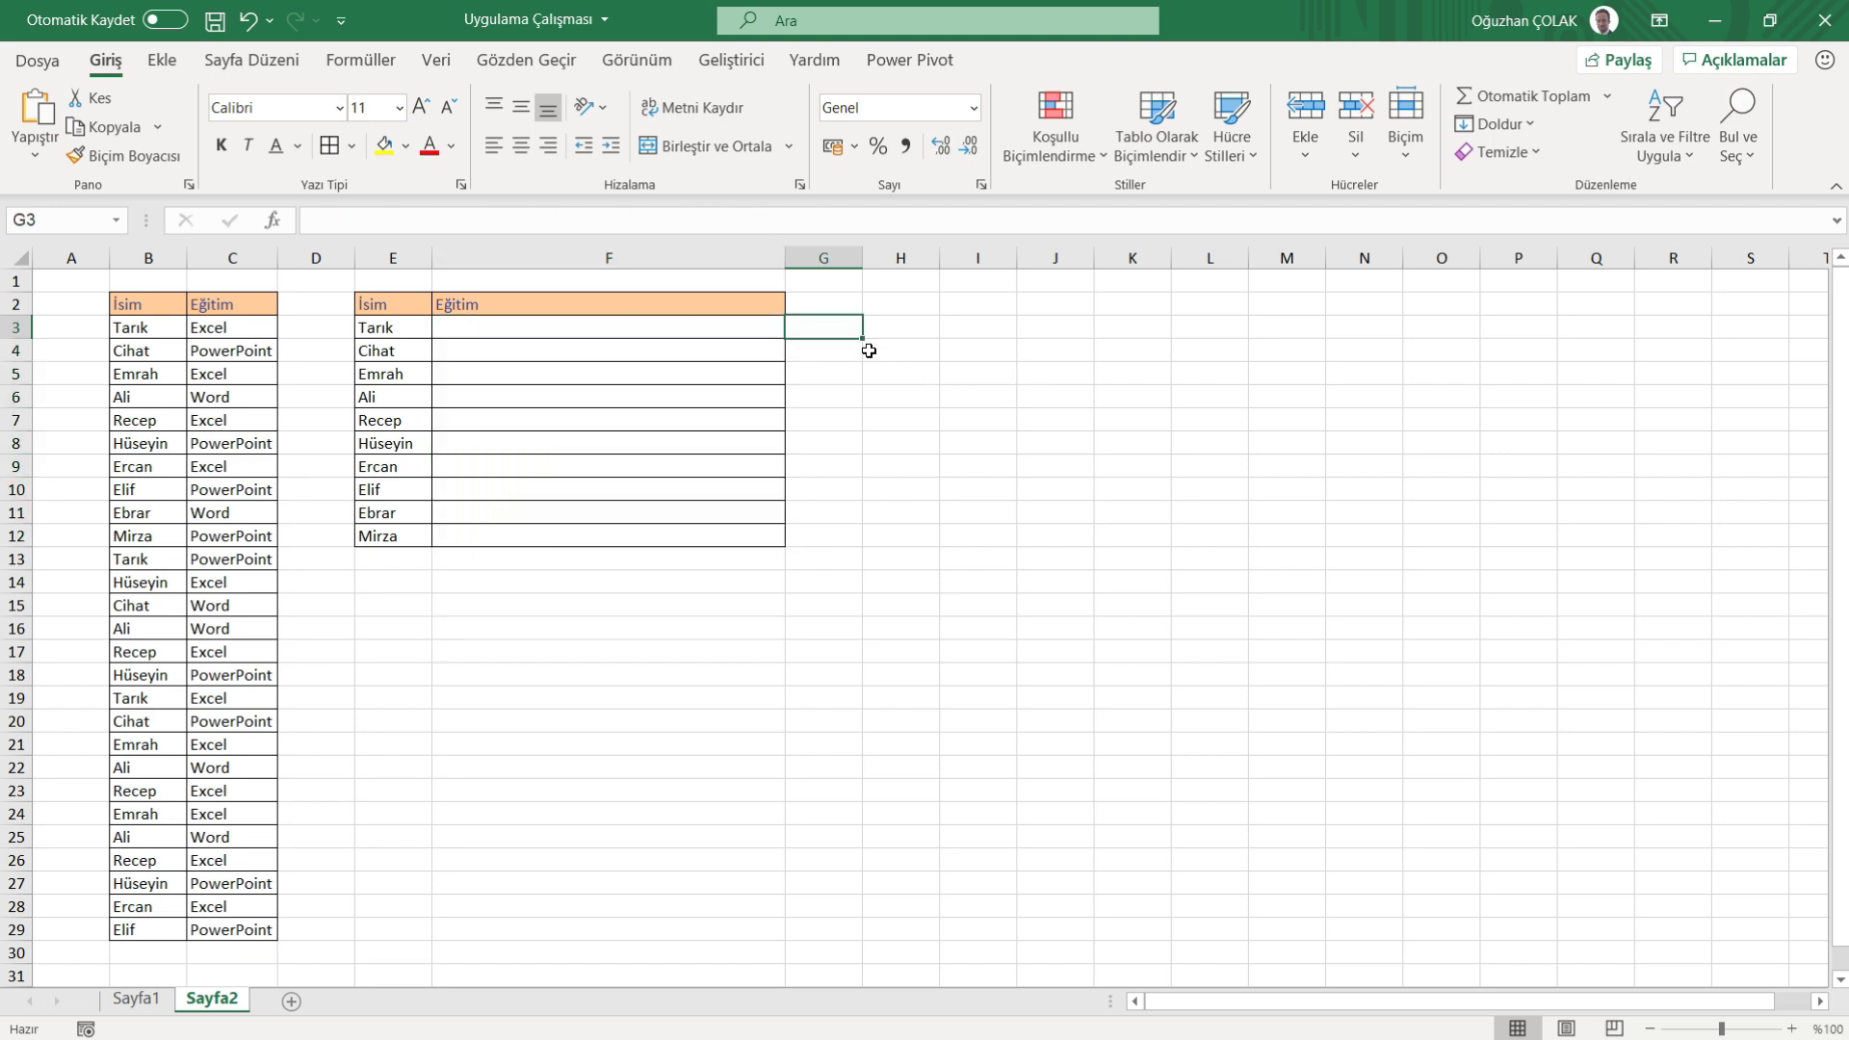
Enter =EĞER(E3=$B$3:$B$29;$C$3:$C$29;"") in G3, spilling Excel, PowerPoint, Excel, and widen column G.
{"action": "type", "text": "=eğer"}
{"action": "key", "text": "Tab"}
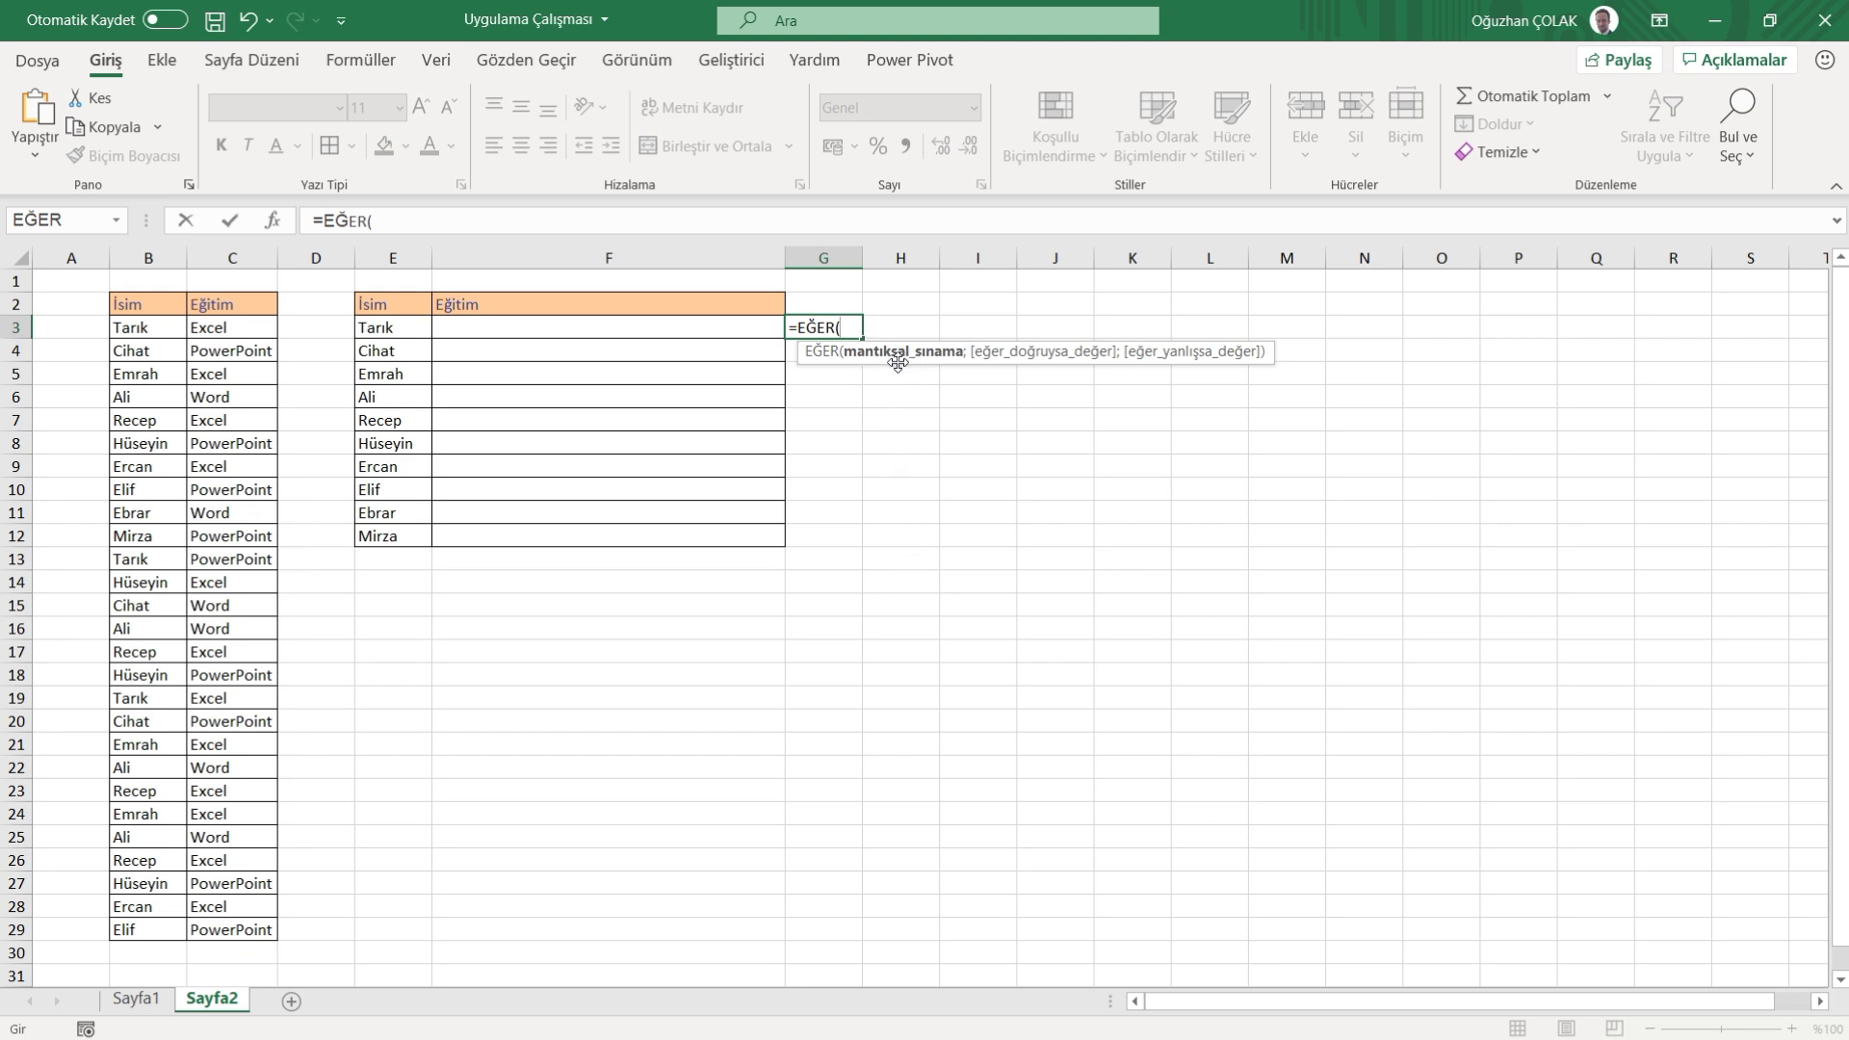
{"action": "left_click", "coordinate": [394, 333]}
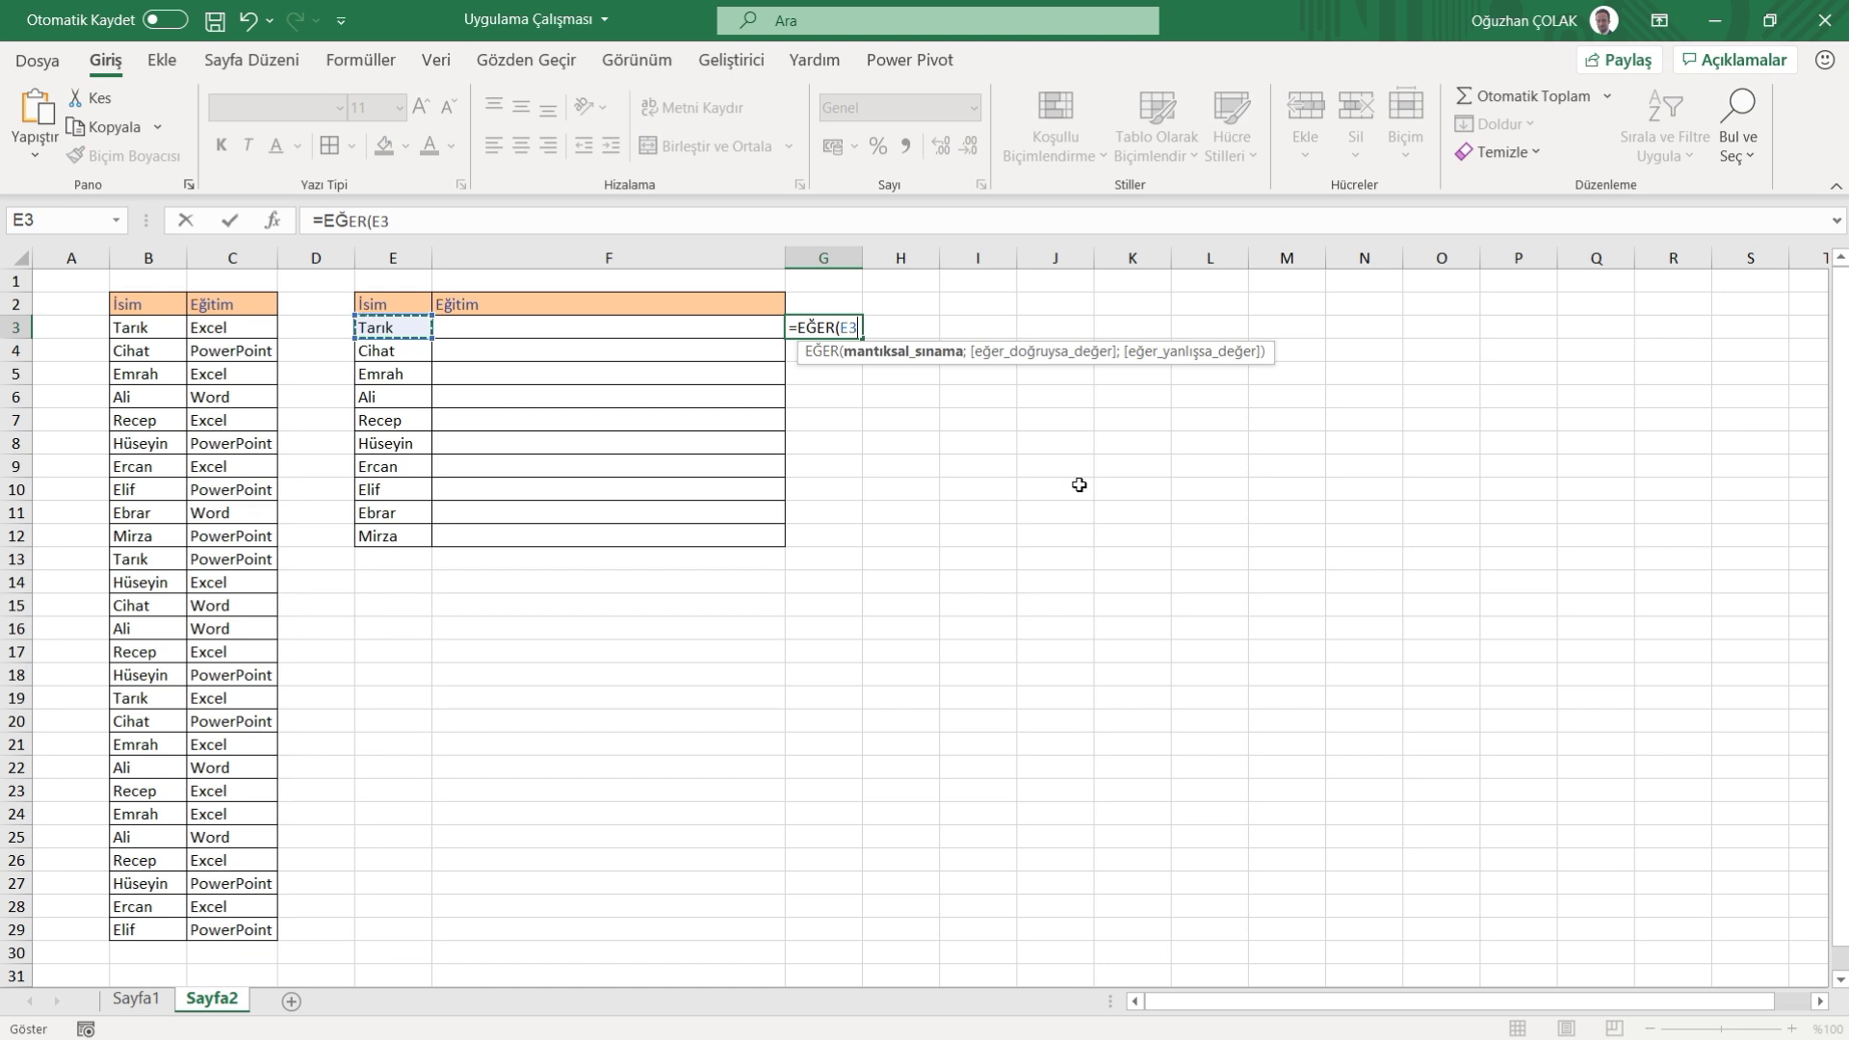
{"action": "type", "text": "="}
{"action": "left_click_drag", "start_coordinate": [148, 325], "coordinate": [130, 929]}
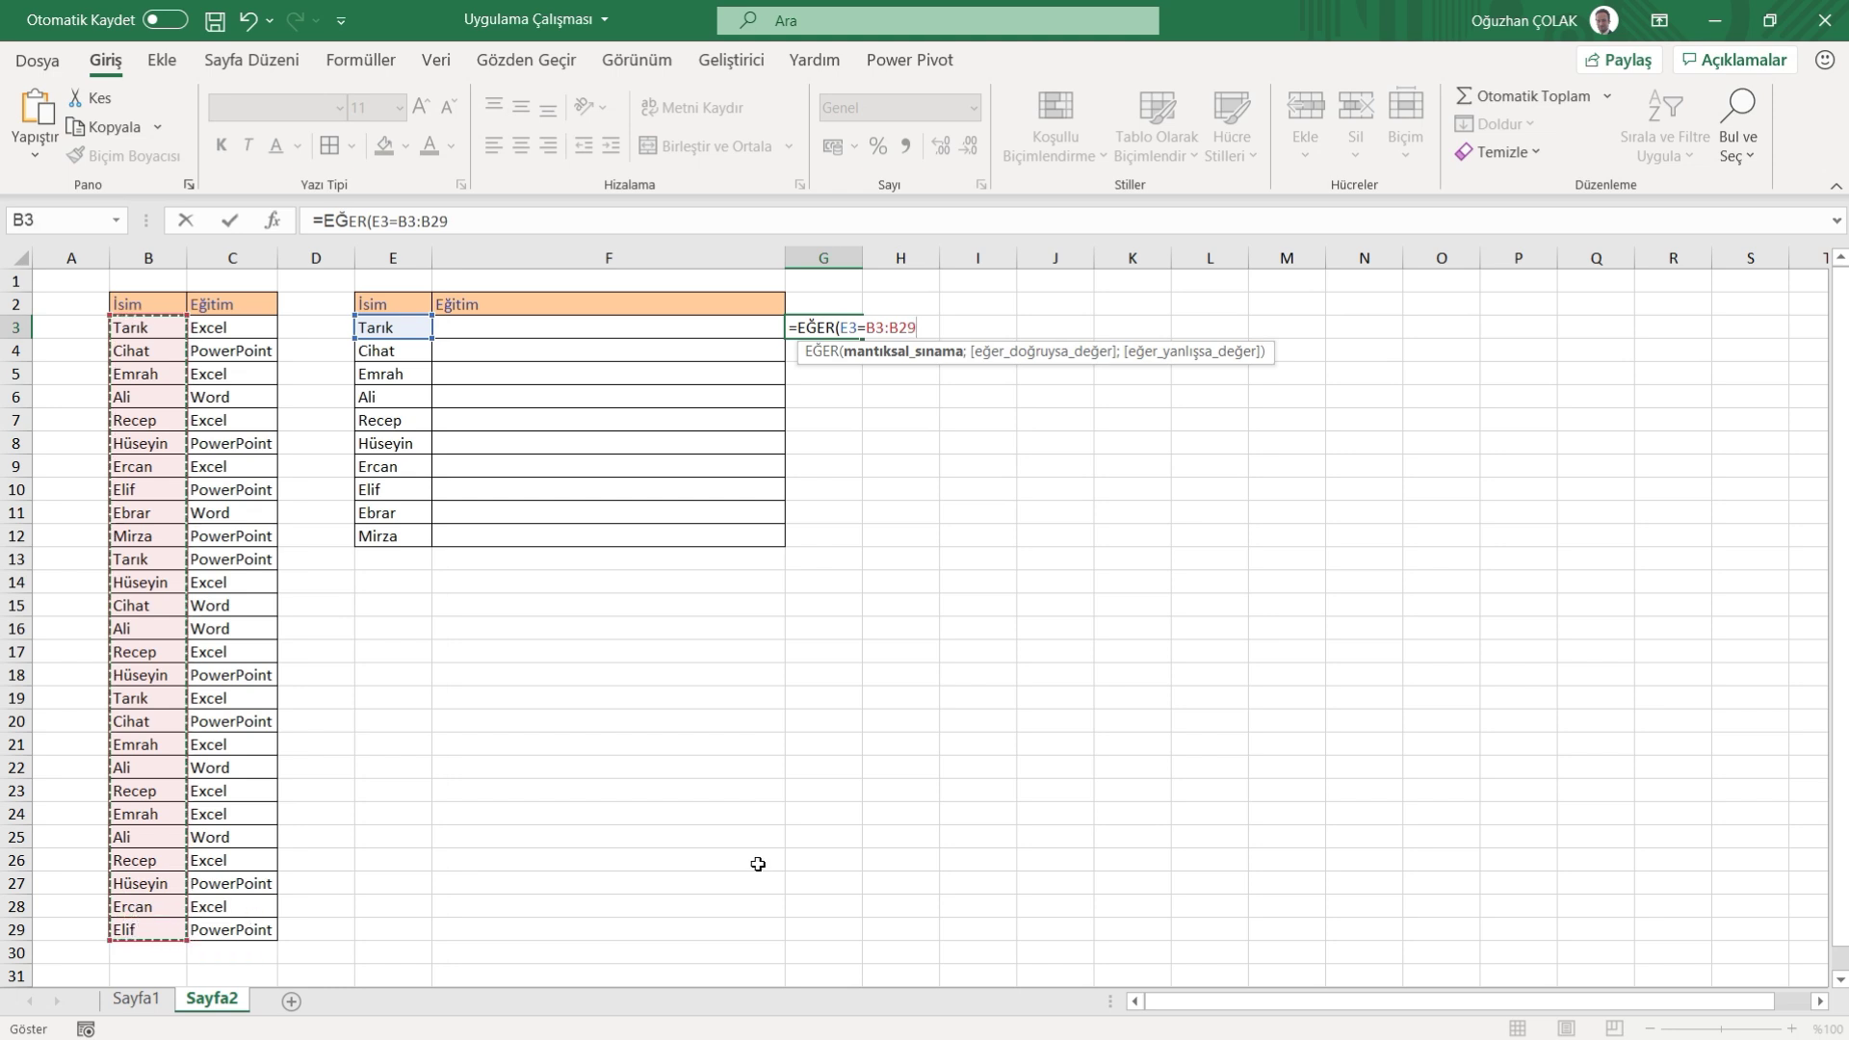
{"action": "key", "text": "F4"}
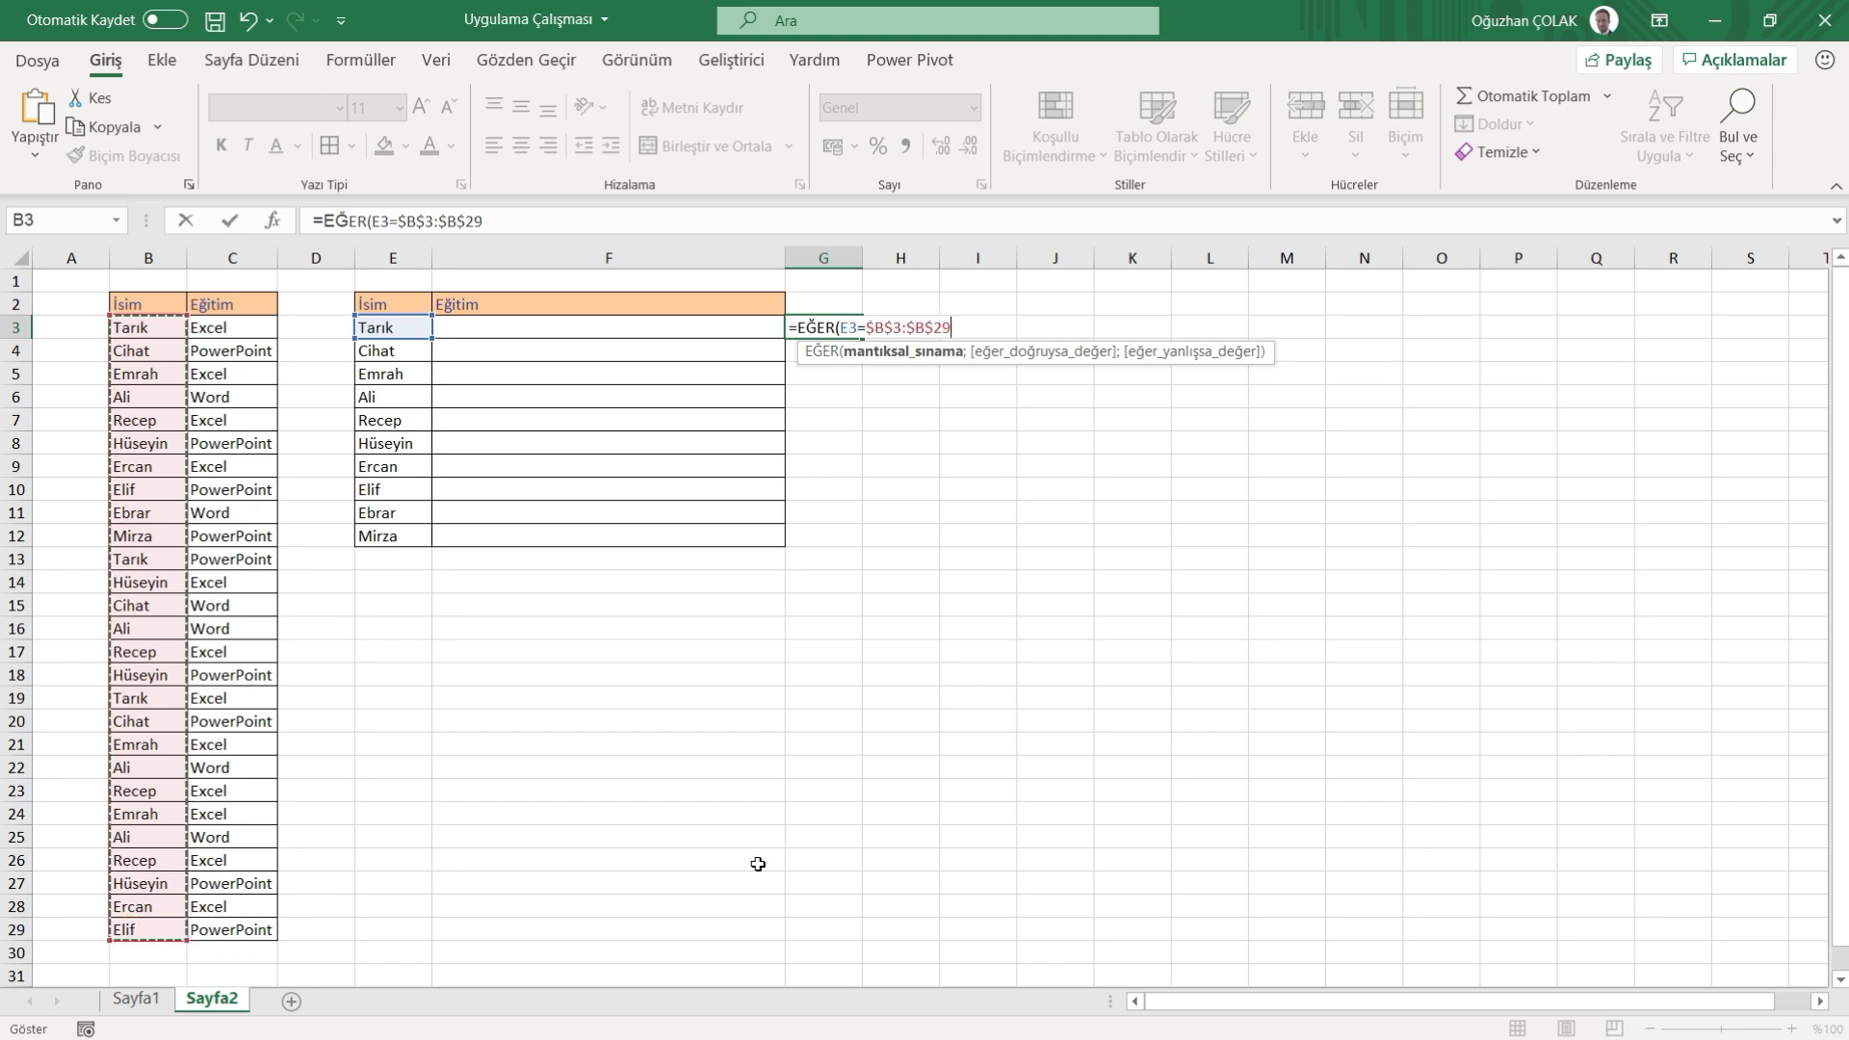
{"action": "type", "text": ";"}
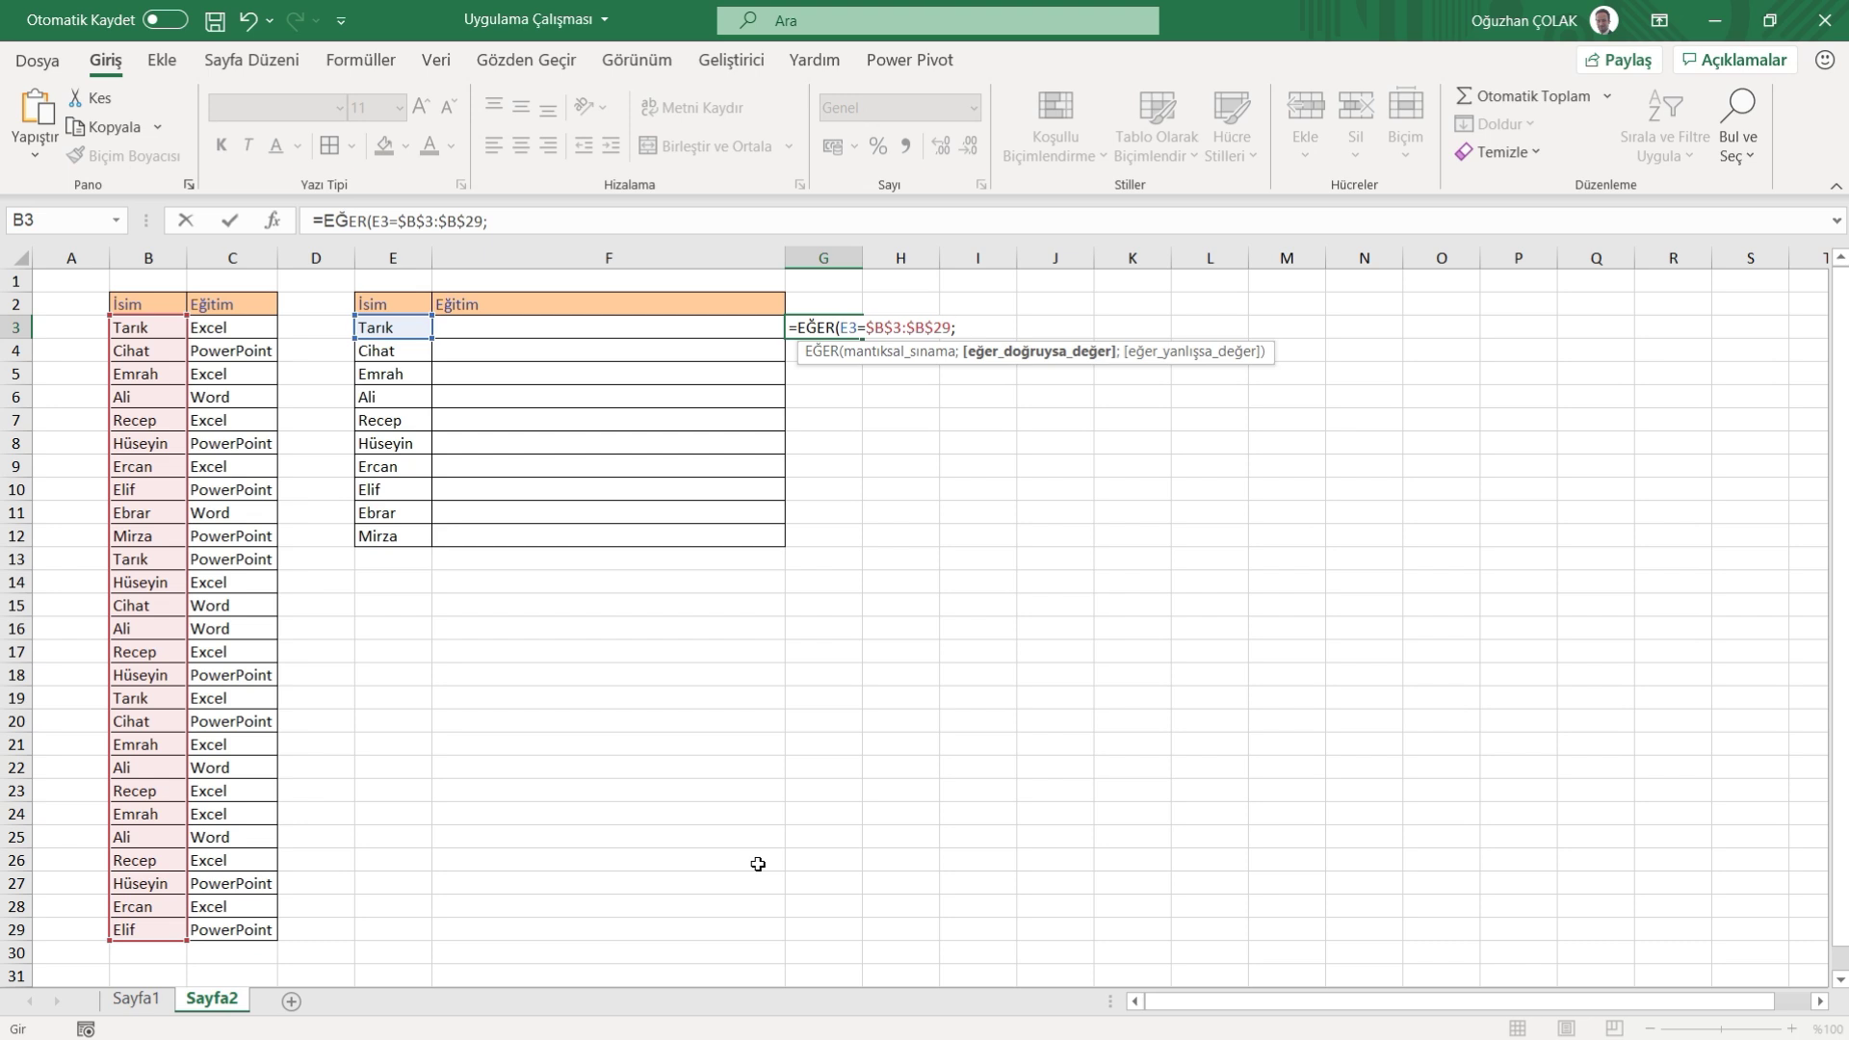
{"action": "left_click_drag", "start_coordinate": [252, 325], "coordinate": [231, 930]}
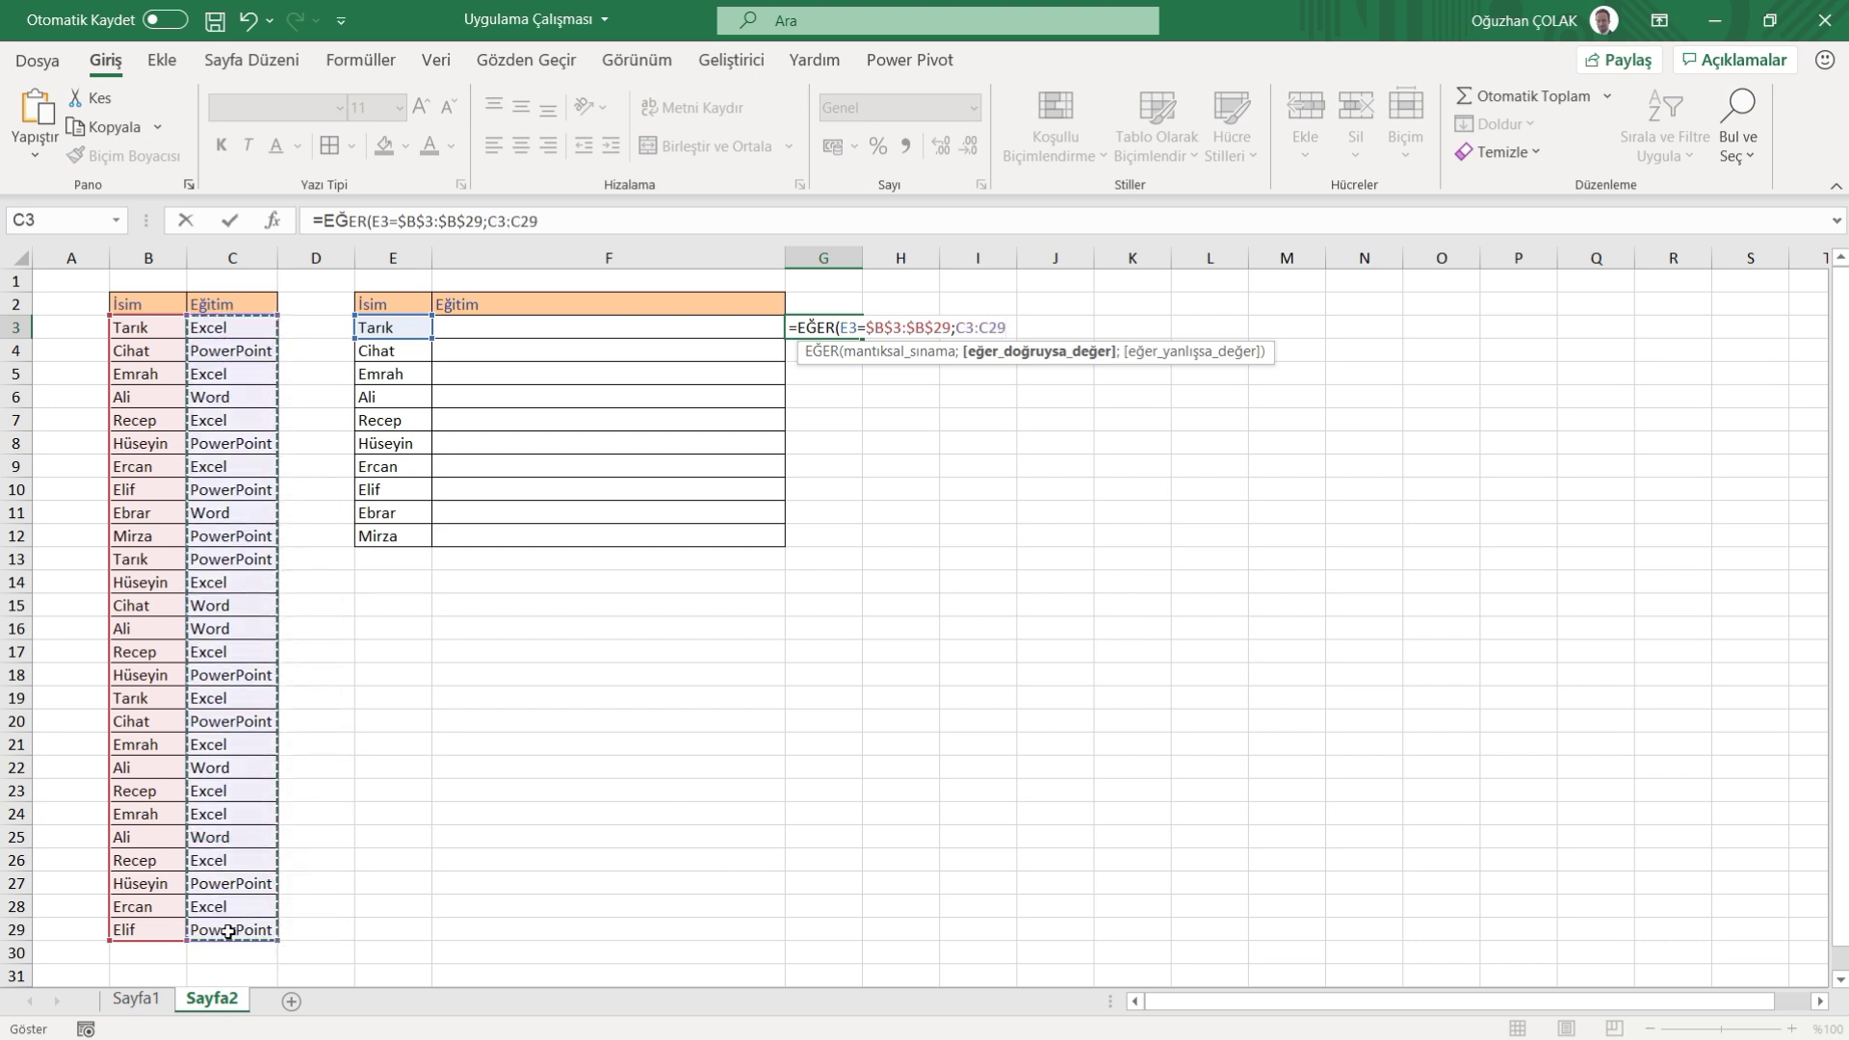
{"action": "key", "text": "F4"}
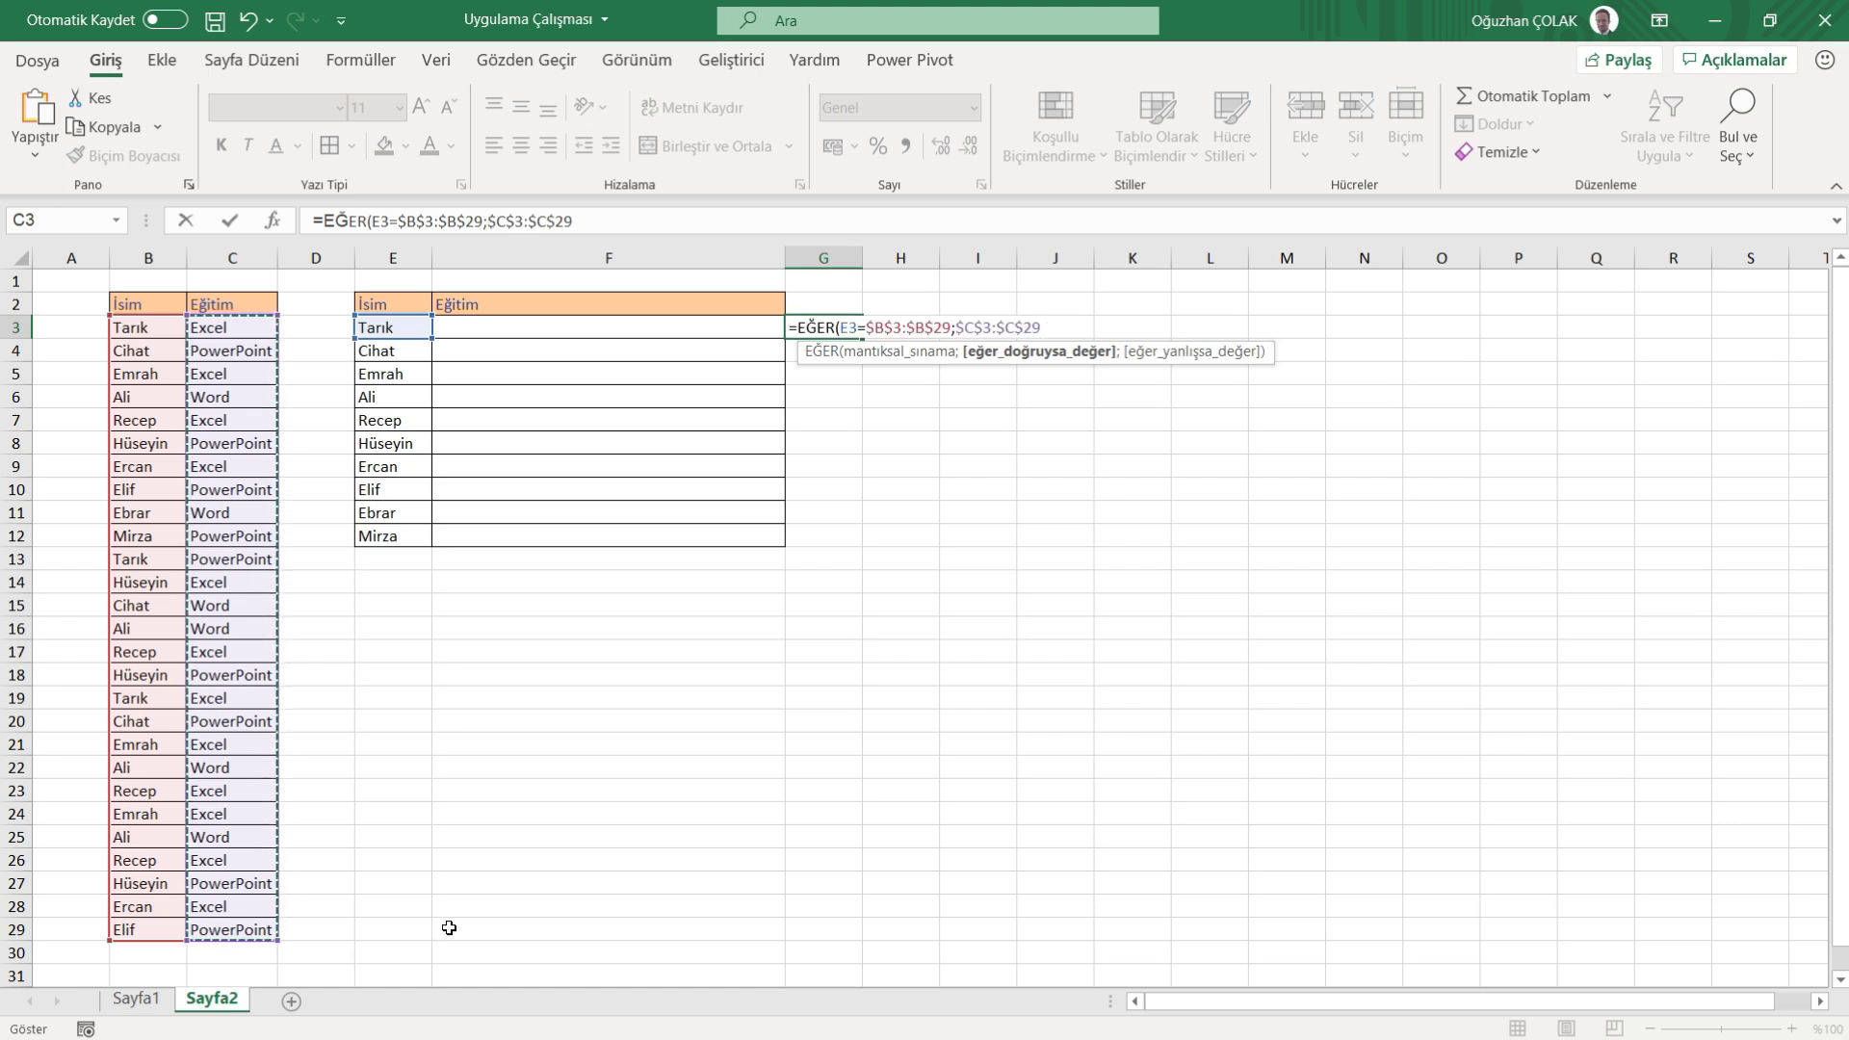
{"action": "type", "text": ";\"\""}
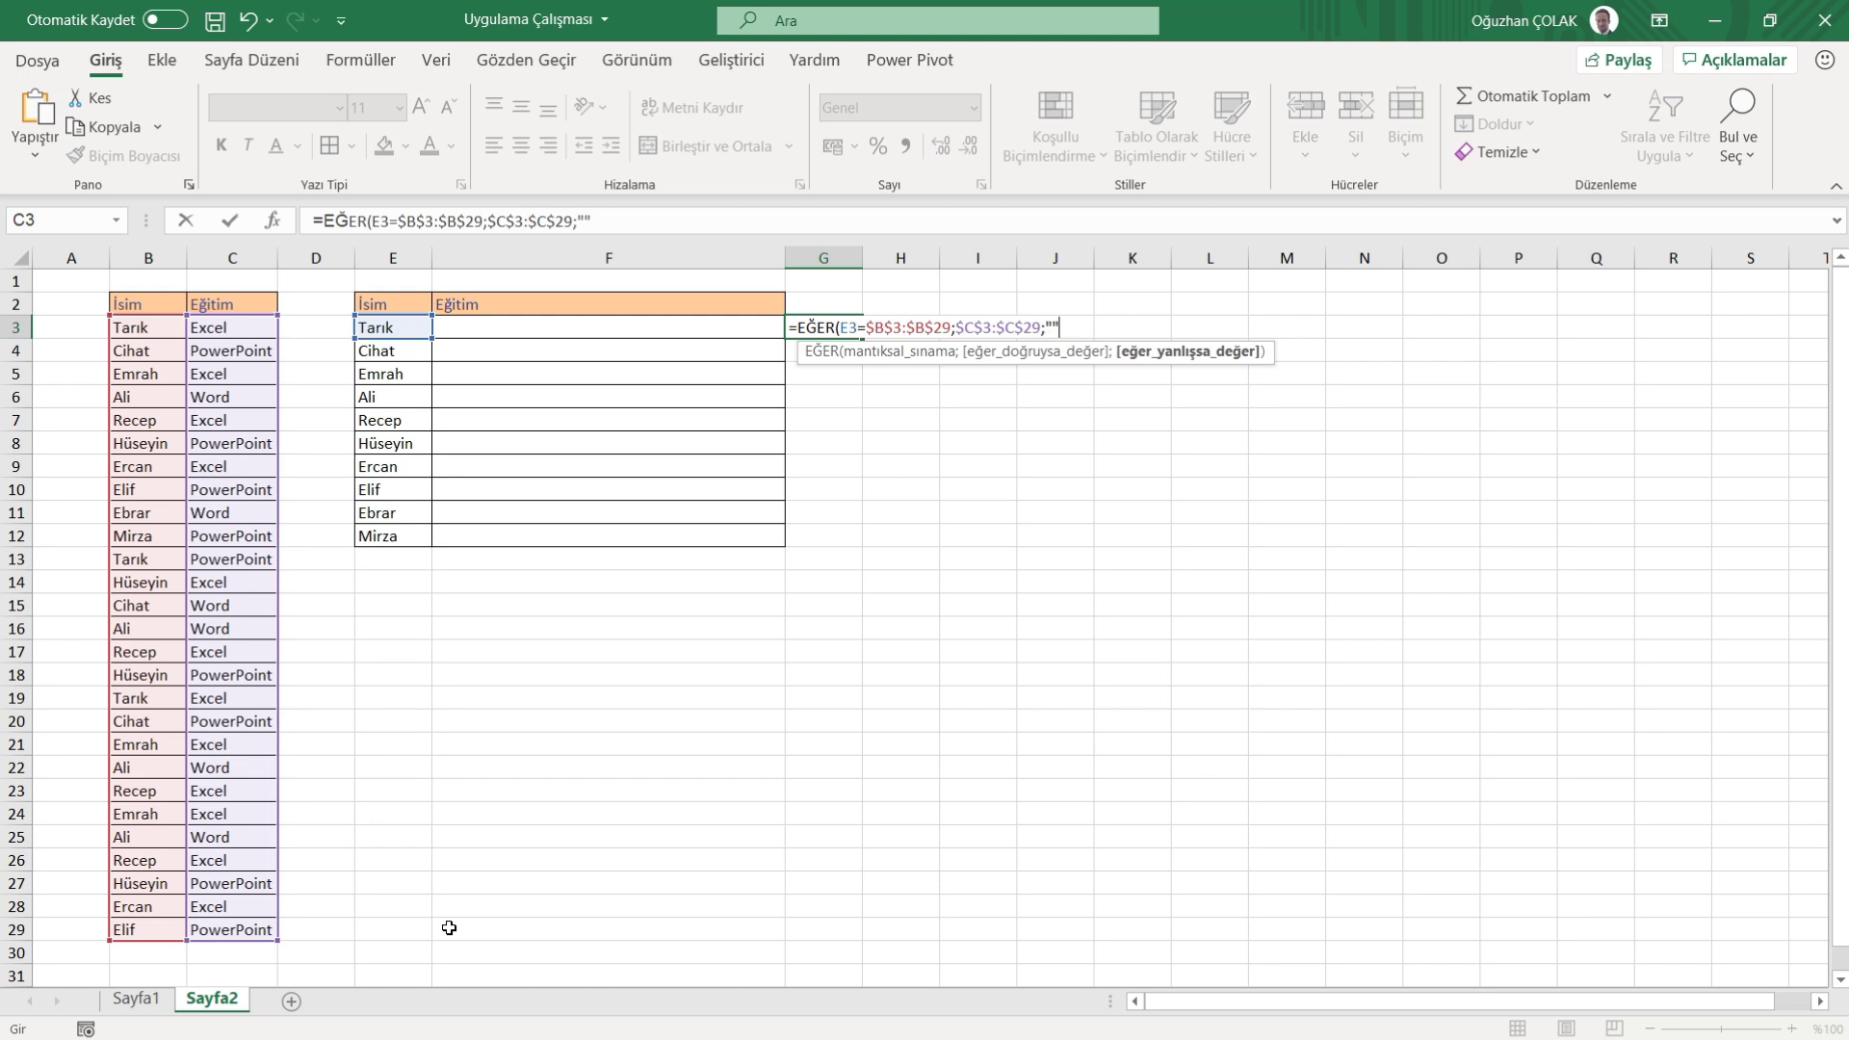
{"action": "type", "text": ")"}
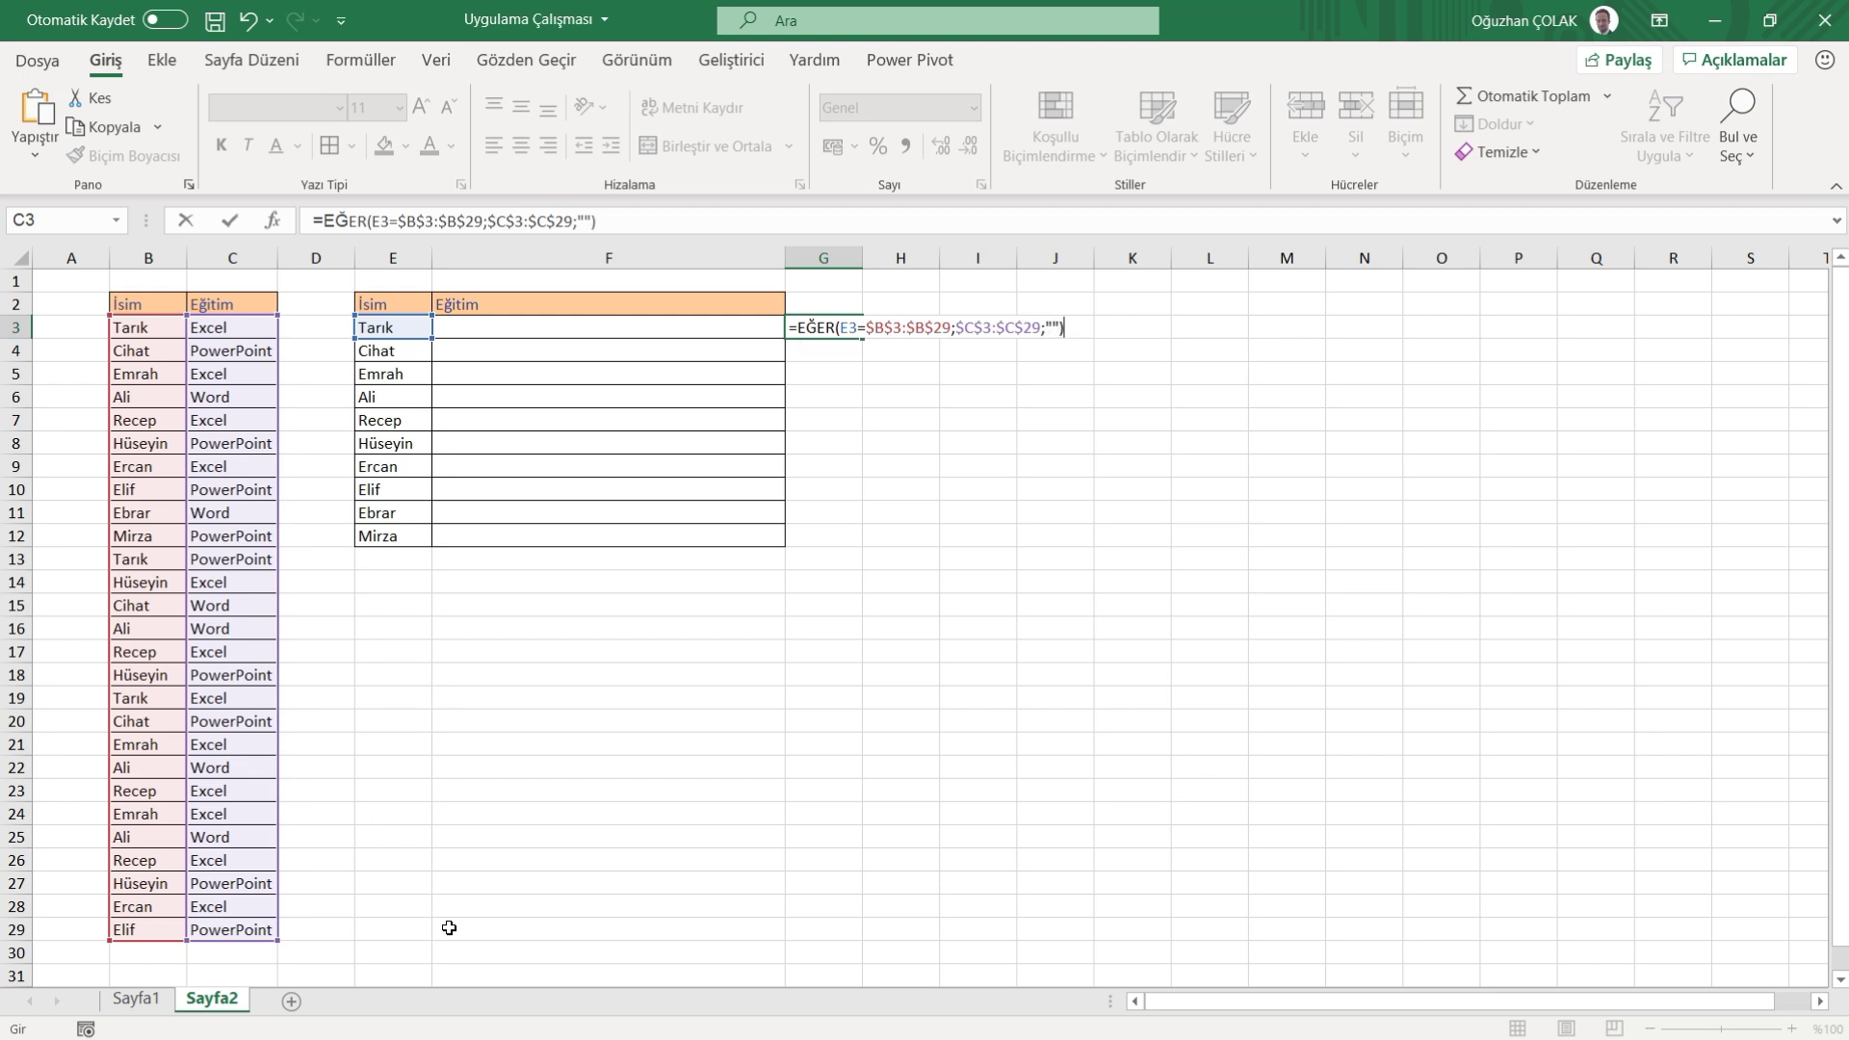
{"action": "key", "text": "Return"}
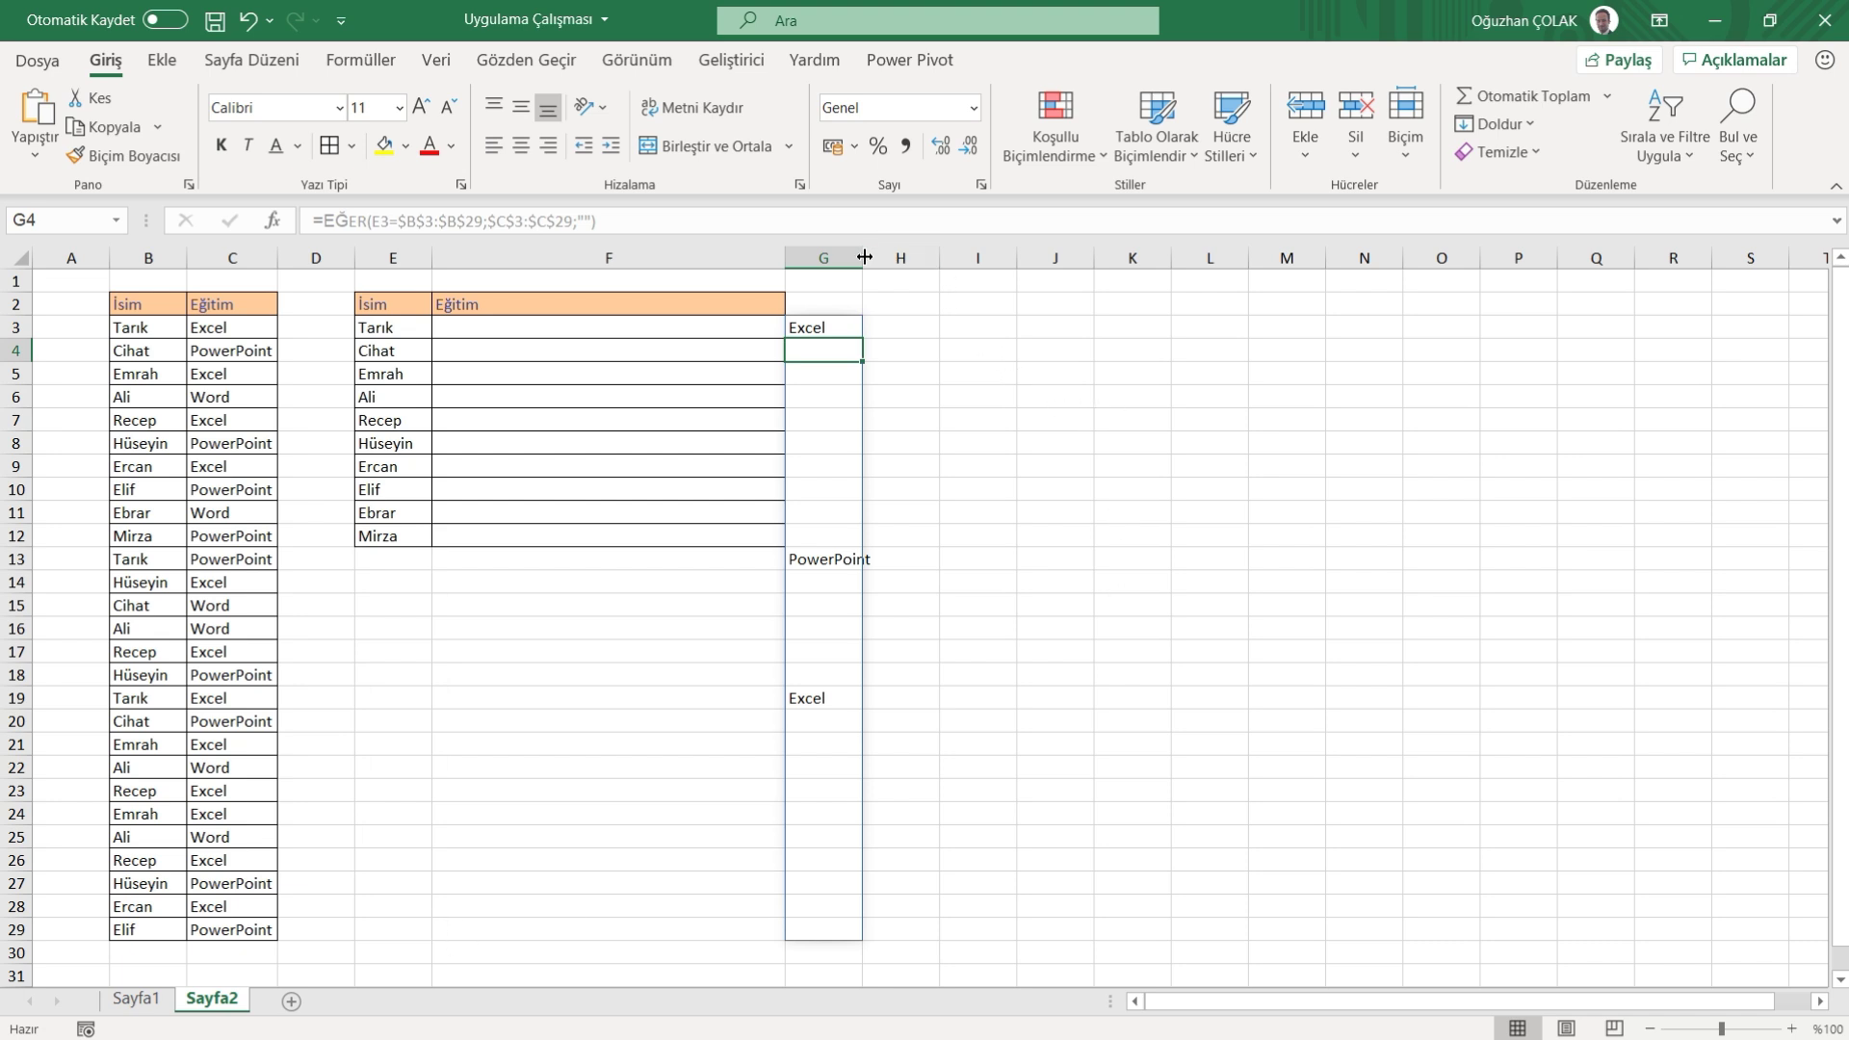
{"action": "left_click_drag", "start_coordinate": [863, 264], "coordinate": [880, 267]}
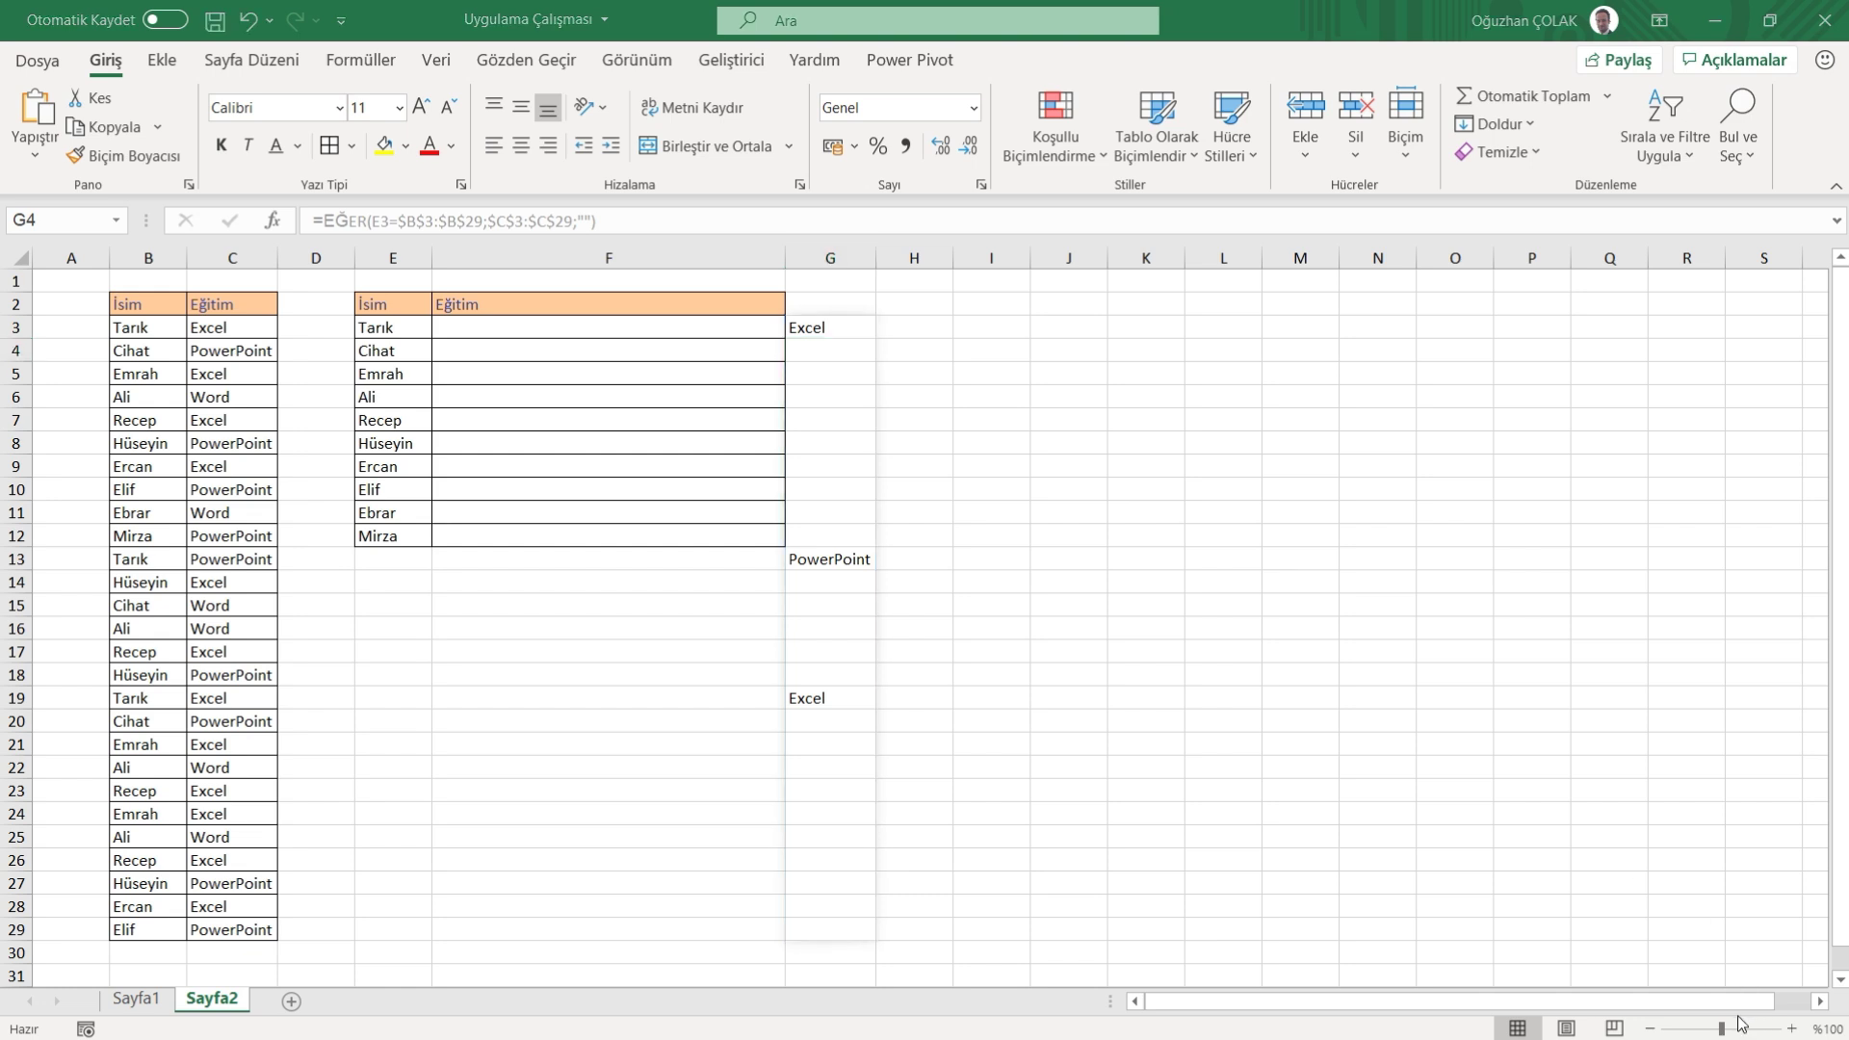
{"action": "left_click", "coordinate": [900, 330]}
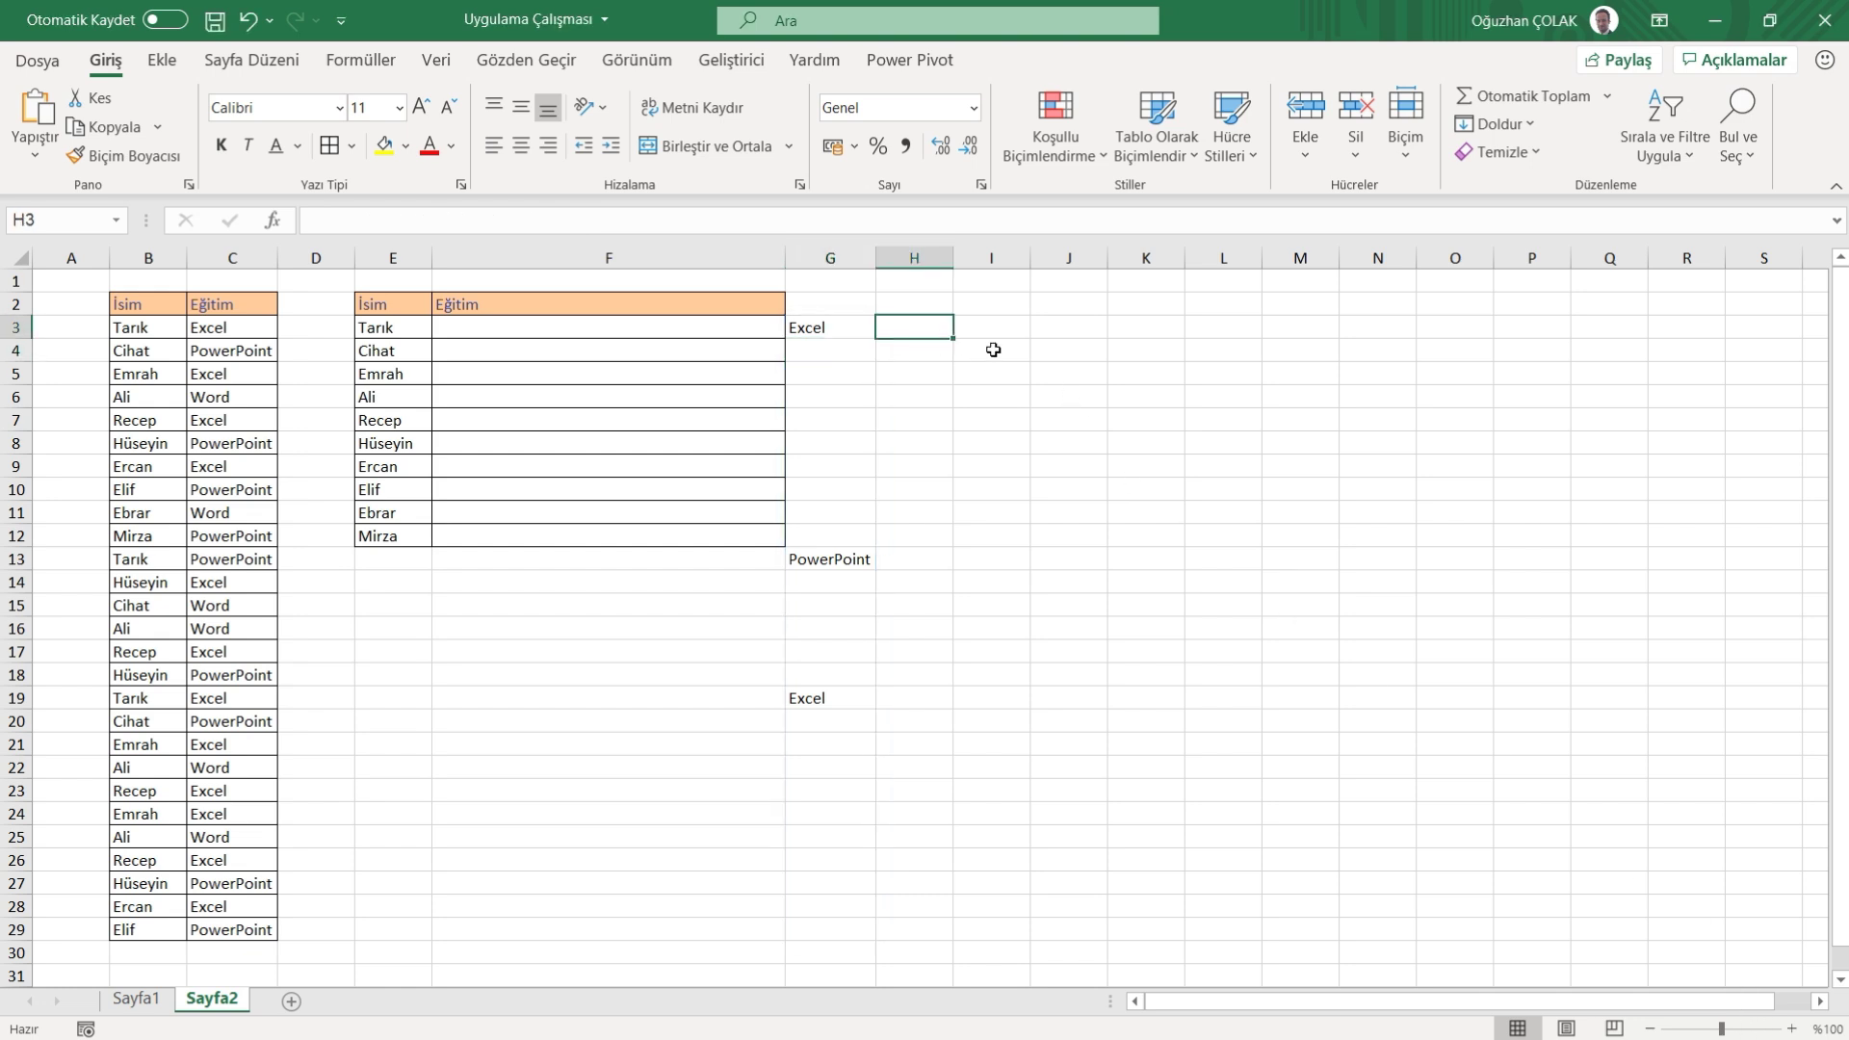
Enter =BENZERSİZ(G3#) in H3, spilling Excel, a blank and PowerPoint, and autofit column H.
{"action": "type", "text": "=benzer"}
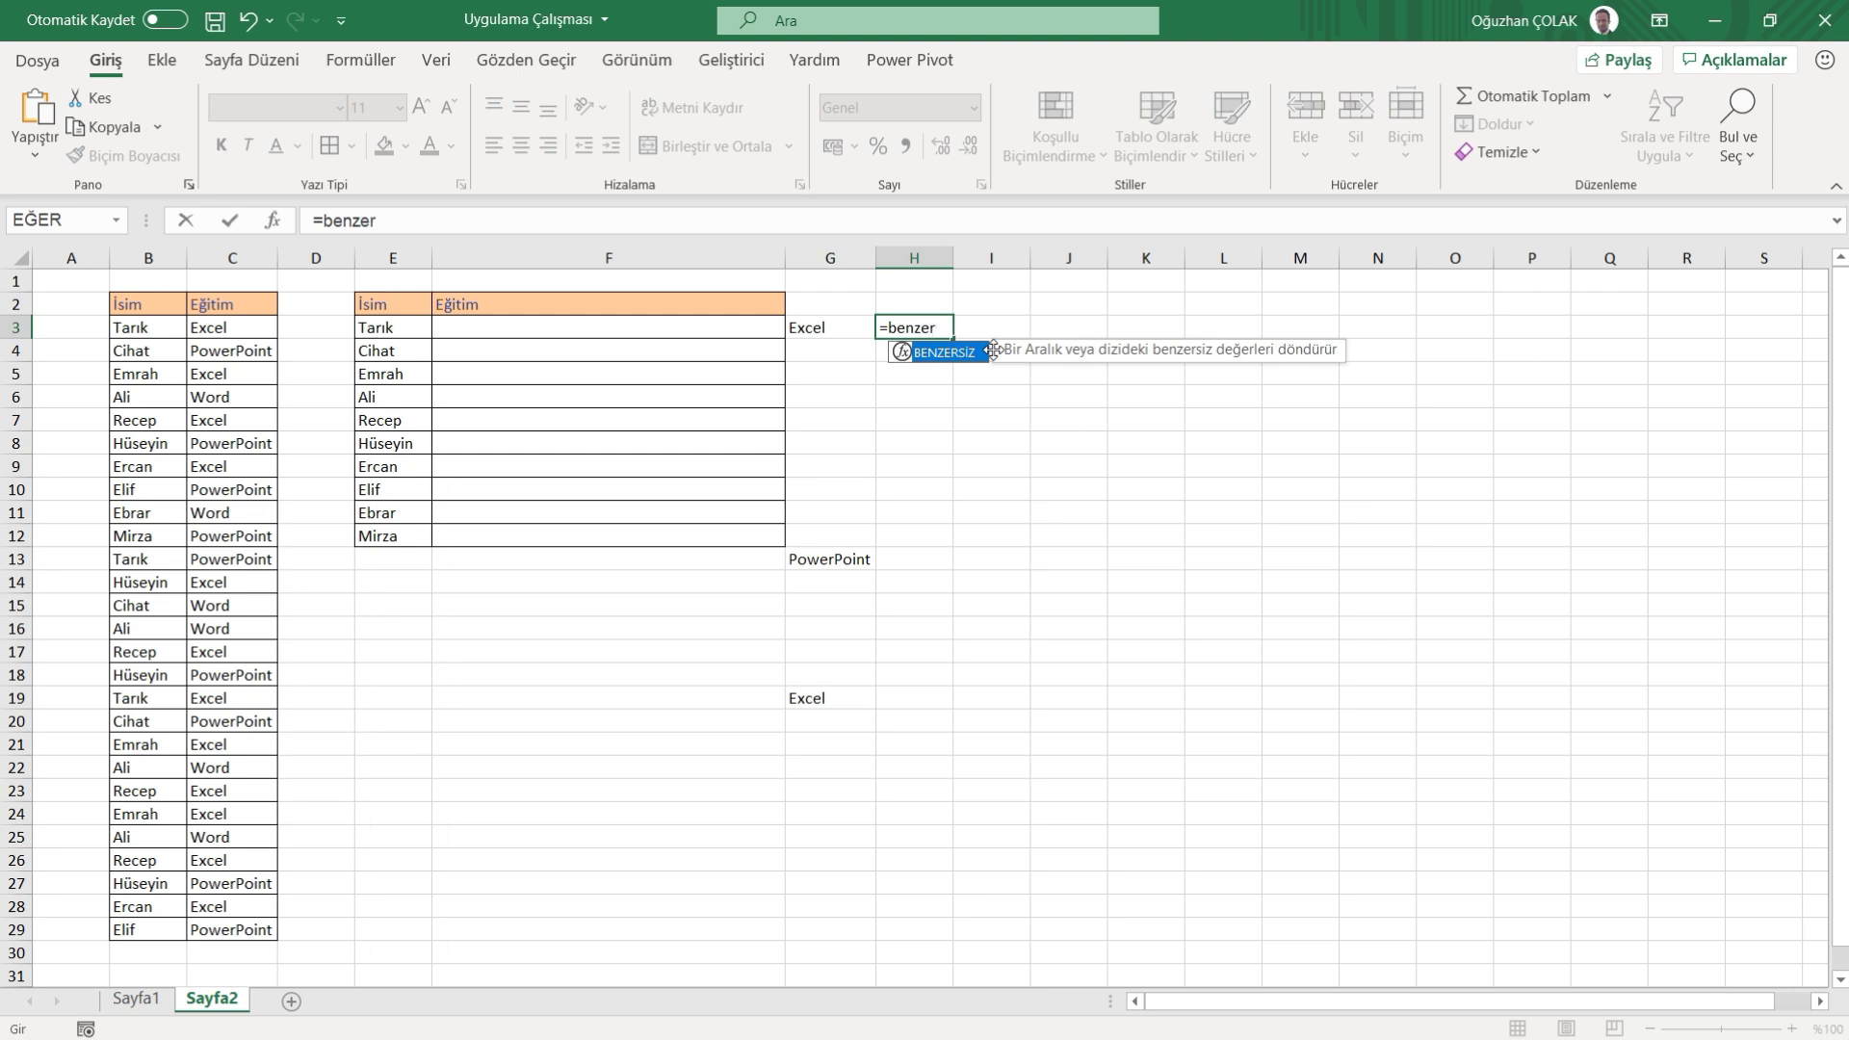
{"action": "key", "text": "Tab"}
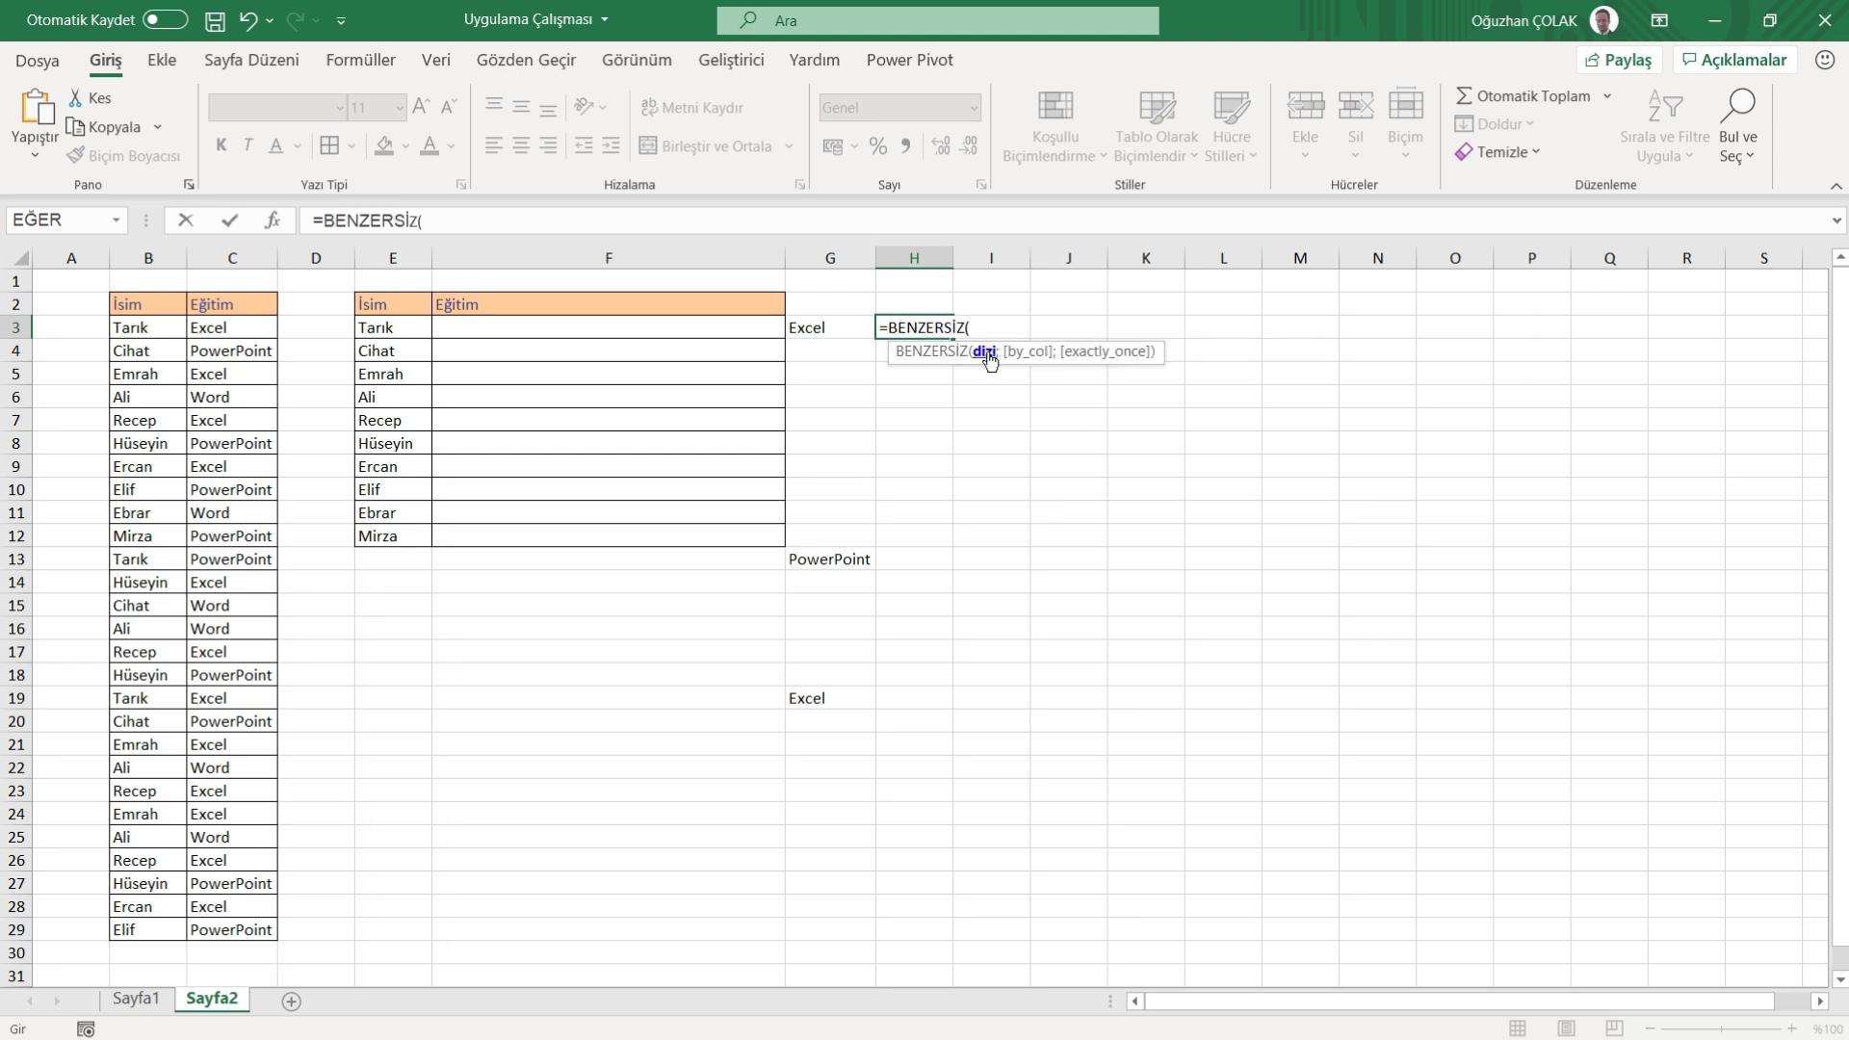
{"action": "left_click_drag", "start_coordinate": [807, 329], "coordinate": [792, 893]}
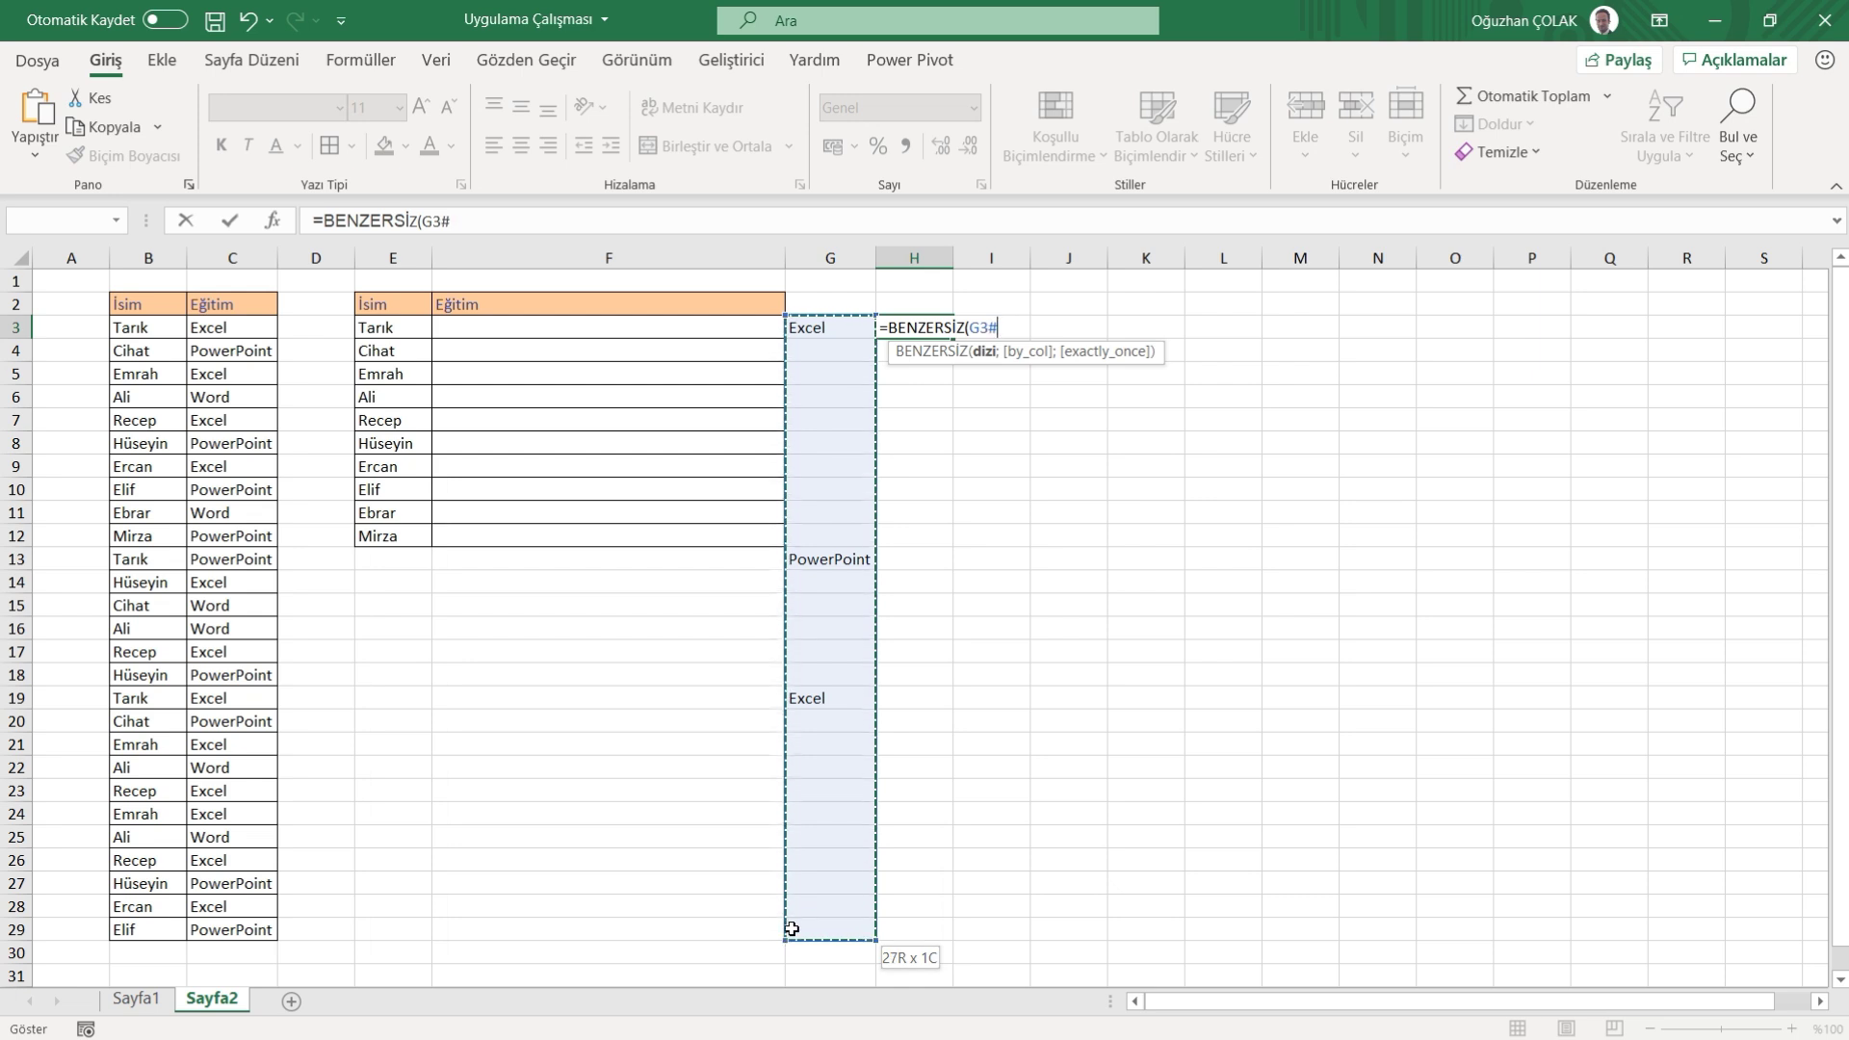
{"action": "left_click_drag", "start_coordinate": [791, 893], "coordinate": [790, 930]}
{"action": "type", "text": ")"}
{"action": "key", "text": "Return"}
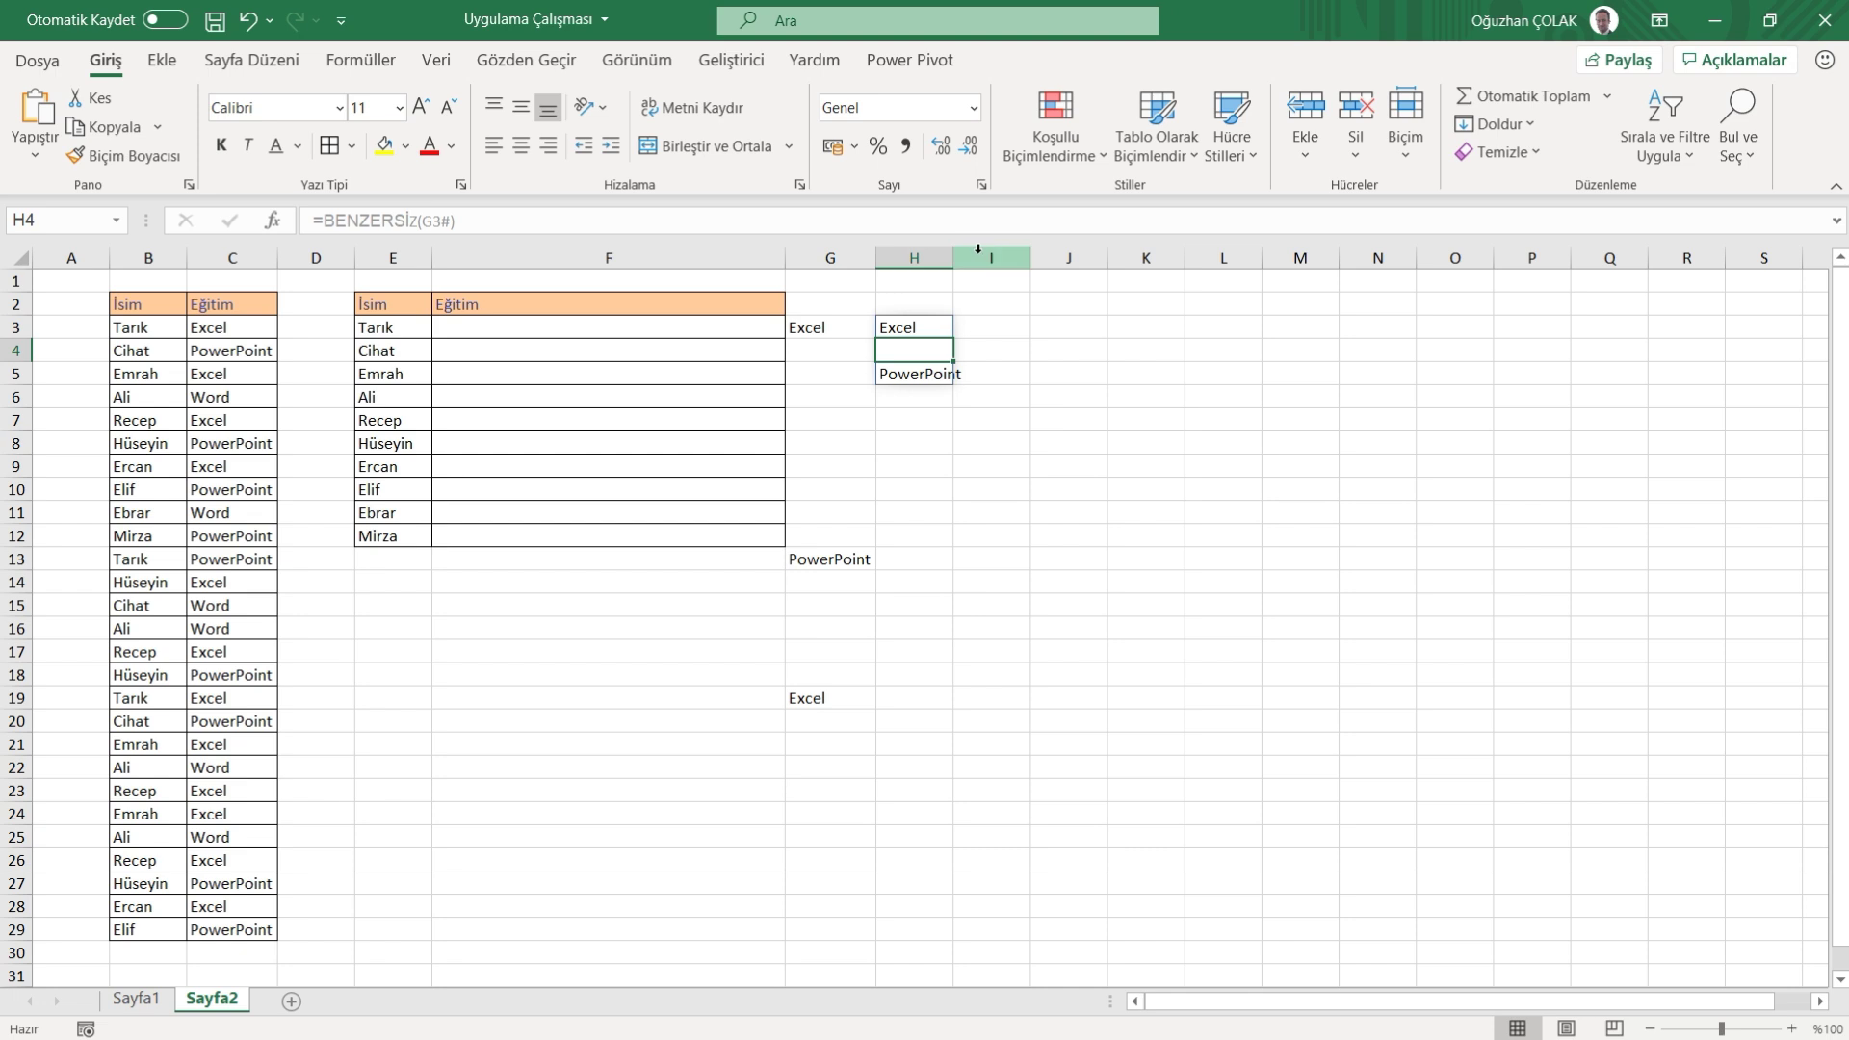
{"action": "double_click", "coordinate": [954, 258]}
{"action": "left_click", "coordinate": [939, 318]}
{"action": "left_click_drag", "start_coordinate": [939, 317], "coordinate": [939, 374]}
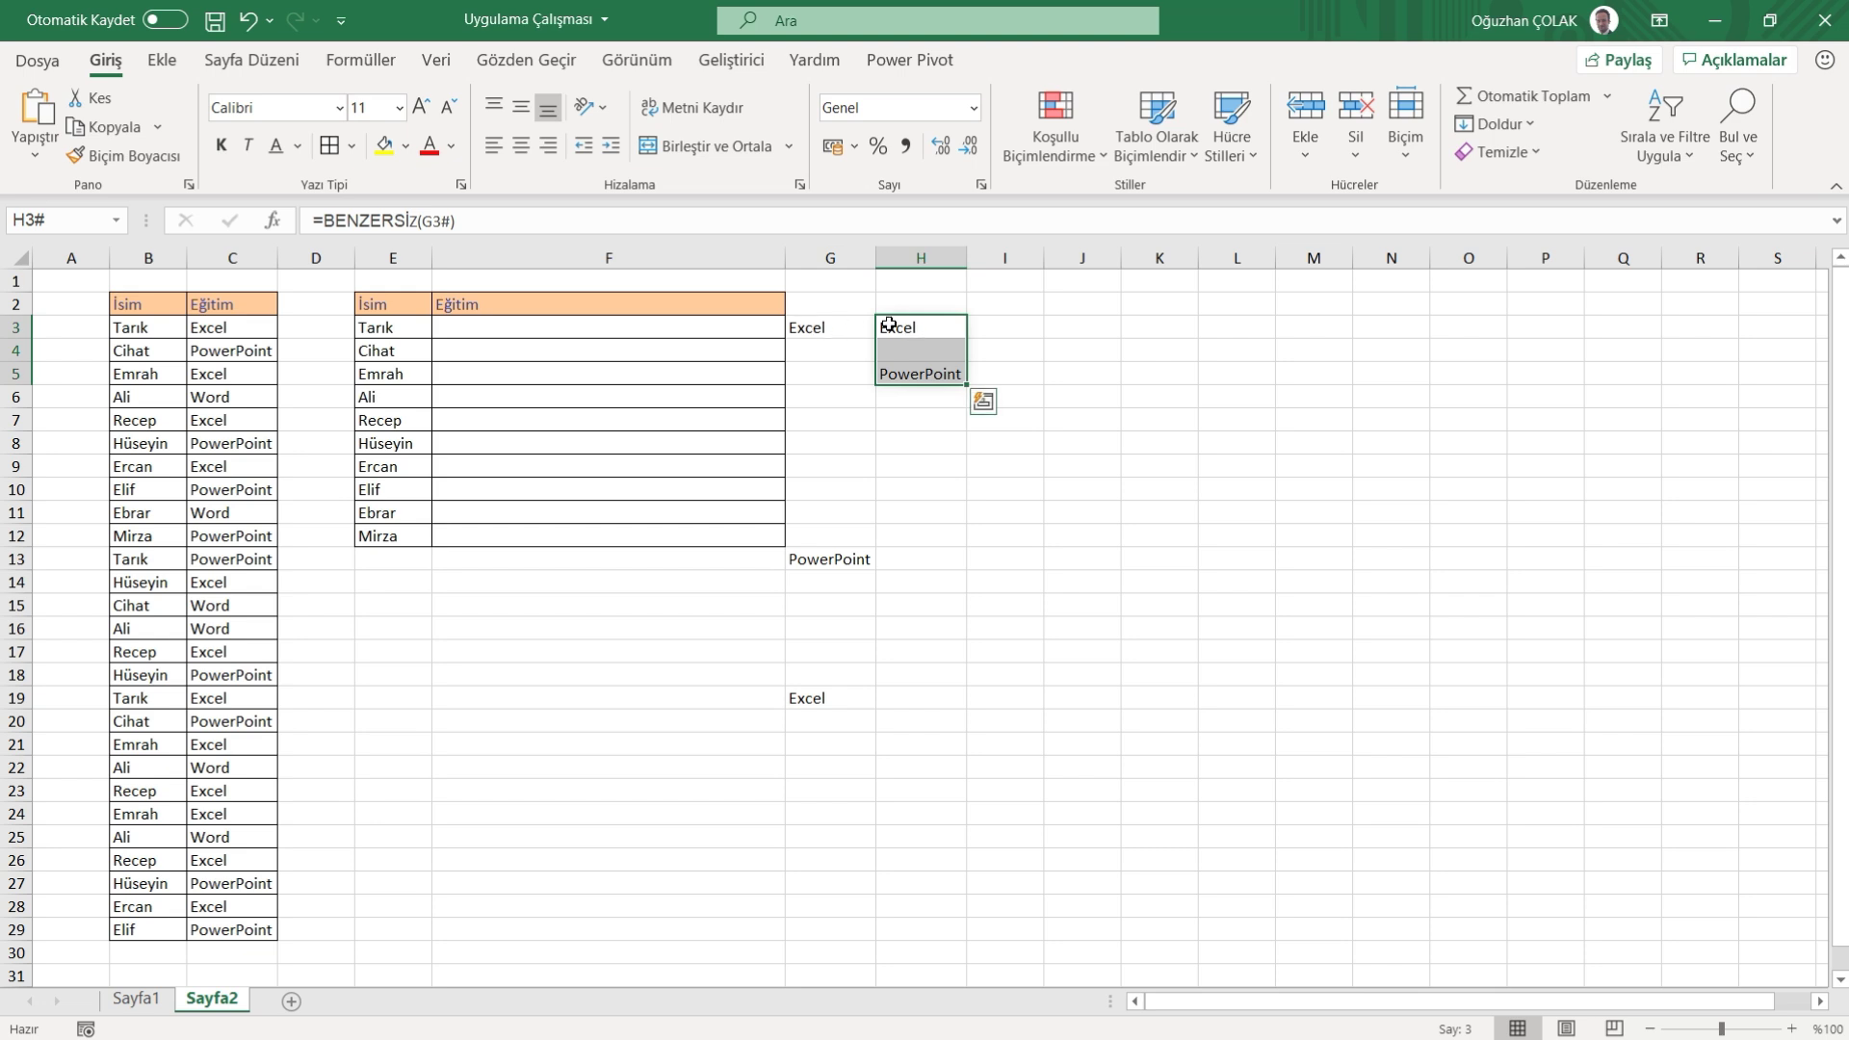
{"action": "left_click", "coordinate": [847, 328]}
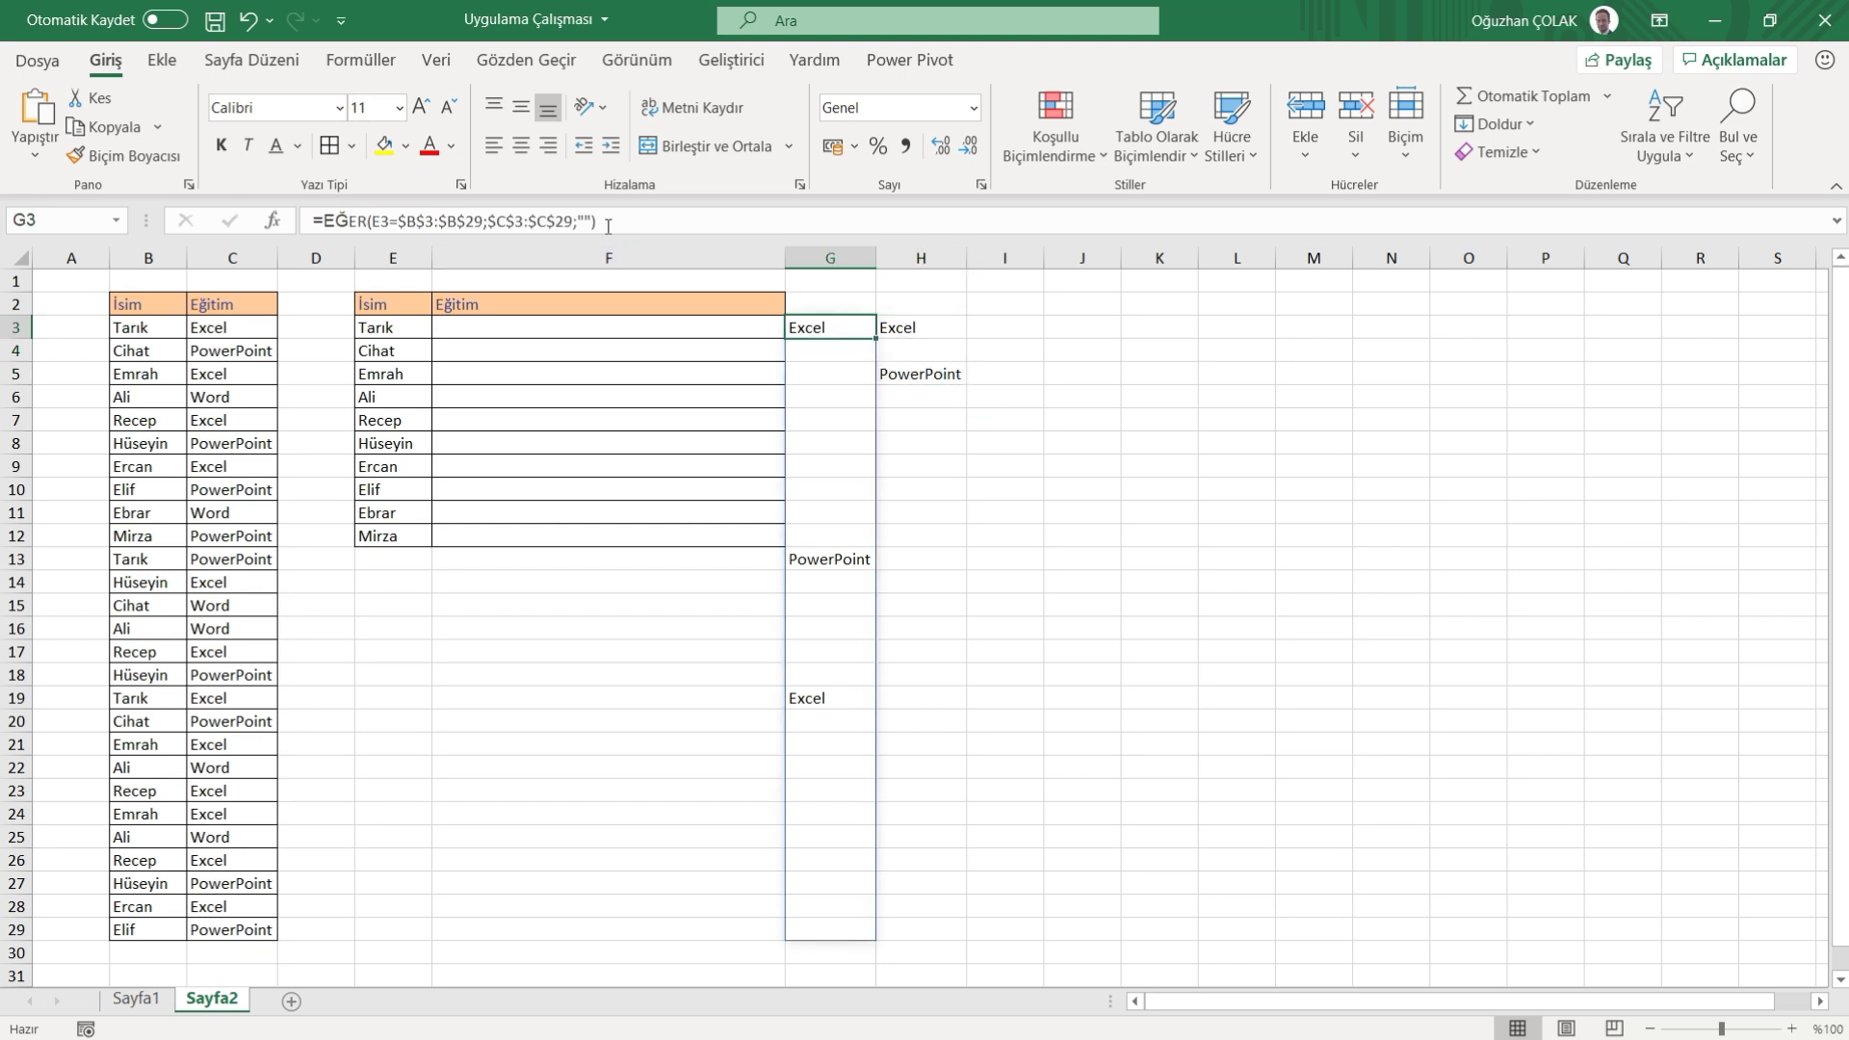
Copy G3's EĞER formula and paste it over G3# inside H3's BENZERSİZ formula.
{"action": "left_click_drag", "start_coordinate": [595, 221], "coordinate": [325, 220]}
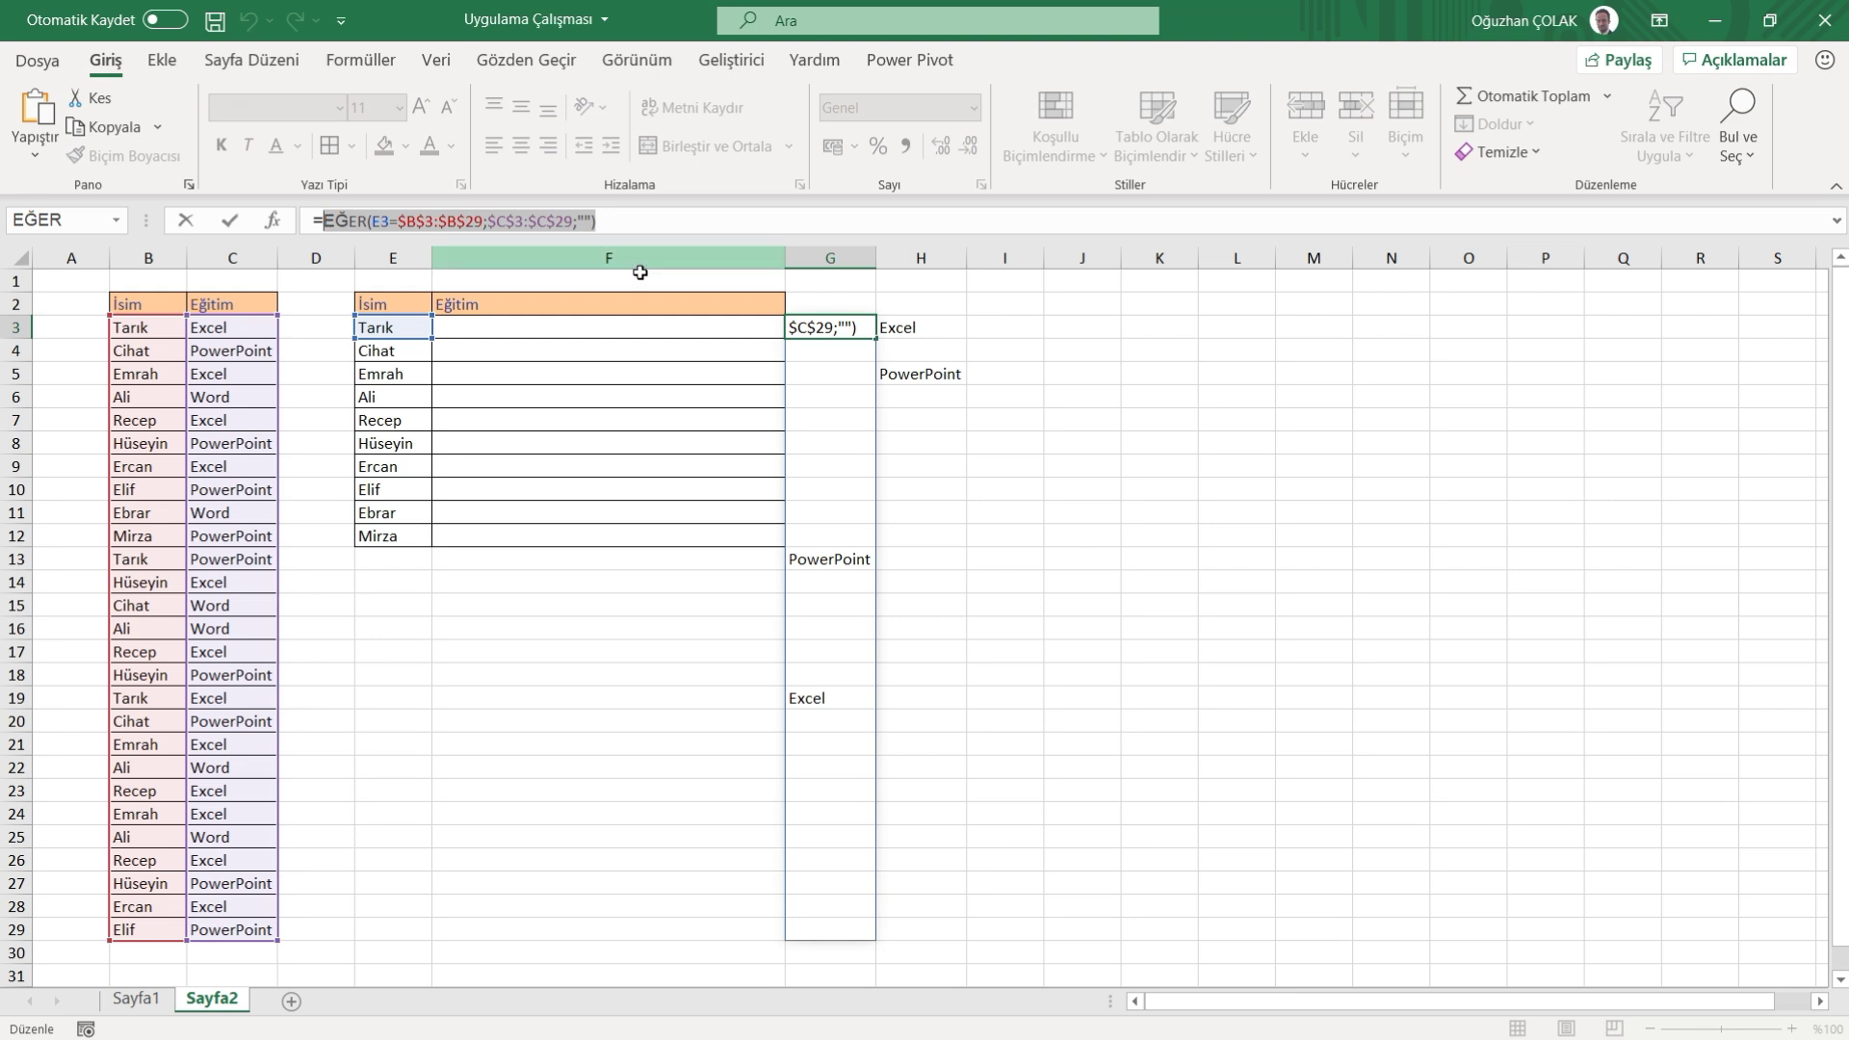
{"action": "key", "text": "Escape"}
{"action": "left_click", "coordinate": [917, 330]}
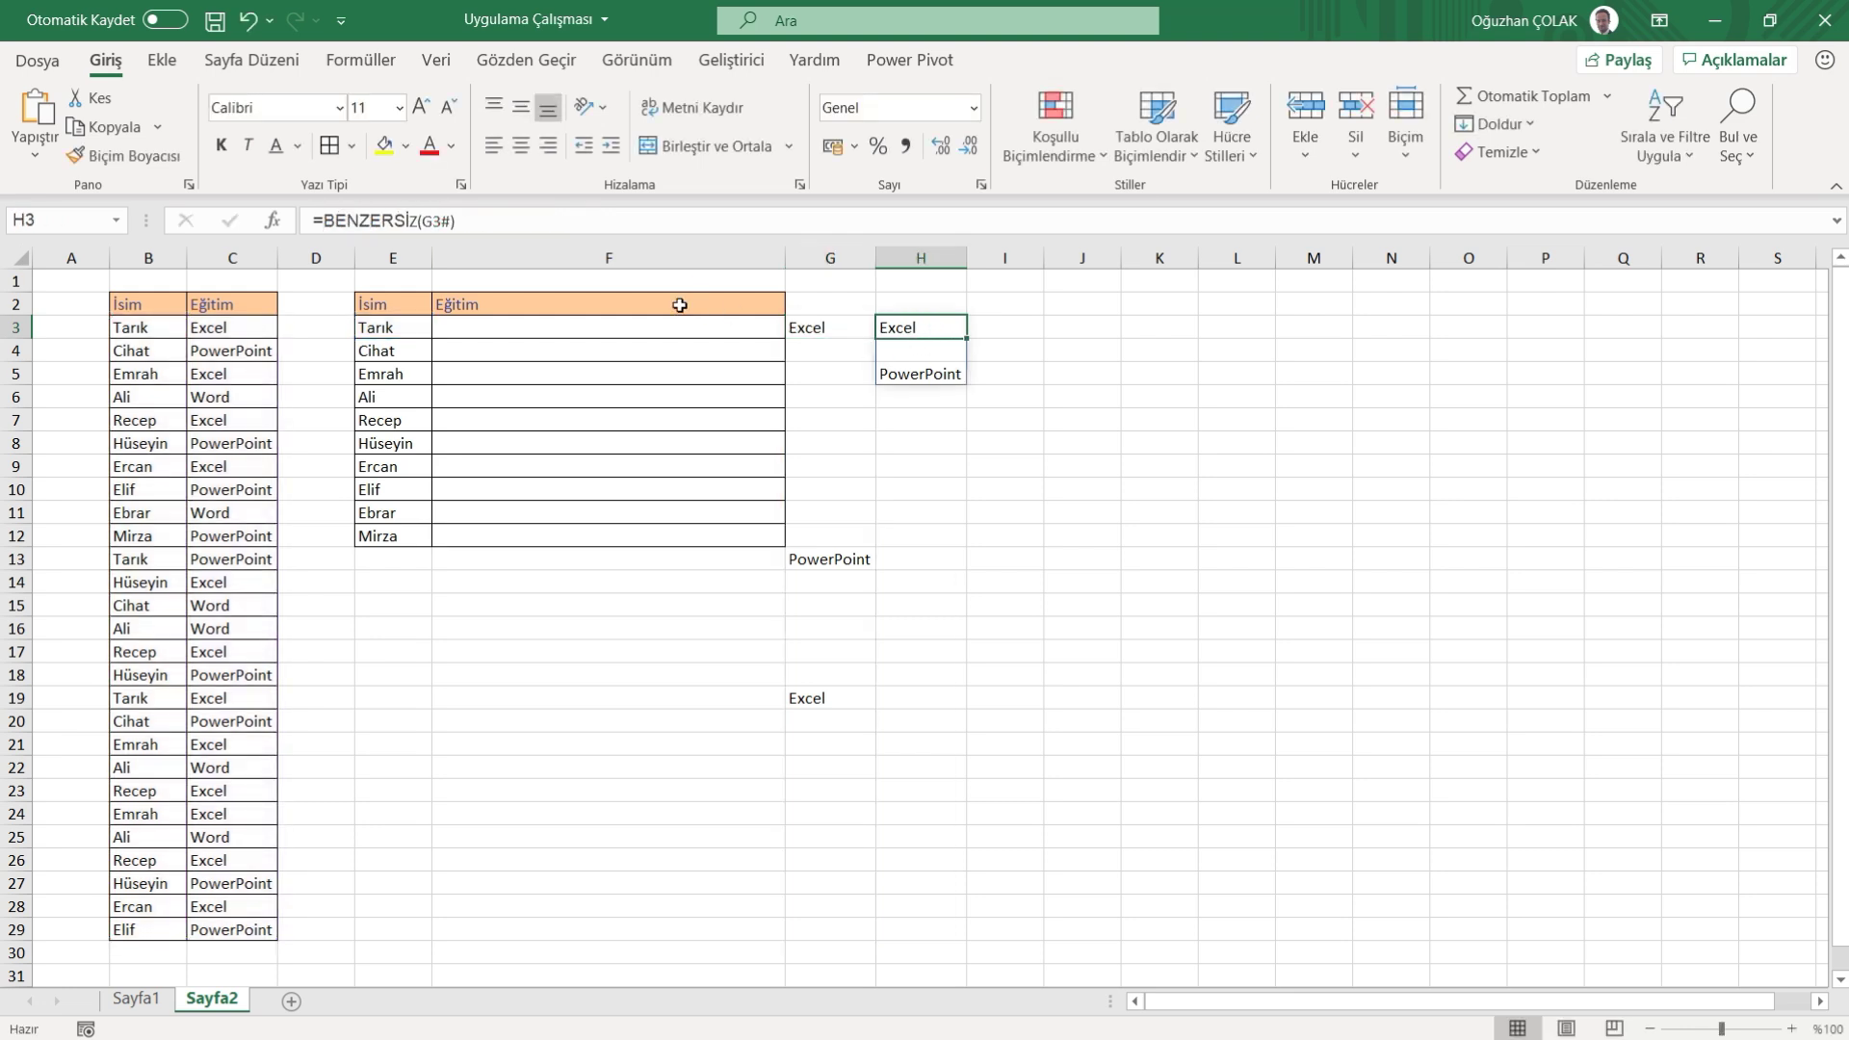
{"action": "left_click_drag", "start_coordinate": [451, 220], "coordinate": [421, 221]}
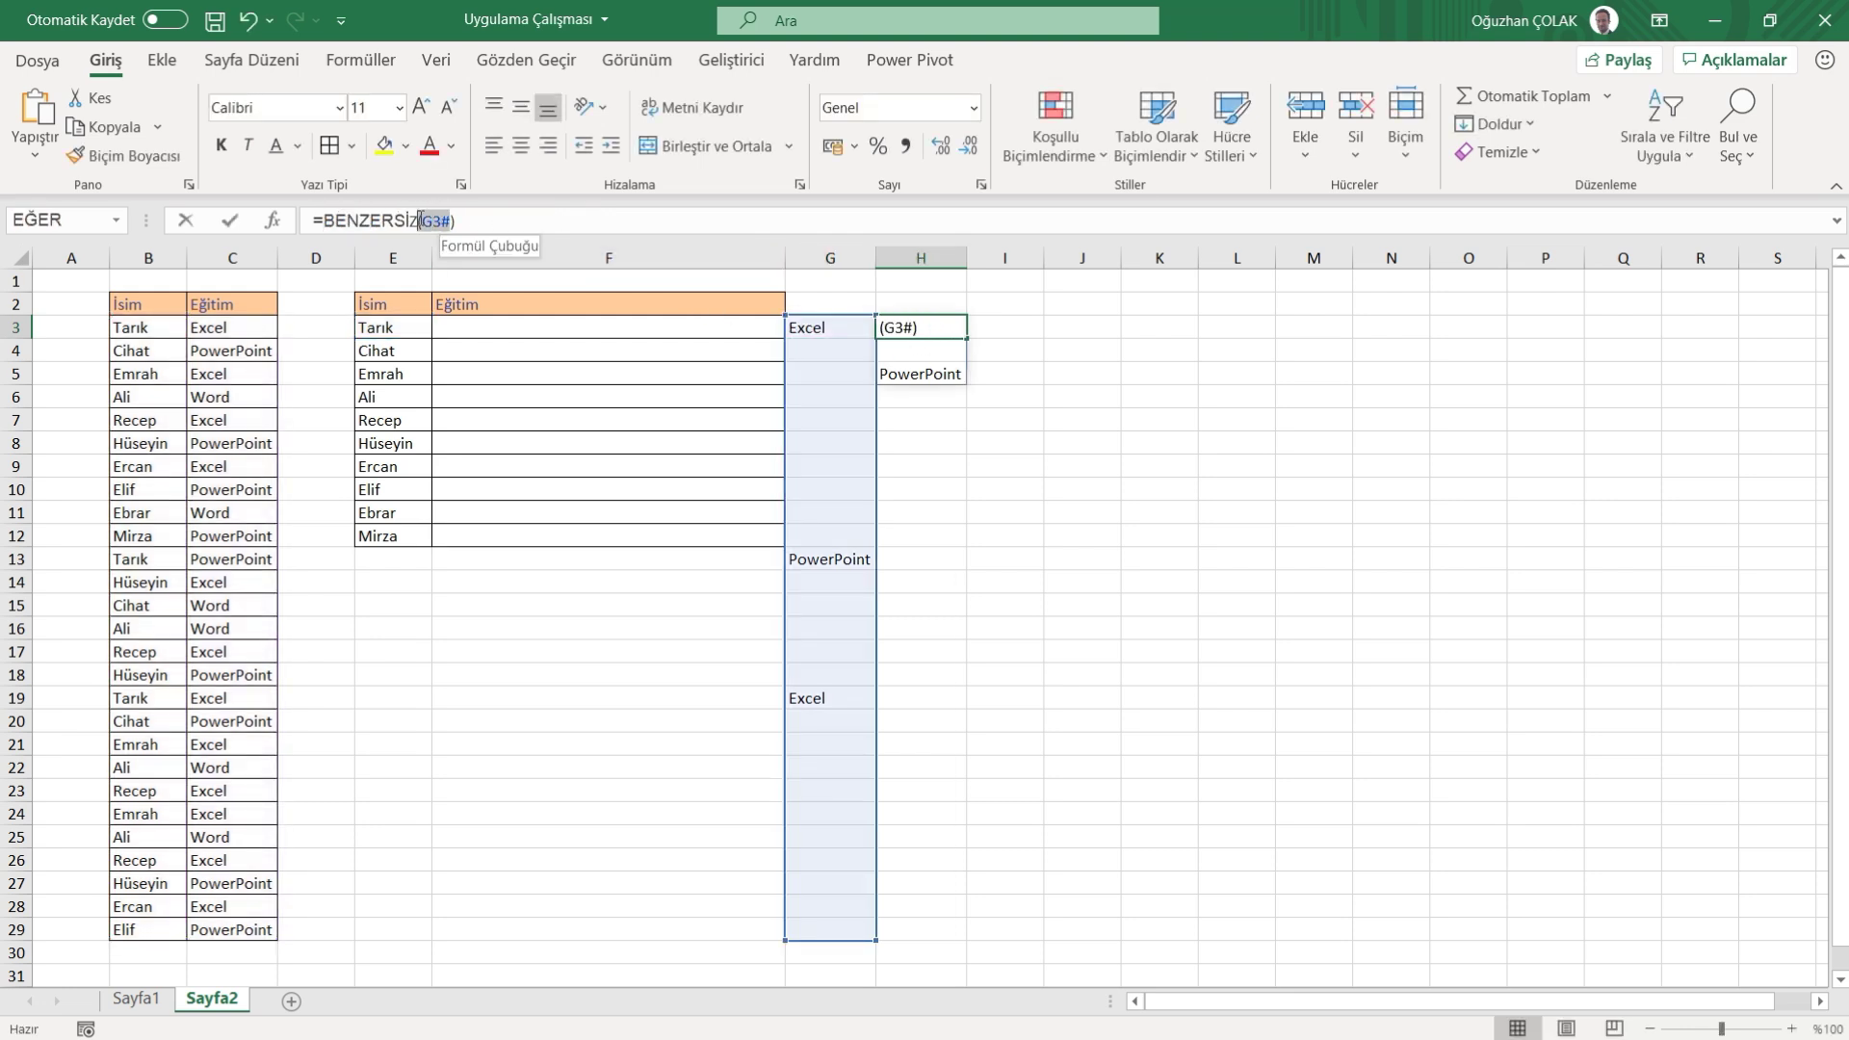
{"action": "type", "text": "EĞER(E3=$B$3:$B$29;$C$3:$C$29;\"\")"}
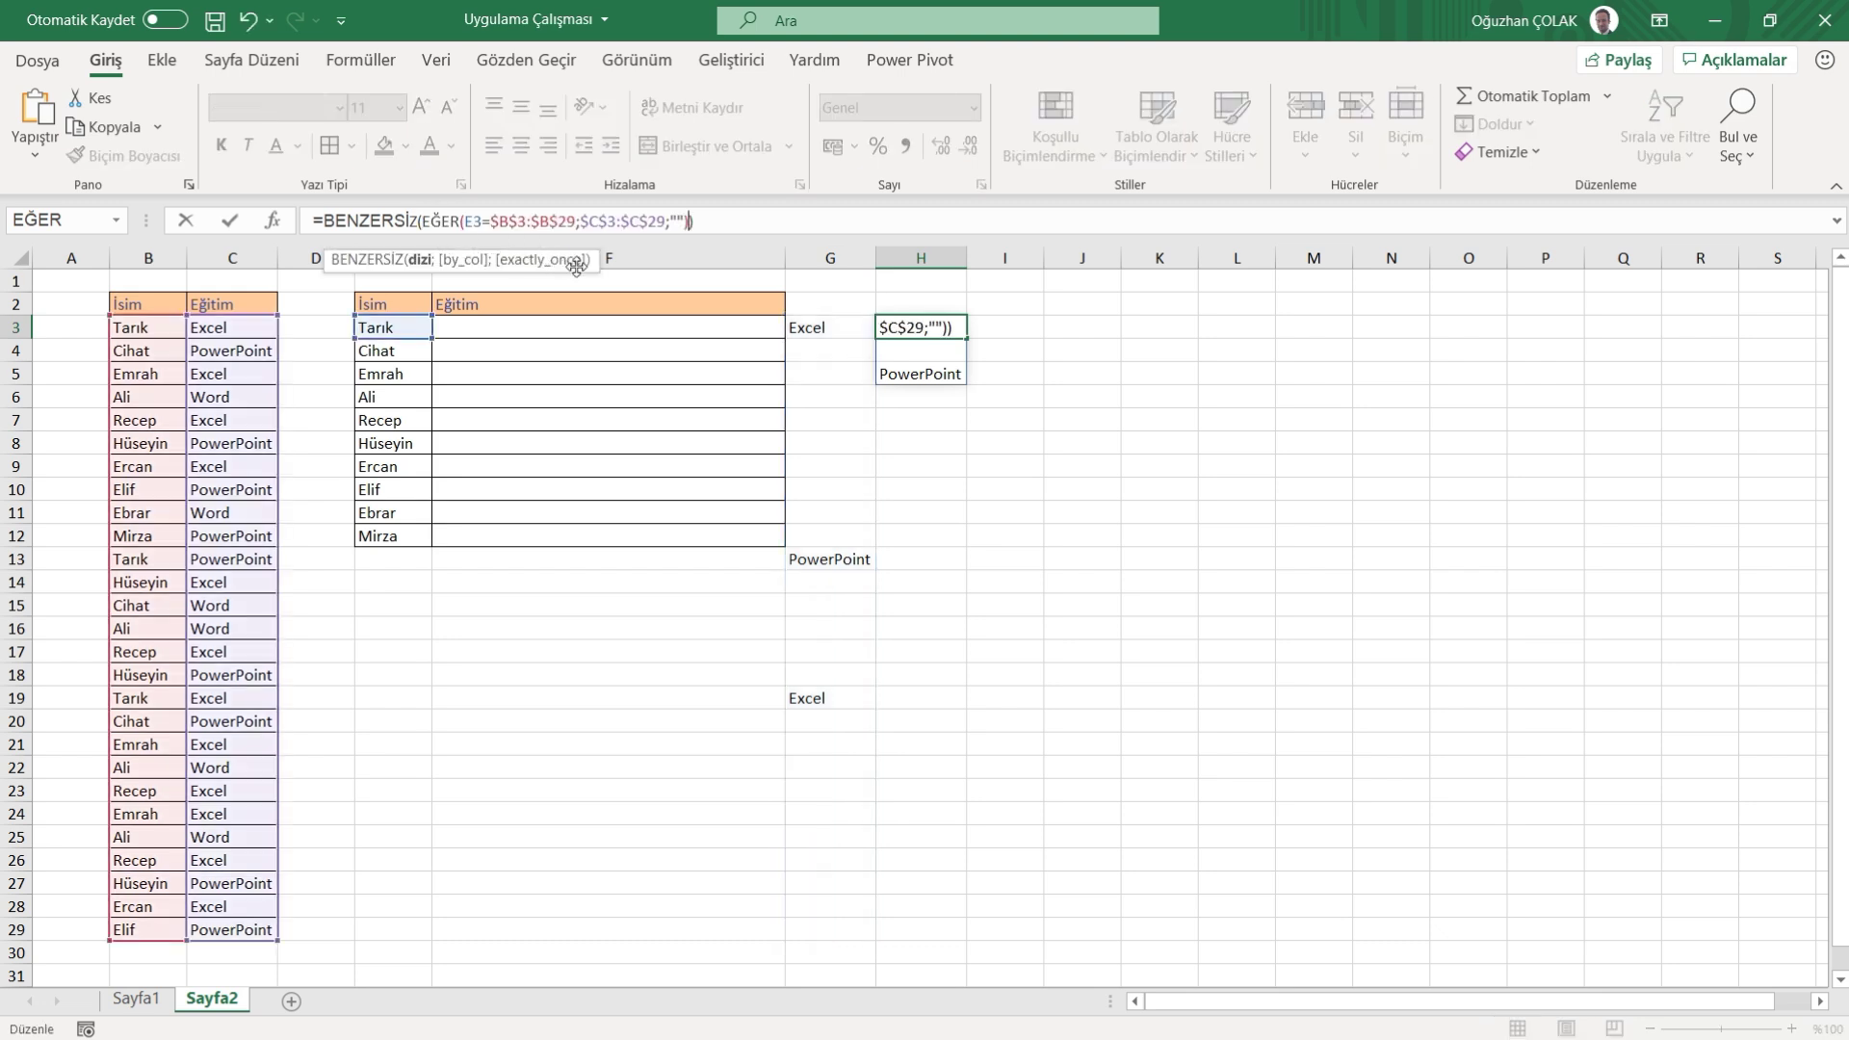
{"action": "key", "text": "Return"}
{"action": "left_click", "coordinate": [924, 327]}
{"action": "left_click", "coordinate": [334, 220]}
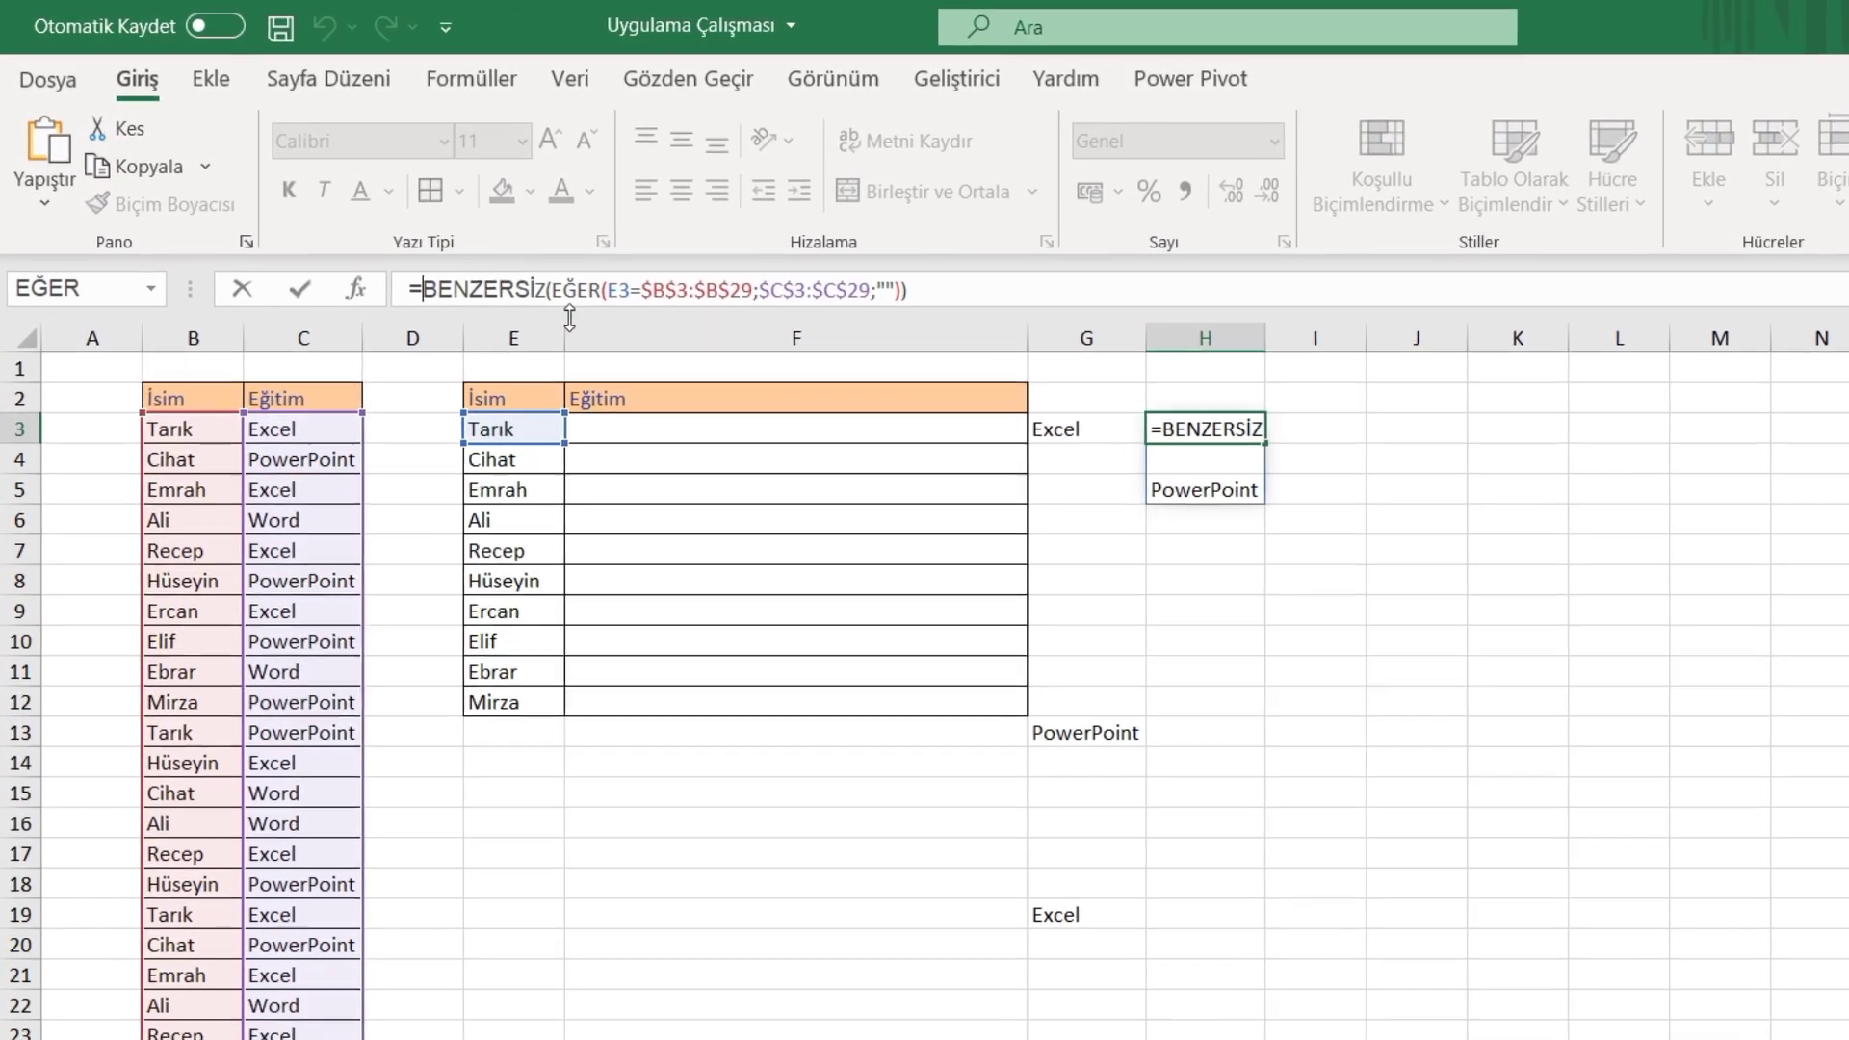
Wrap H3's unique-values formula in METİNBİRLEŞTİR with ", " delimiter and DOĞRU, accepting Excel's correction.
{"action": "type", "text": "metin"}
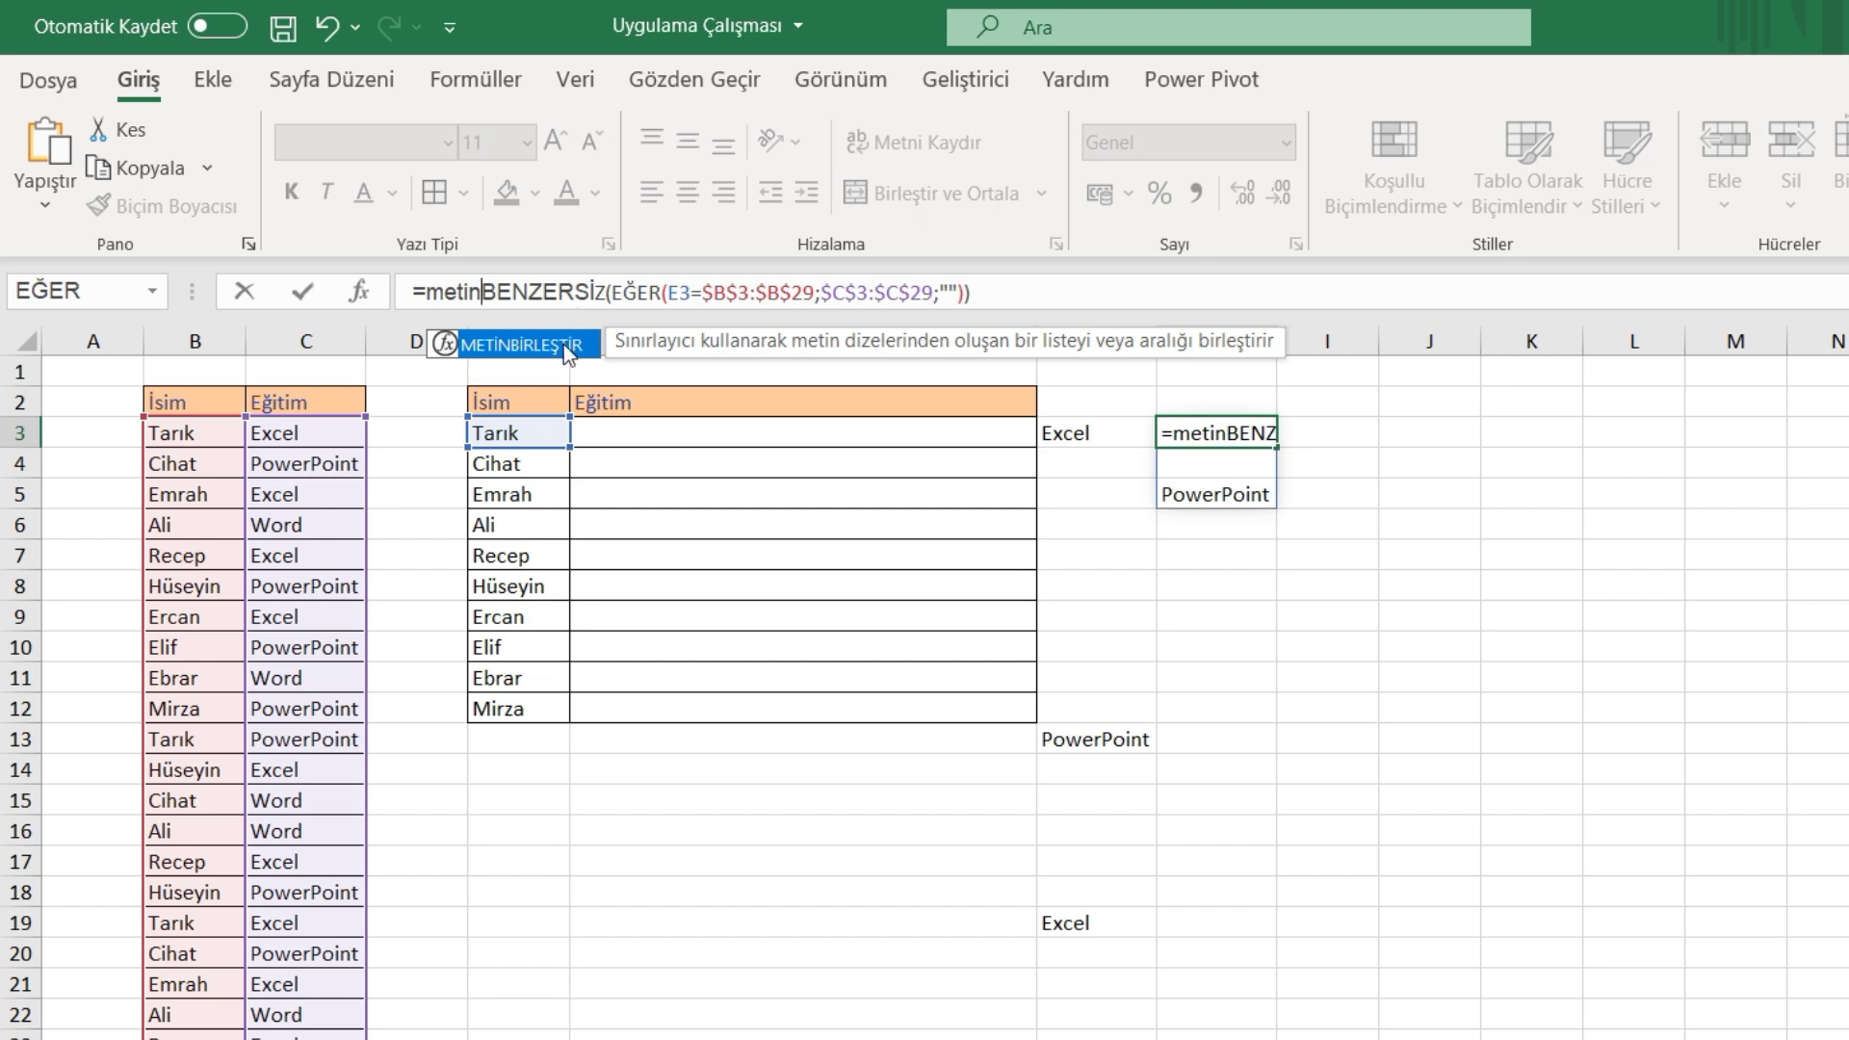
{"action": "double_click", "coordinate": [563, 344]}
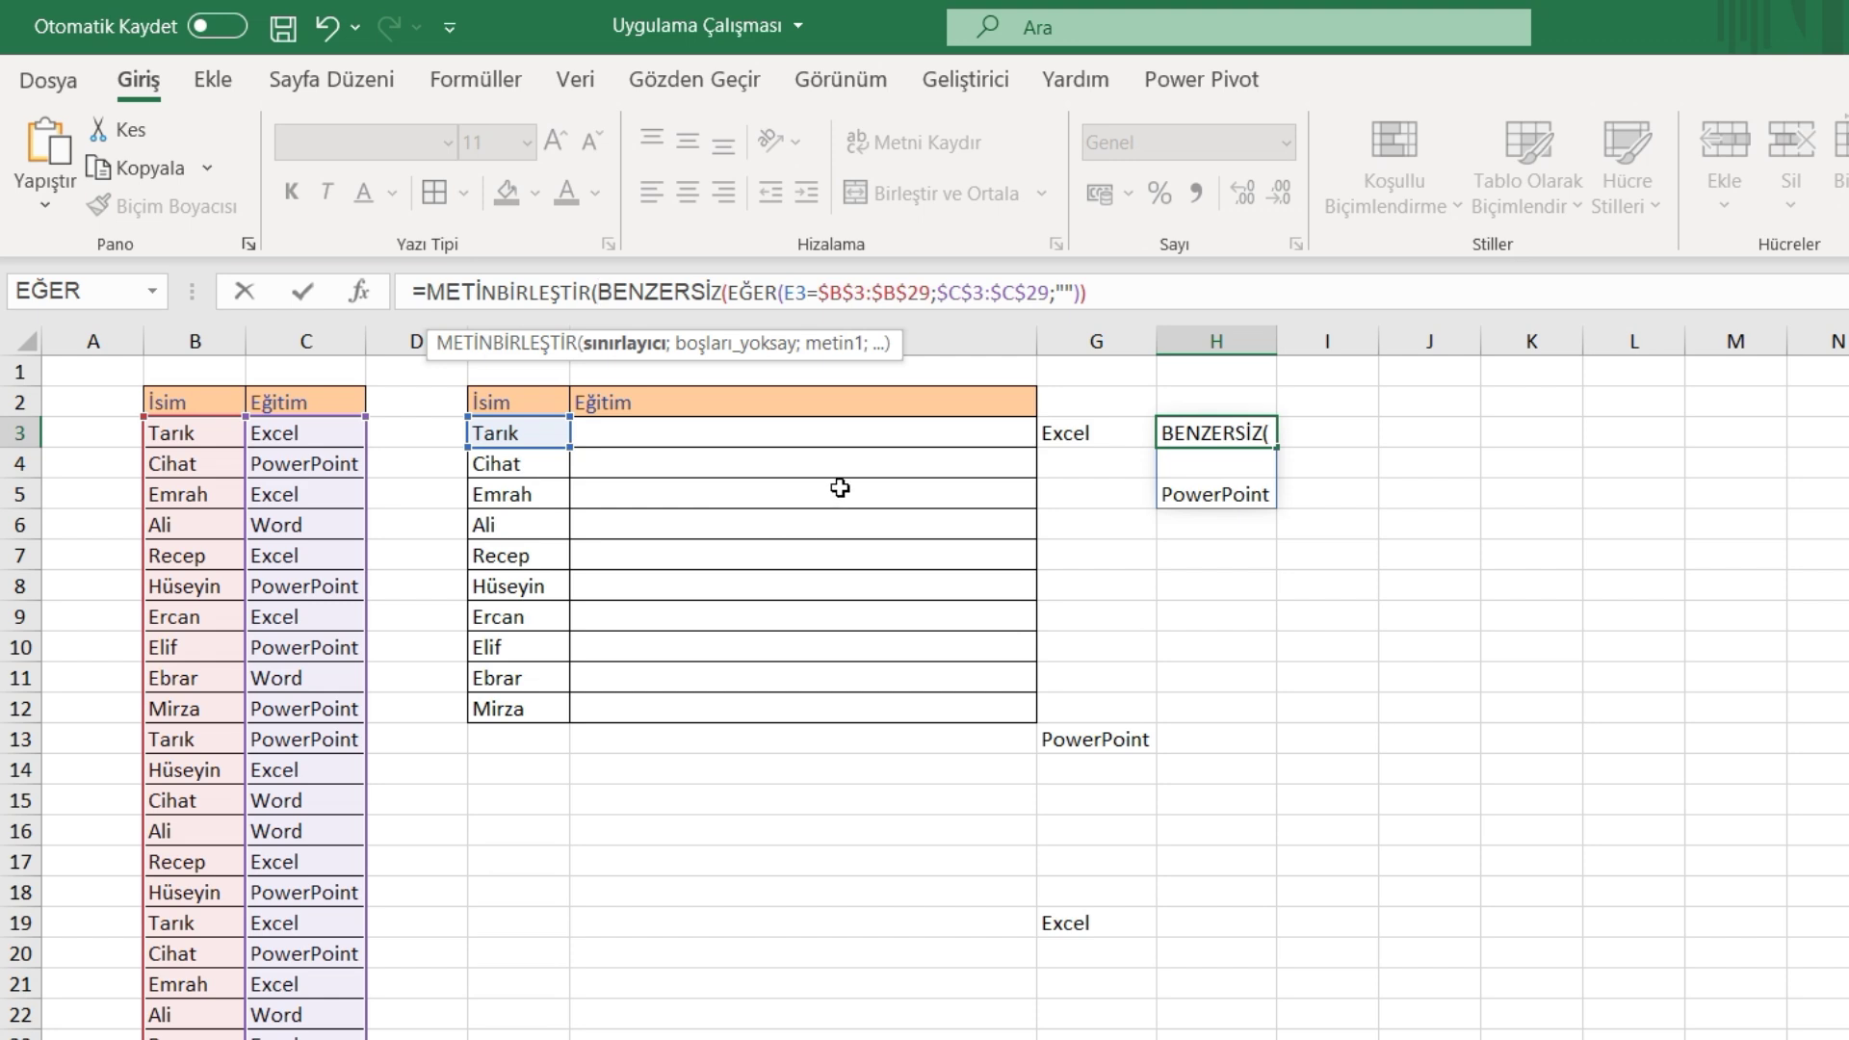
{"action": "type", "text": "\""}
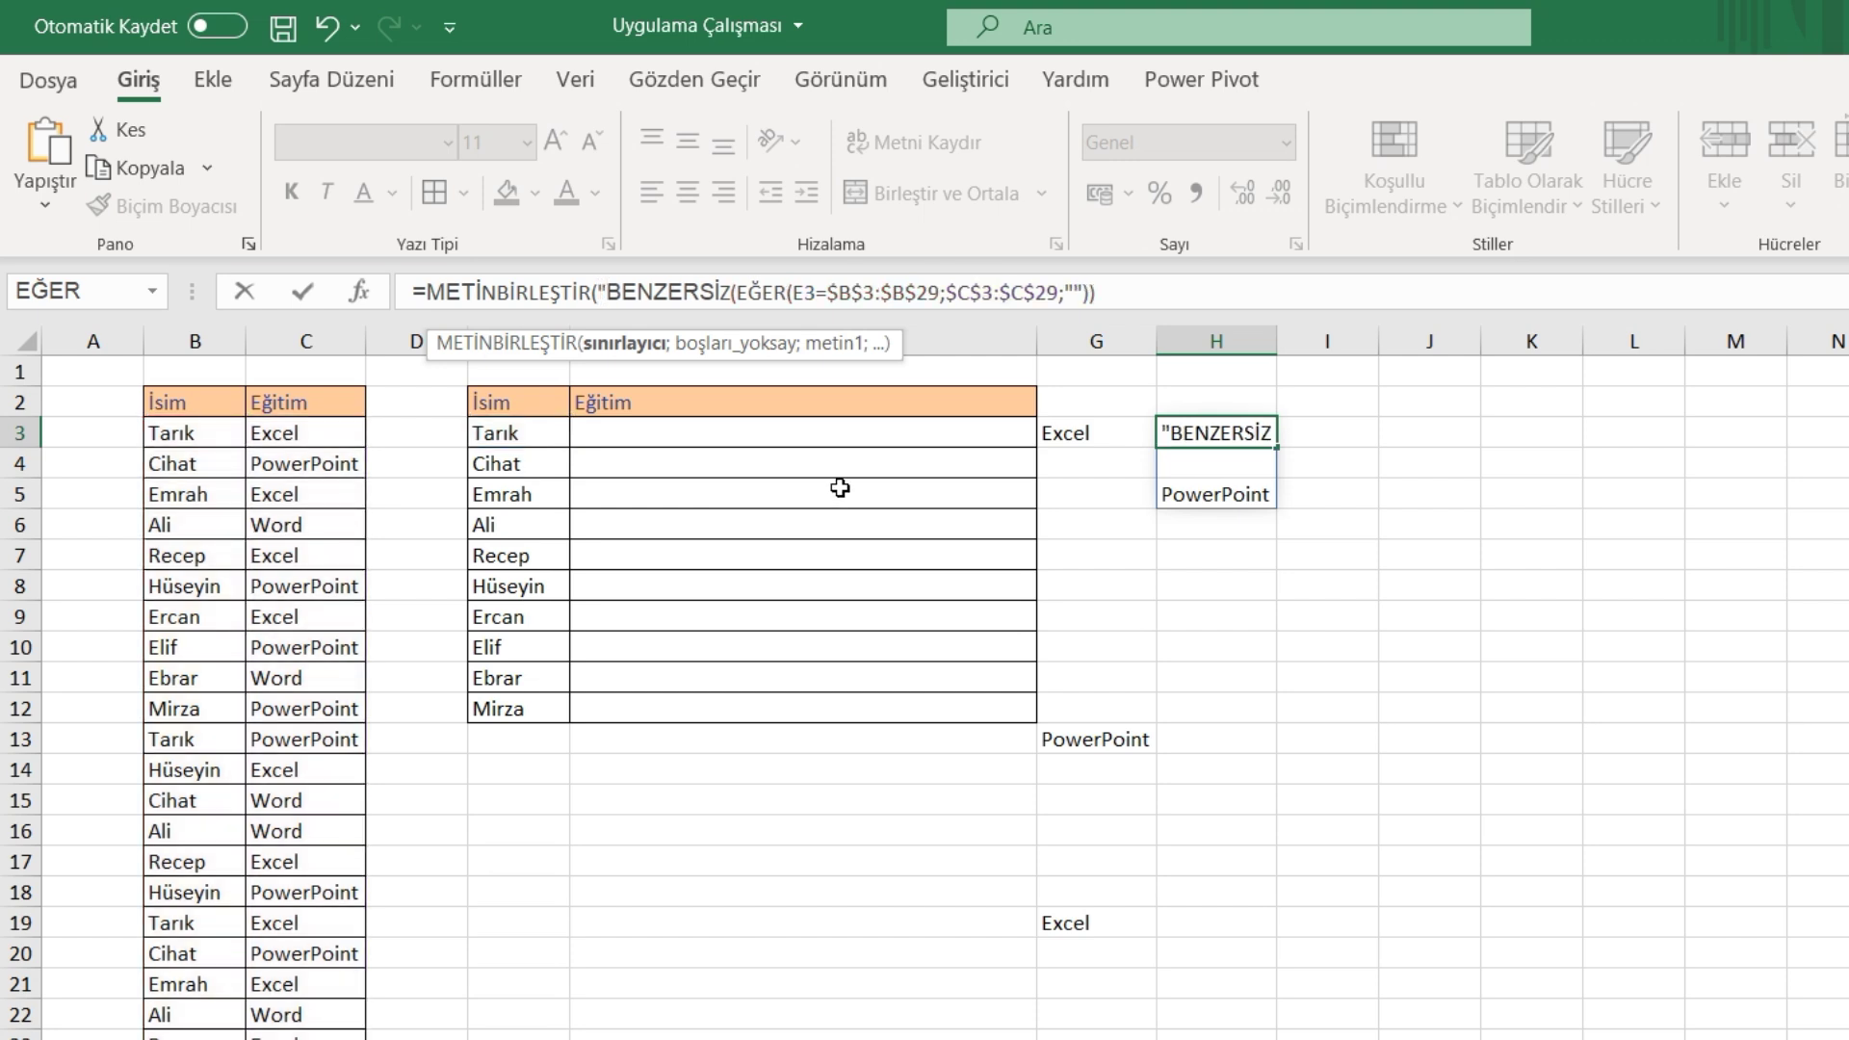
{"action": "type", "text": ", "}
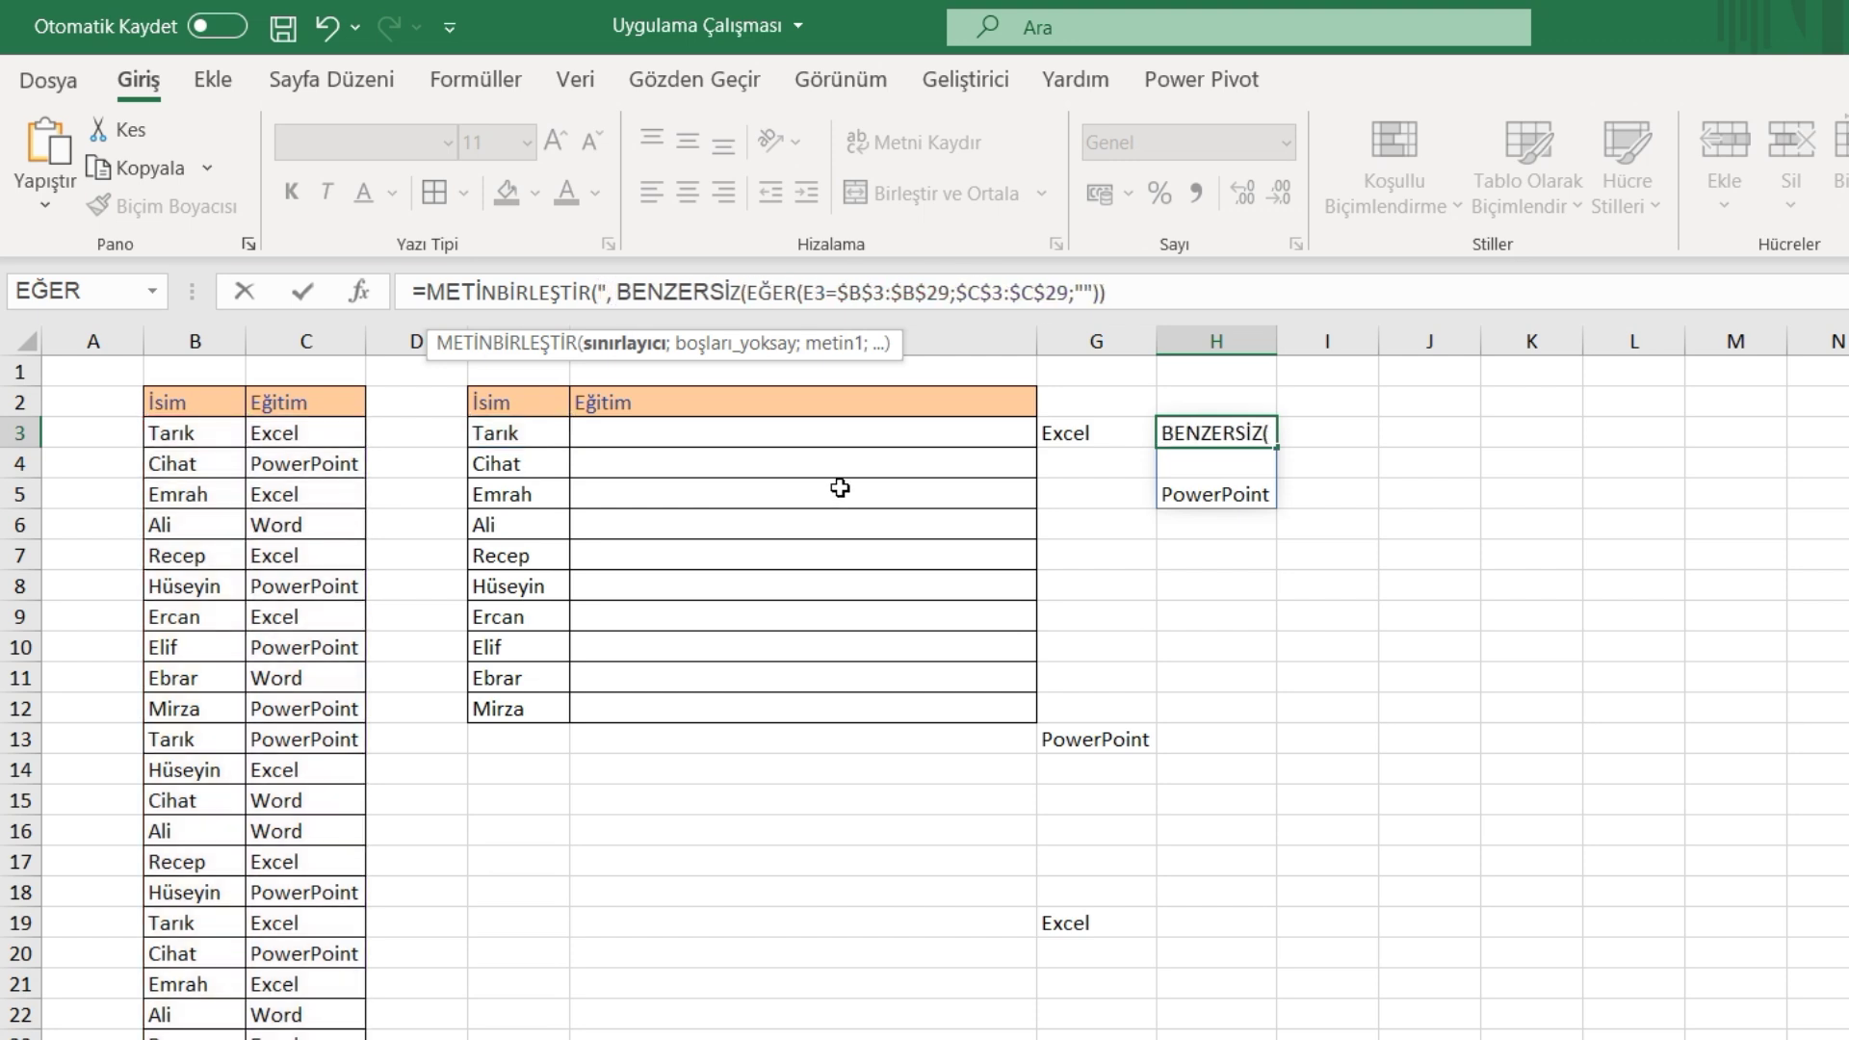
{"action": "type", "text": "\";"}
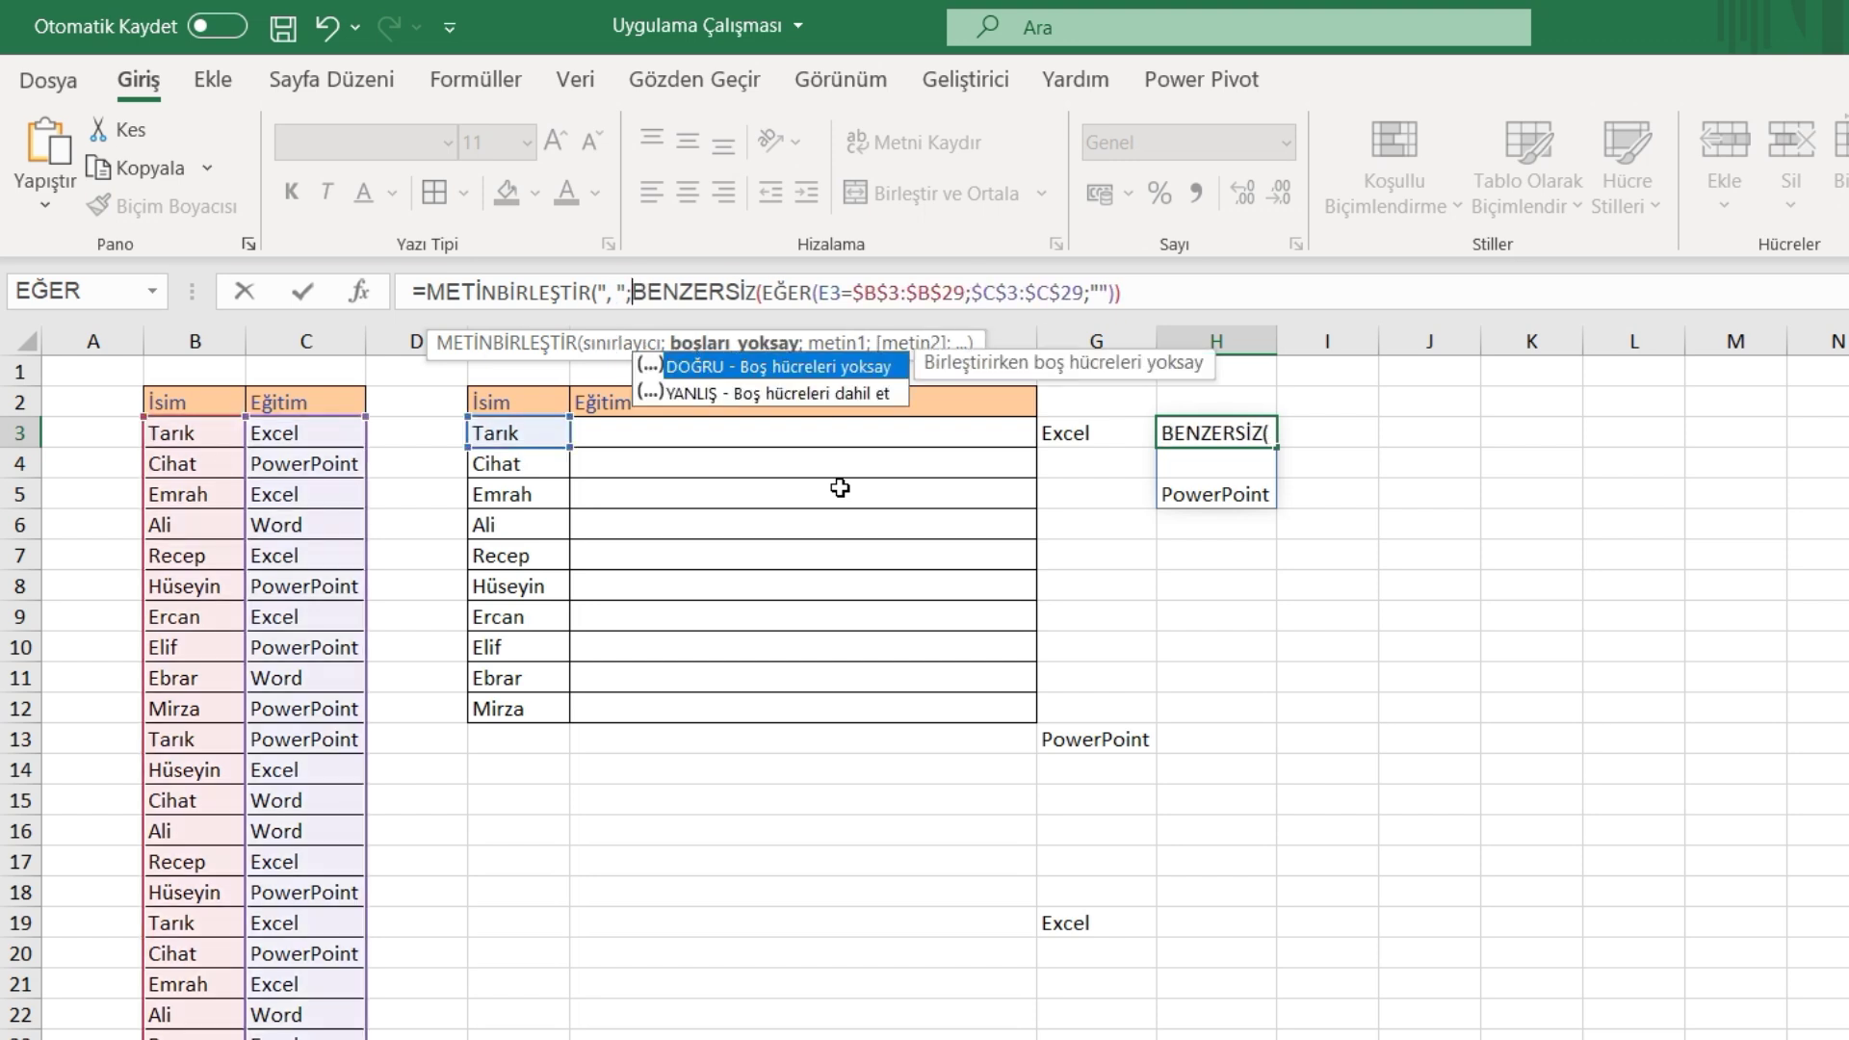
{"action": "double_click", "coordinate": [807, 376]}
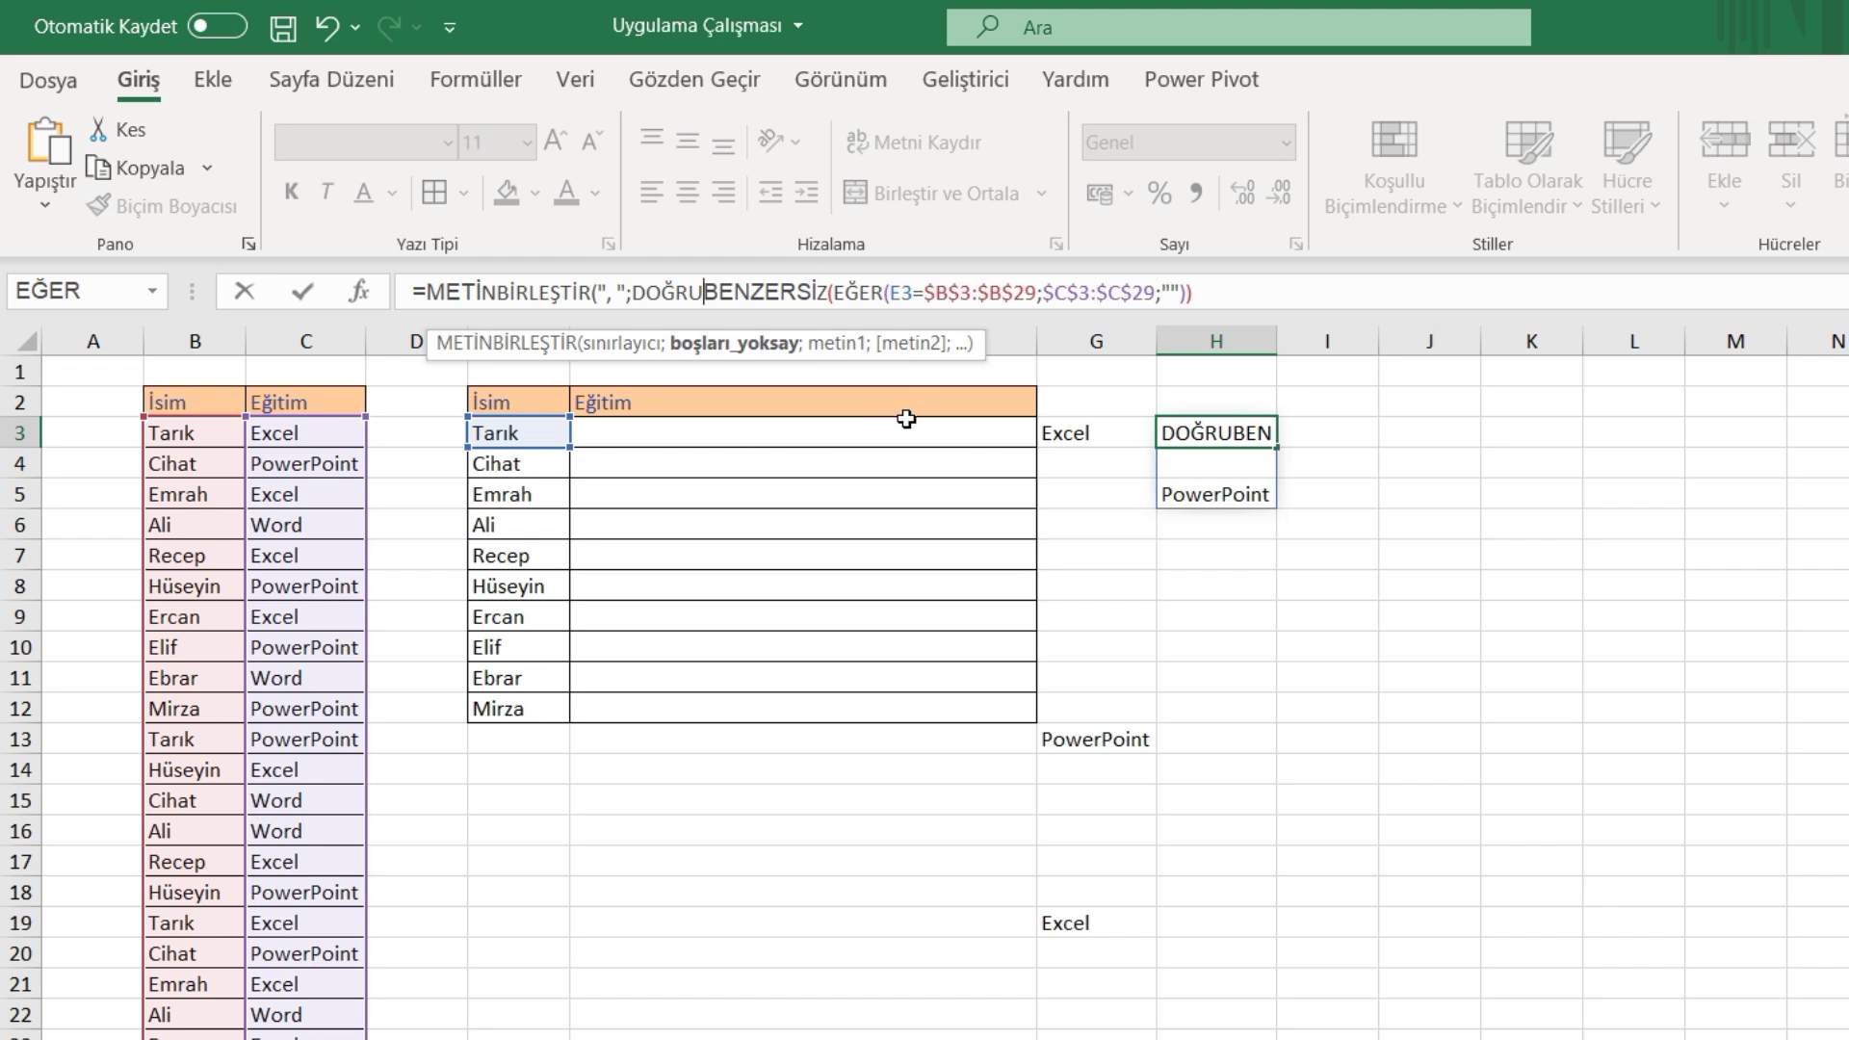
{"action": "type", "text": ";"}
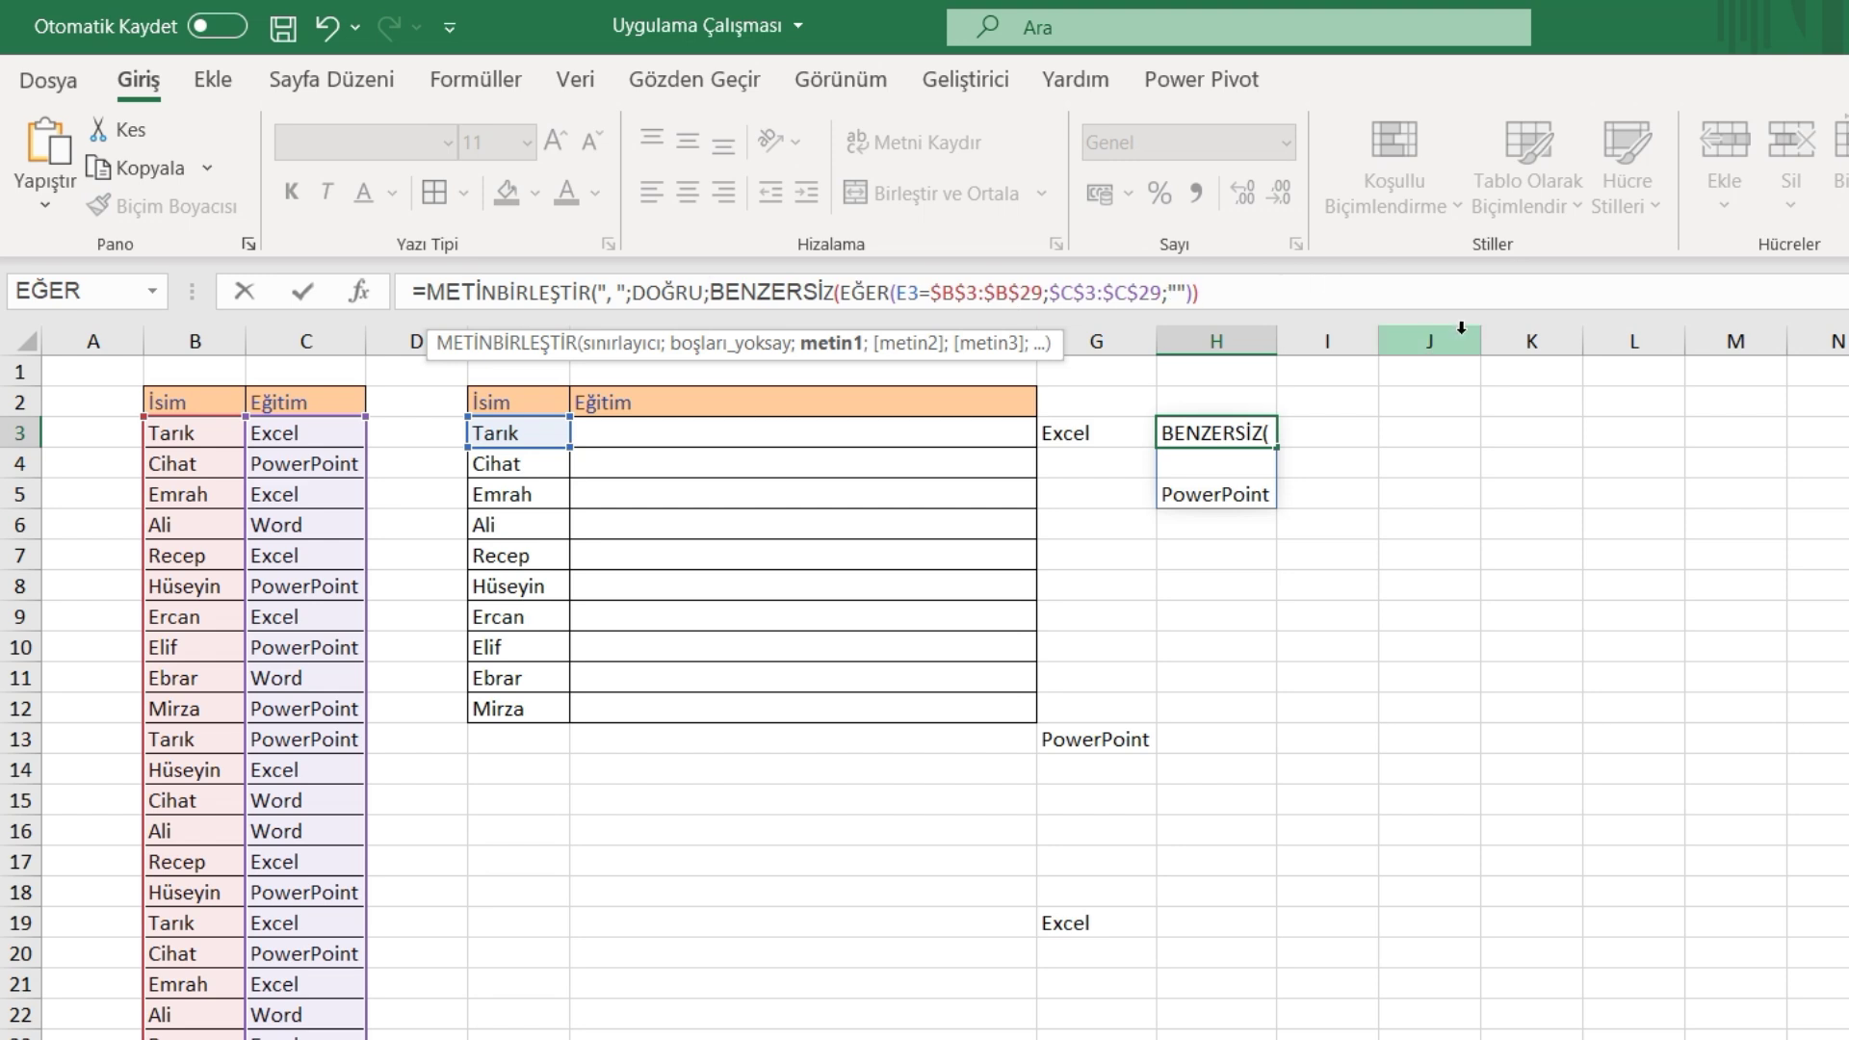
{"action": "key", "text": "Return"}
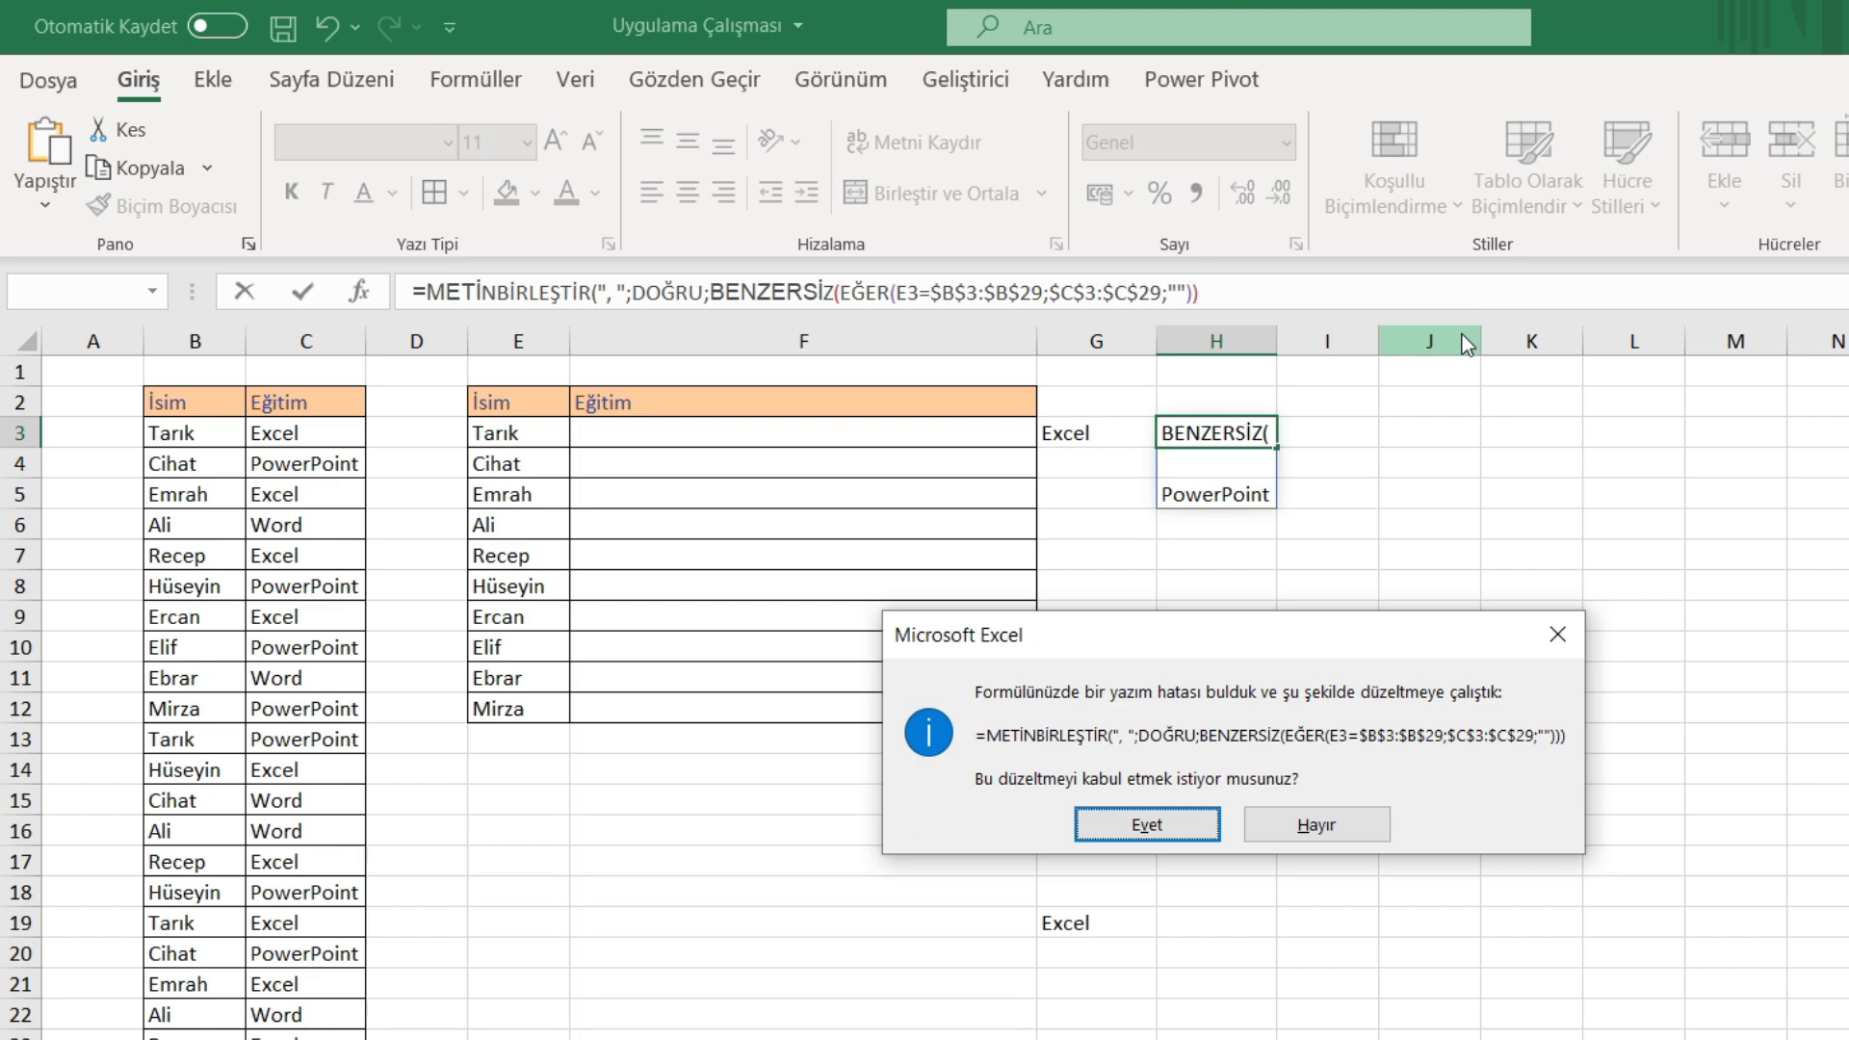
{"action": "key", "text": "Return"}
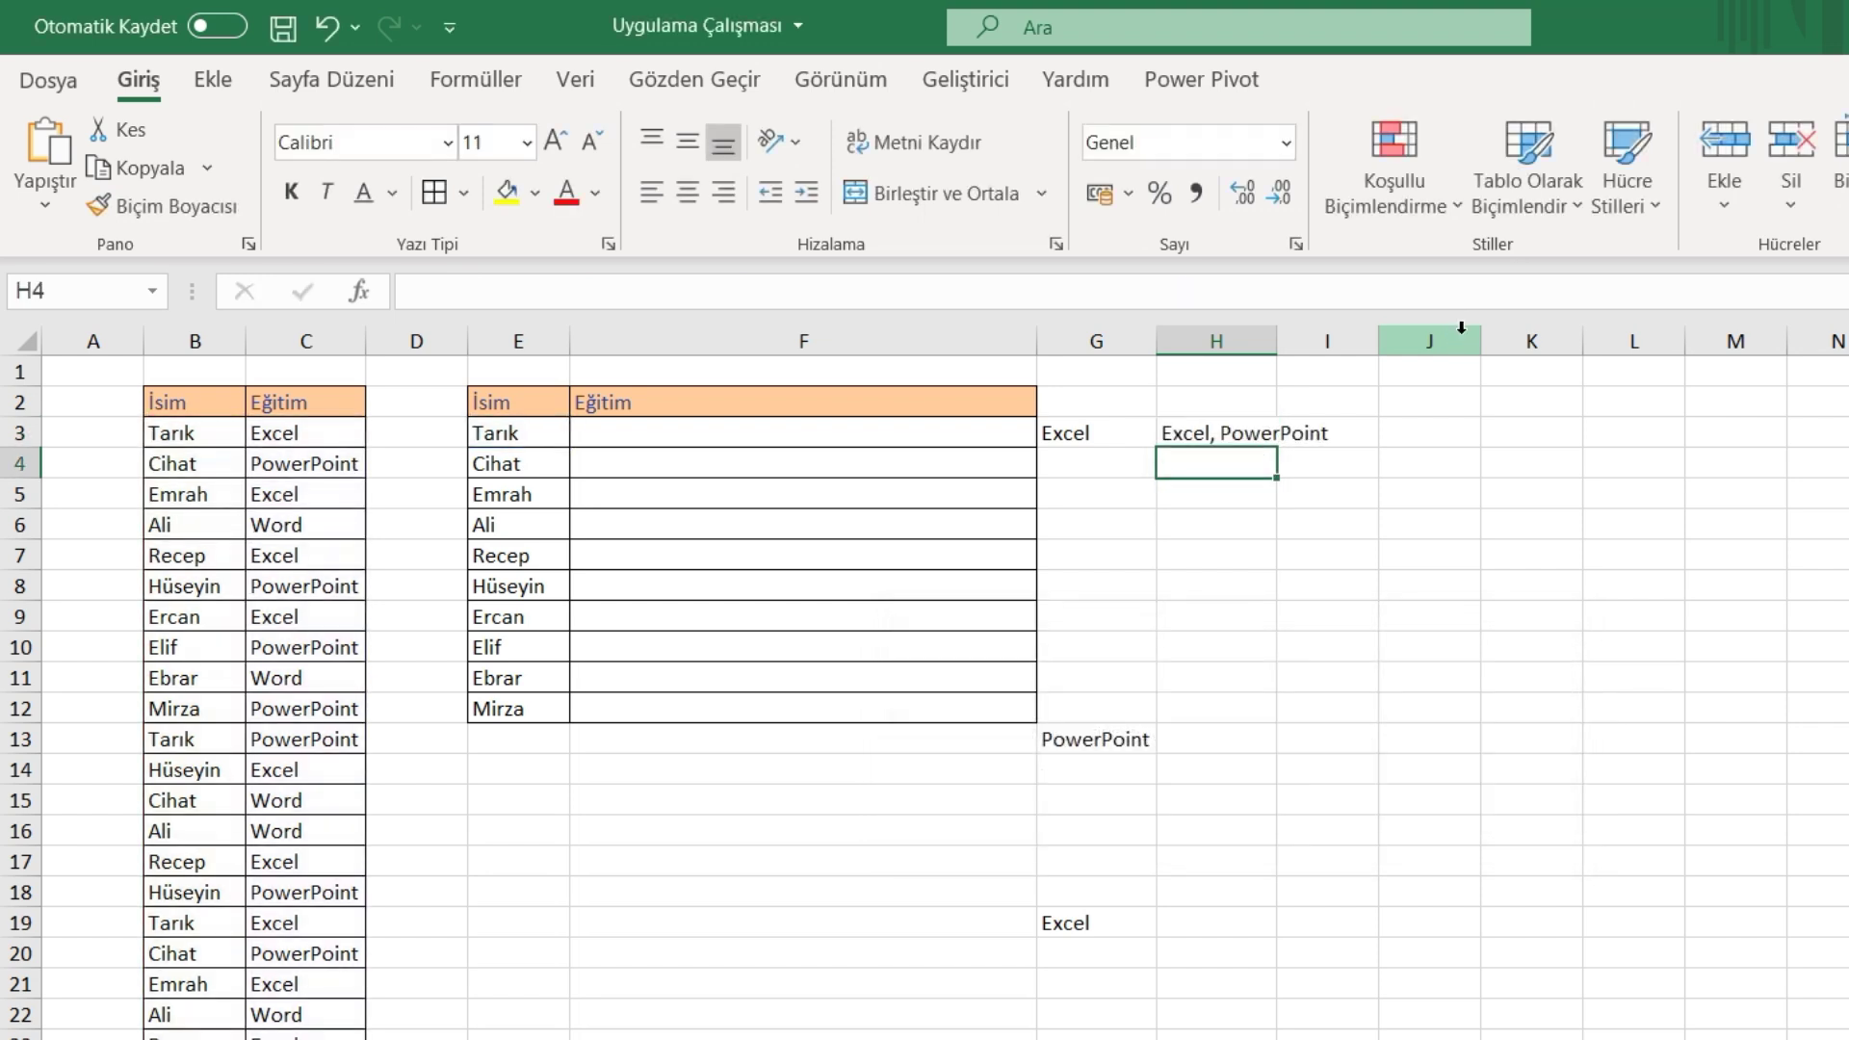
Widen column H and copy H3's joined-text formula into F3 for Tarık.
{"action": "left_click", "coordinate": [1204, 433]}
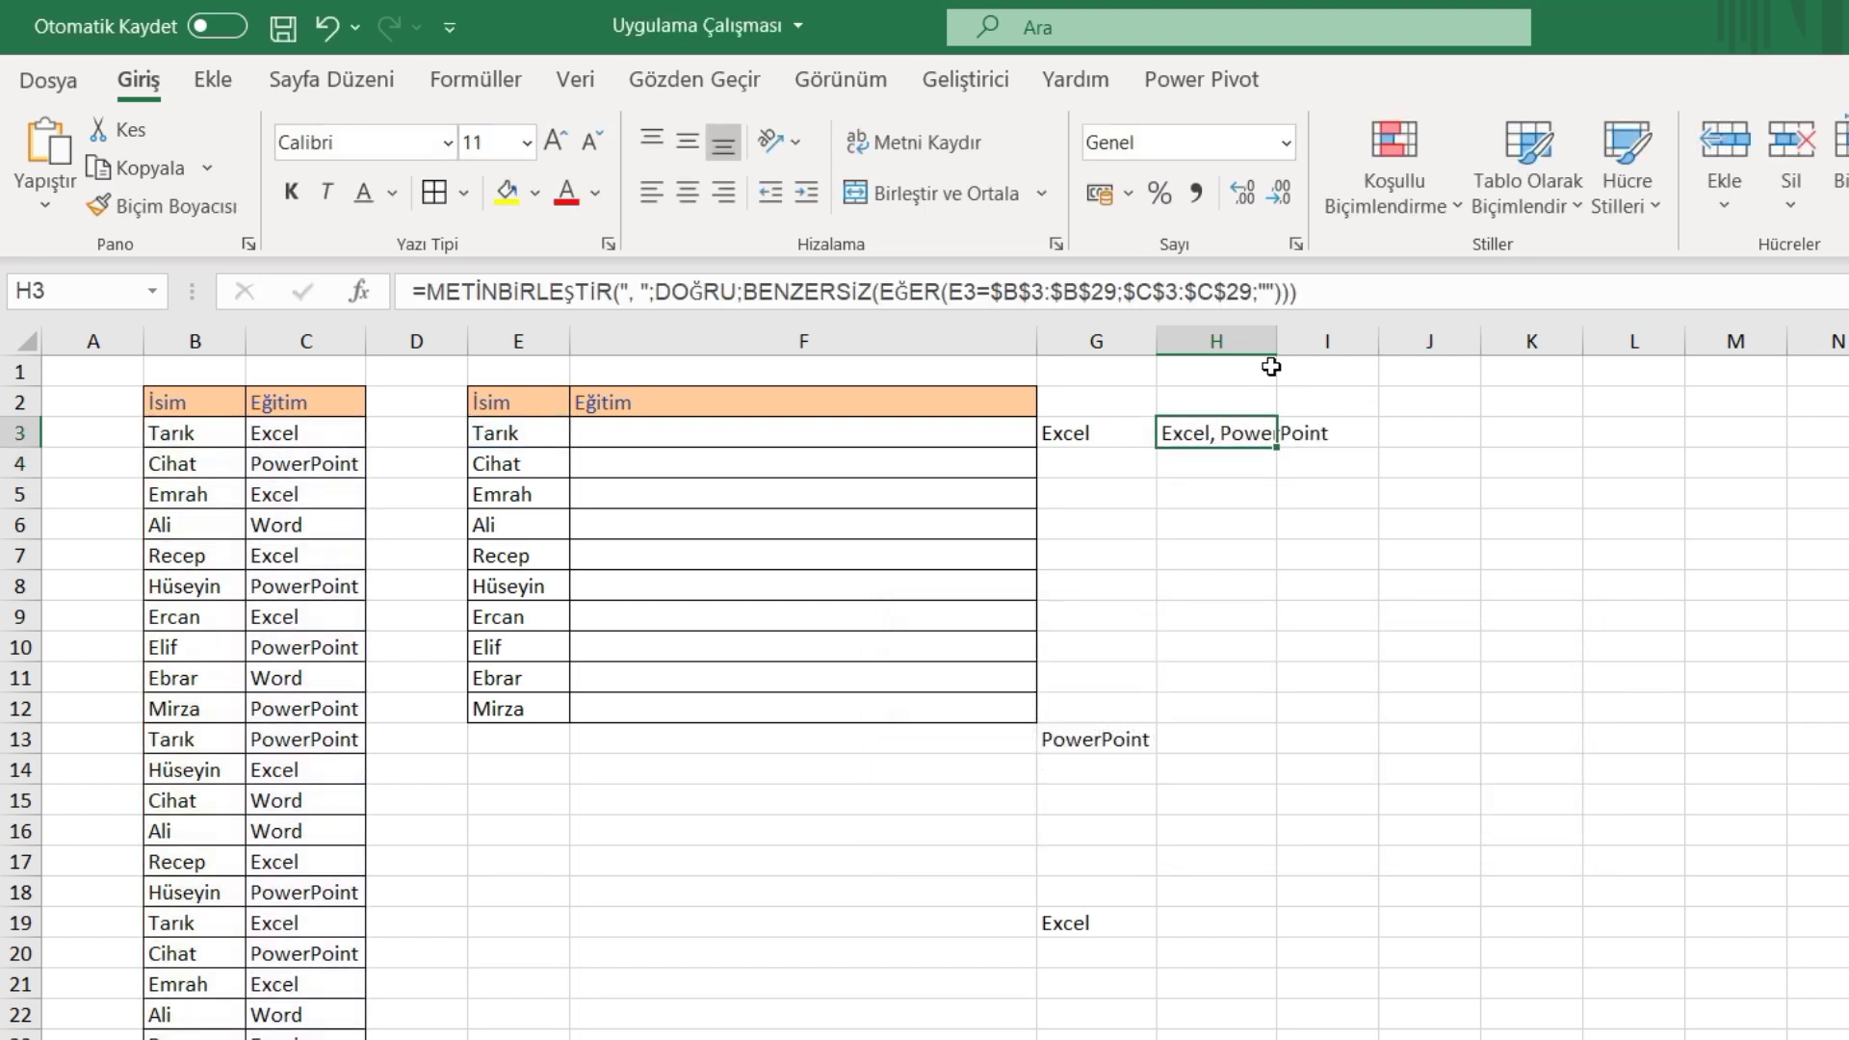
{"action": "double_click", "coordinate": [1271, 341]}
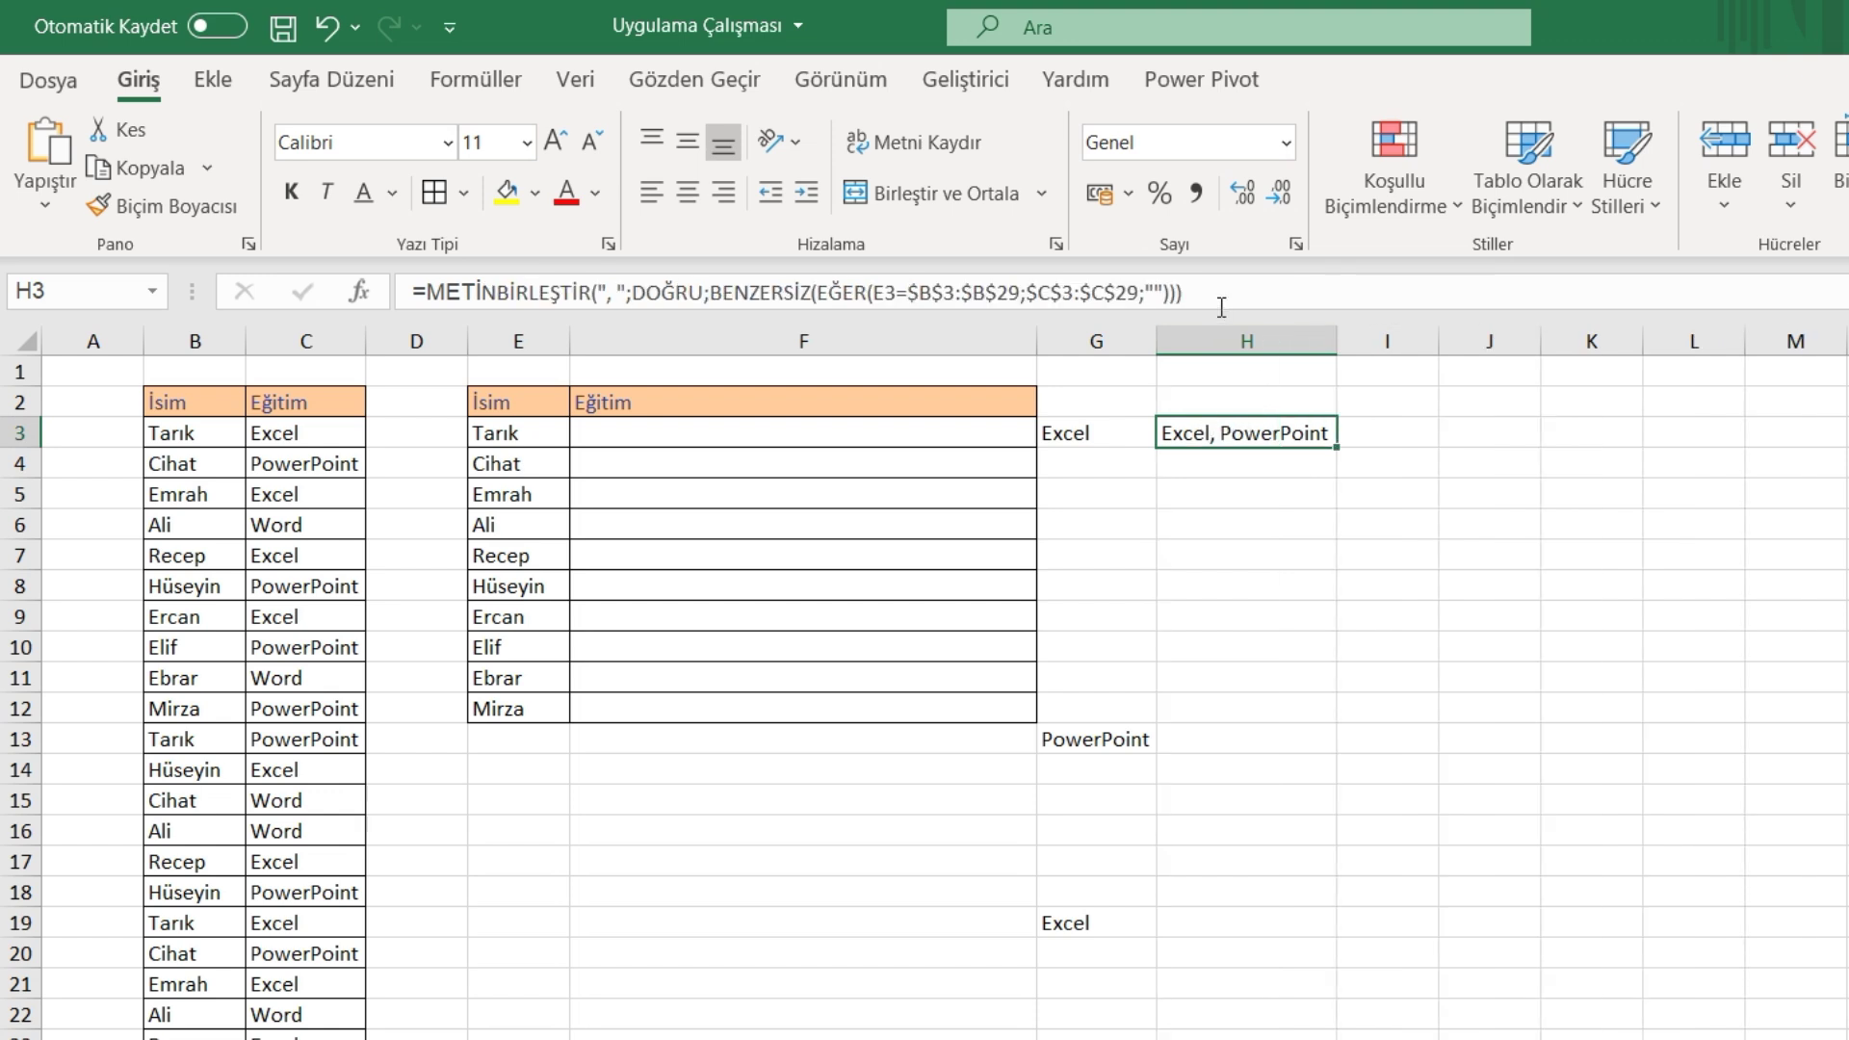
{"action": "left_click_drag", "start_coordinate": [1221, 306], "coordinate": [287, 284]}
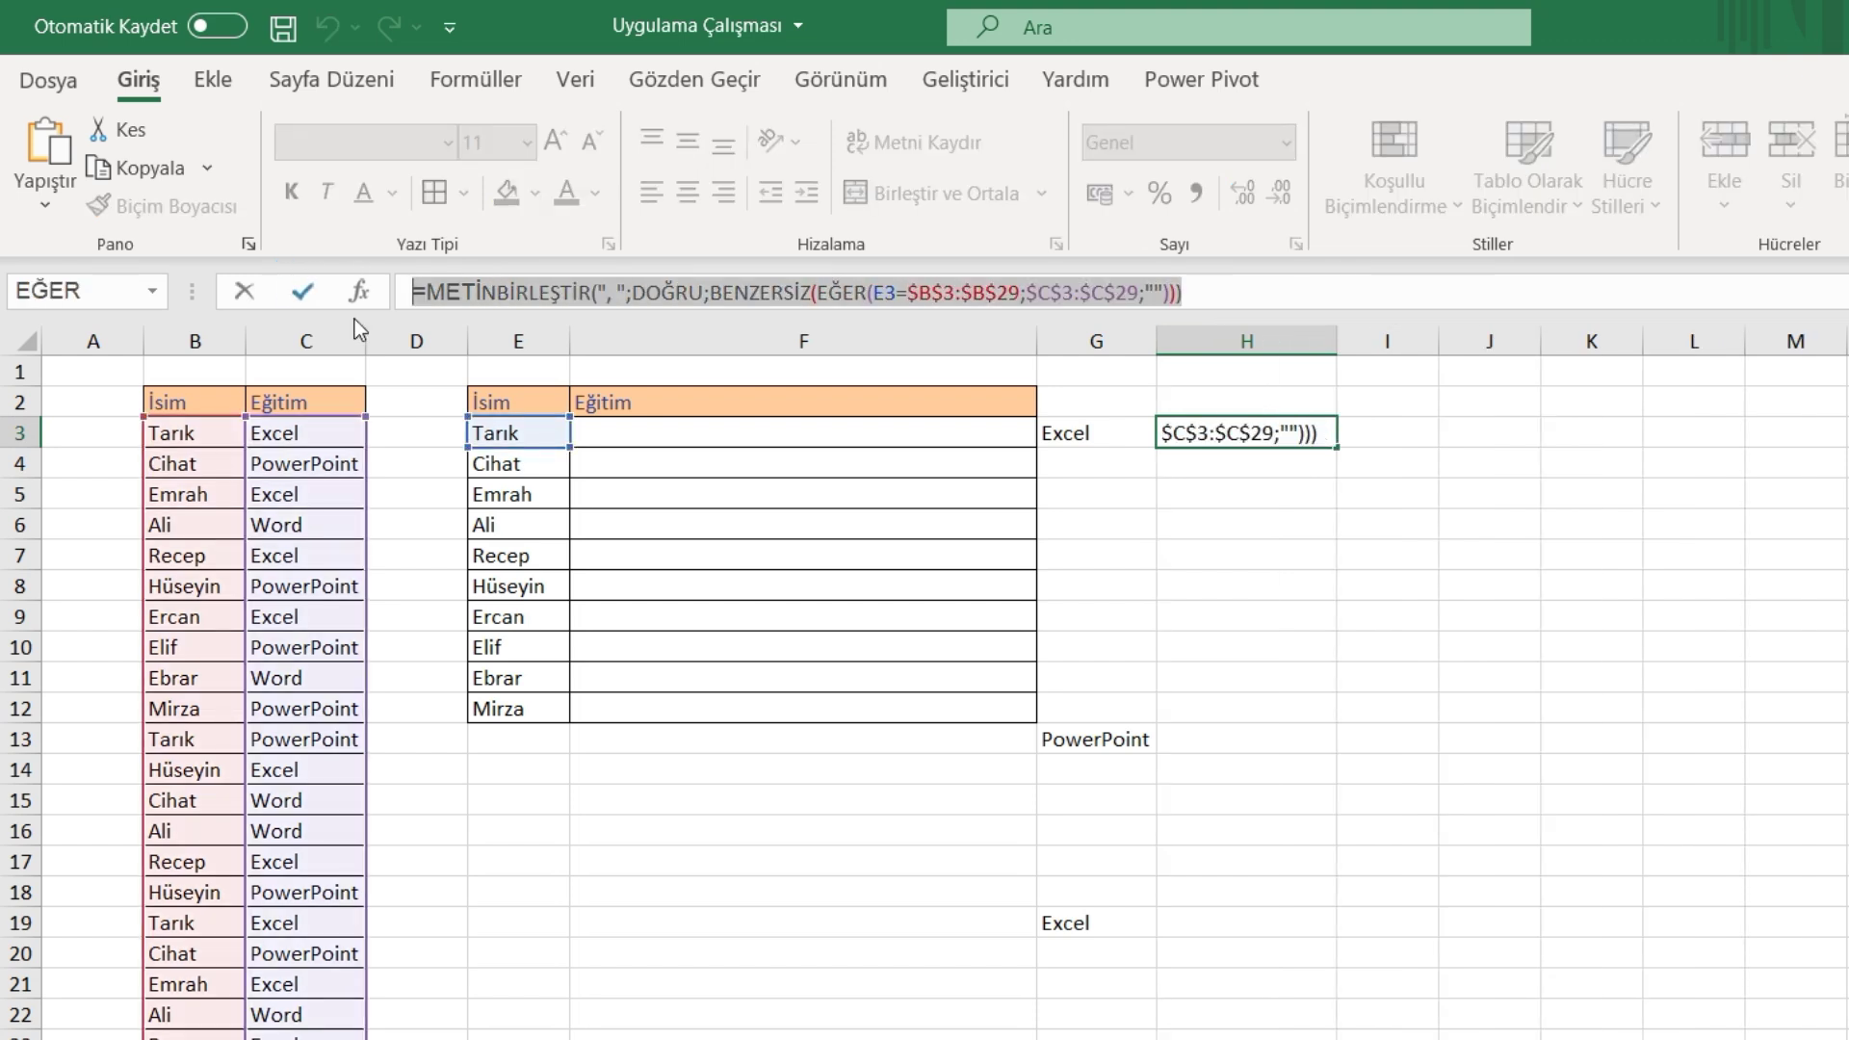
{"action": "left_click", "coordinate": [301, 290]}
{"action": "double_click", "coordinate": [604, 430]}
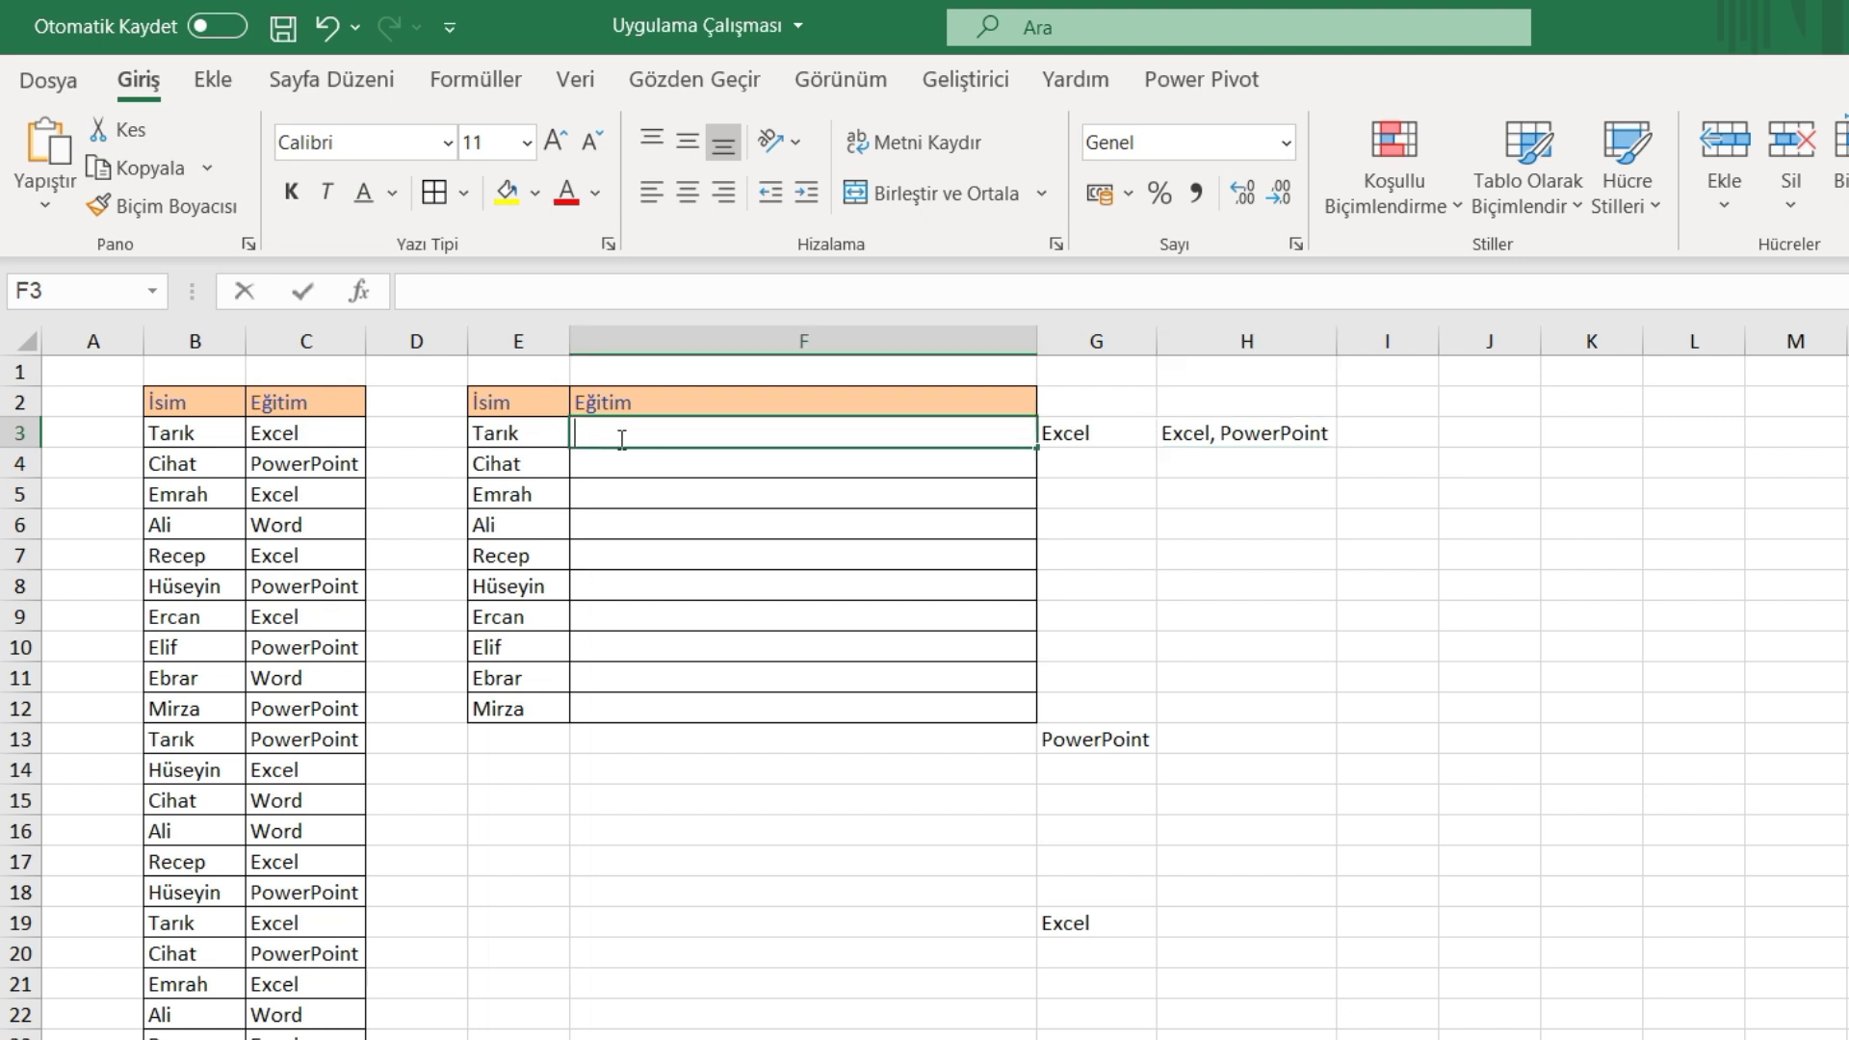
{"action": "type", "text": "=METİNBİRLEŞTİR(\", \";DOĞRU;BENZERSİZ(EĞER(E3=$B$3:$B$29;$C$3:$C$29;\"\")))"}
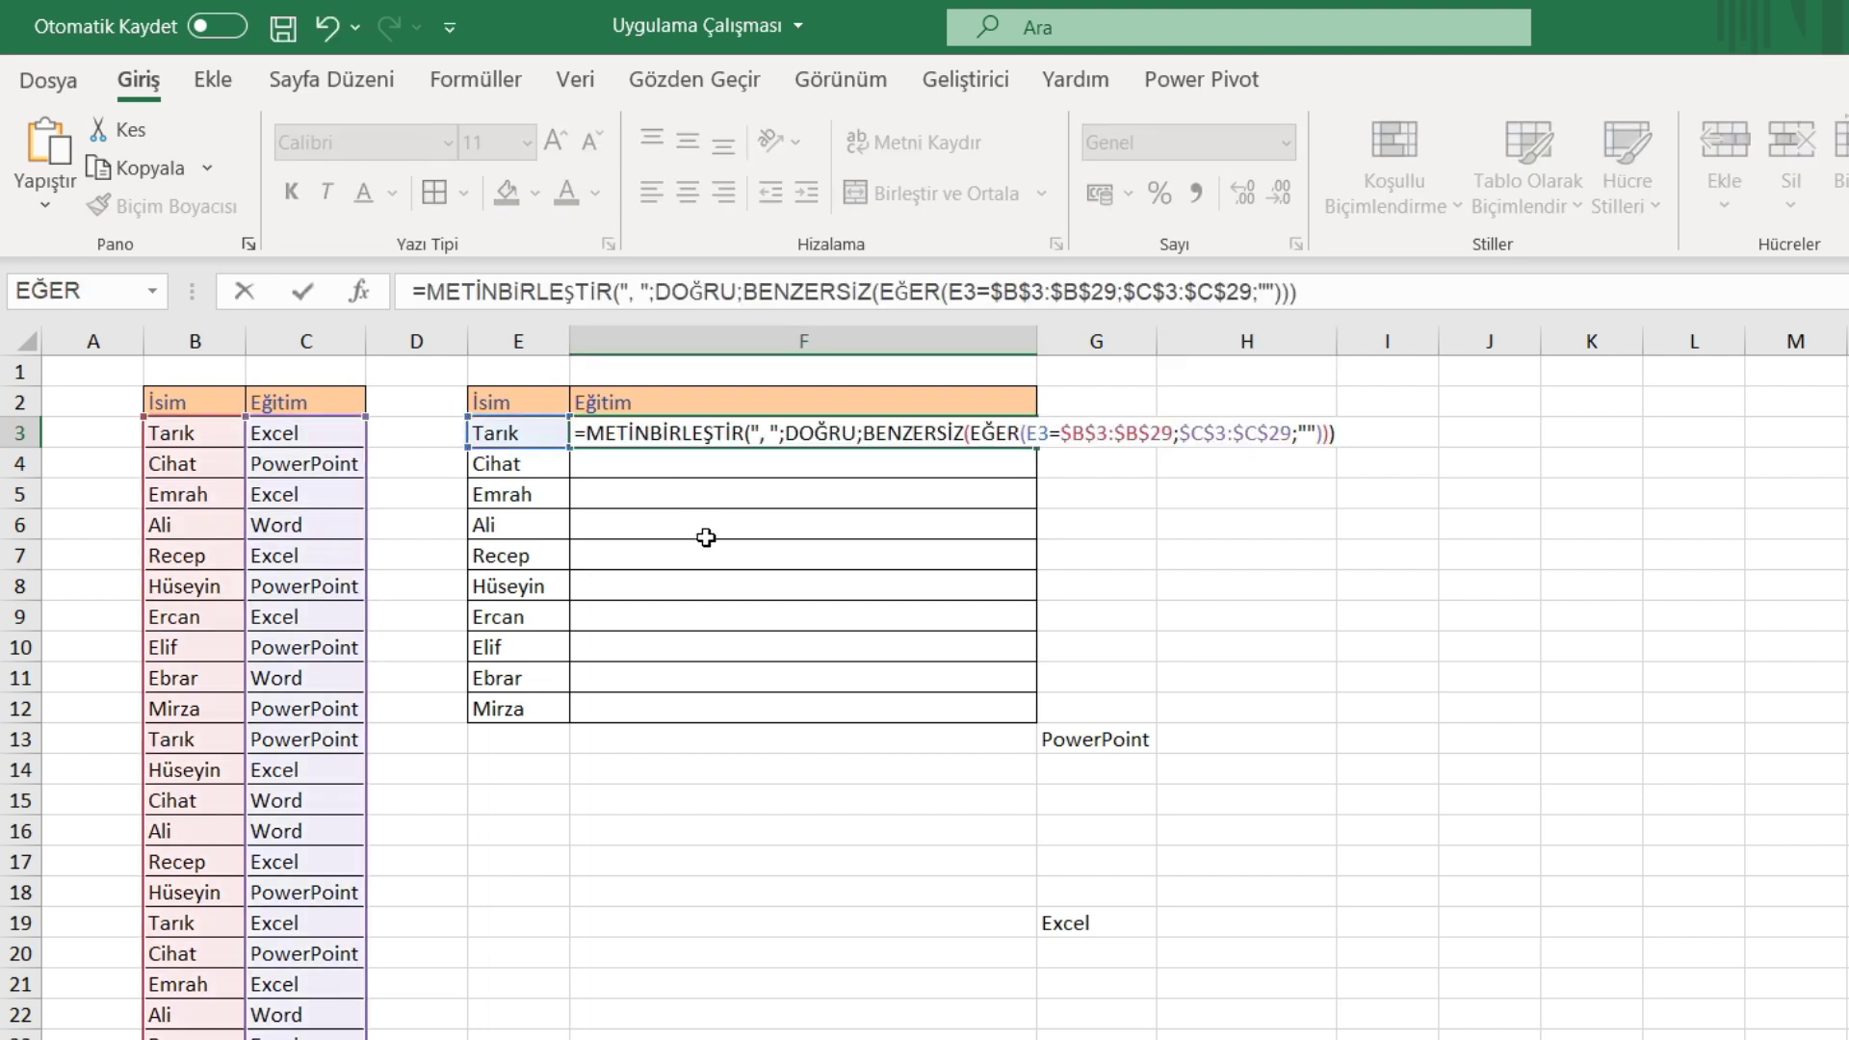
{"action": "key", "text": "Return"}
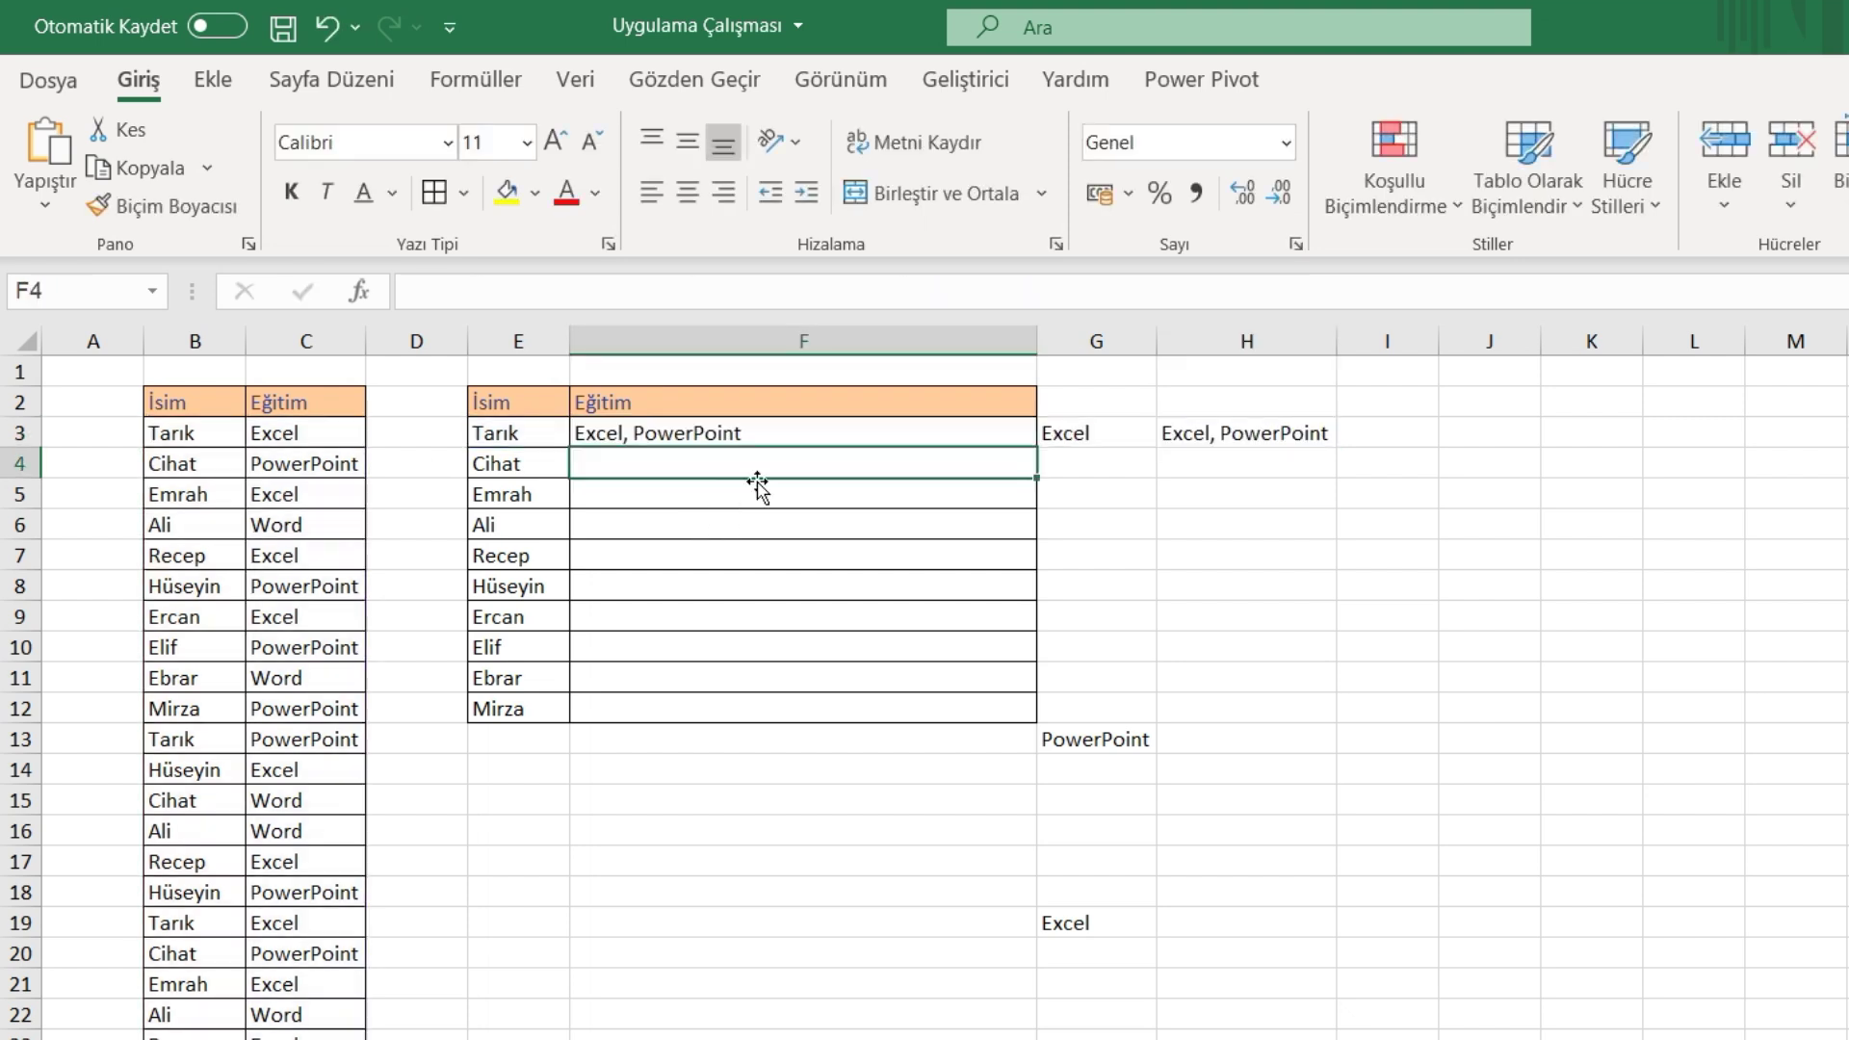
Fill F3's formula down to F12 and clear the helper cells G3:H29.
{"action": "left_click", "coordinate": [772, 432]}
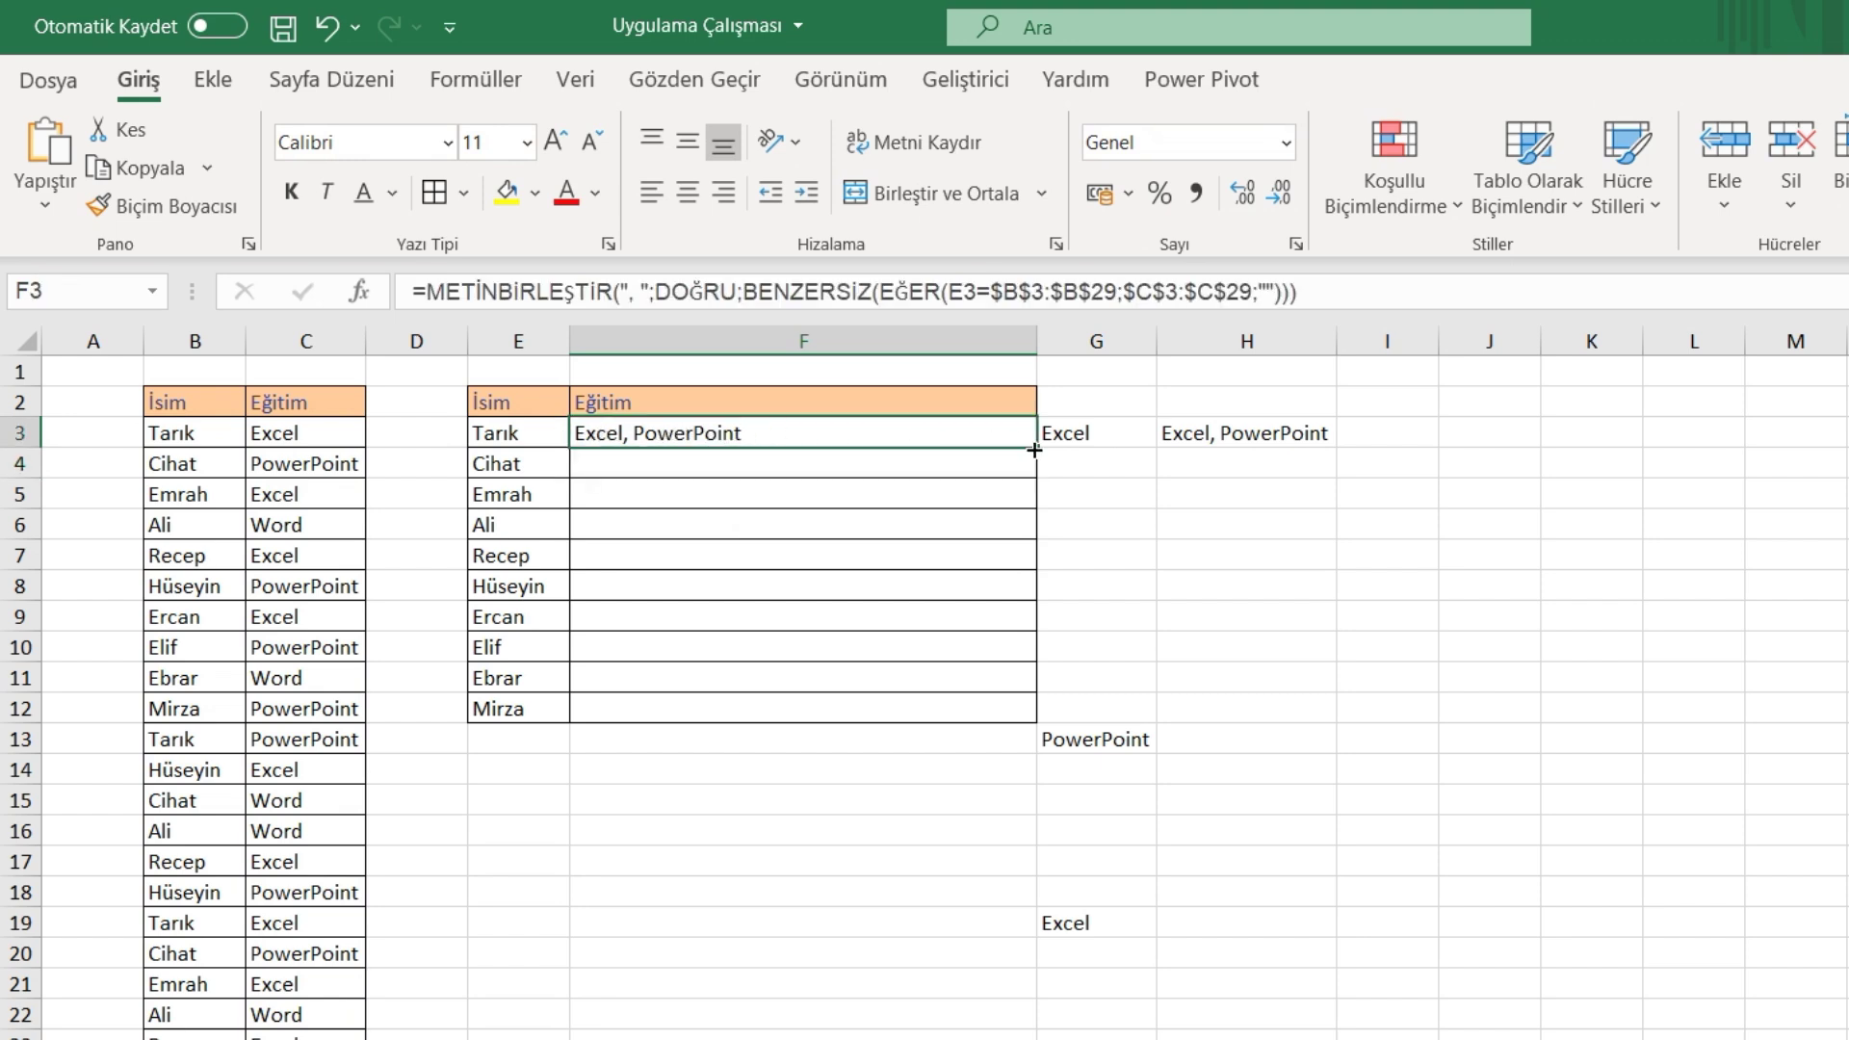
{"action": "left_click_drag", "start_coordinate": [1033, 452], "coordinate": [1011, 714]}
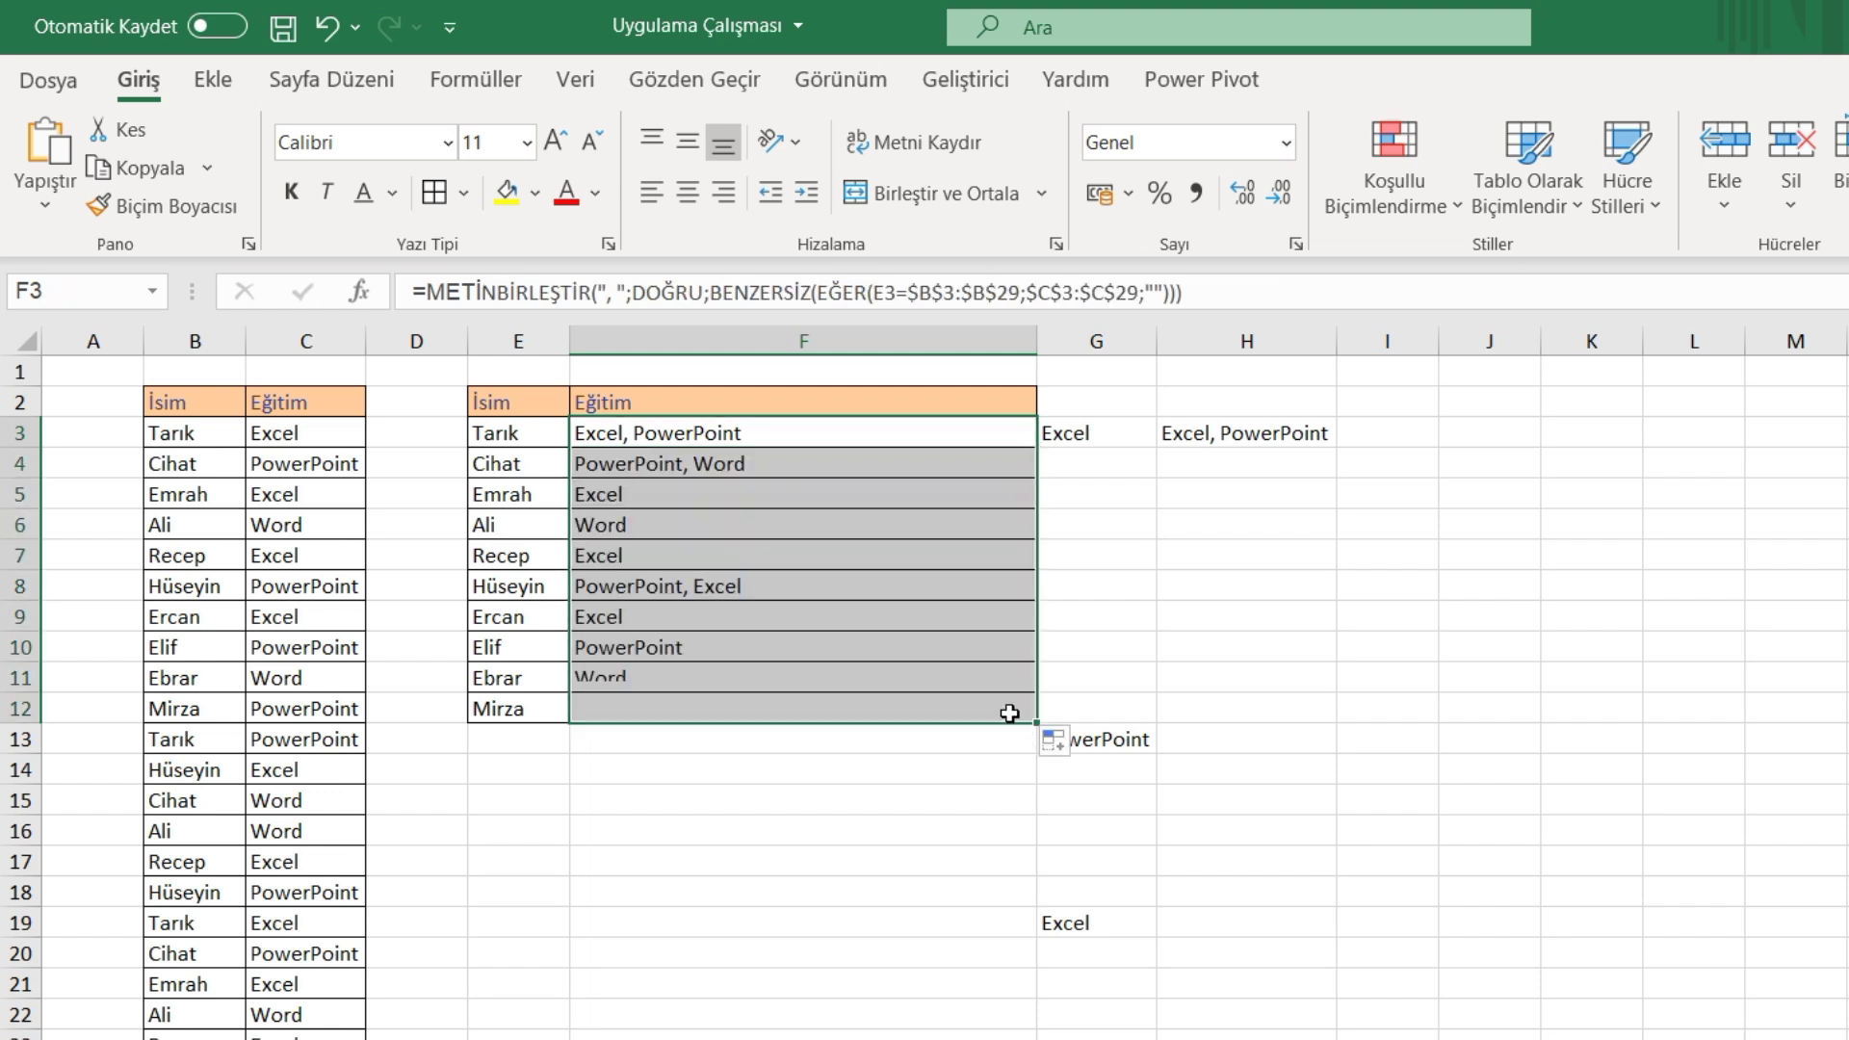
{"action": "mouse_move", "coordinate": [1074, 433]}
{"action": "left_mouse_down"}
{"action": "mouse_move", "coordinate": [1277, 454]}
{"action": "mouse_move", "coordinate": [1277, 1037]}
{"action": "left_mouse_up"}
{"action": "key", "text": "Delete"}
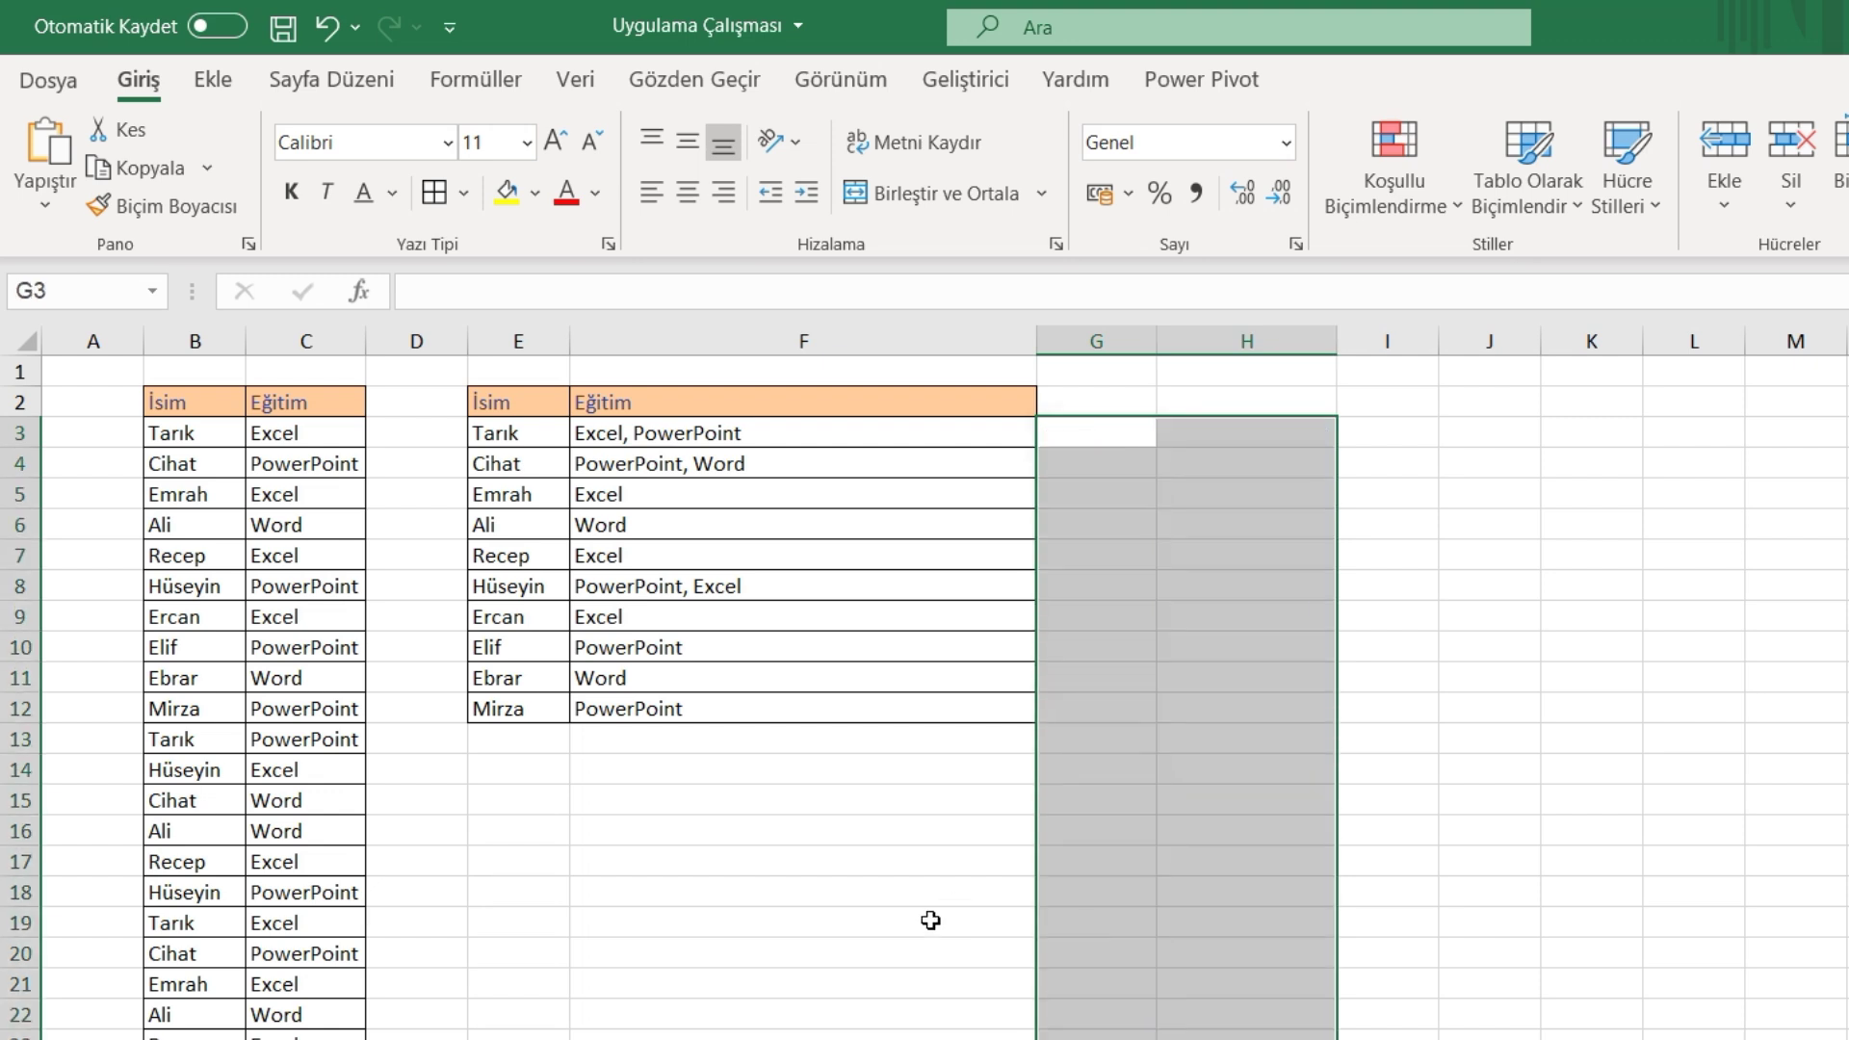
{"action": "left_click", "coordinate": [514, 434]}
{"action": "left_click", "coordinate": [656, 435]}
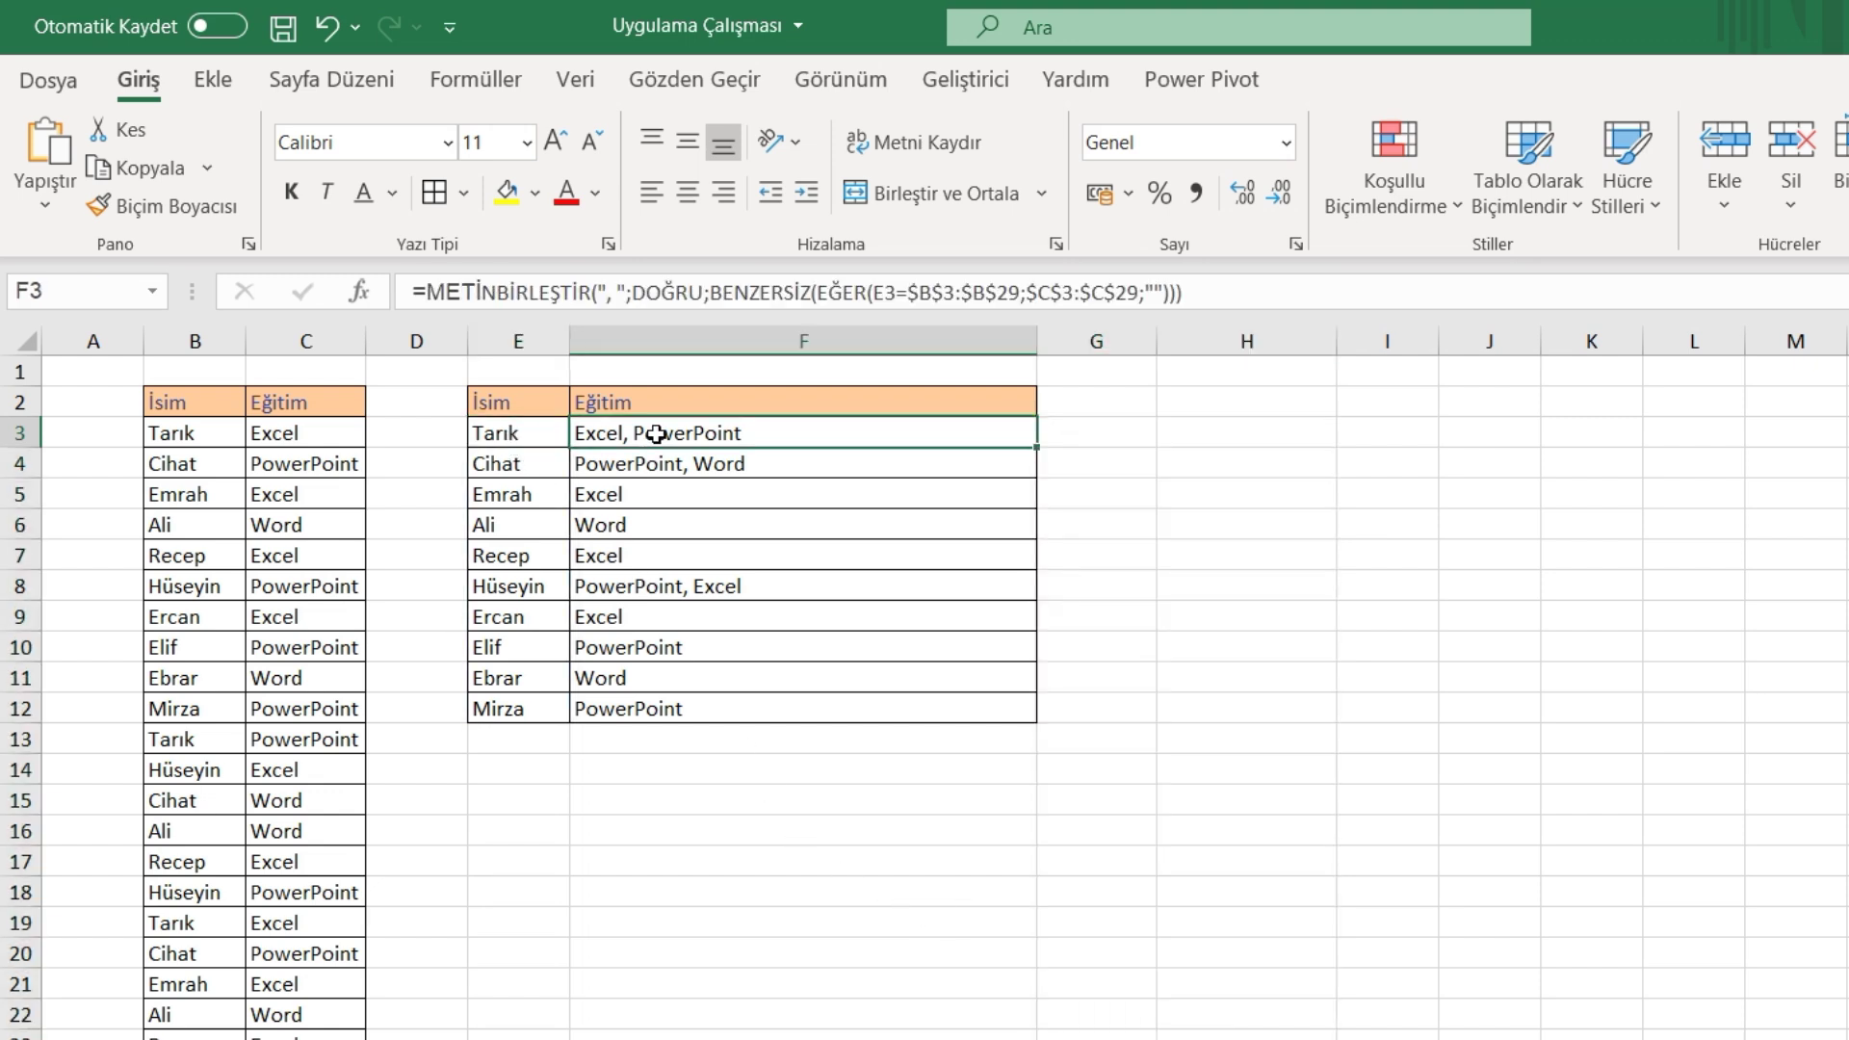